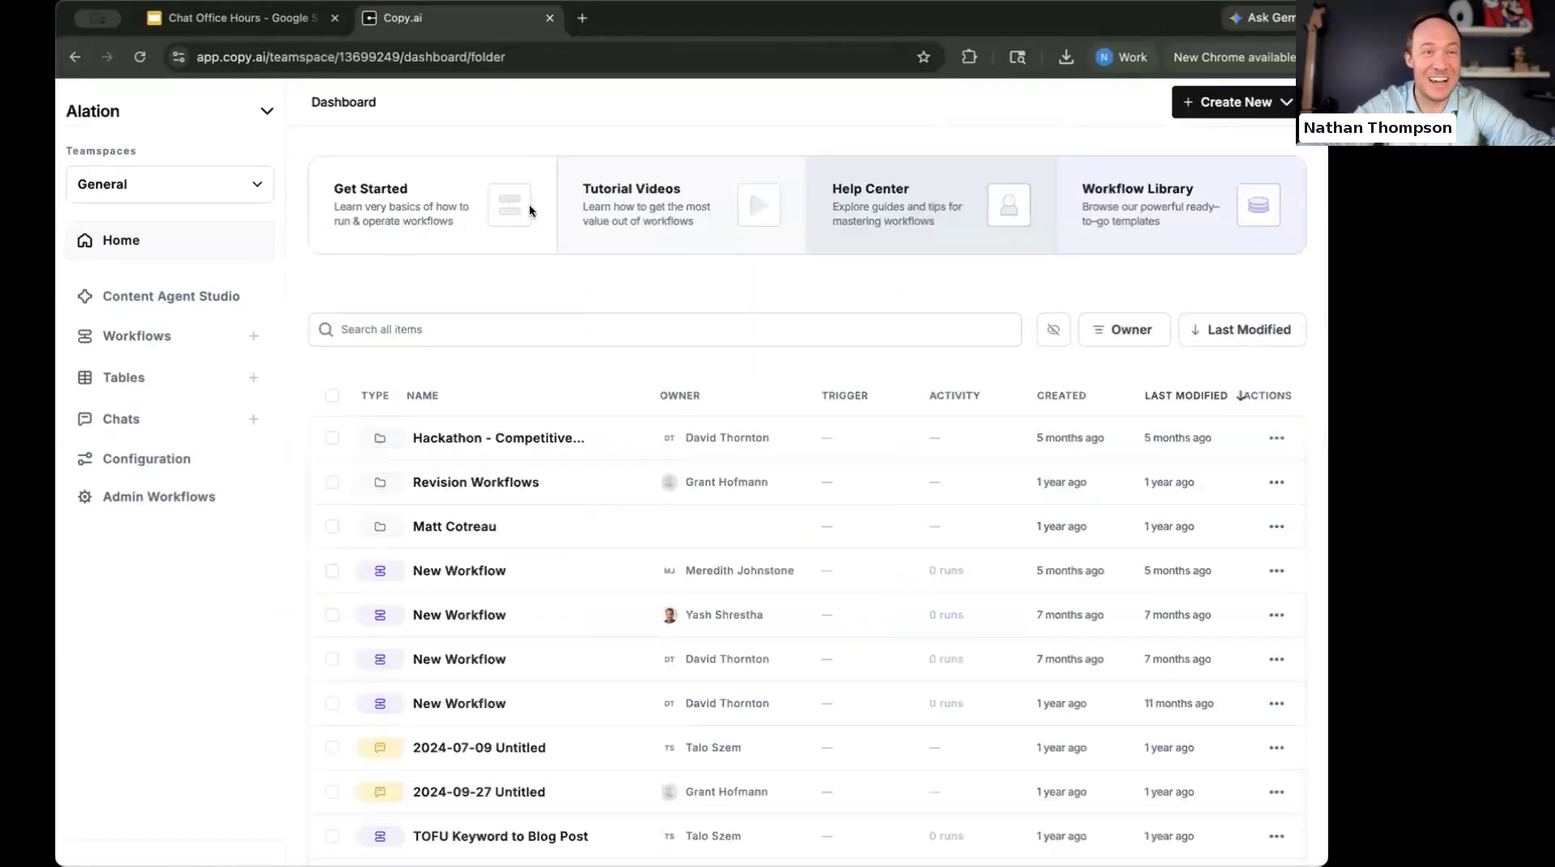
Switch to the Fullcast workspace and open its Personal teamspace.
left_click(266, 113)
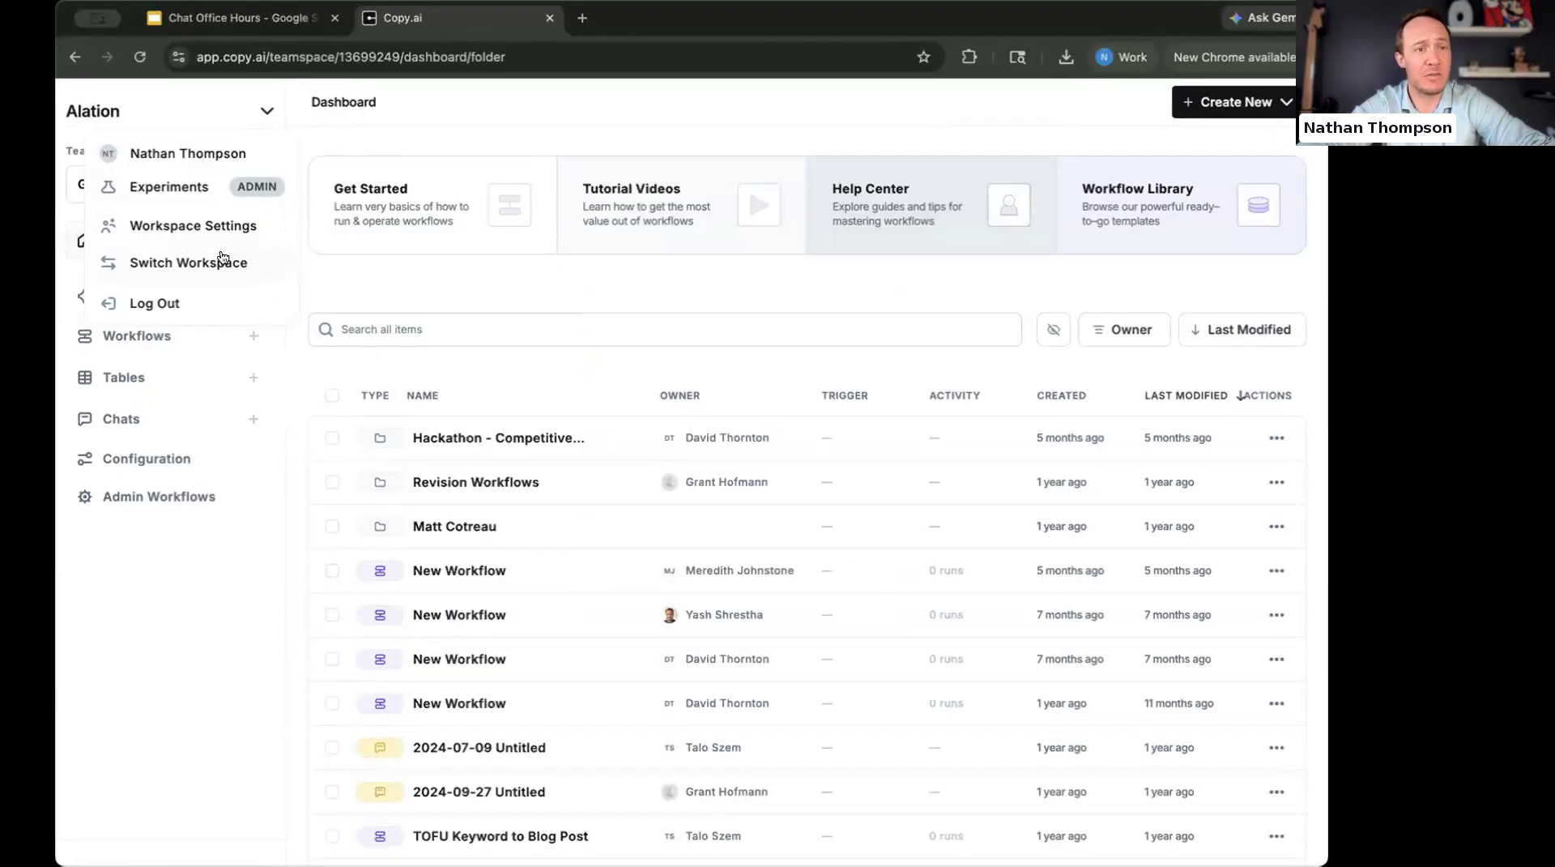
left_click(224, 261)
scroll(222, 257, "down", 3)
scroll(223, 257, "down", 5)
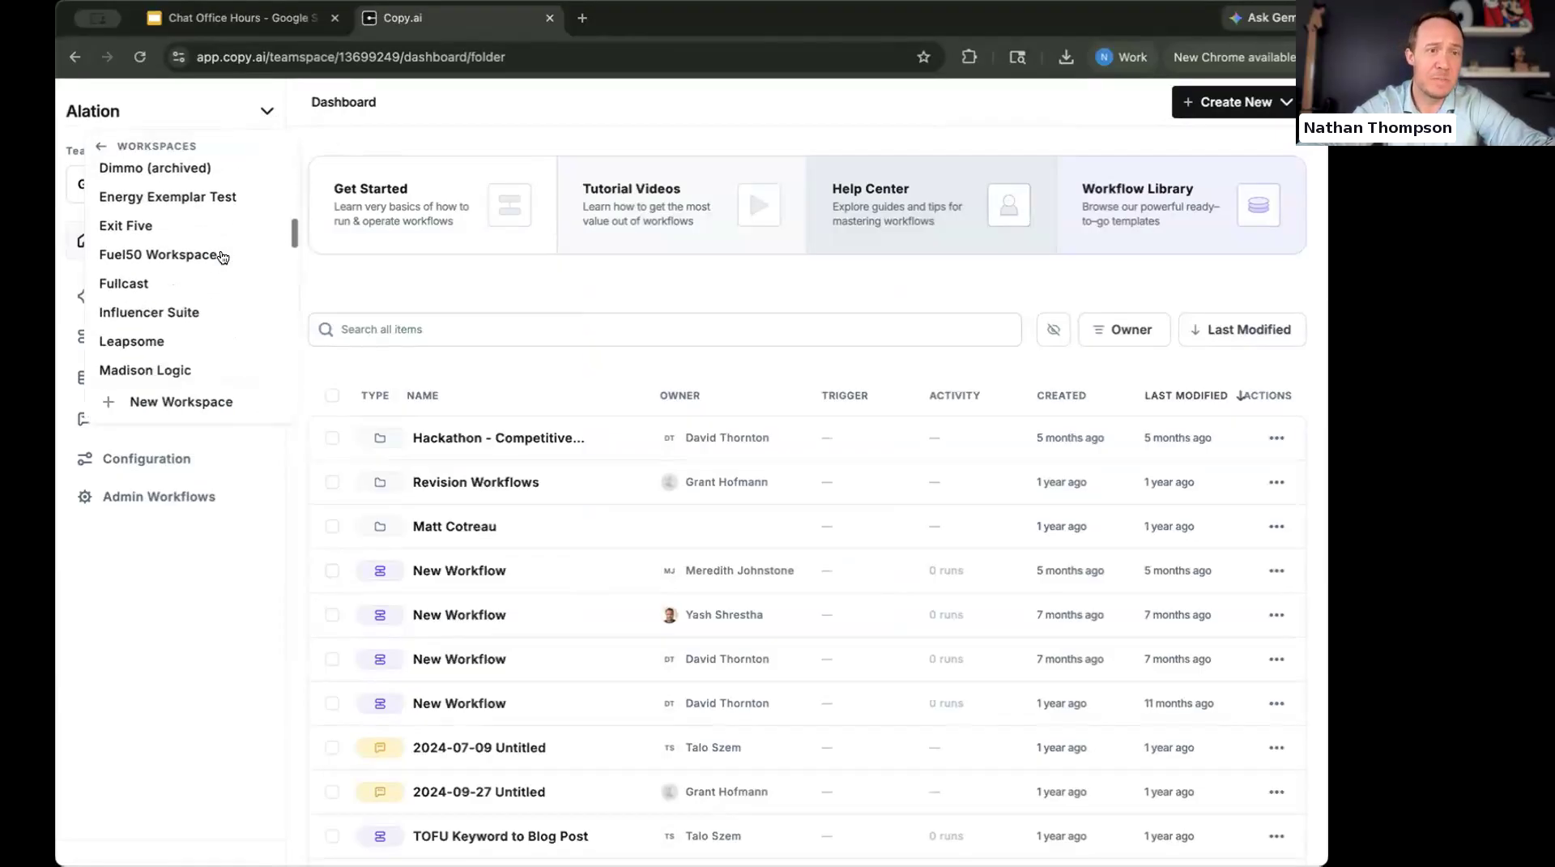
left_click(202, 203)
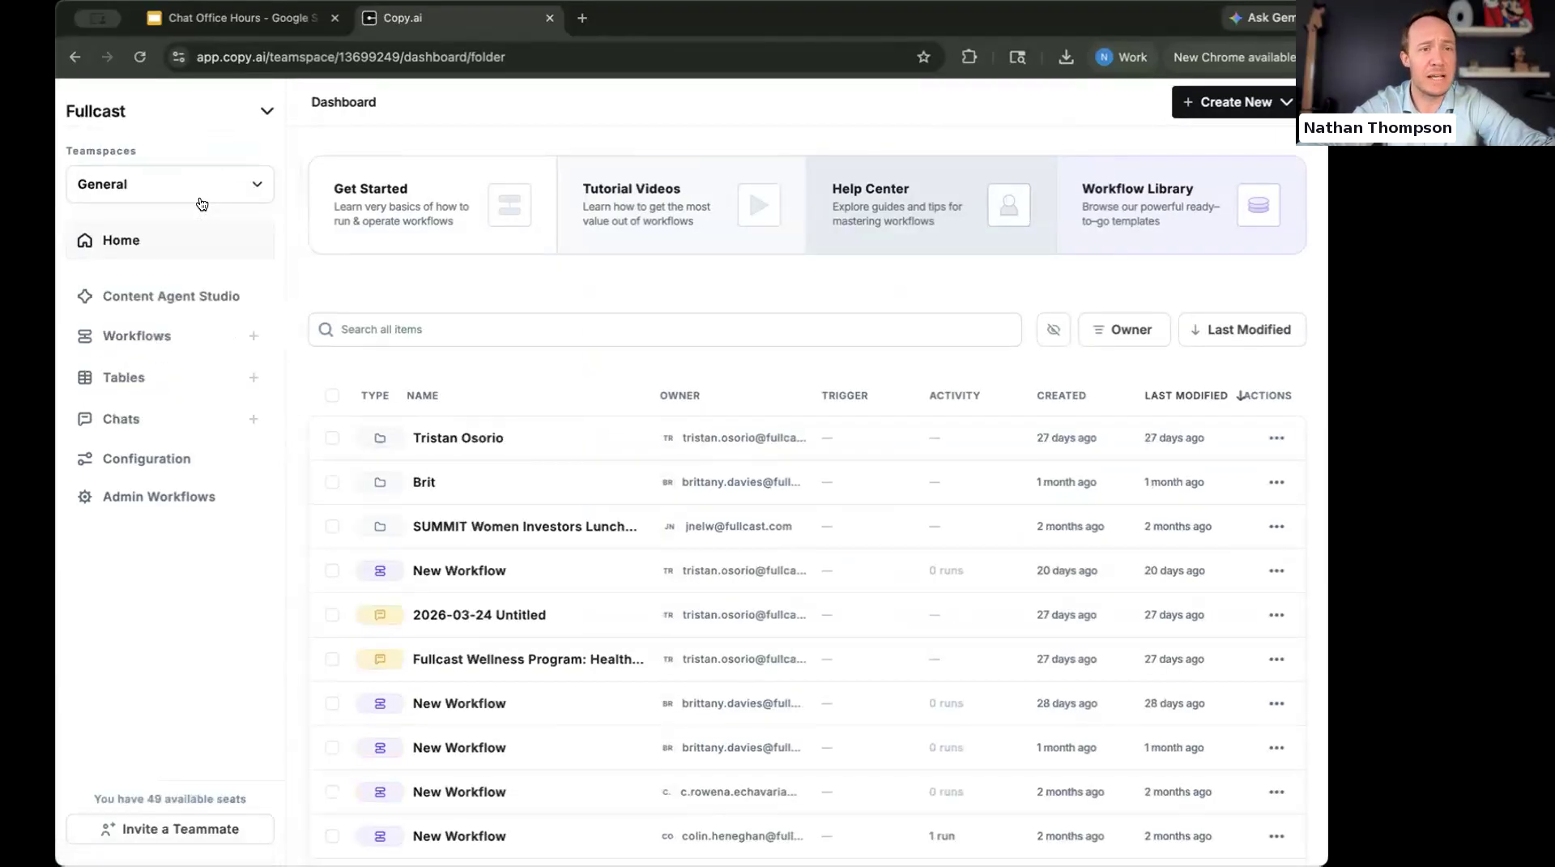
left_click(204, 199)
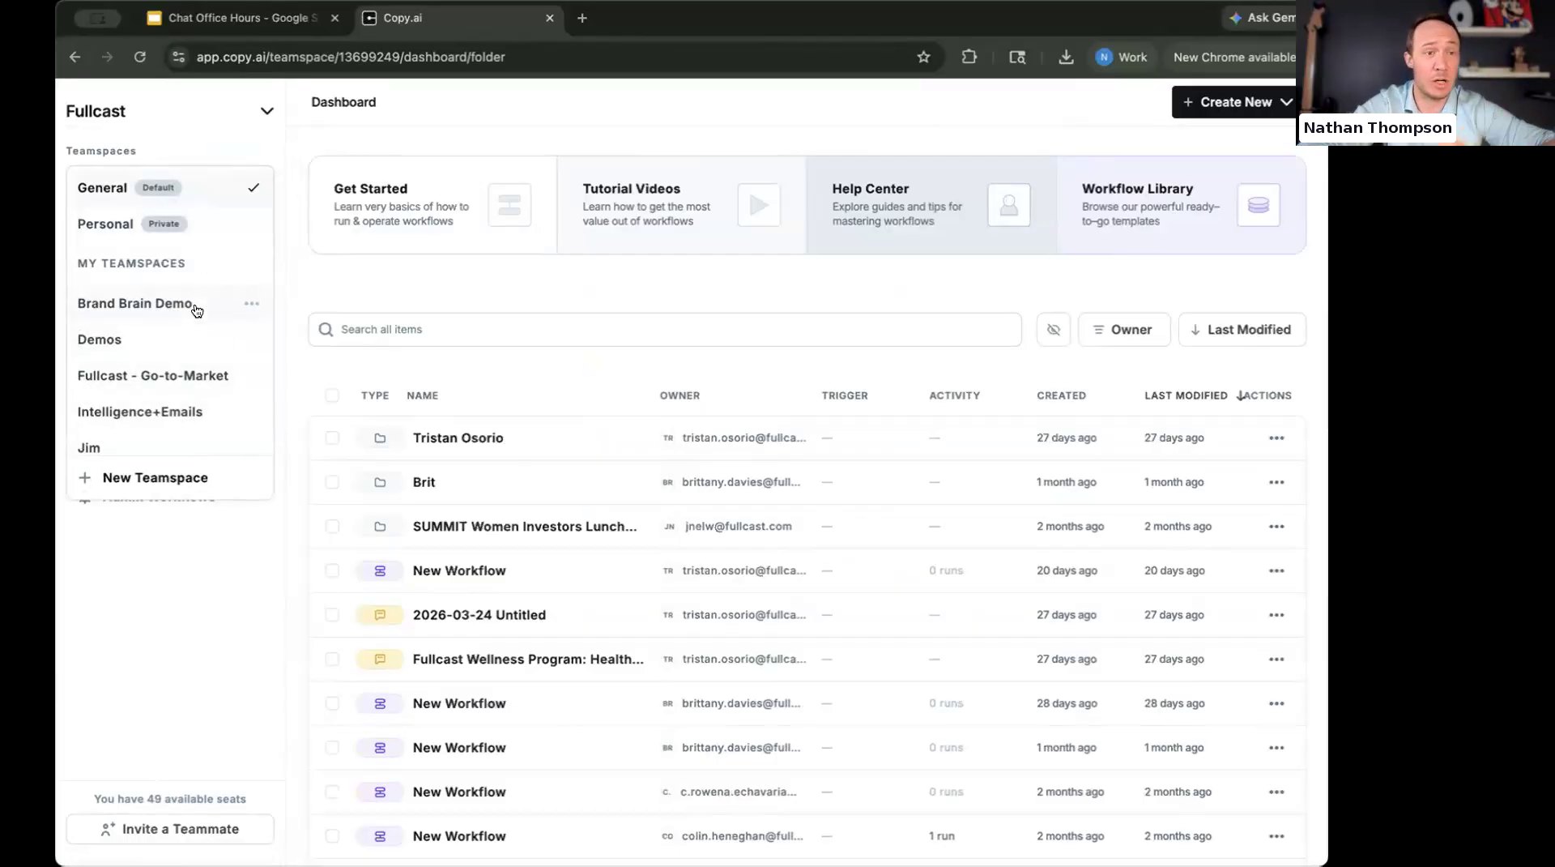
left_click(200, 231)
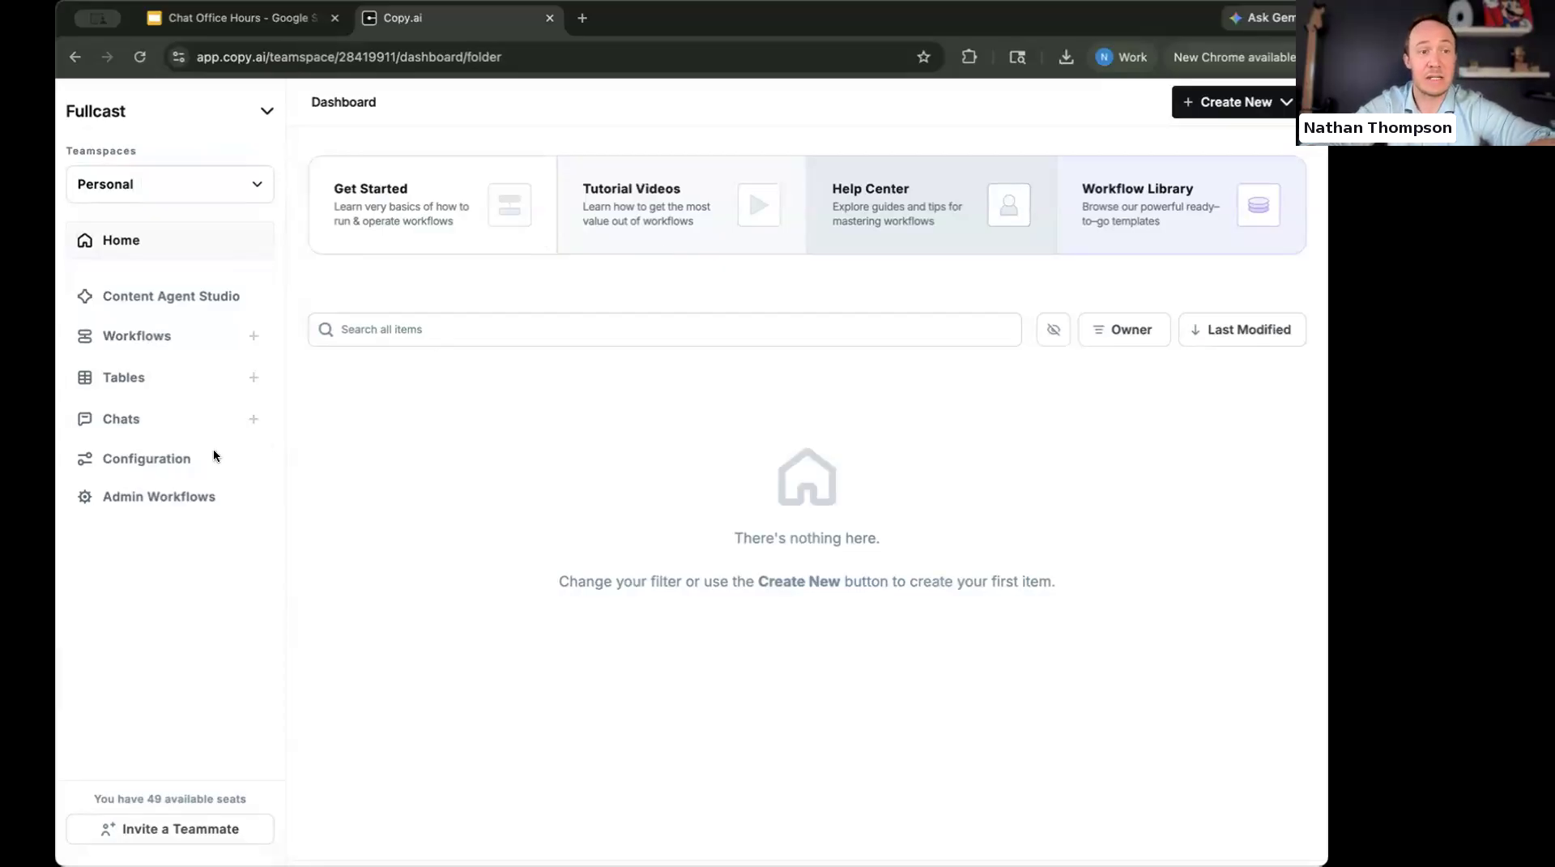
Create a new chat in the Personal teamspace and return to the home dashboard.
left_click(253, 419)
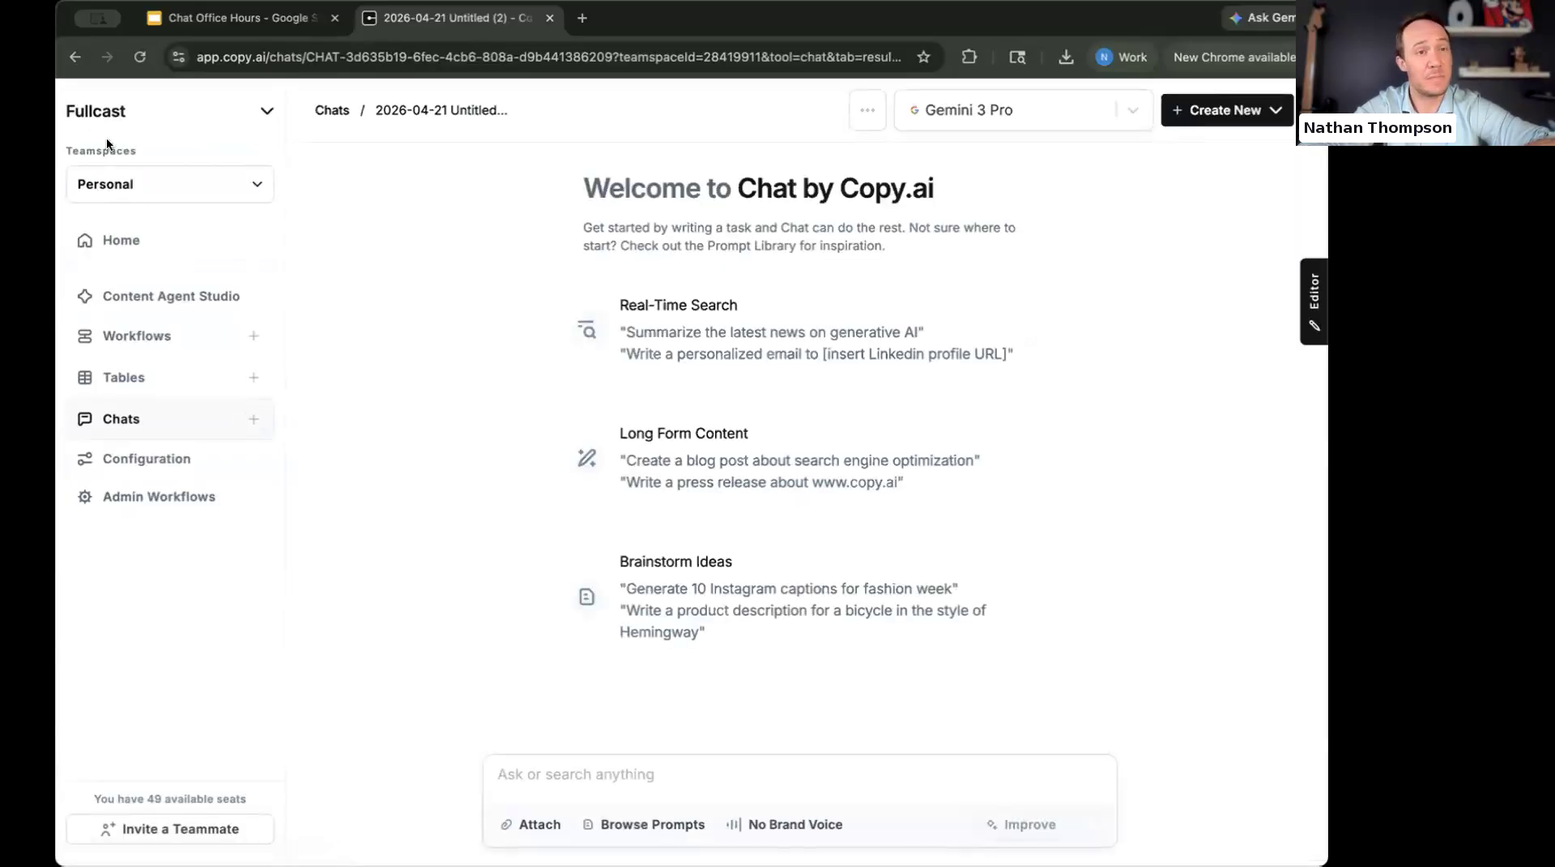
left_click(75, 57)
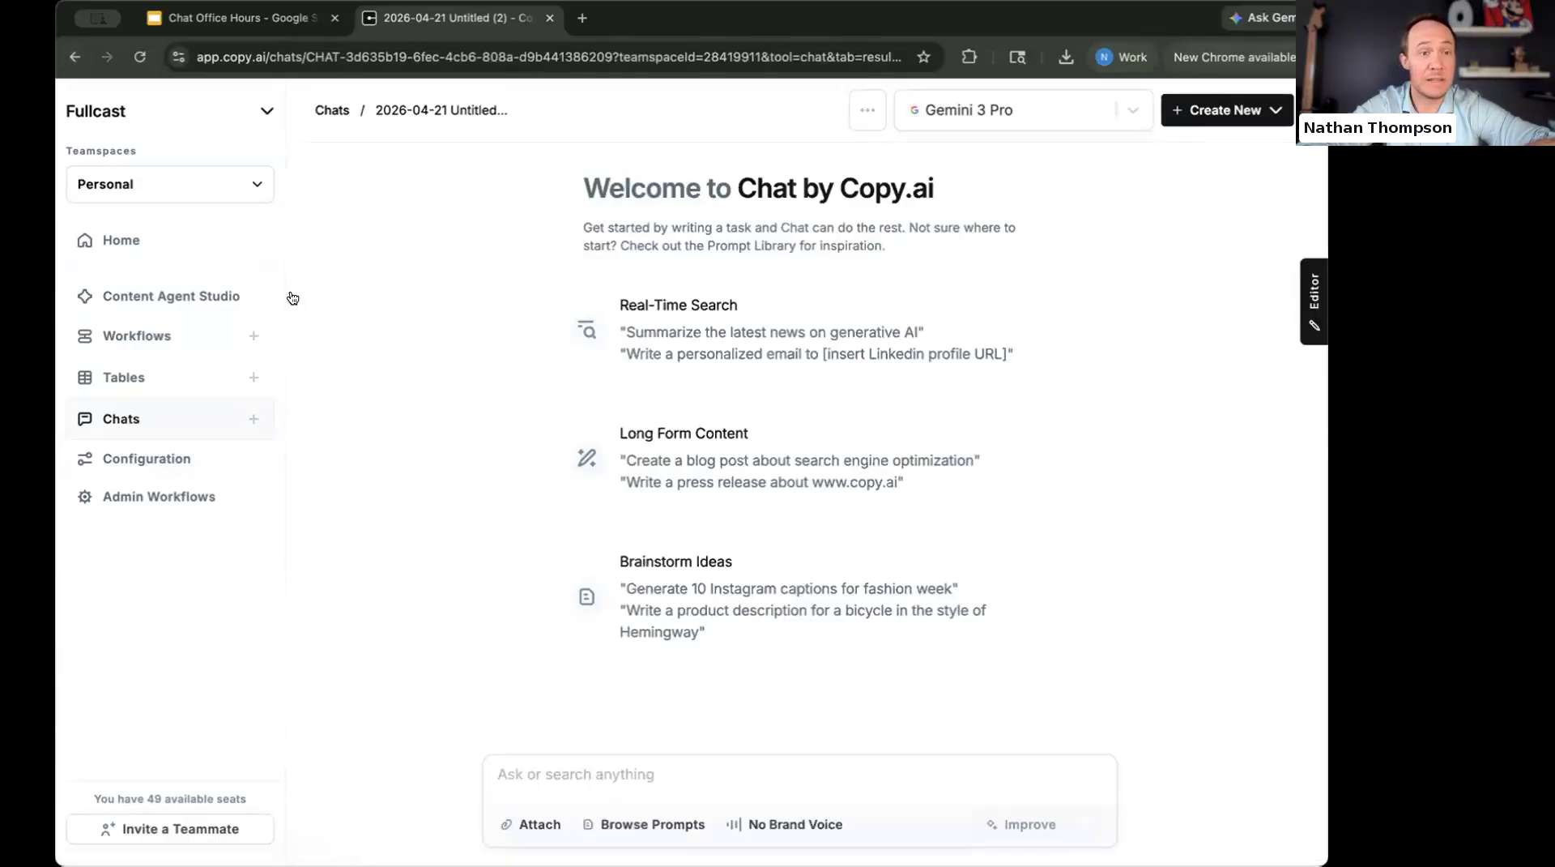
left_click(173, 419)
left_click(179, 253)
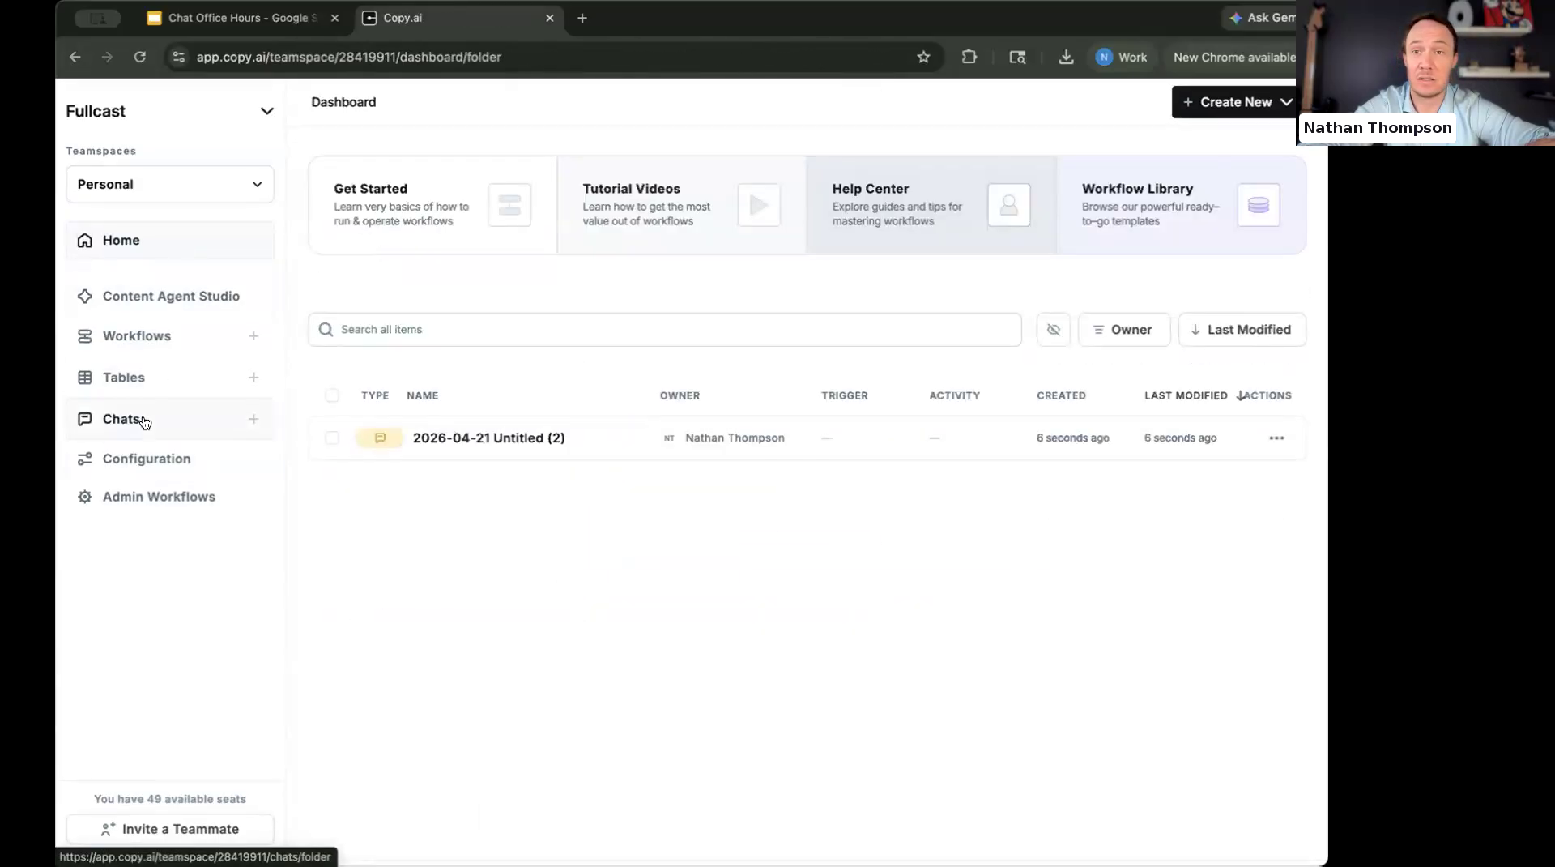
Create another chat from the dashboard and open the list of all chats.
left_click(1231, 102)
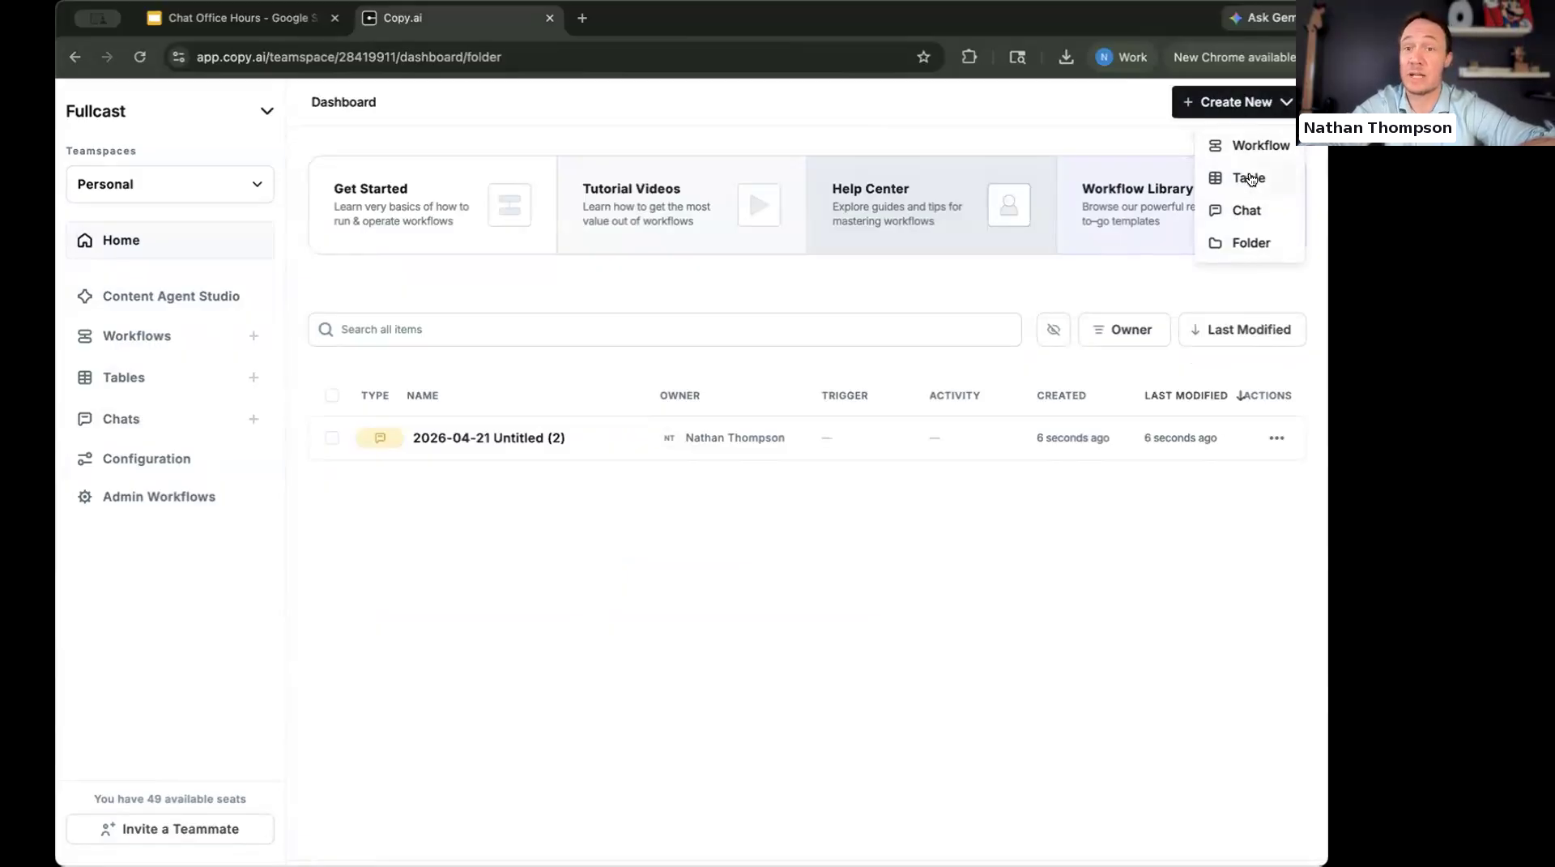
left_click(1248, 209)
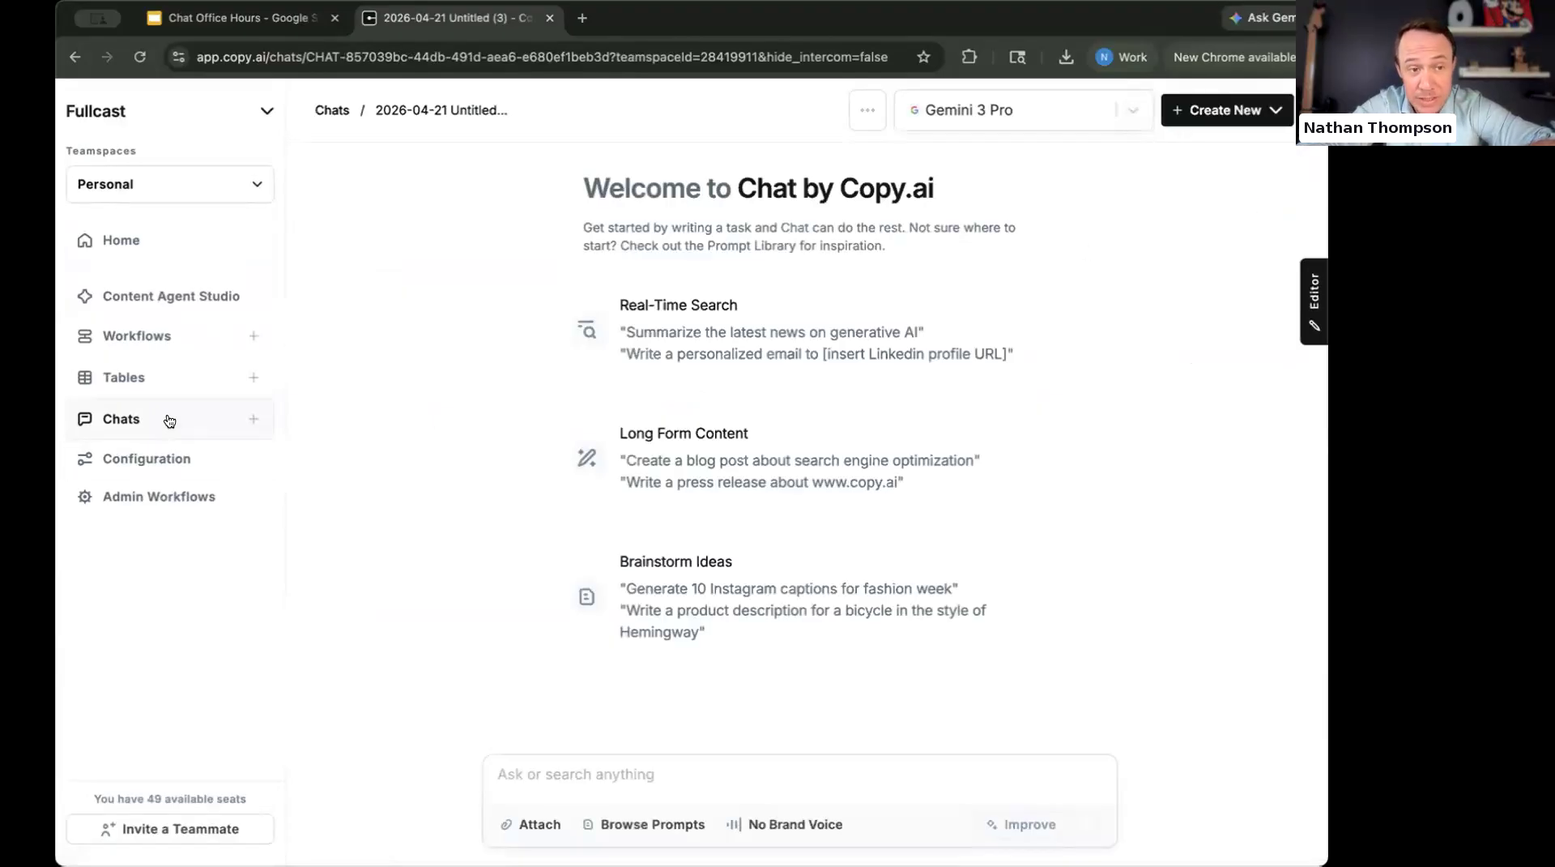
left_click(167, 419)
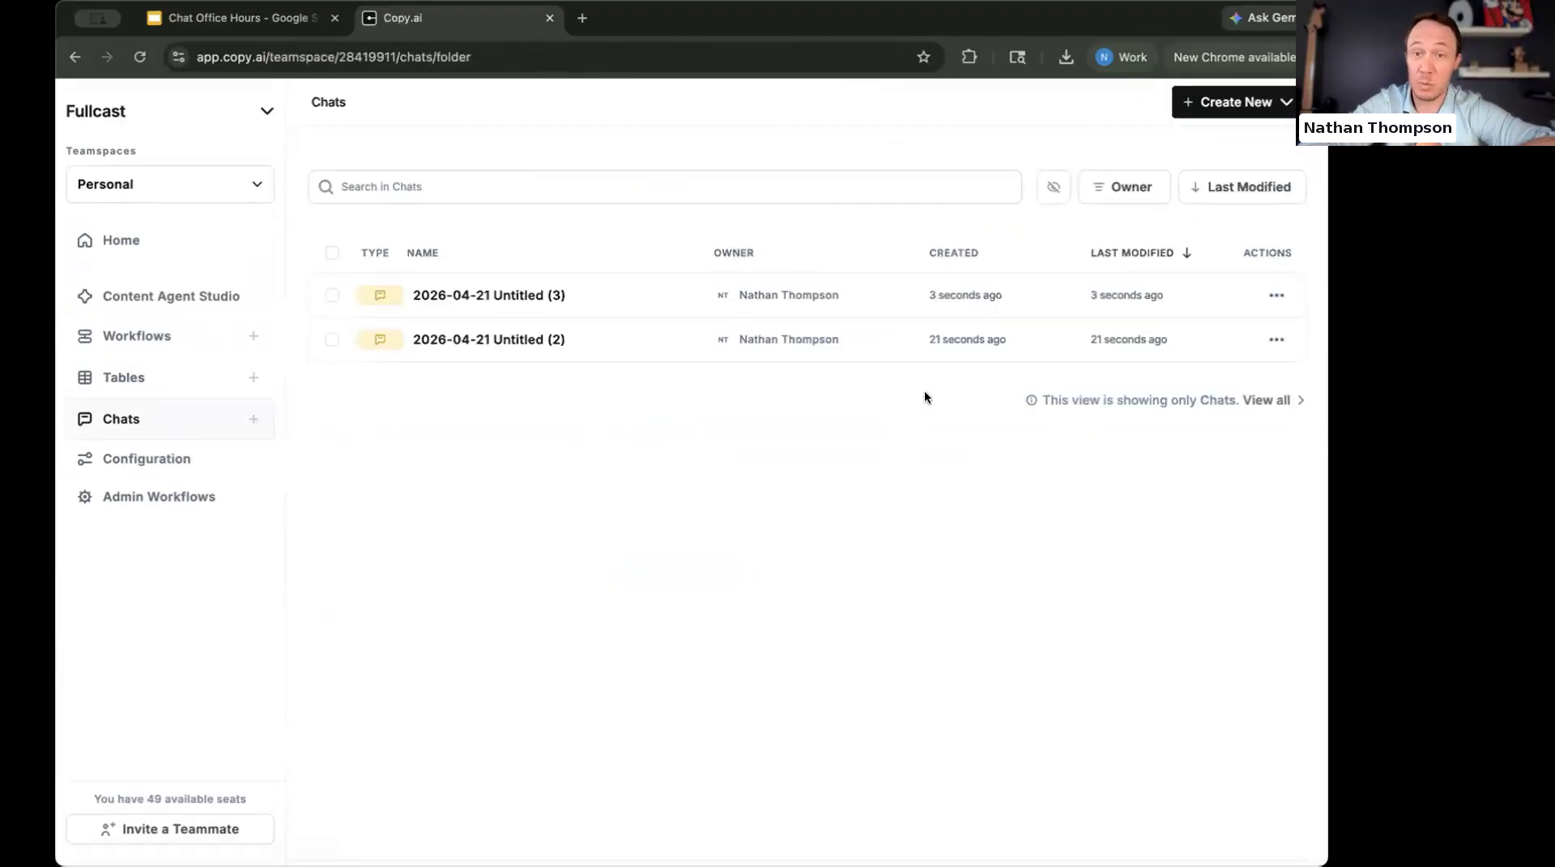
Create a folder named "Product Team" in the Chats list.
left_click(1291, 96)
left_click(1271, 175)
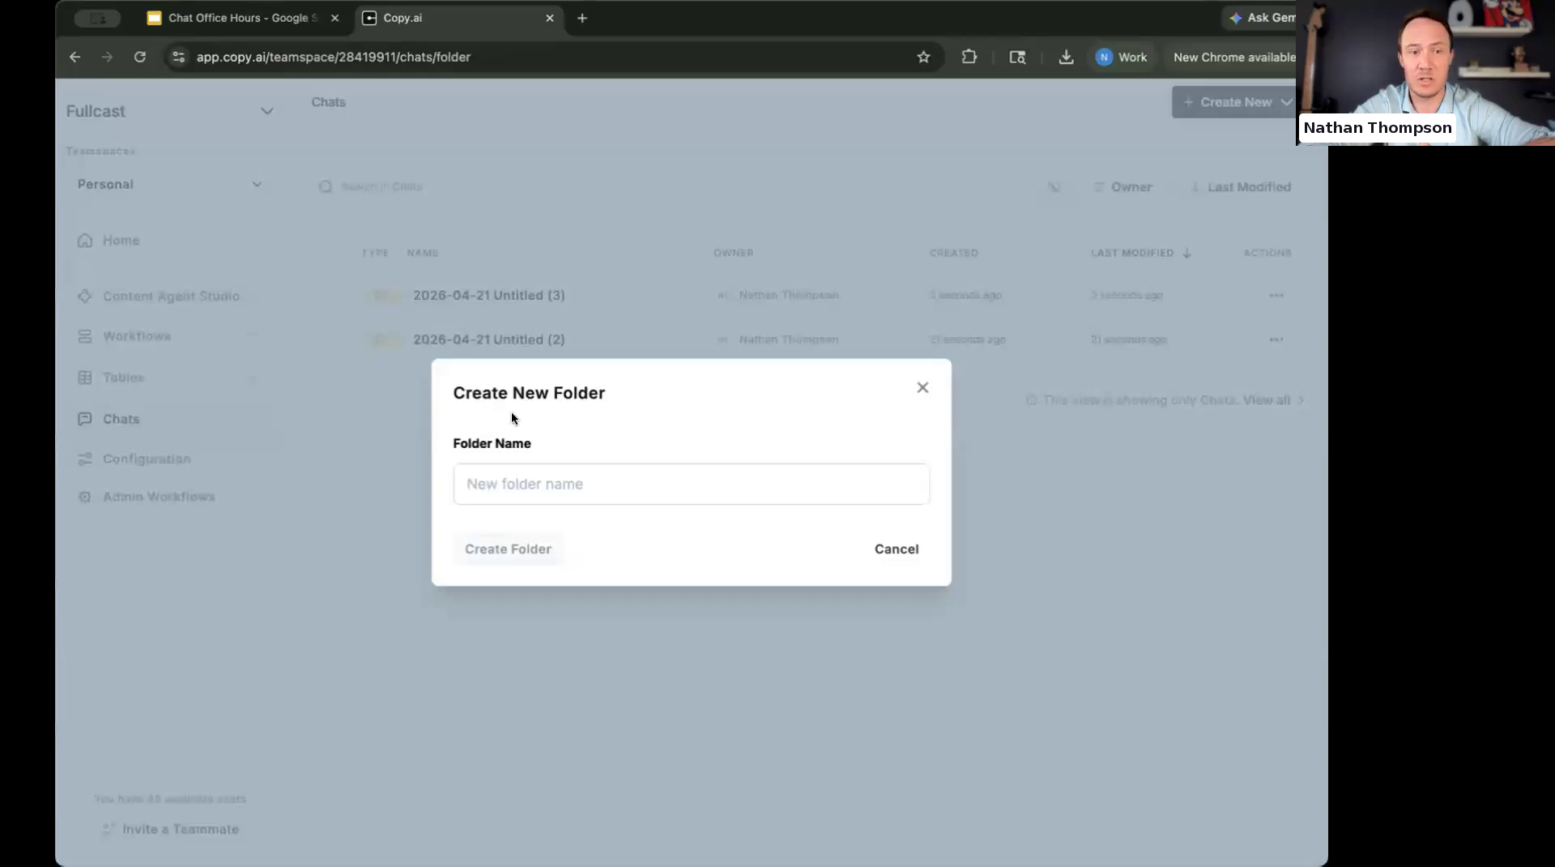
left_click(520, 476)
type("Produc")
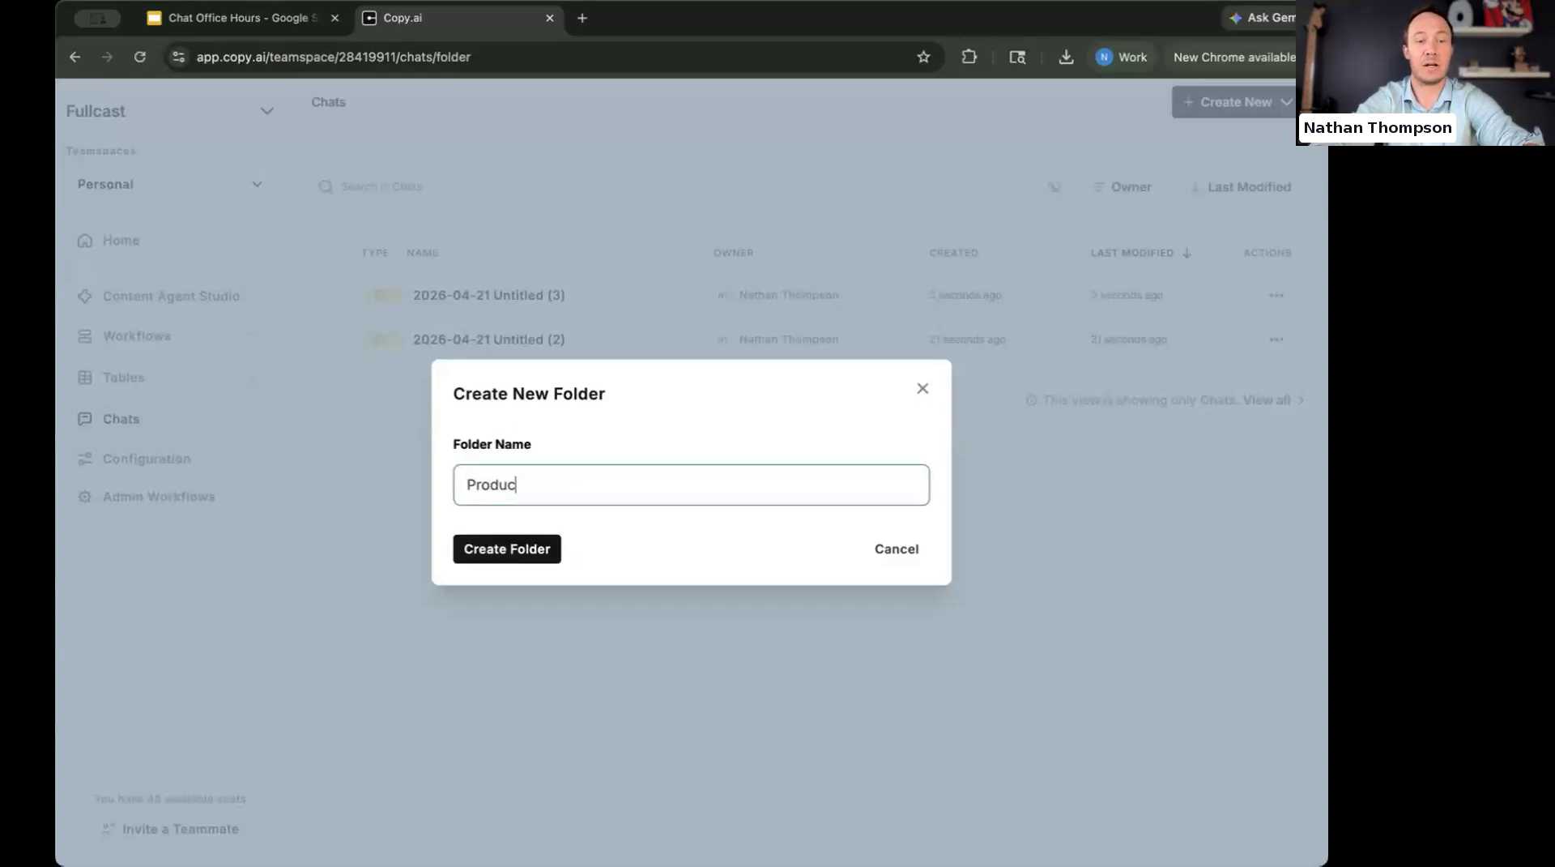
type("t Team")
left_click(537, 546)
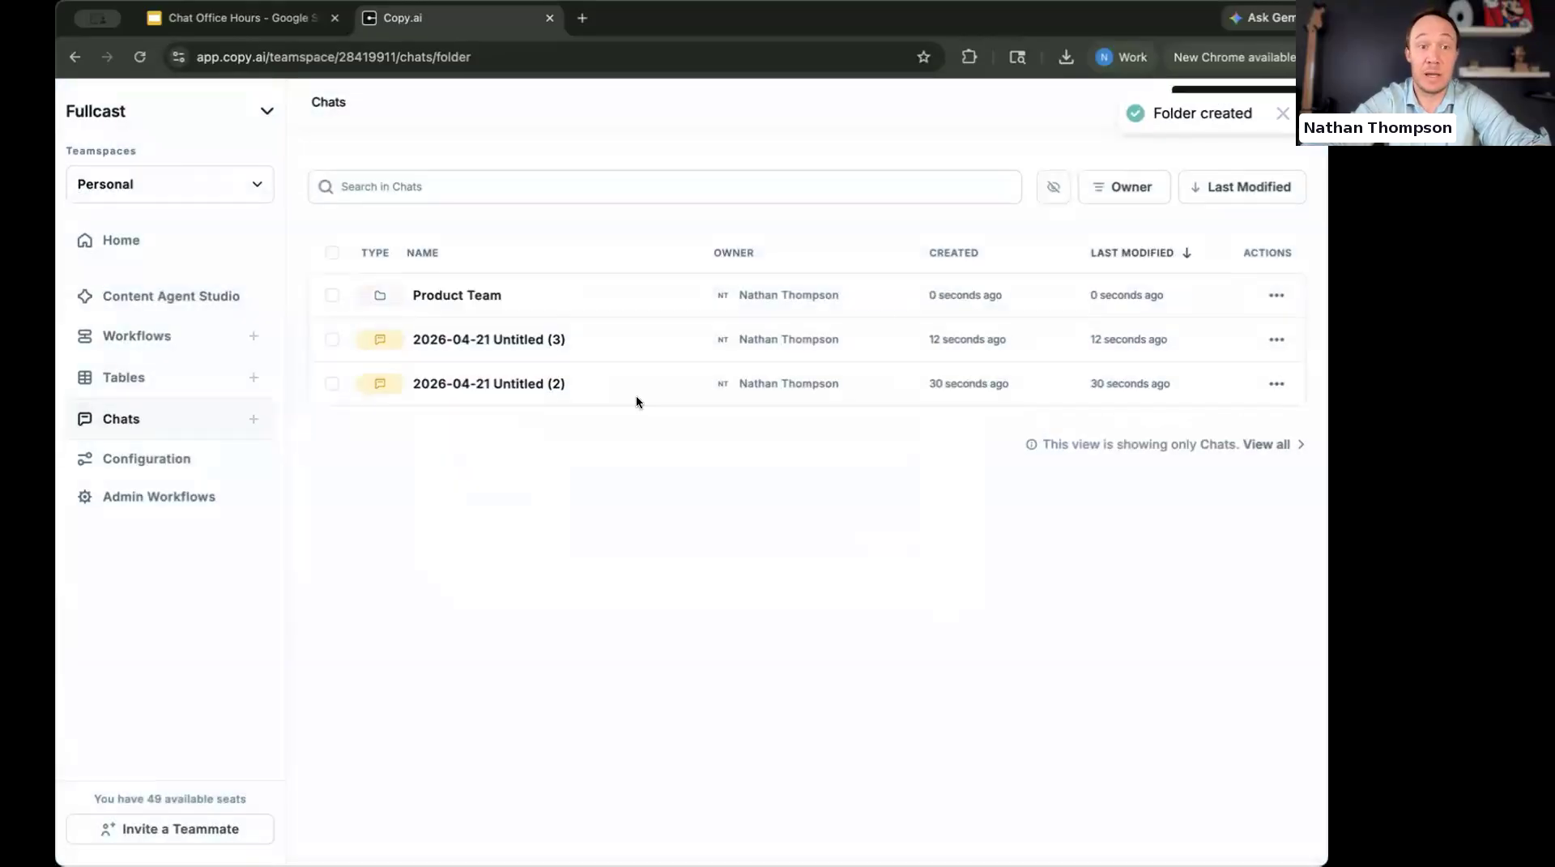
Create a further chat from the Chats list and return to that list.
left_click(1282, 103)
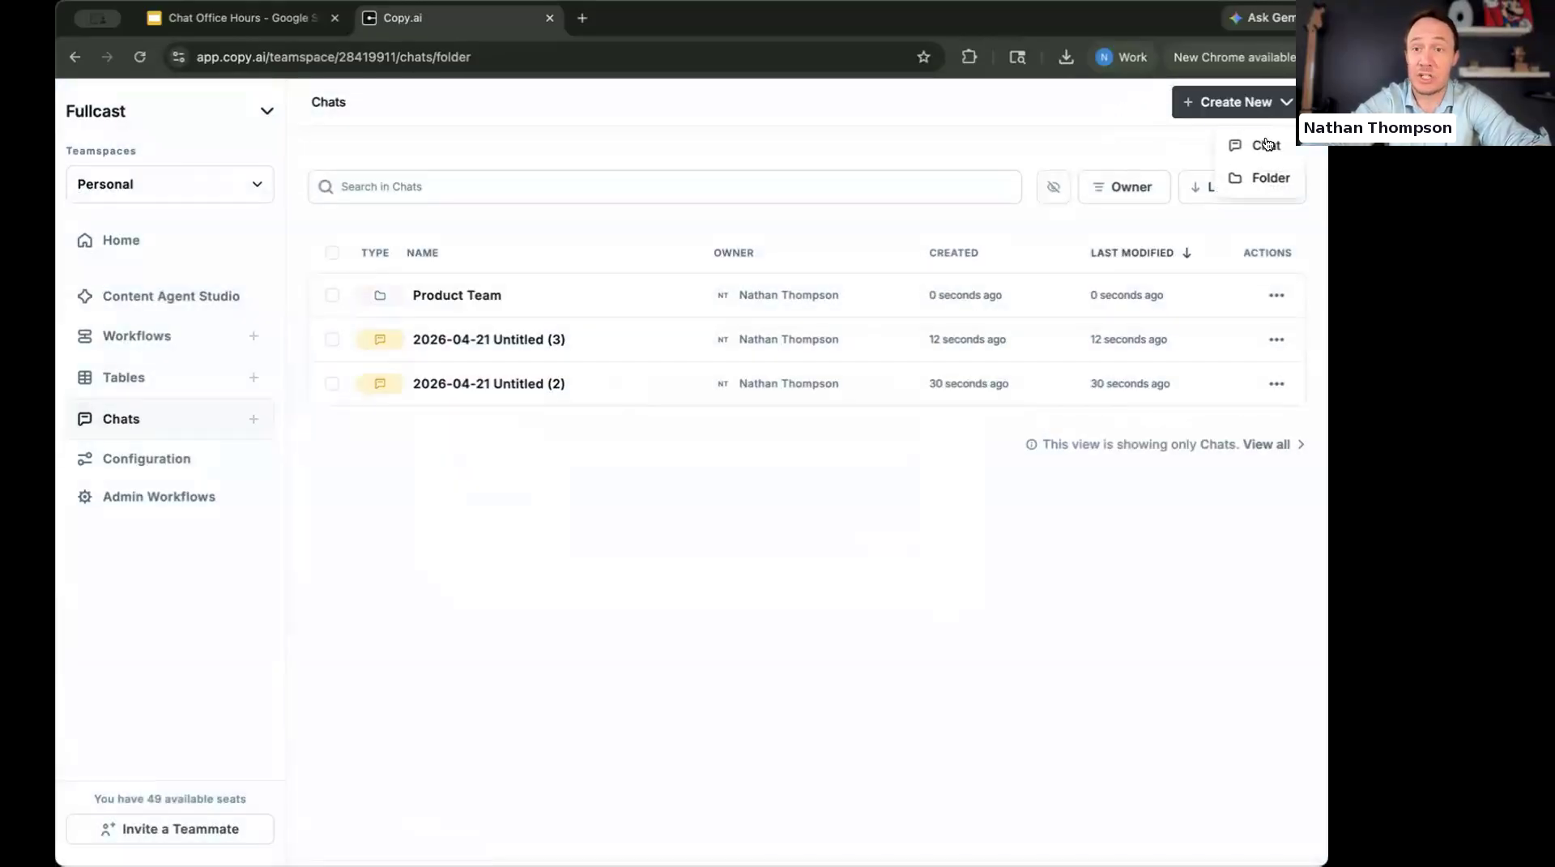
left_click(1267, 145)
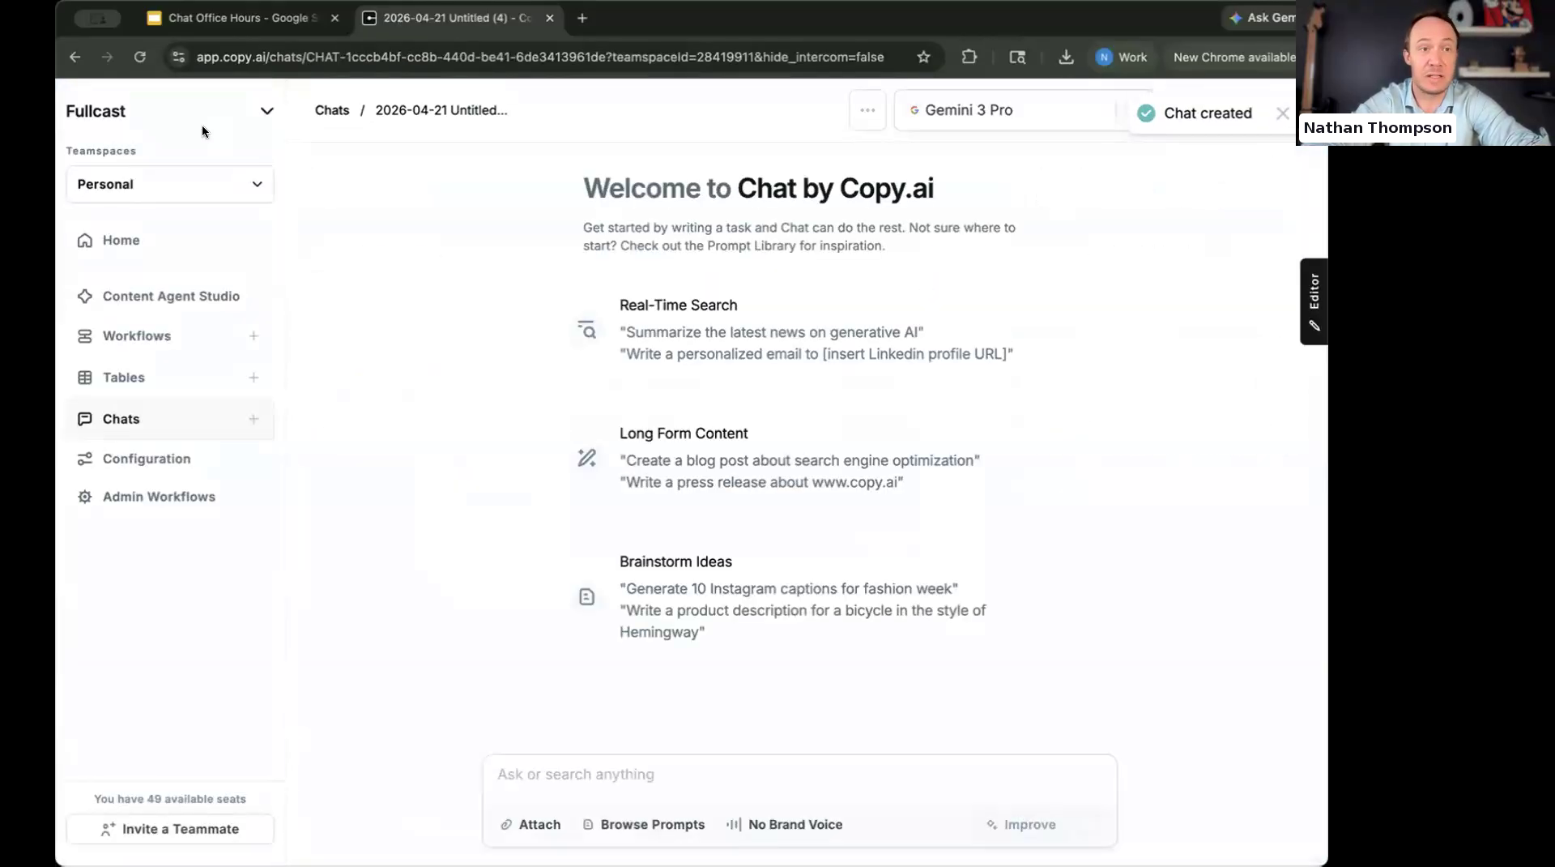
left_click(75, 59)
left_click(1277, 112)
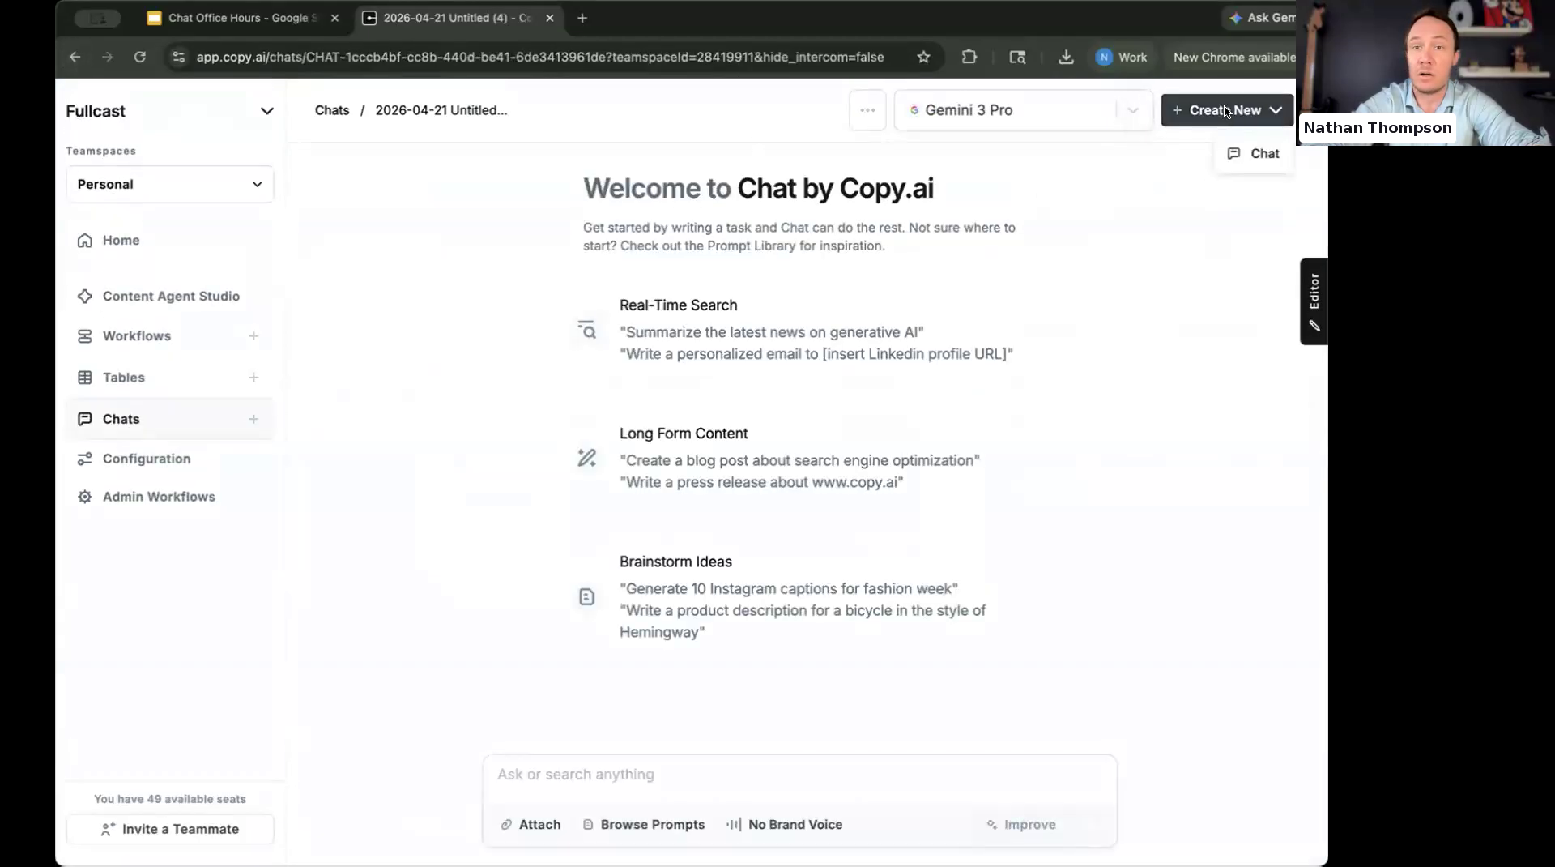
left_click(77, 57)
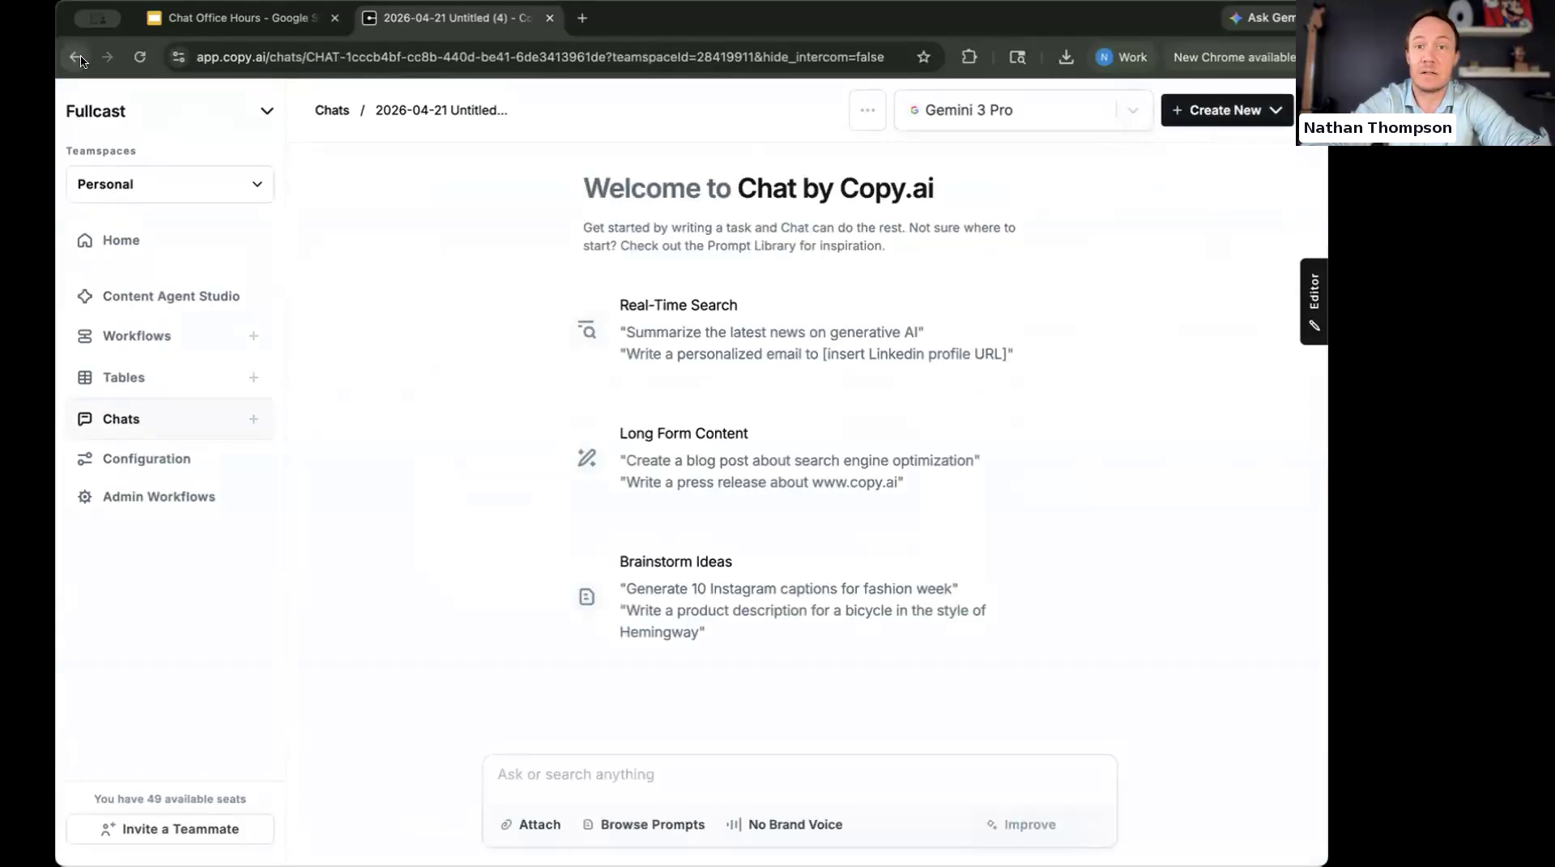
left_click(81, 61)
left_click(107, 56)
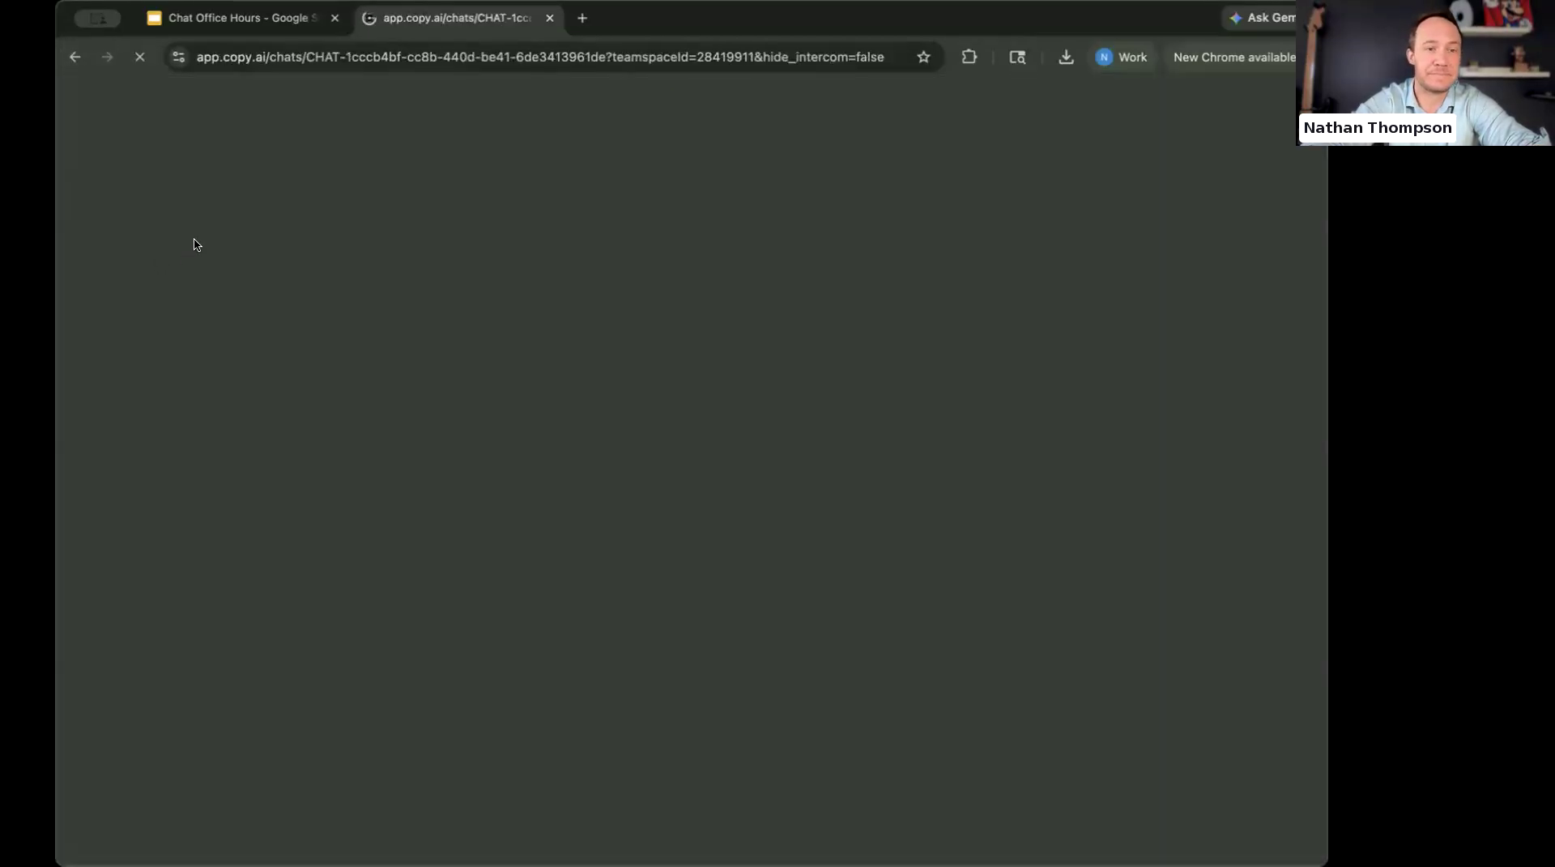
left_click(183, 407)
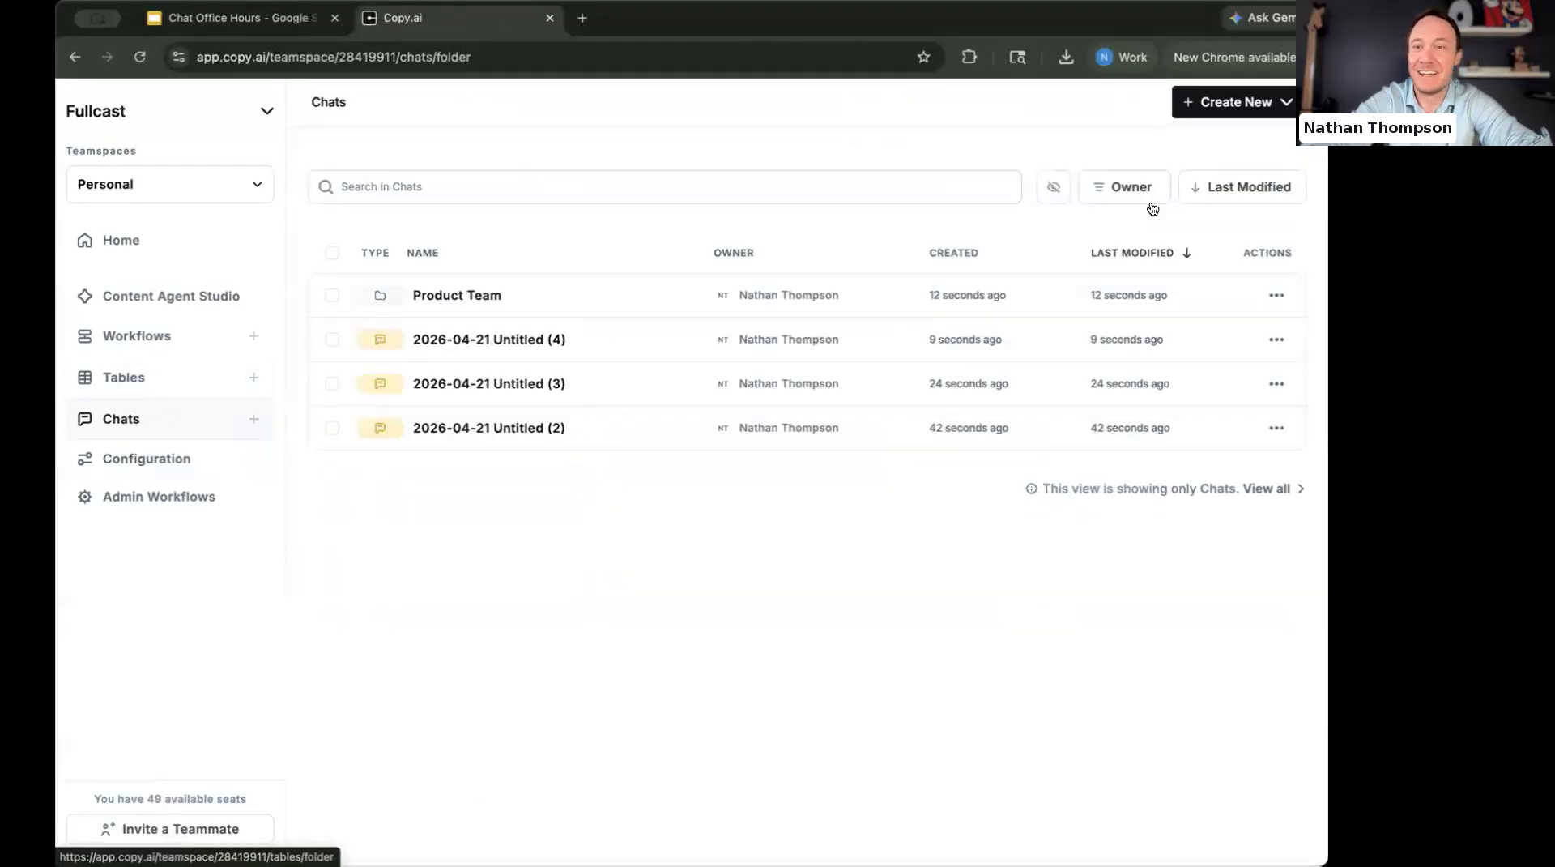
Create a second chat folder named "Sales Team".
left_click(1285, 106)
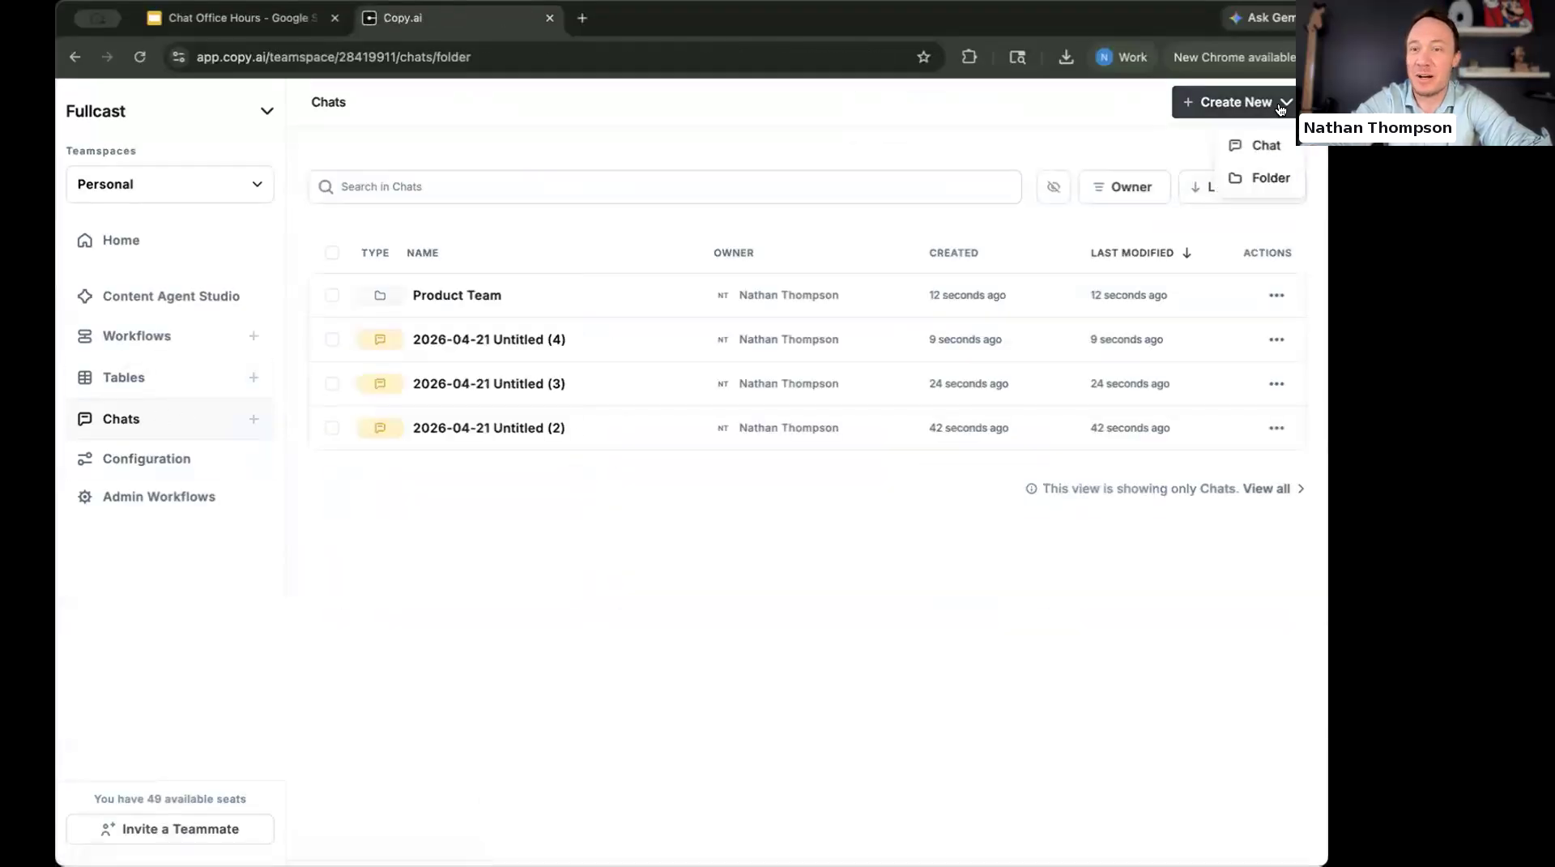
left_click(1268, 179)
left_click(750, 489)
type("Sales Team")
left_click(507, 553)
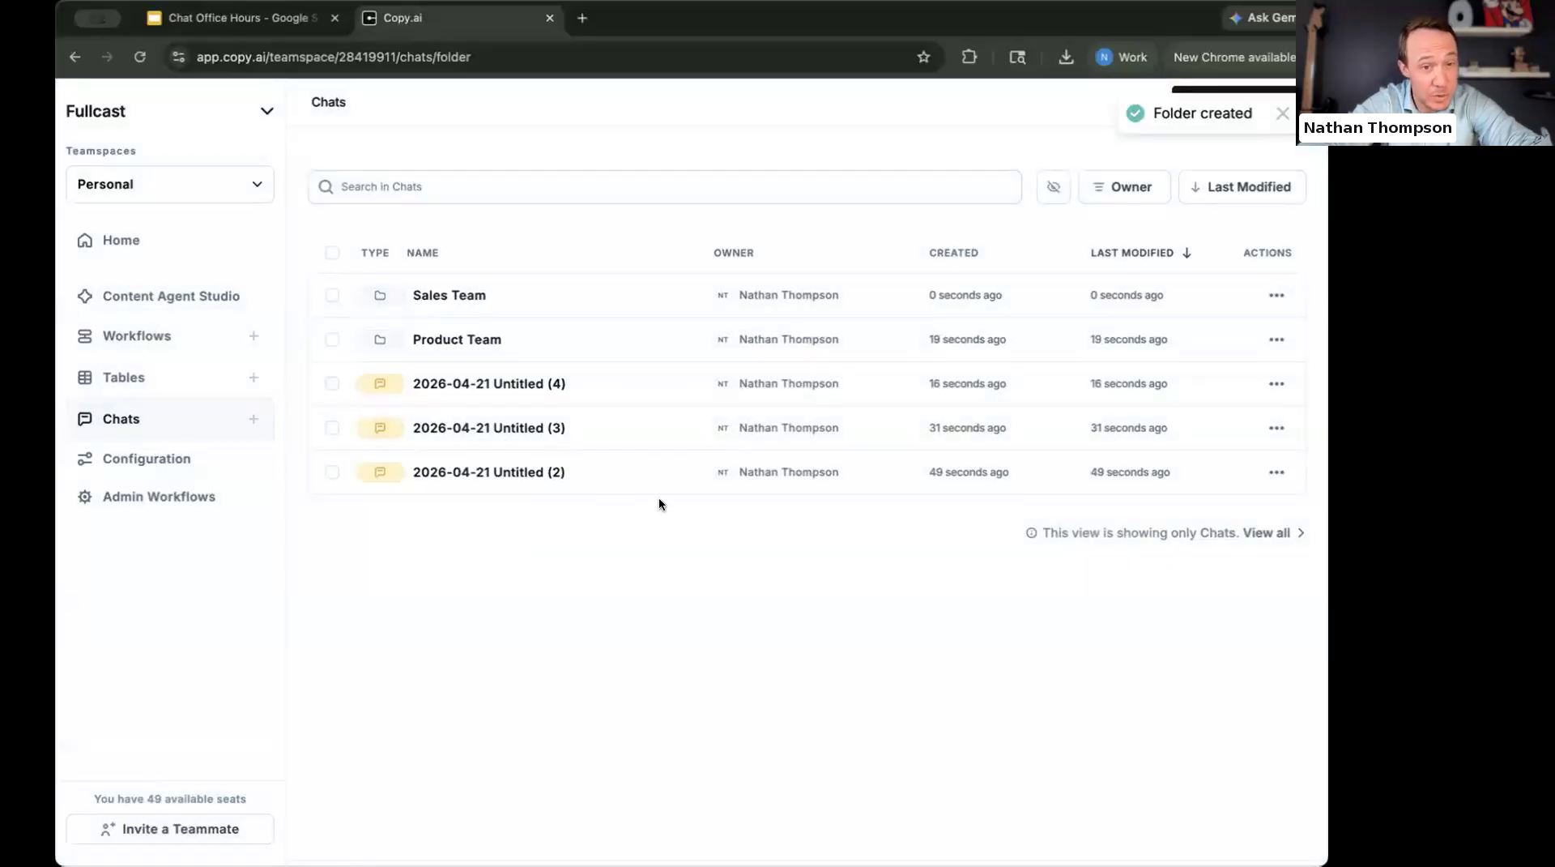
Check which folders the chat "2026-04-21 Untitled (4)" can be moved to, without moving it.
left_click(1276, 383)
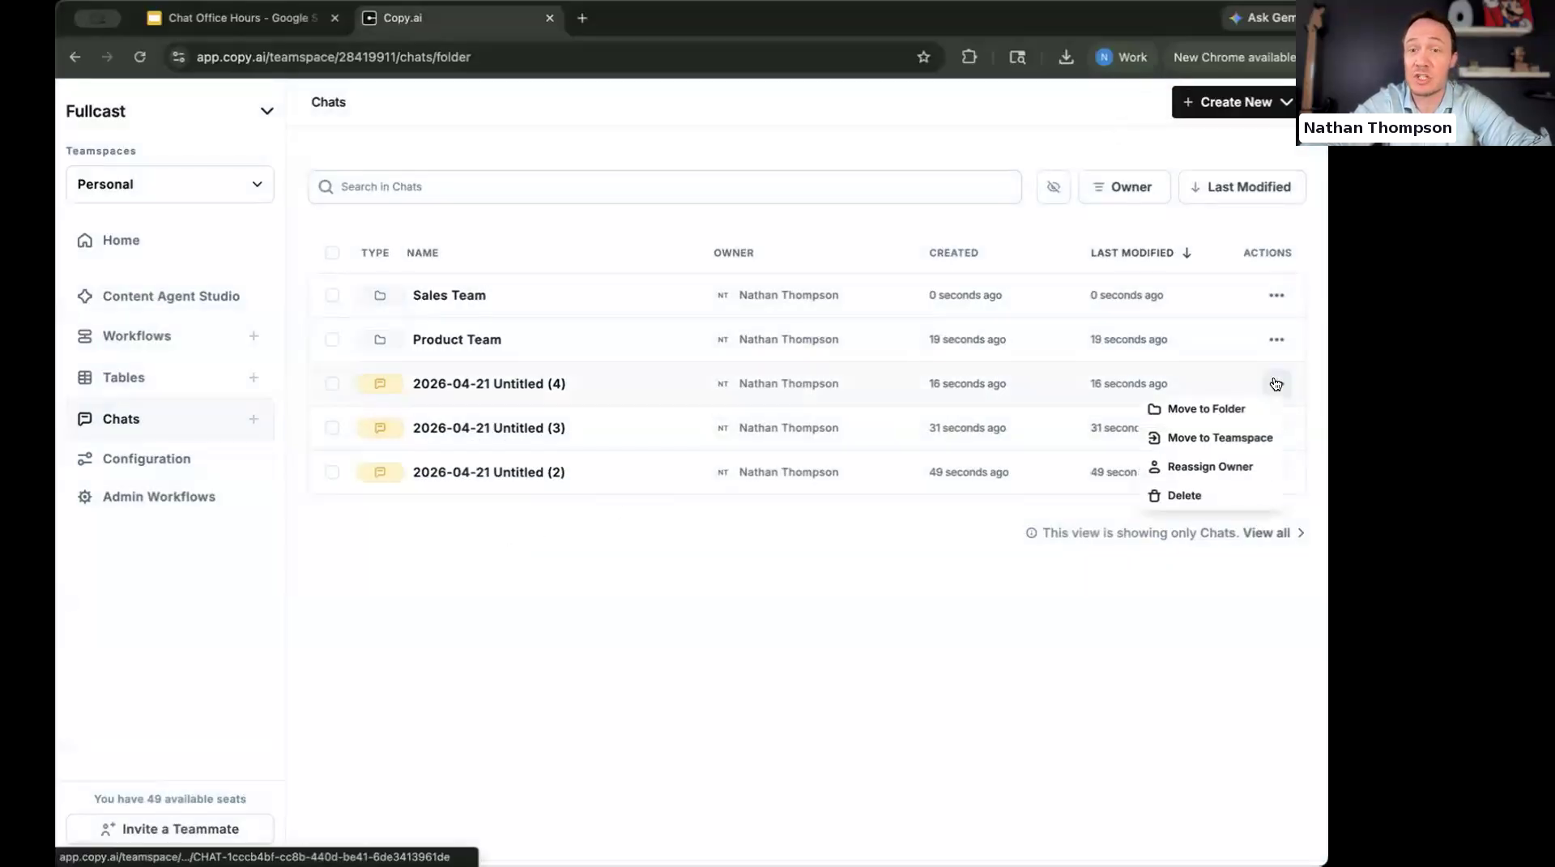
left_click(1239, 409)
left_click(667, 474)
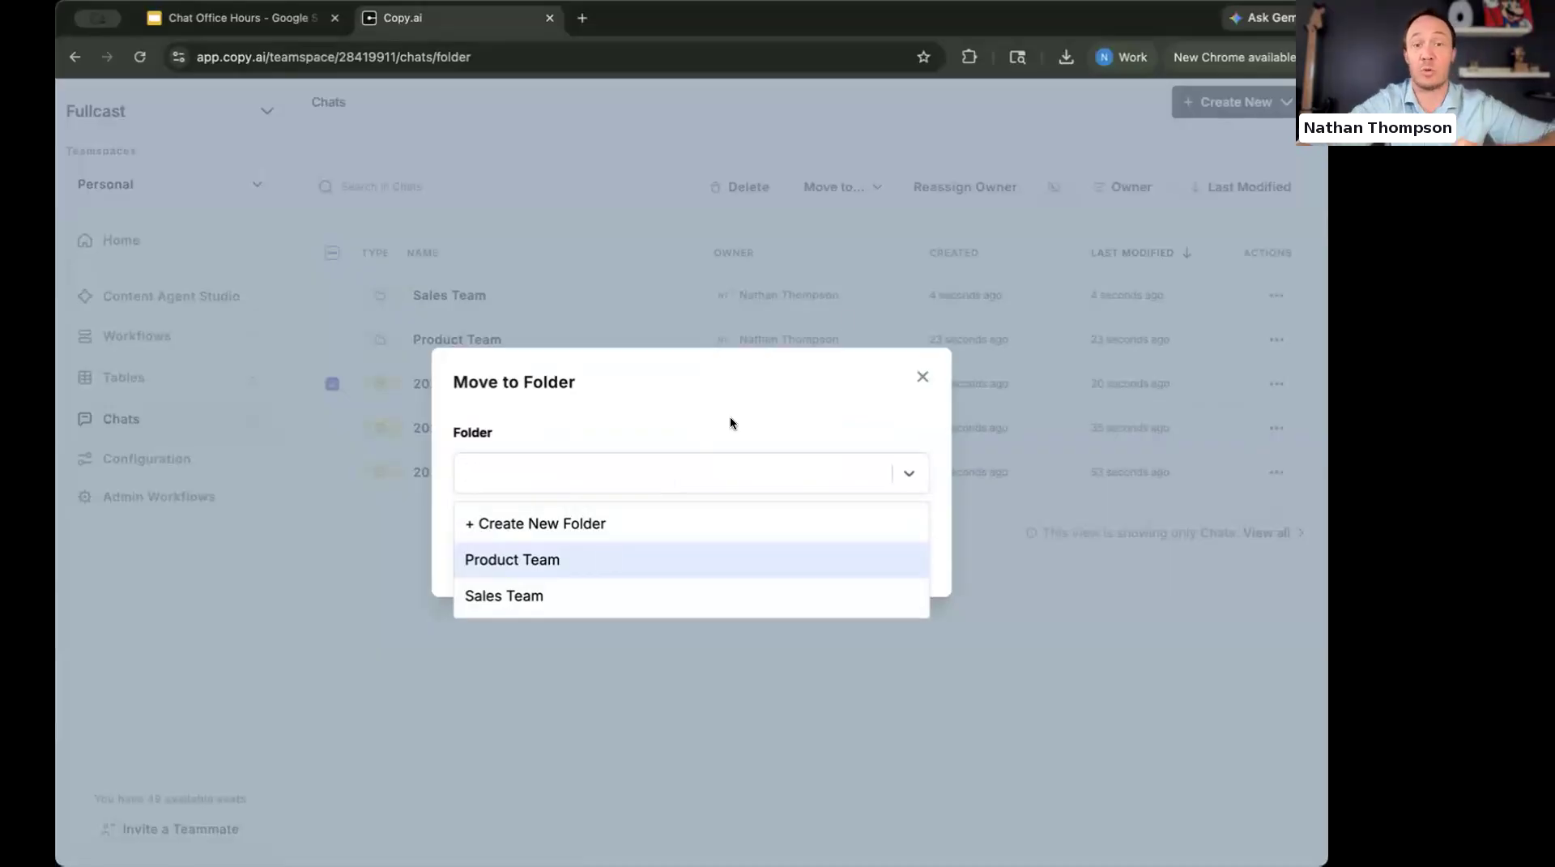
left_click(923, 377)
Open the chat "2026-04-21 Untitled (4)" and rename it "Content Ideas for April 2026".
left_click(597, 386)
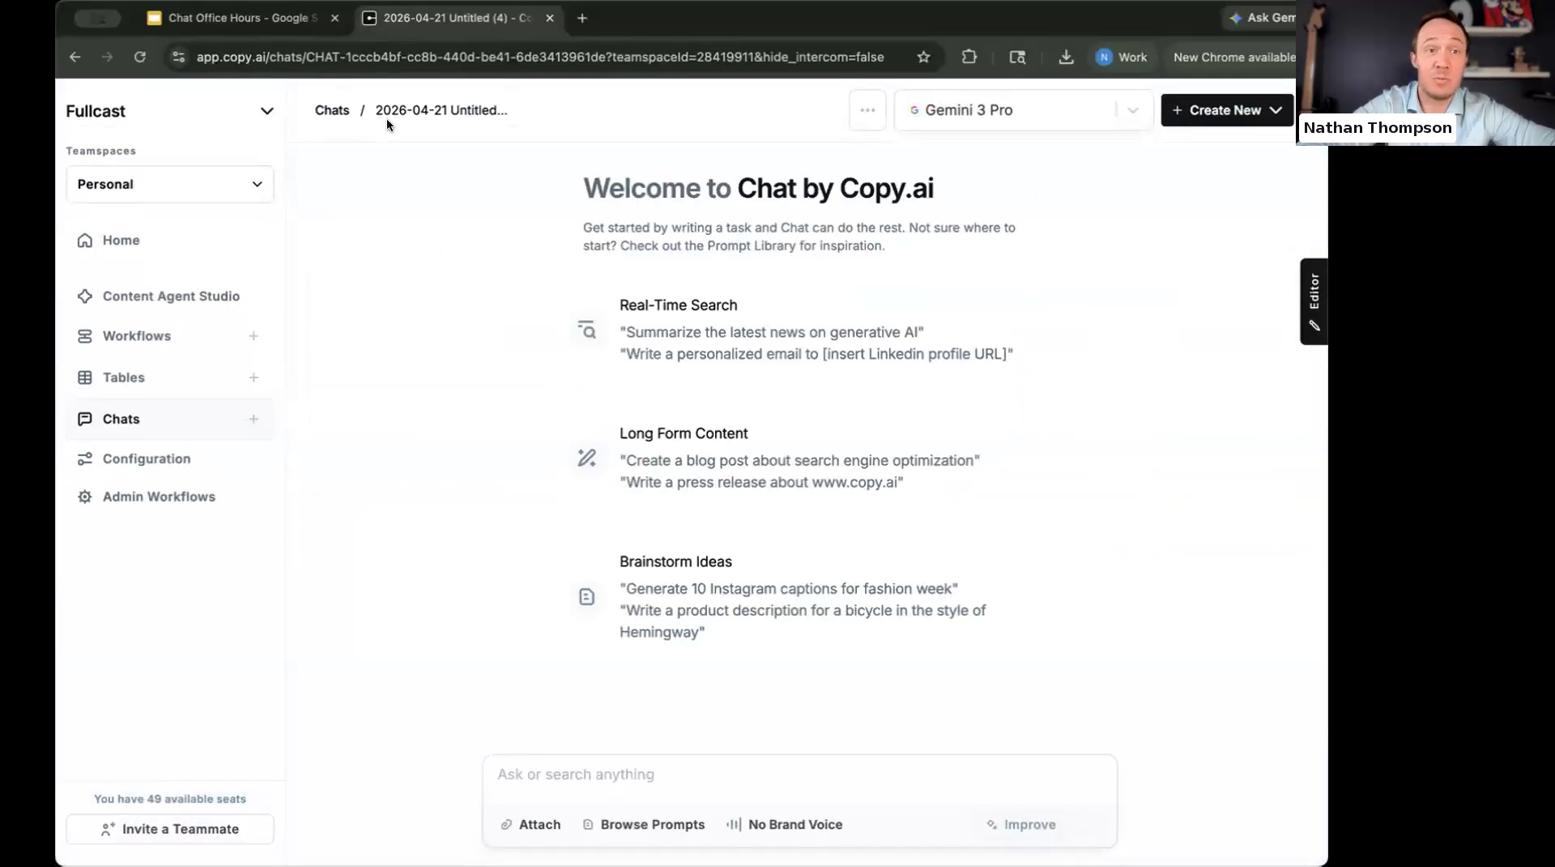
left_click(389, 111)
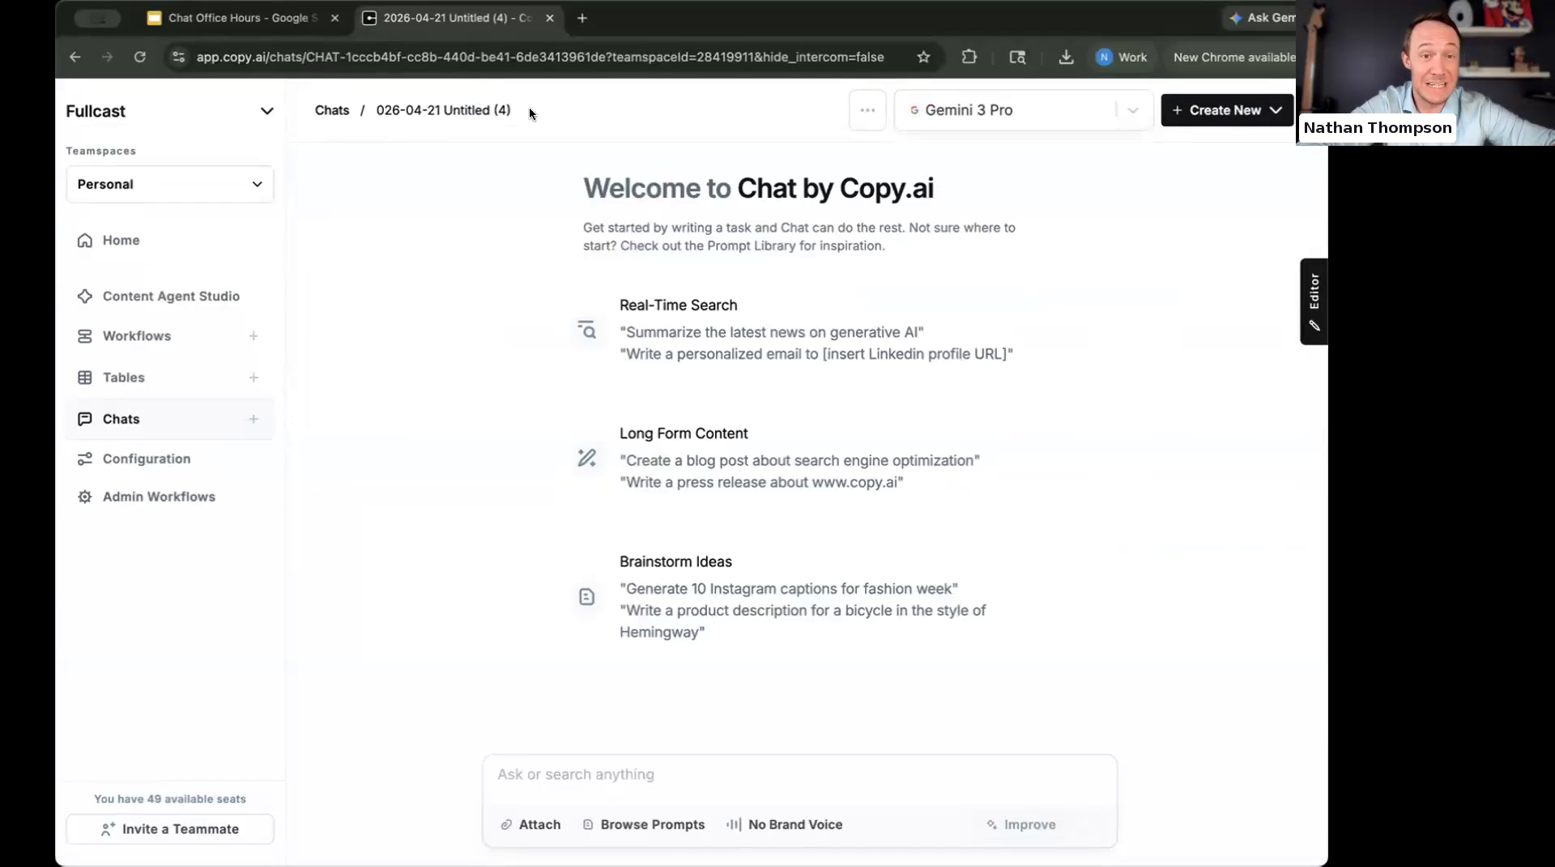
triple_click(499, 108)
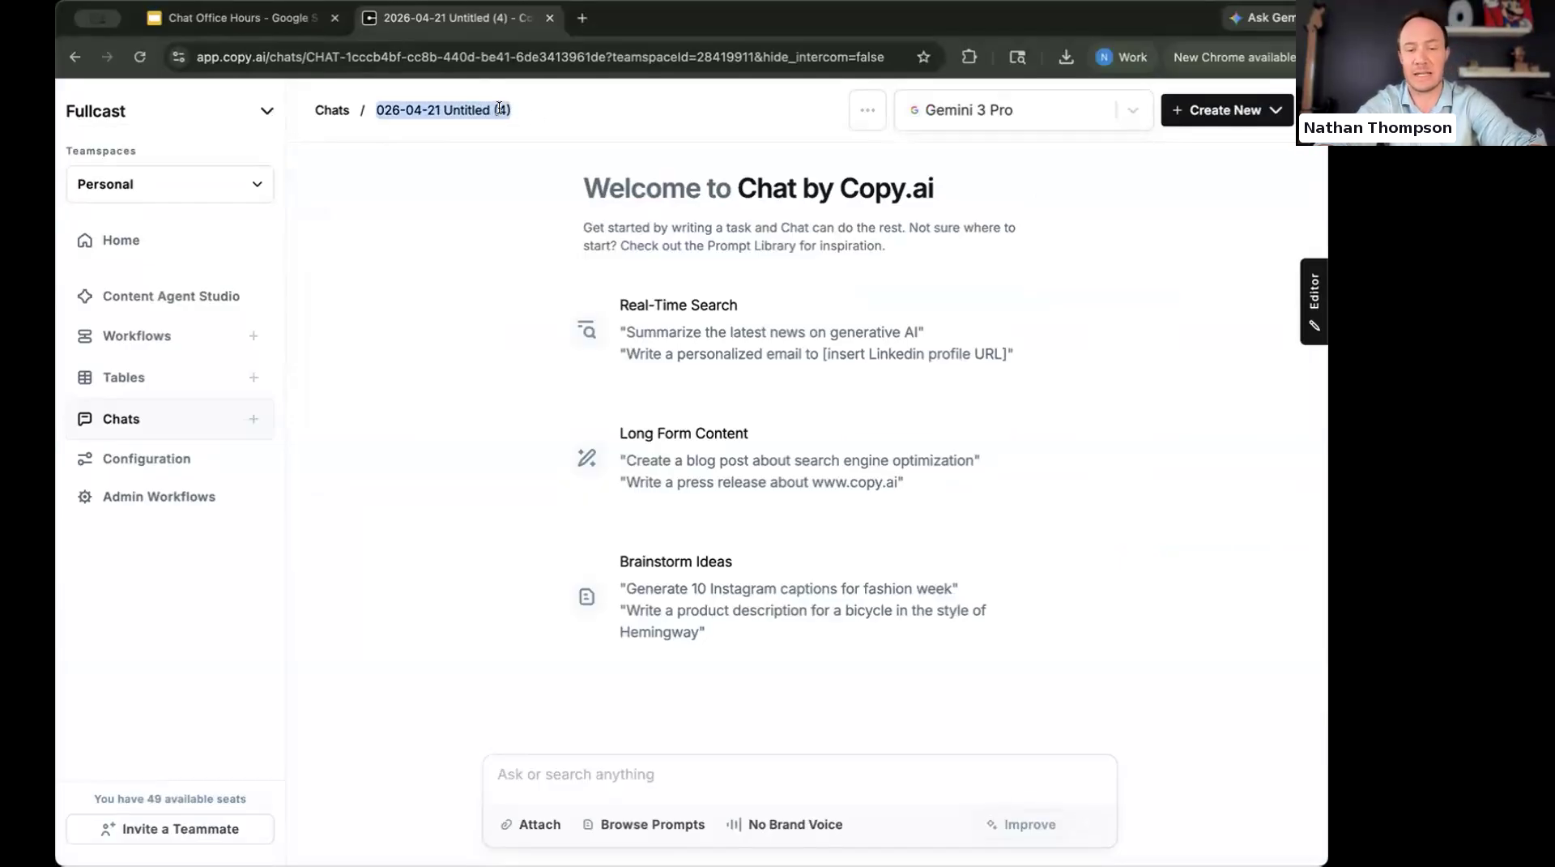
type("Content Id")
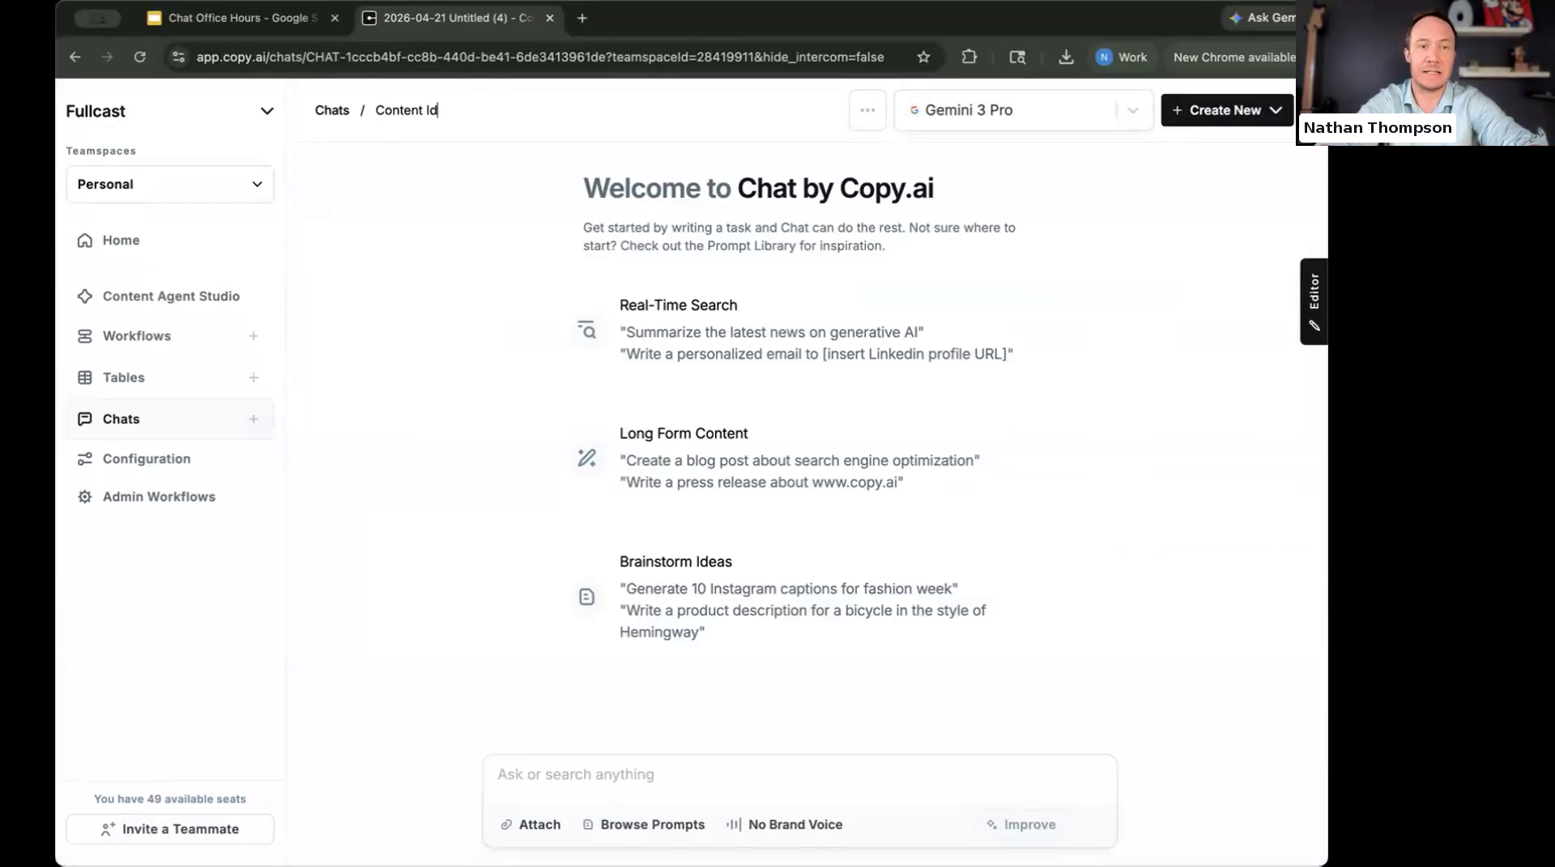
type("eas for April 2026")
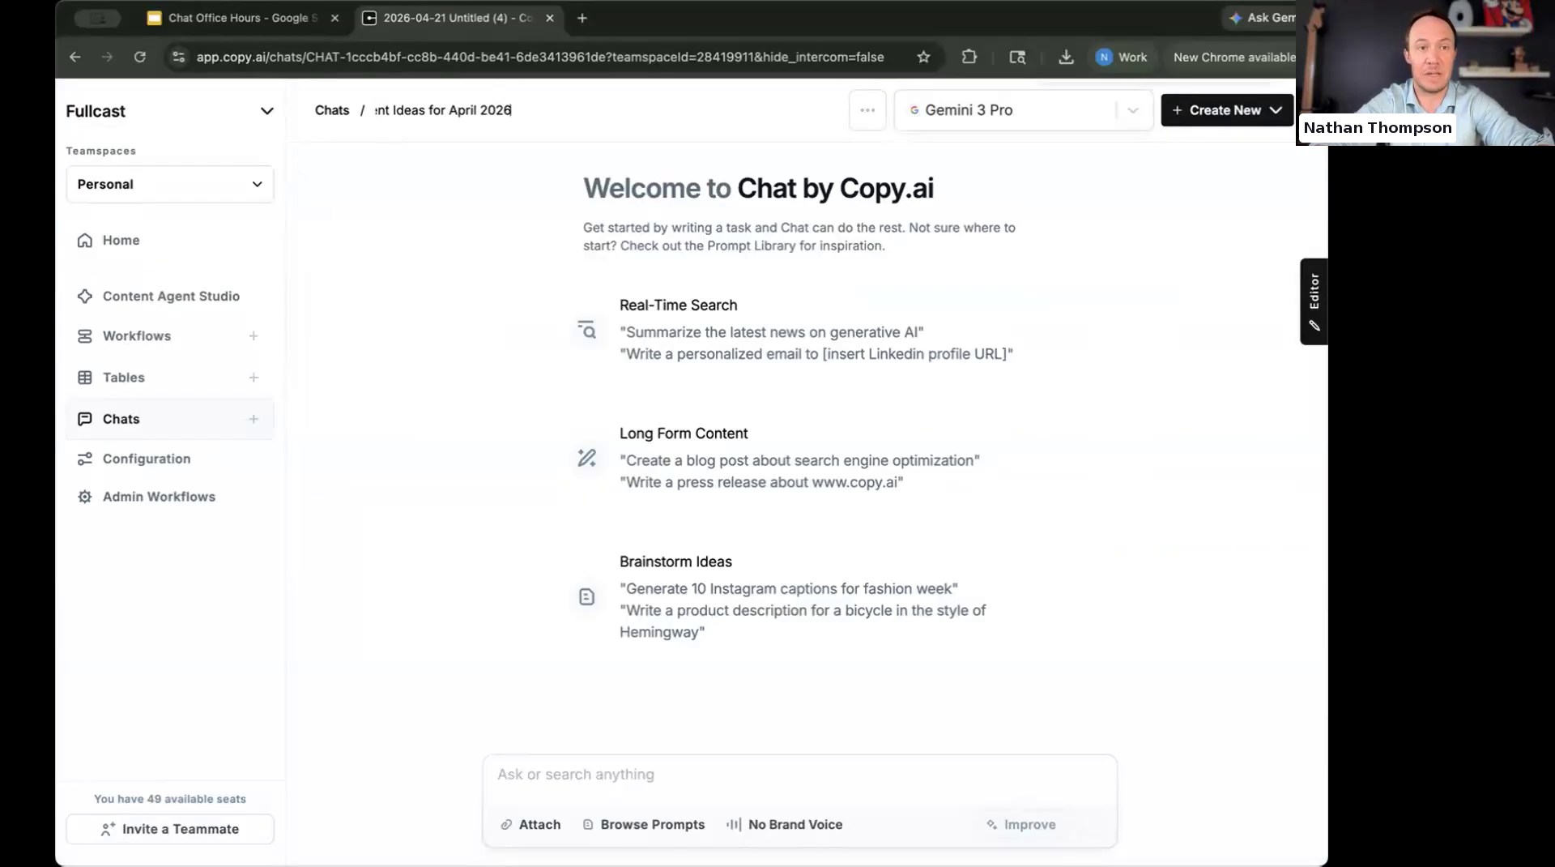
key("Return")
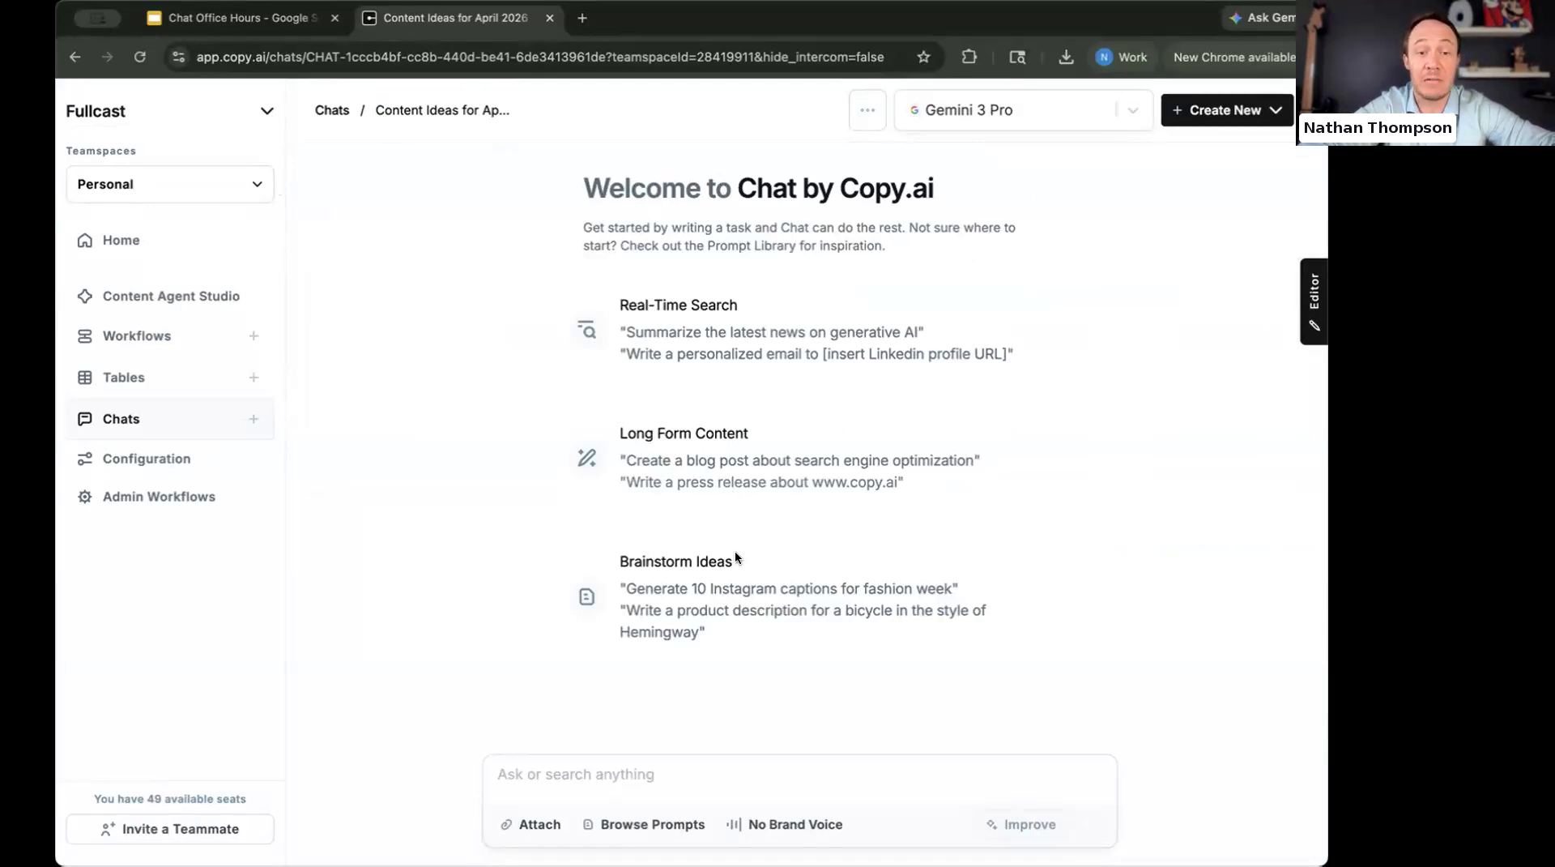
Insert the FAQ Generator prompt from the prompt library's Content/SEO category into the chat message.
left_click(644, 824)
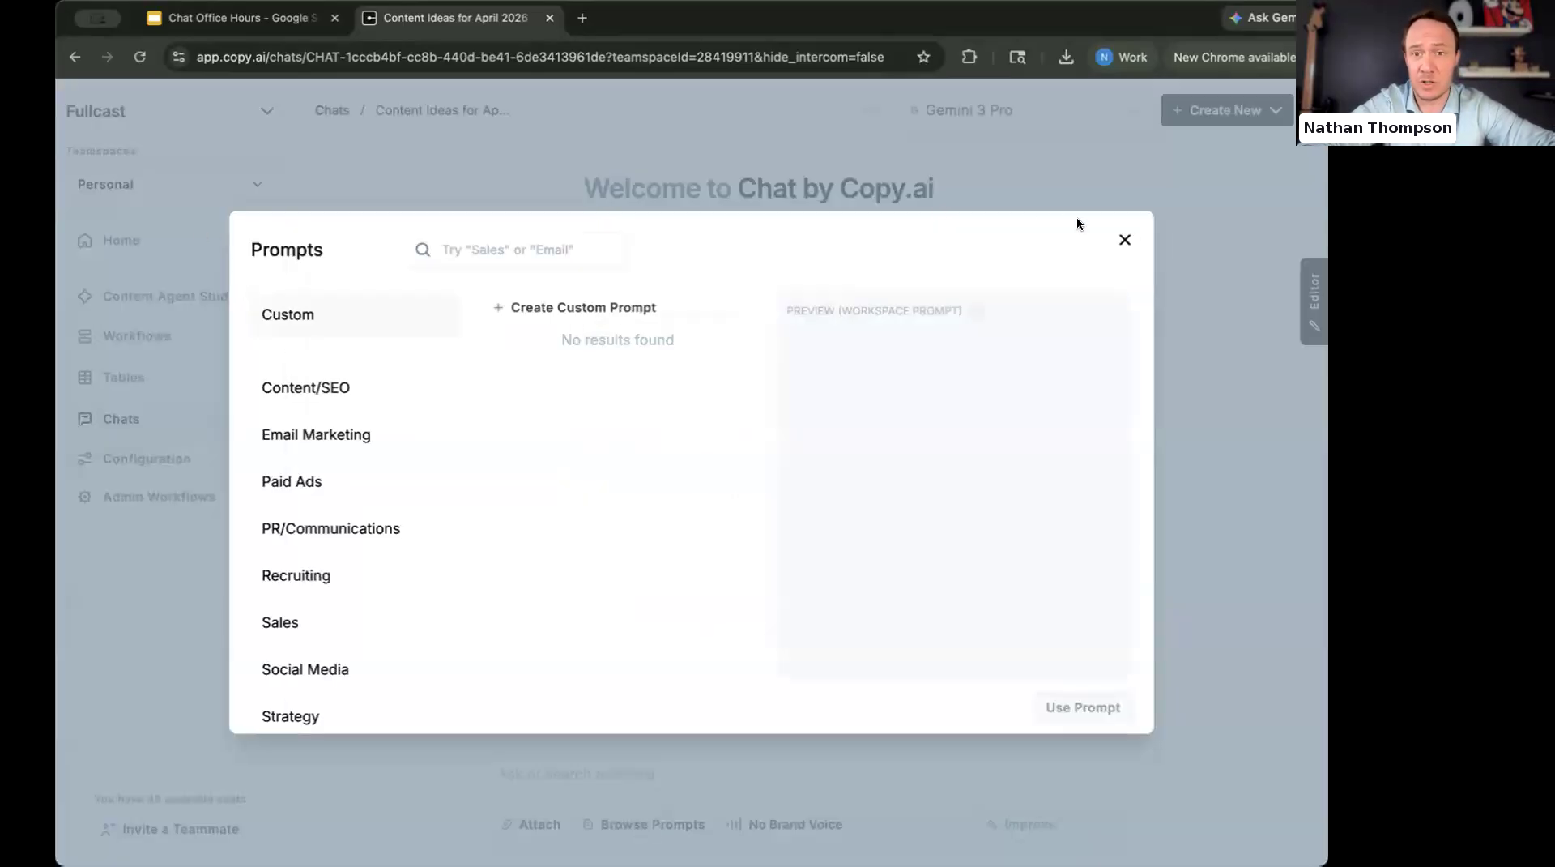
left_click(322, 388)
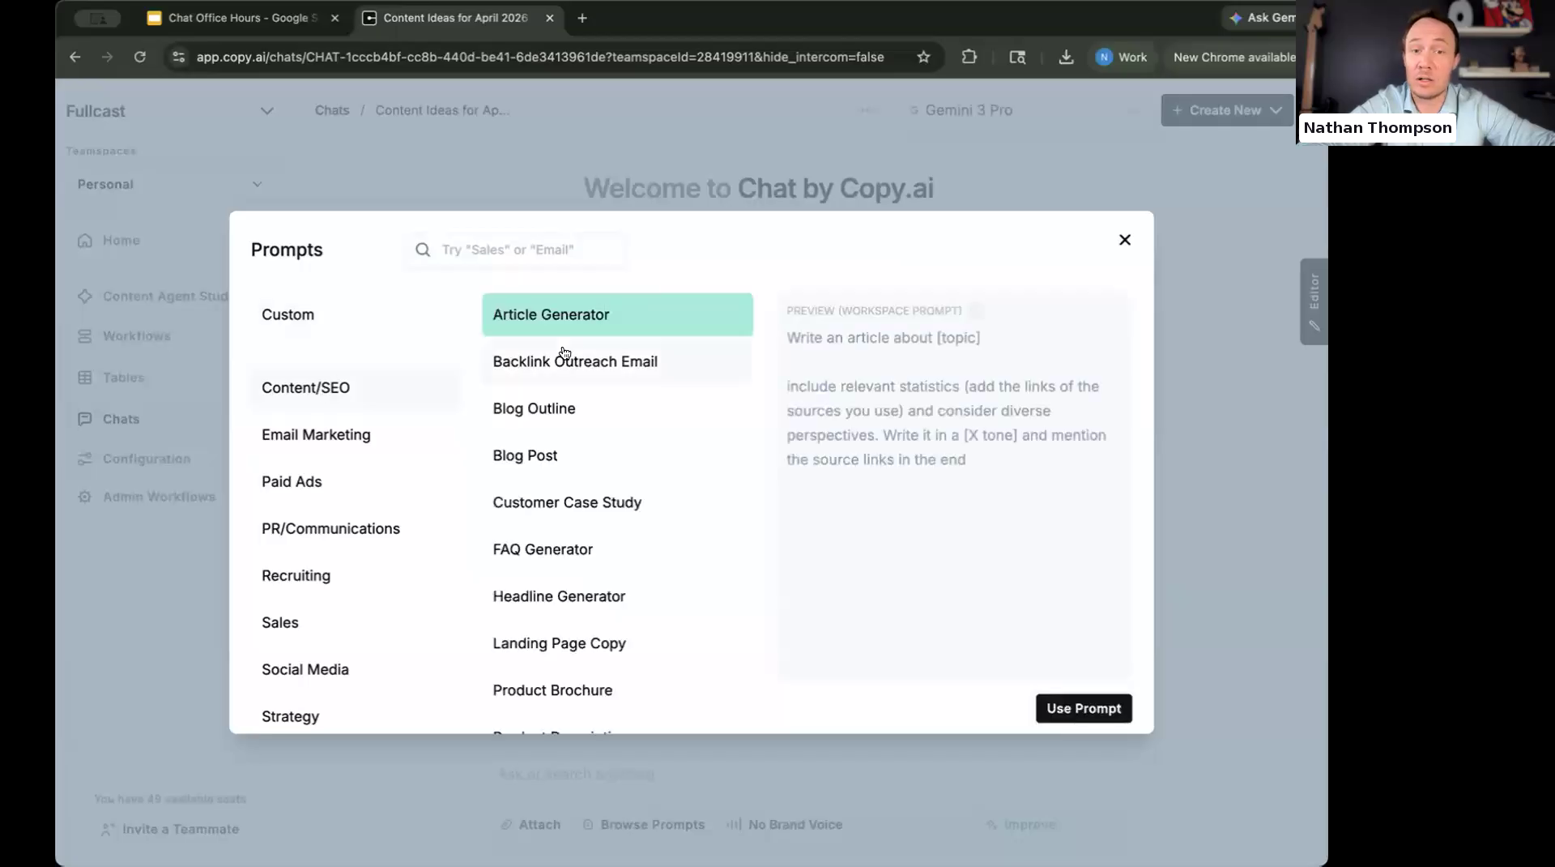
scroll(571, 442, "down", 5)
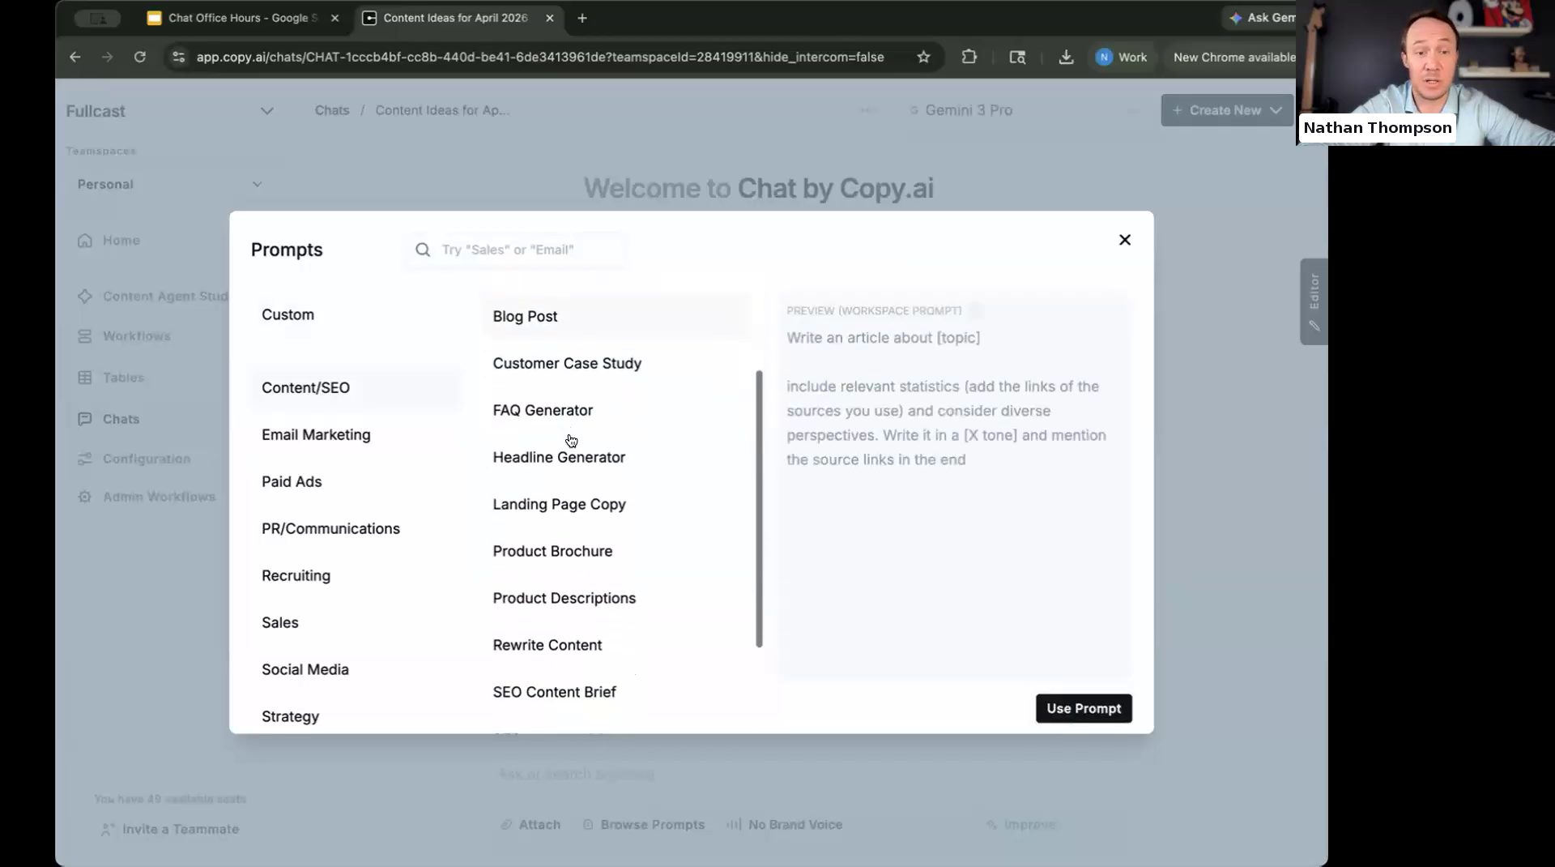
scroll(571, 442, "up", 6)
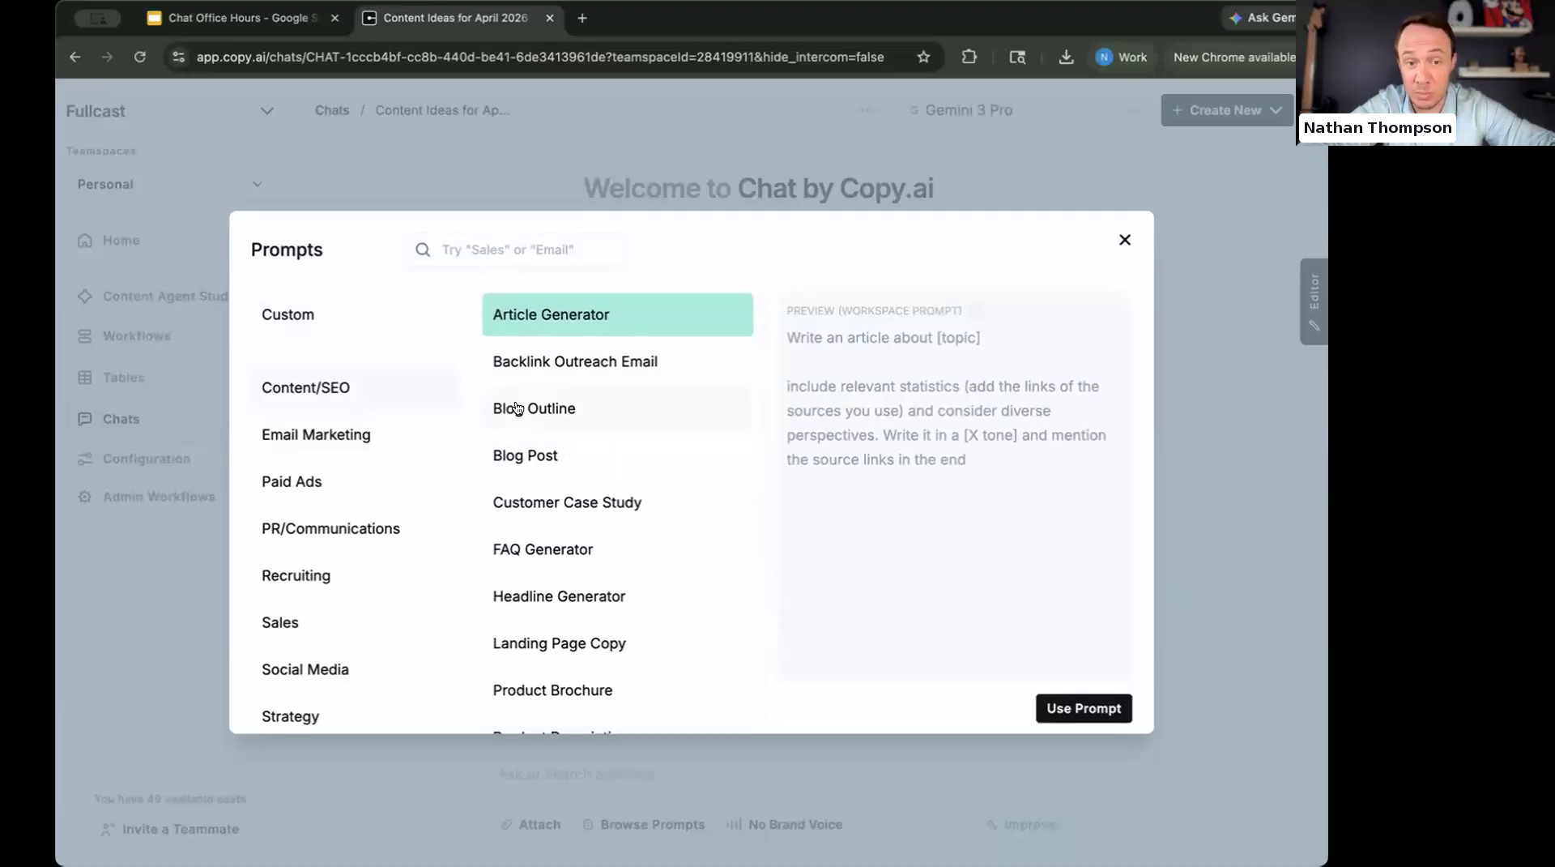
scroll(526, 437, "down", 3)
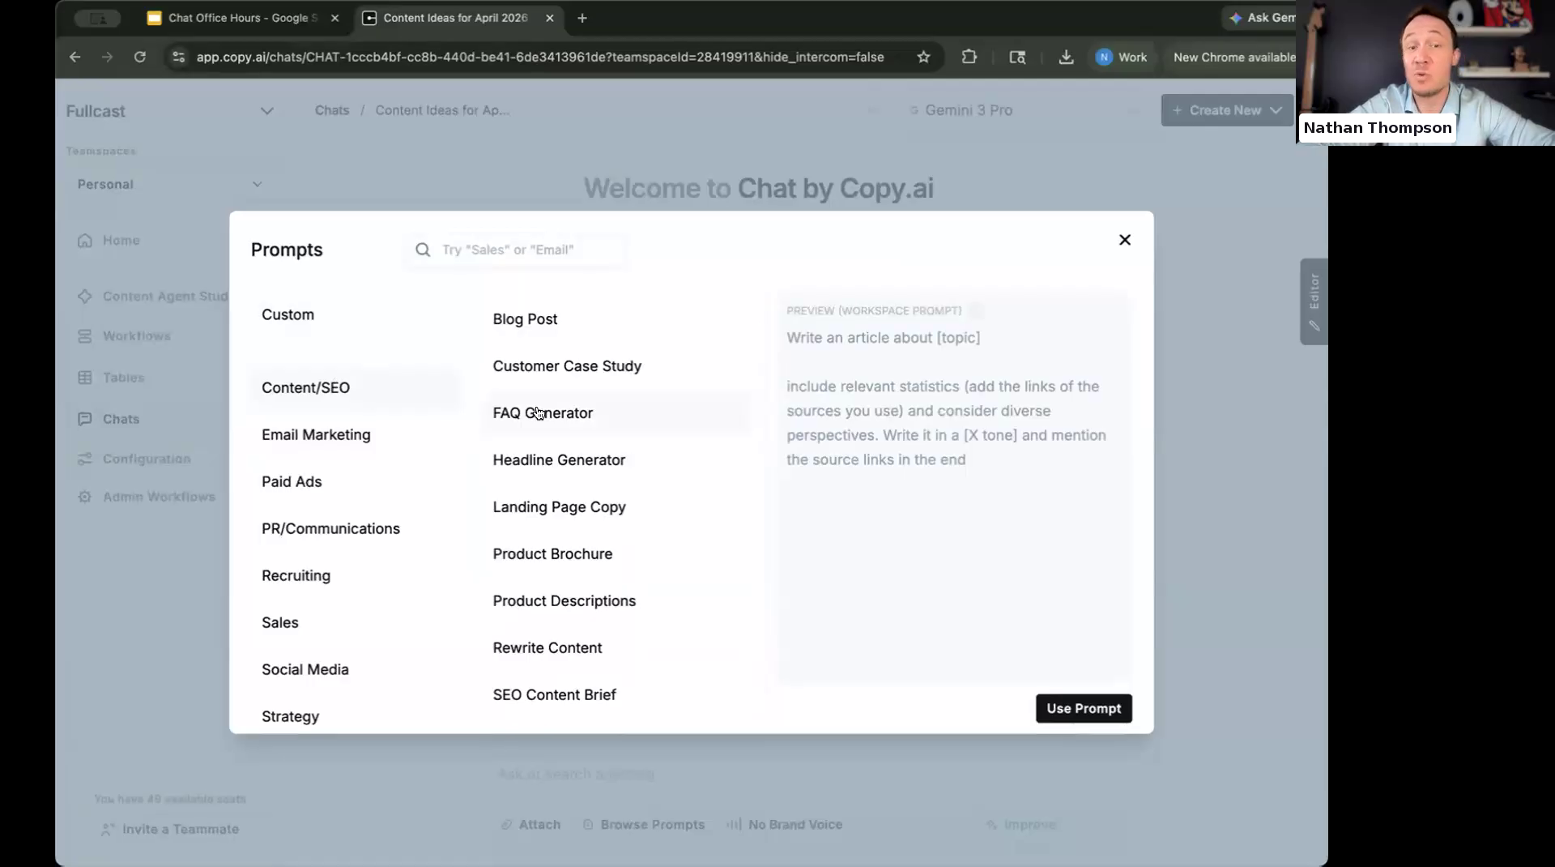
left_click(537, 413)
left_click(1061, 708)
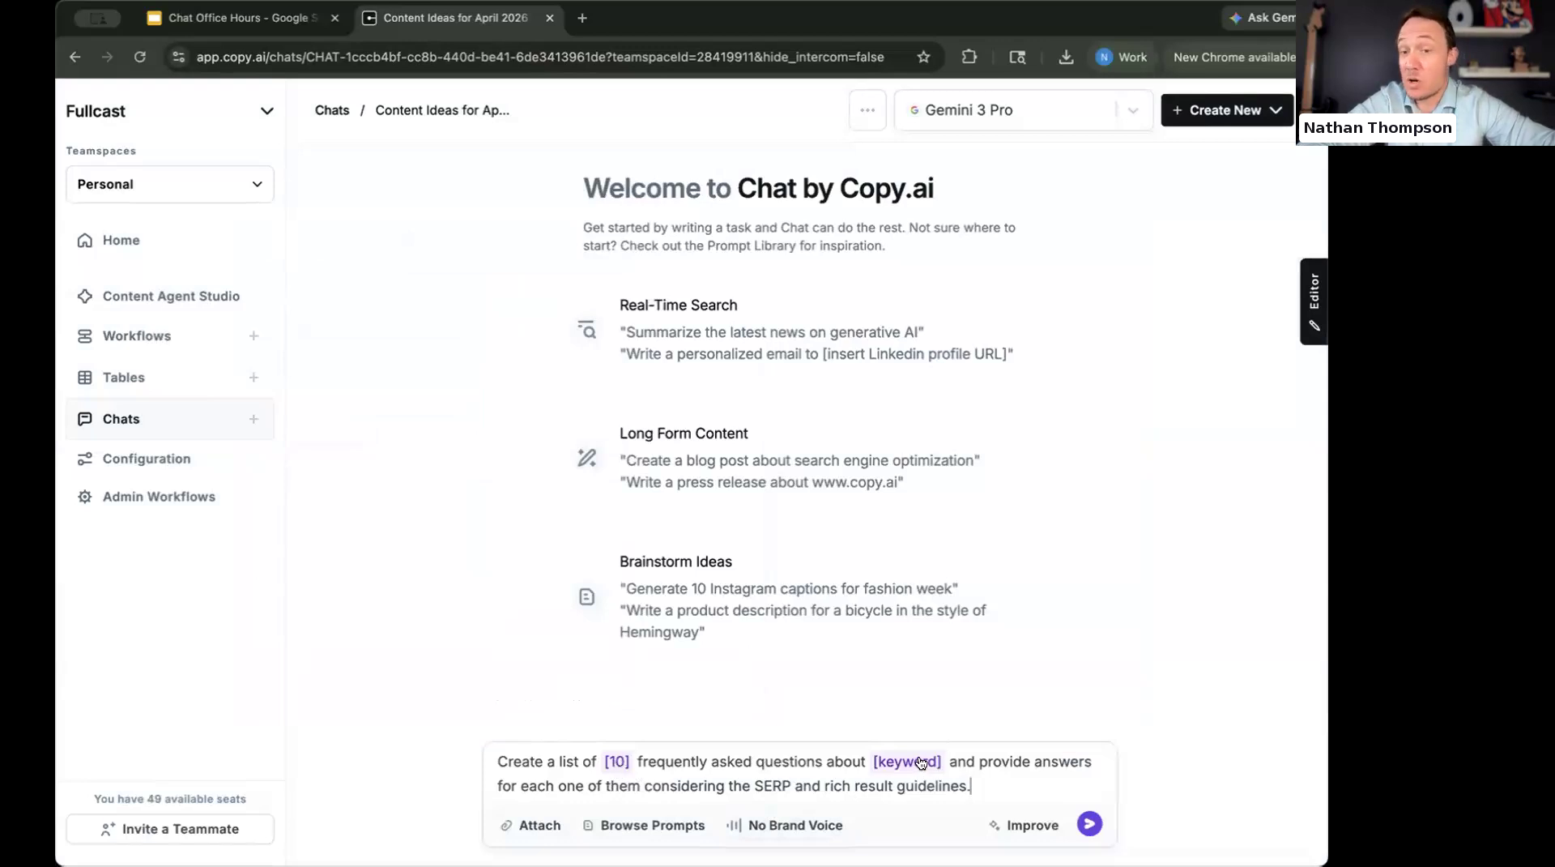
Fill in the prompt's placeholders with 7 questions and the keyword "Chat AI Tools" in quotation marks.
left_click(608, 765)
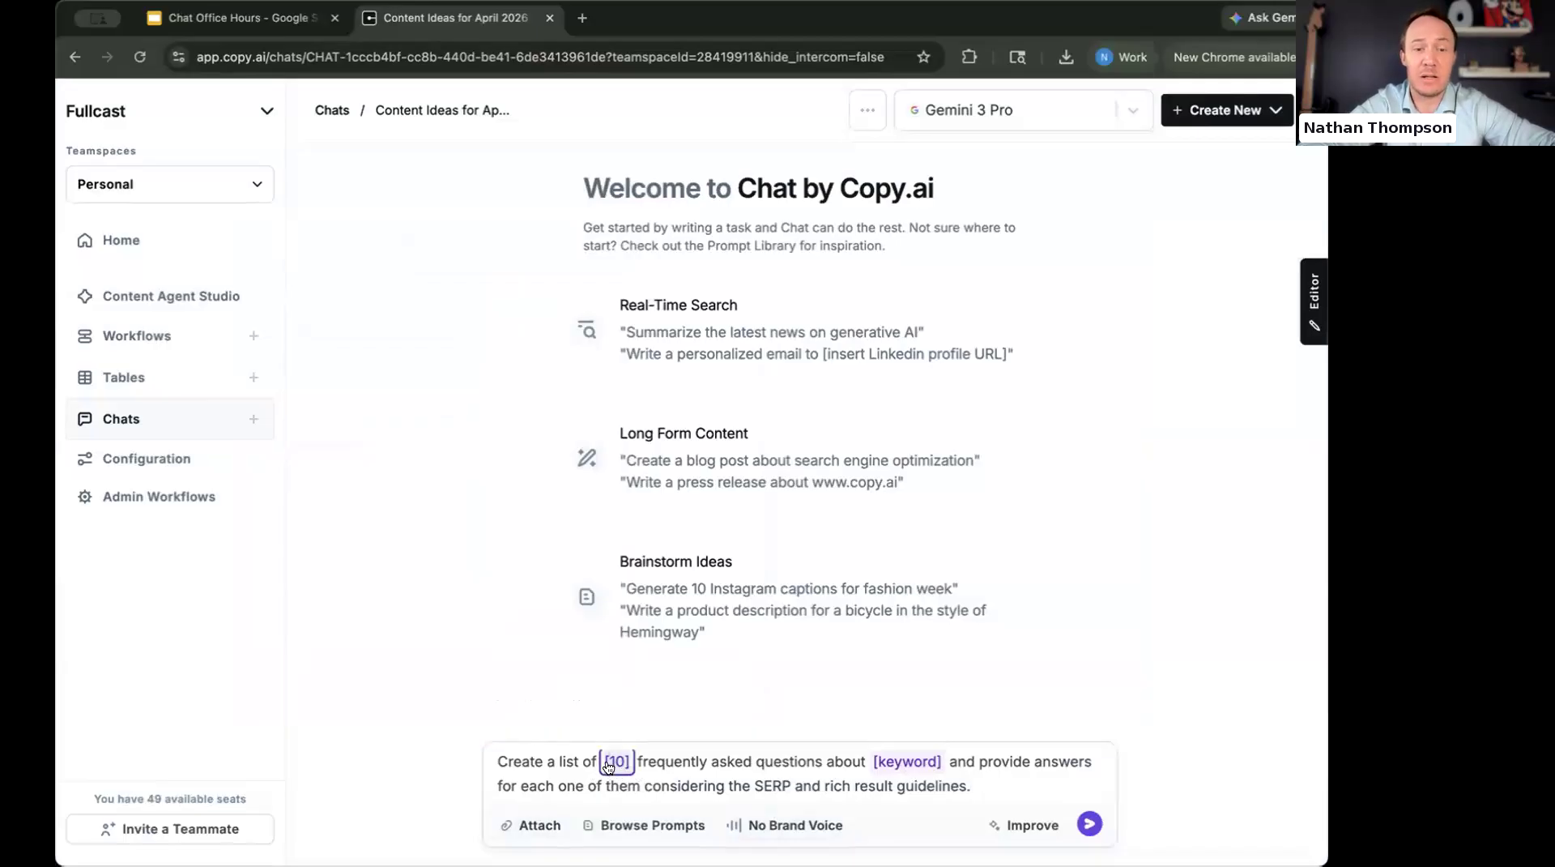
type("7")
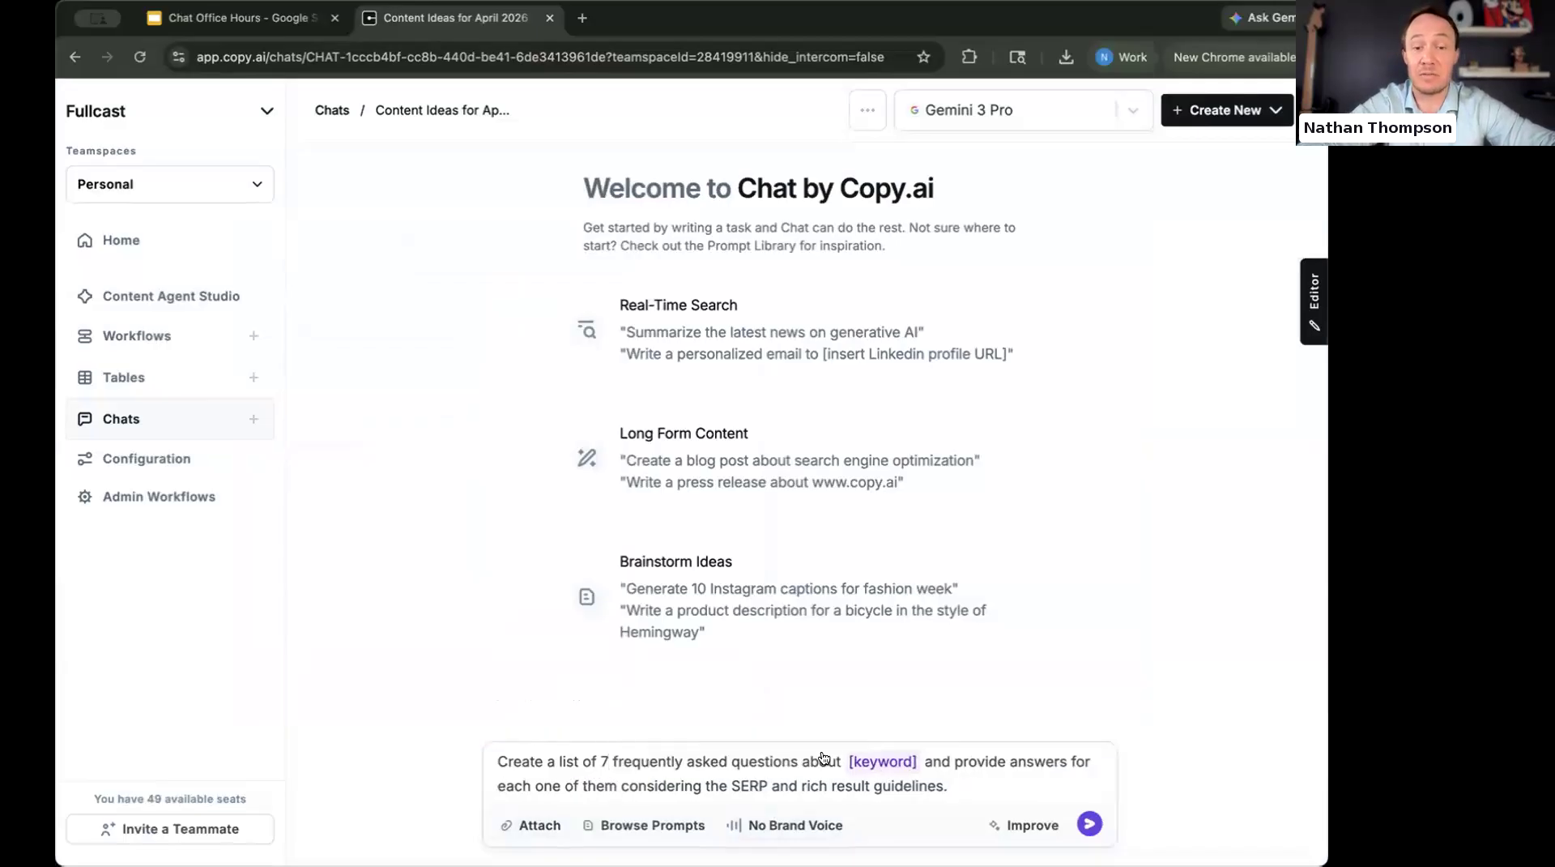
left_click(894, 765)
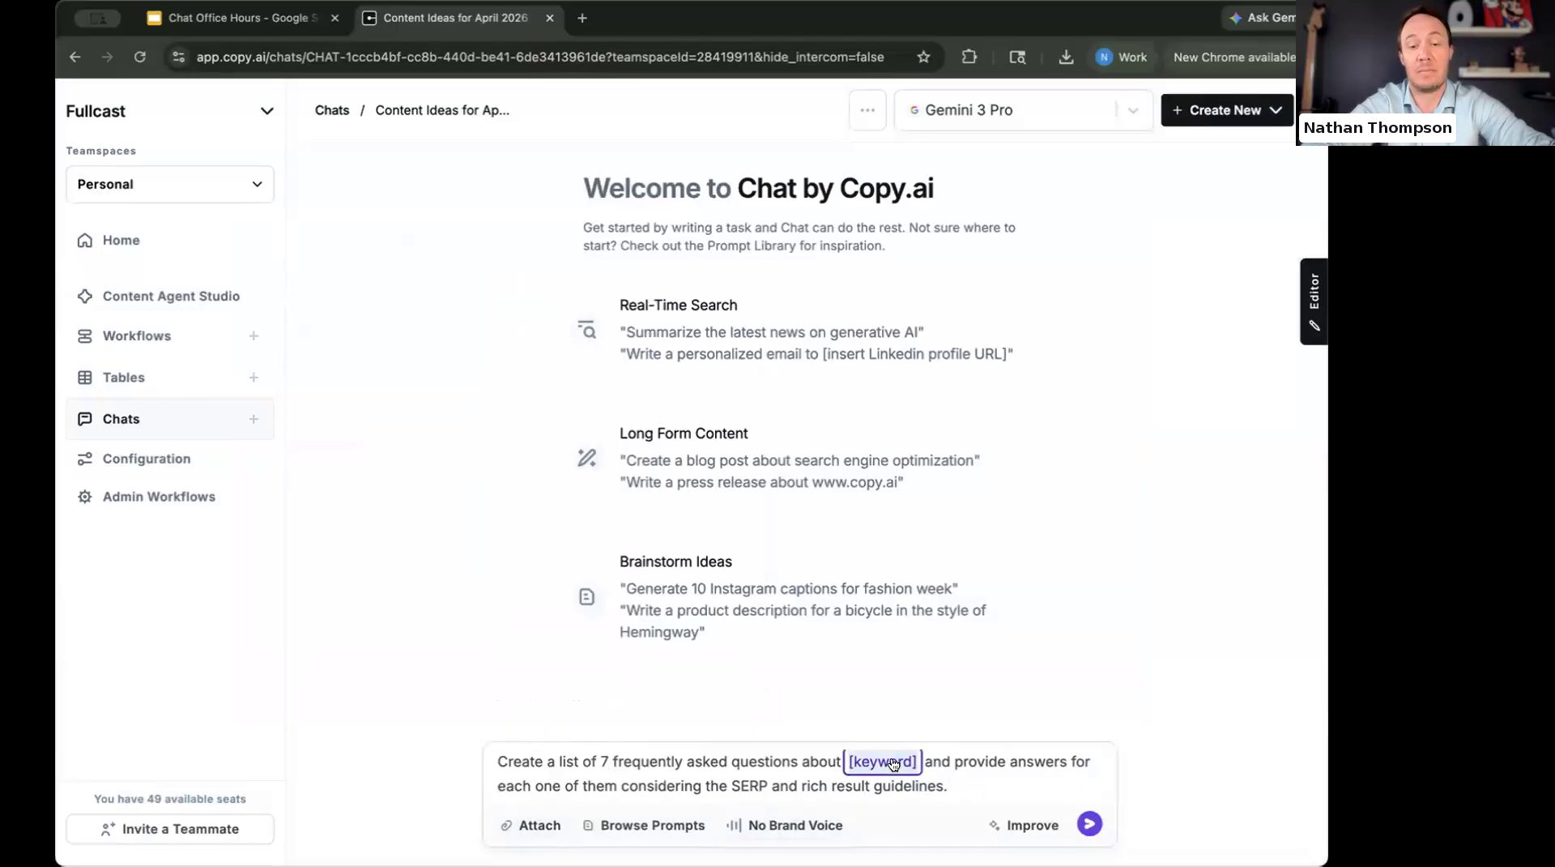
type("Chat AI Too")
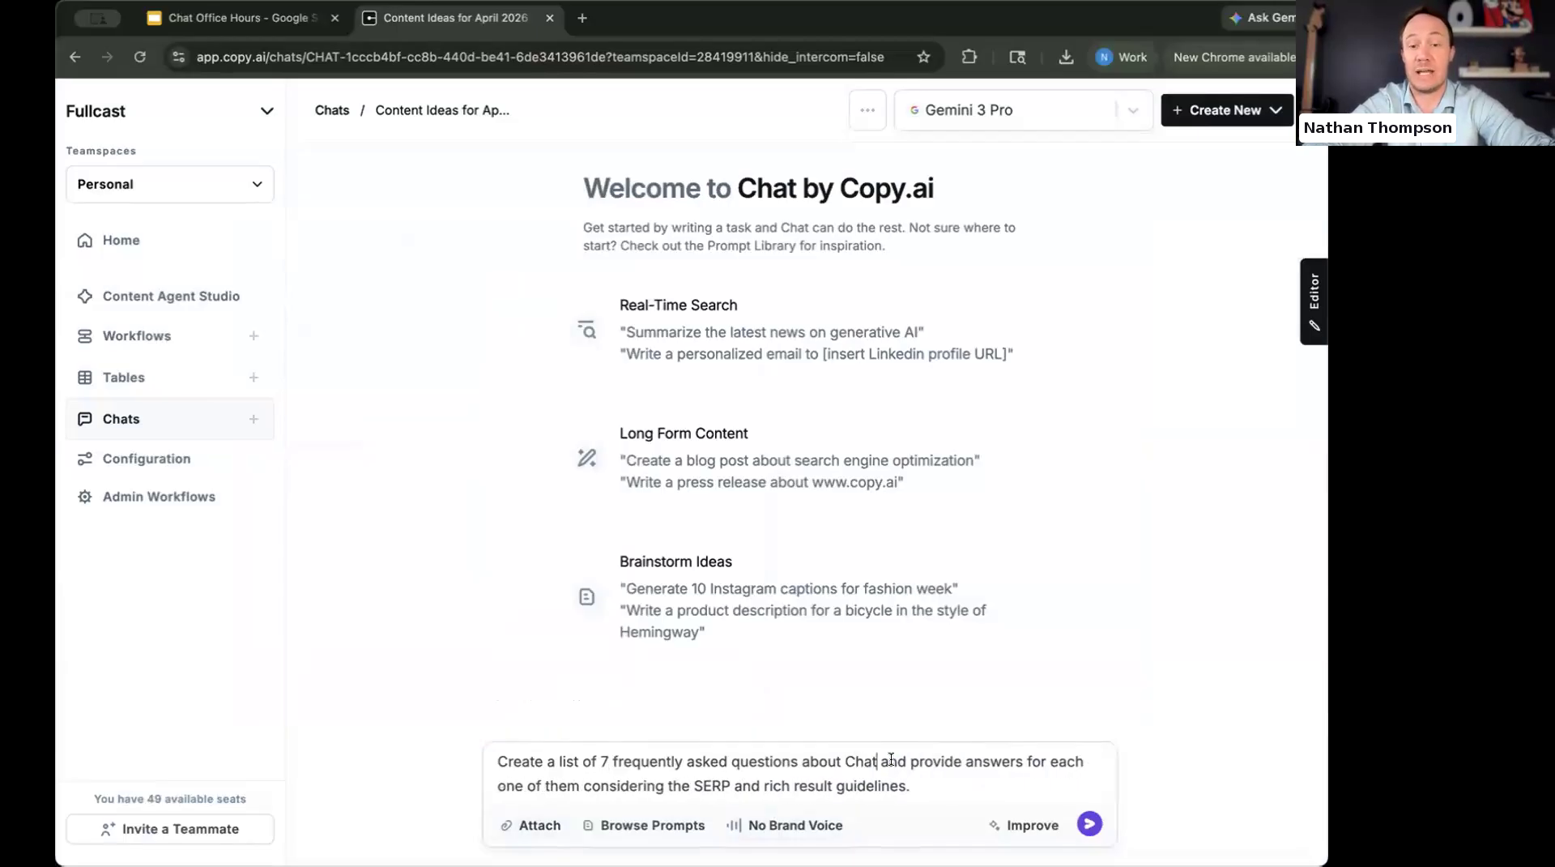
type("ls\"")
left_click(841, 756)
type("\"\"")
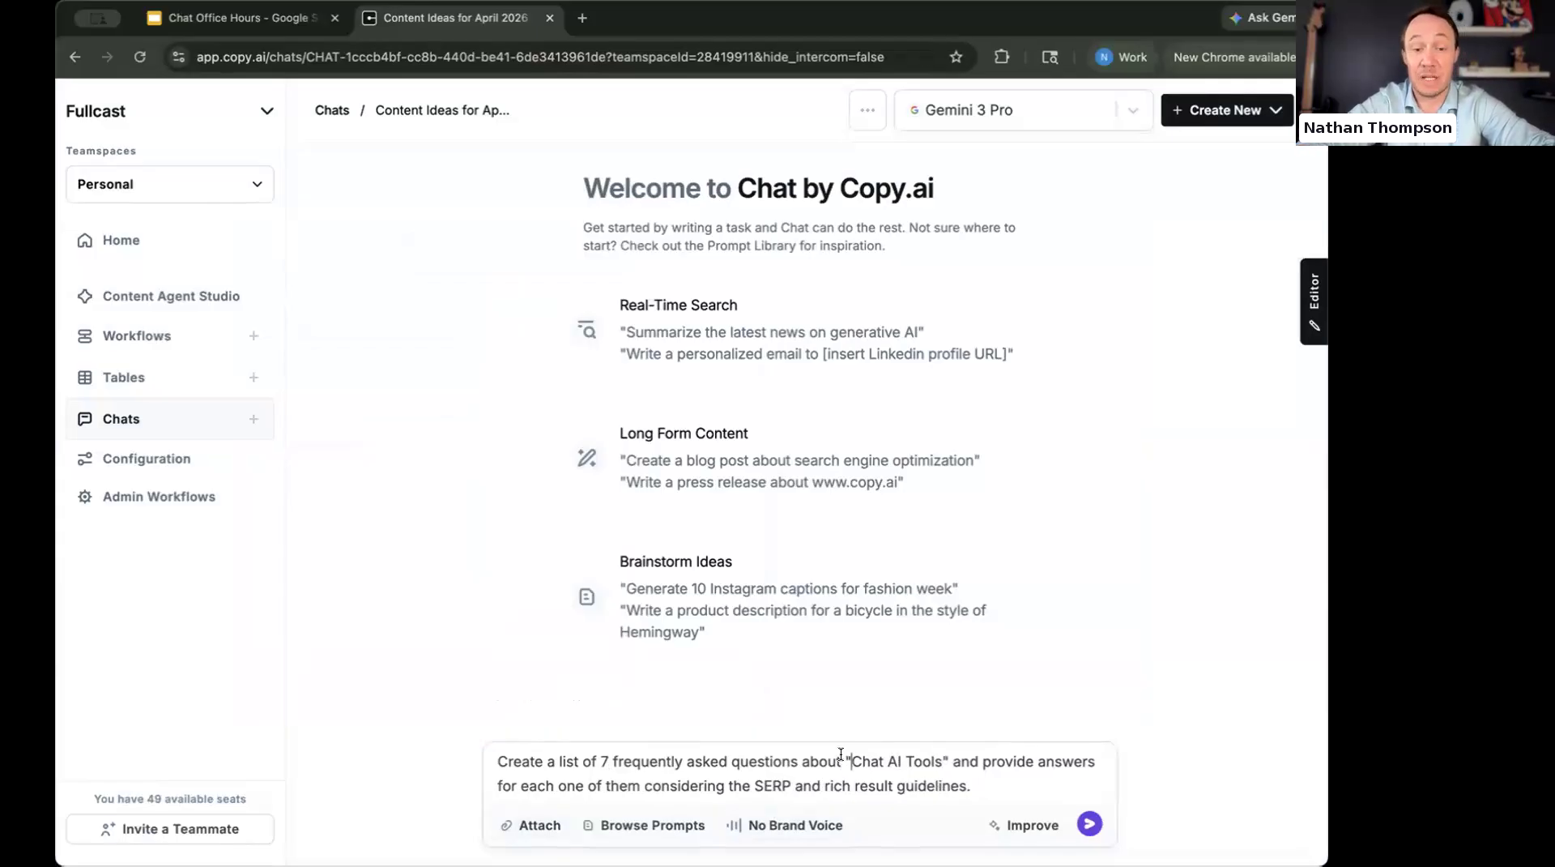
Browse the Email Marketing, Paid Ads and PR/Communications categories of the prompt library.
left_click(690, 826)
left_click(364, 418)
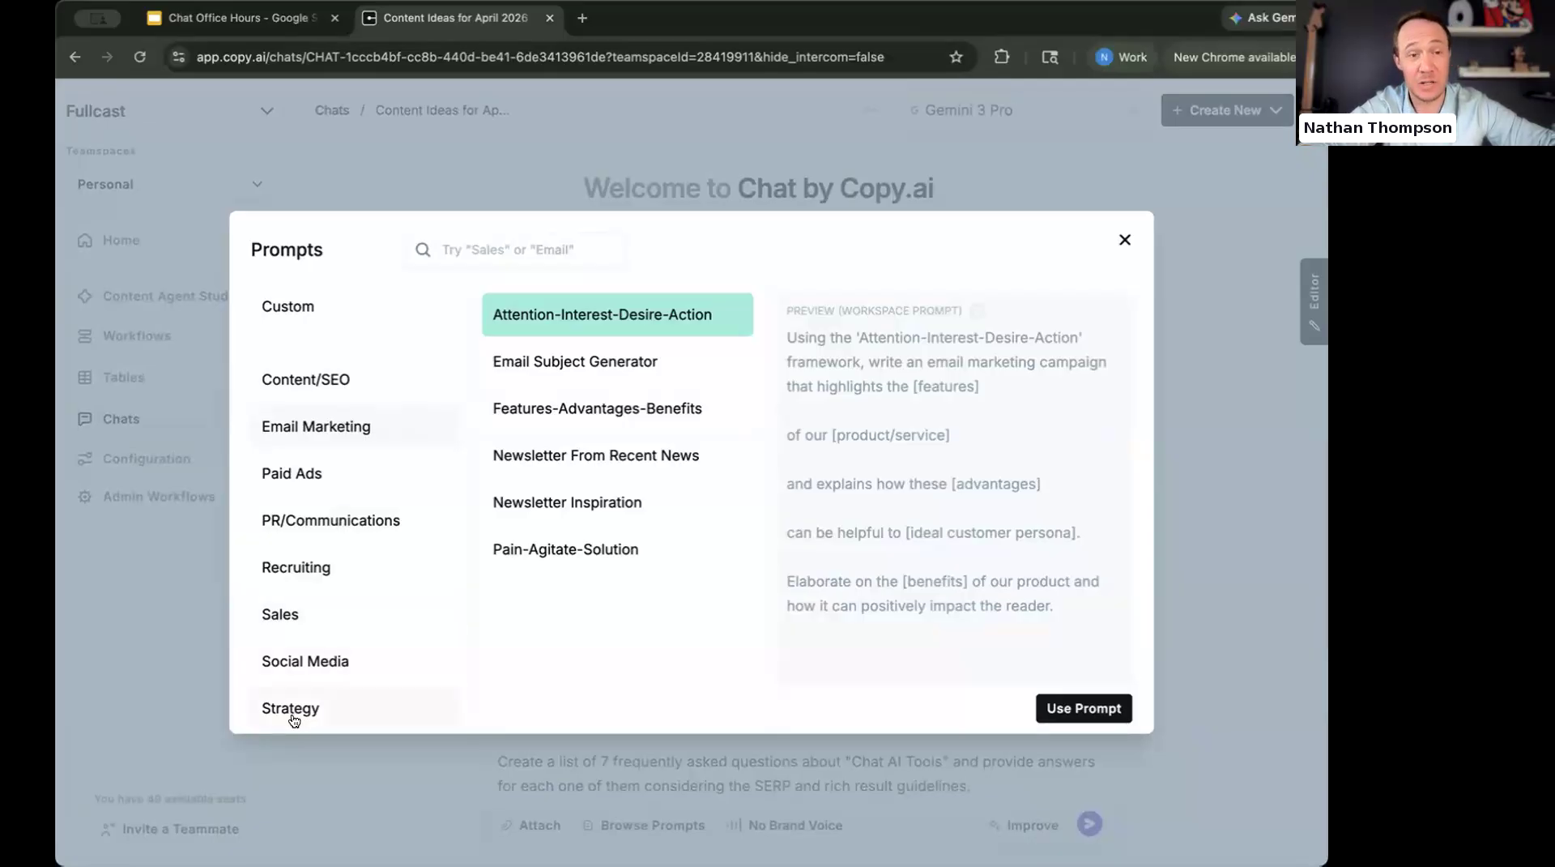
left_click(330, 485)
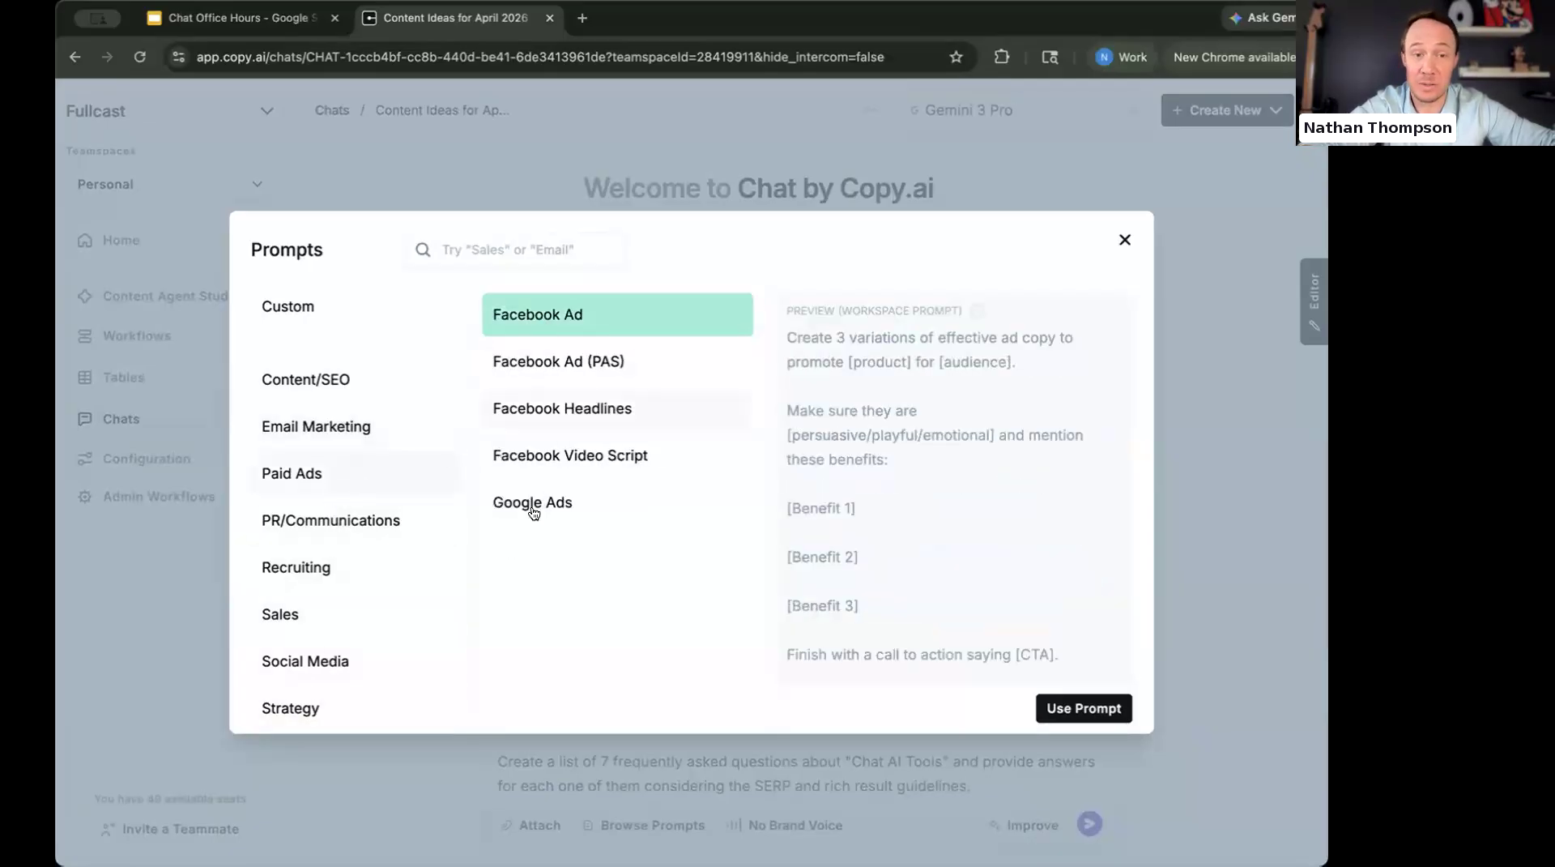
left_click(380, 526)
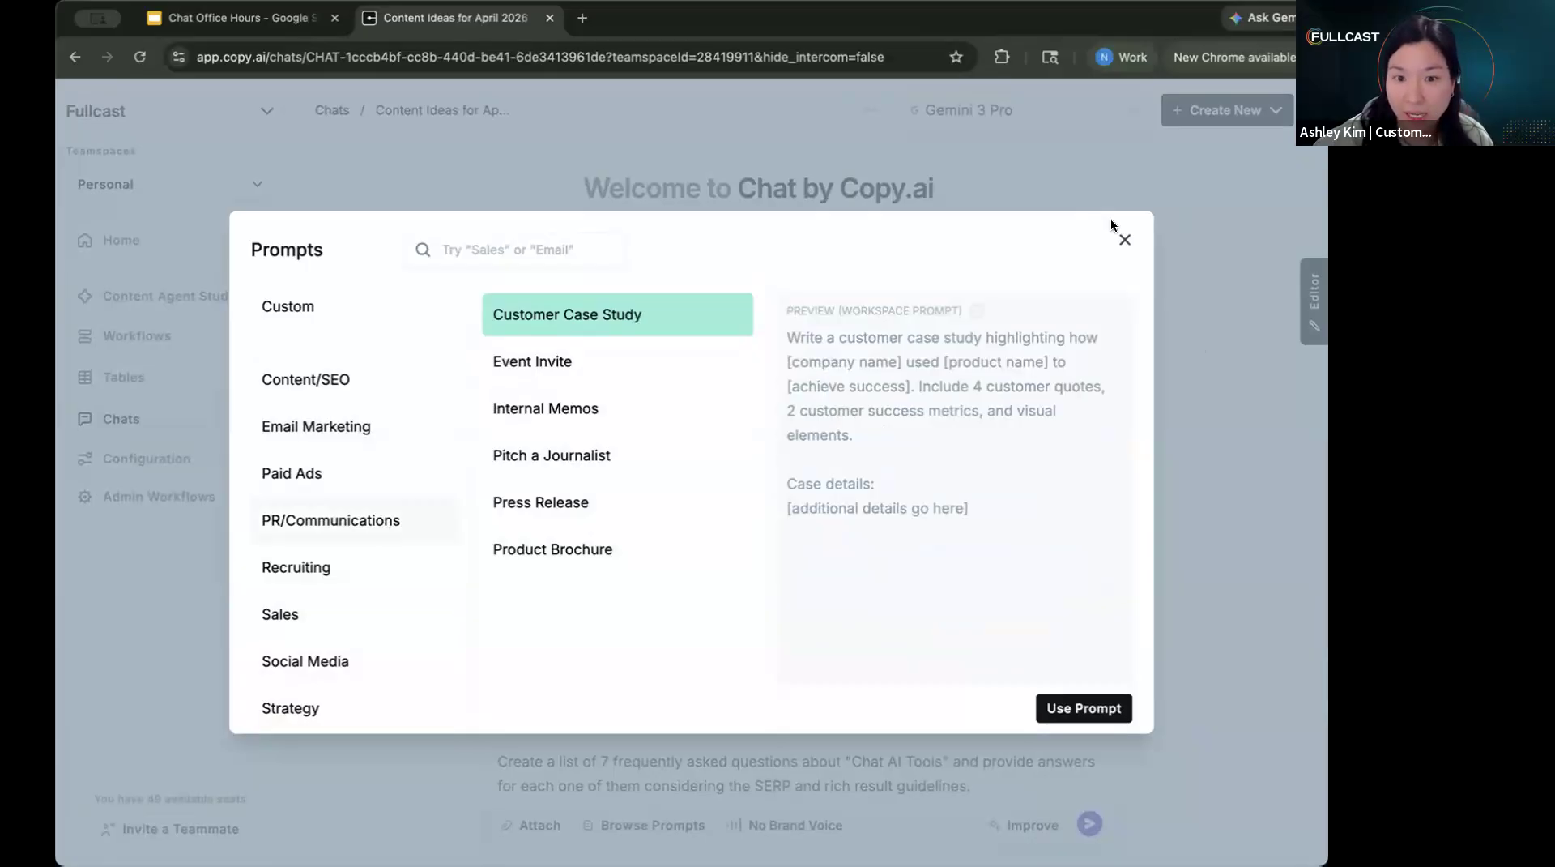
Start a custom prompt in the library and name it "Customer Support Doc".
left_click(350, 297)
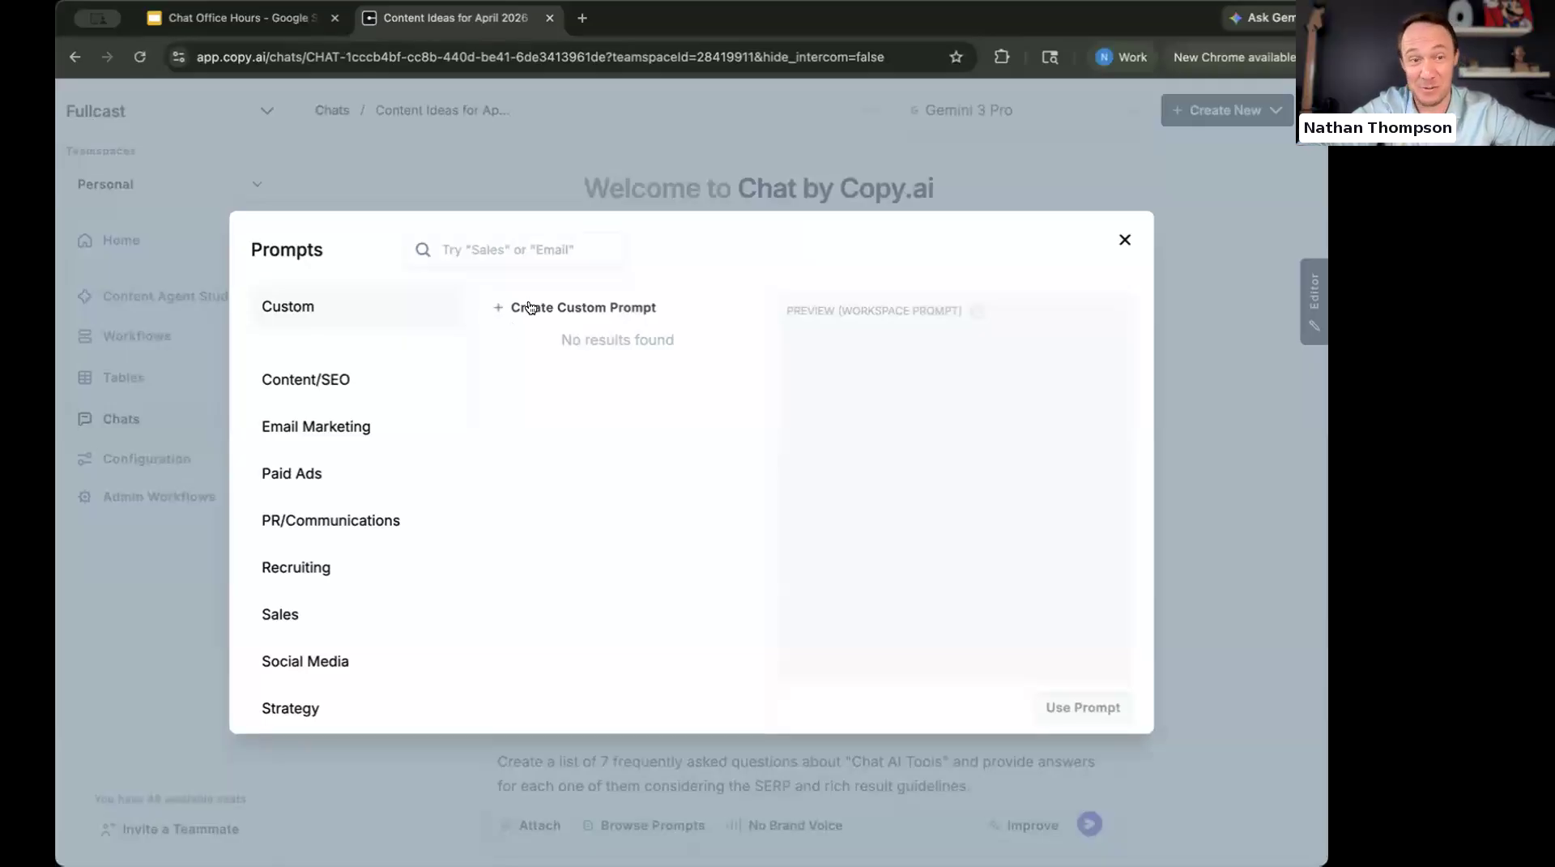
left_click(614, 307)
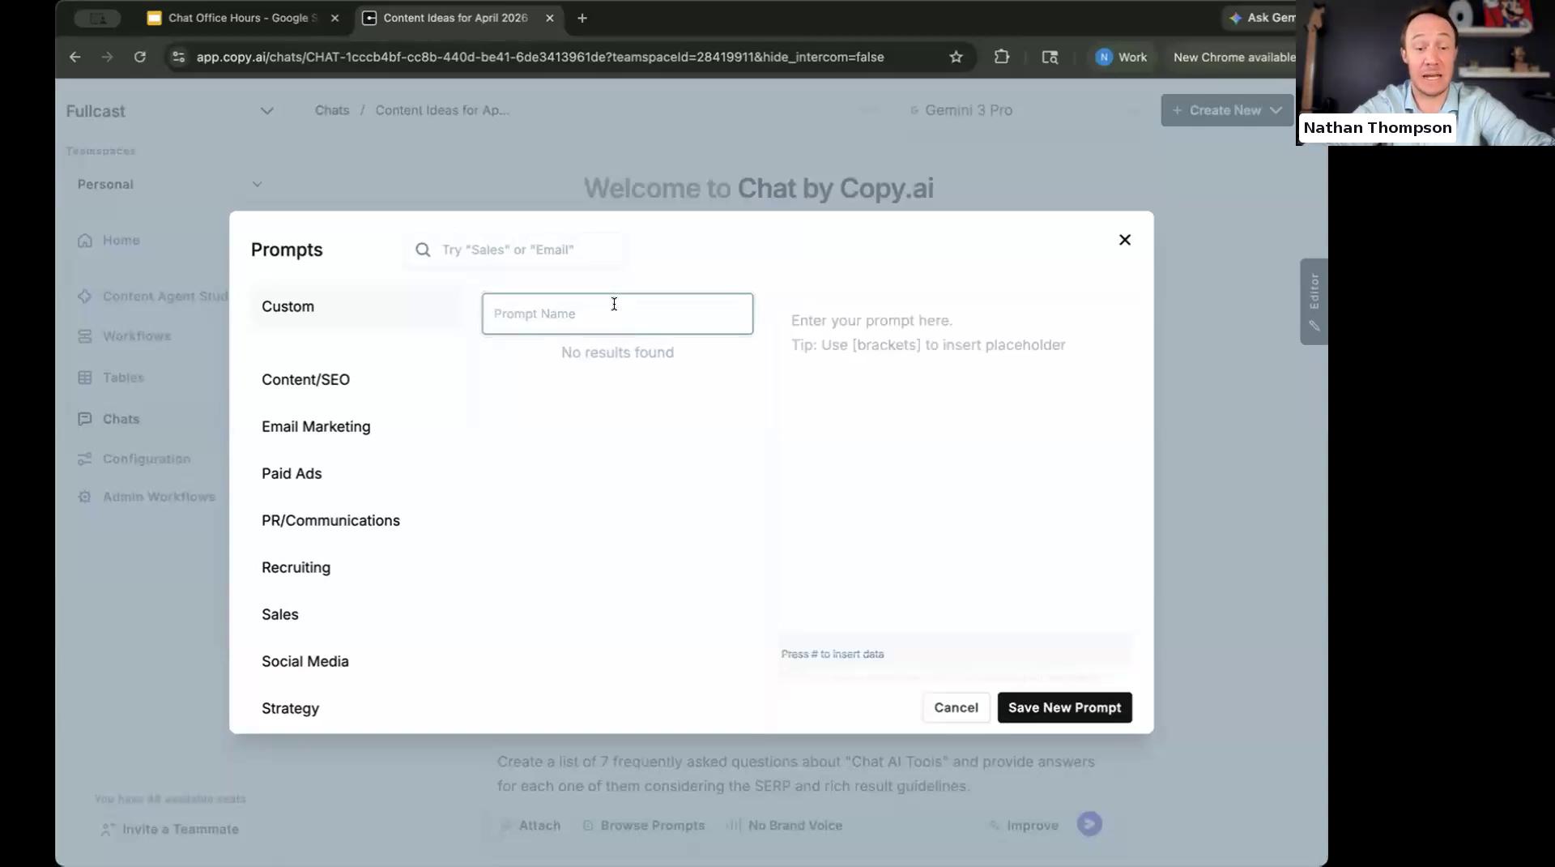
type("Customer ")
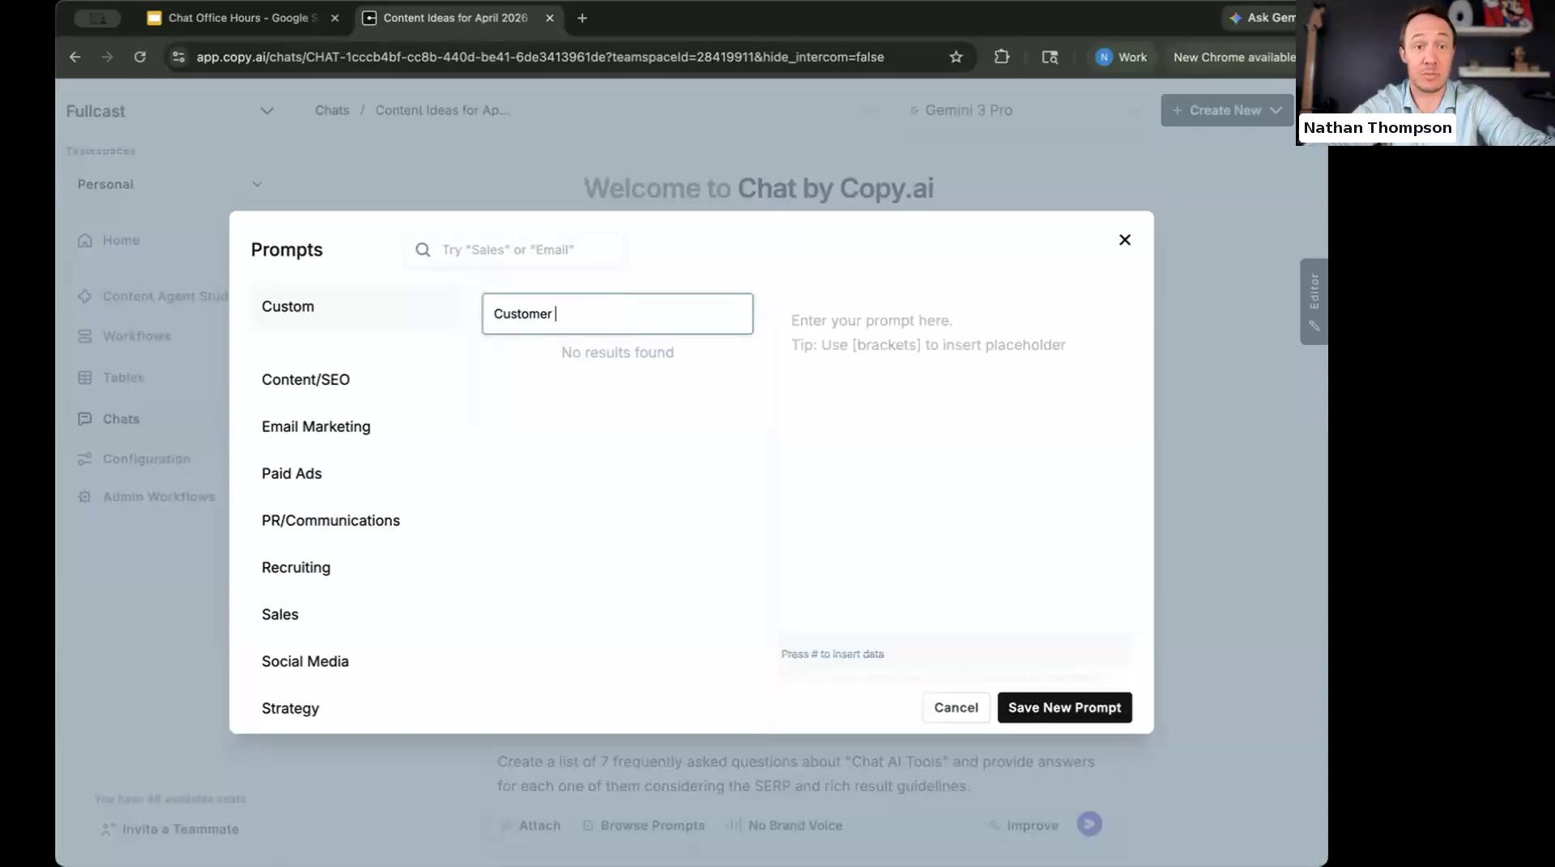
type("Support Doc")
Write "Given a transcript of Office Hours, I need a customer support doc with:" as the custom prompt's text and save the prompt.
left_click(899, 331)
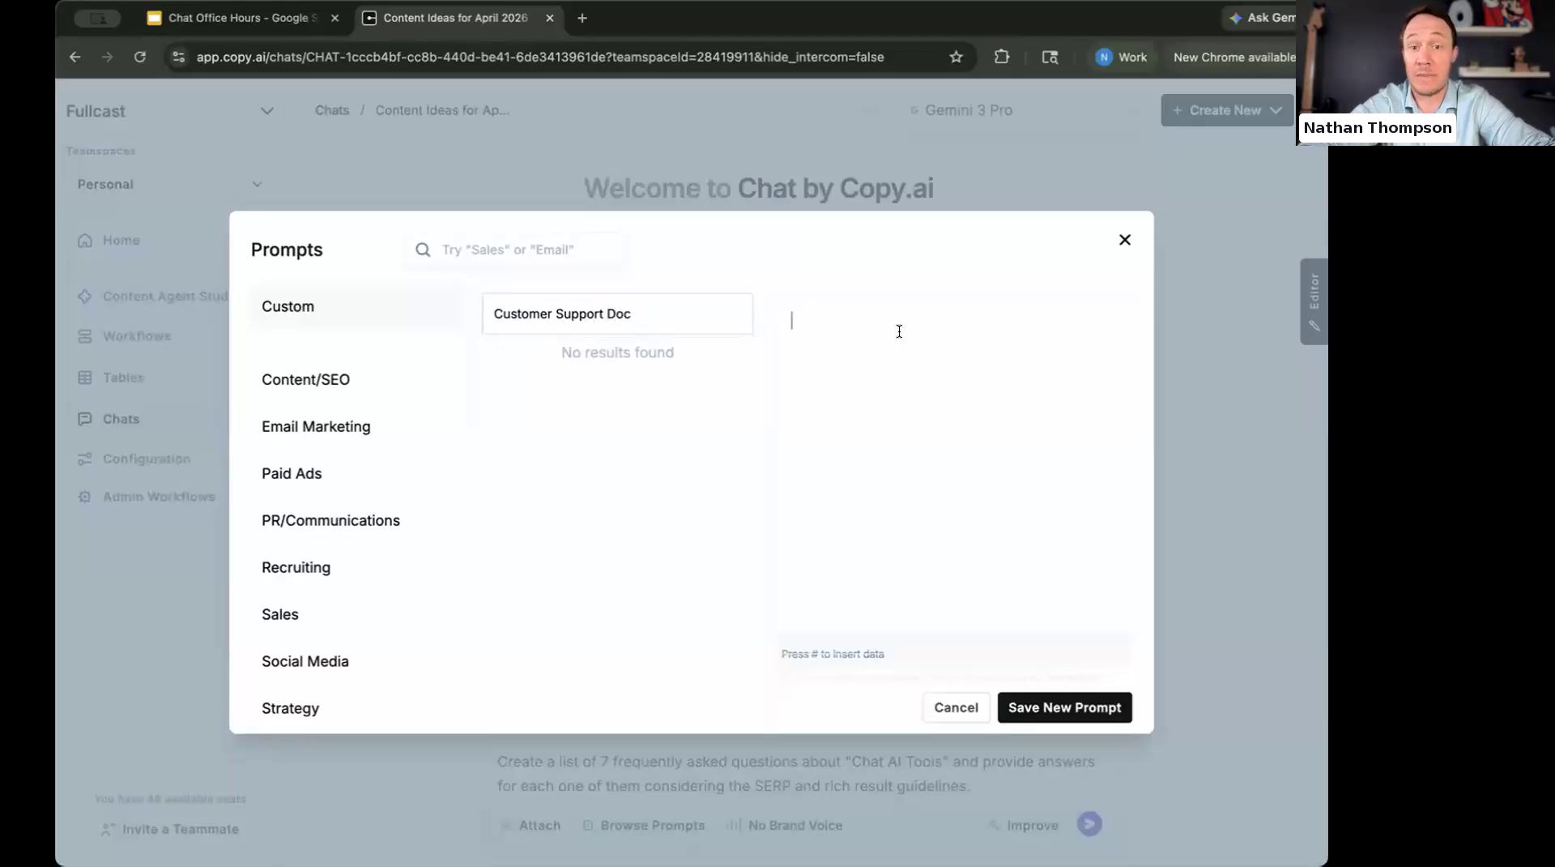
type("Giv")
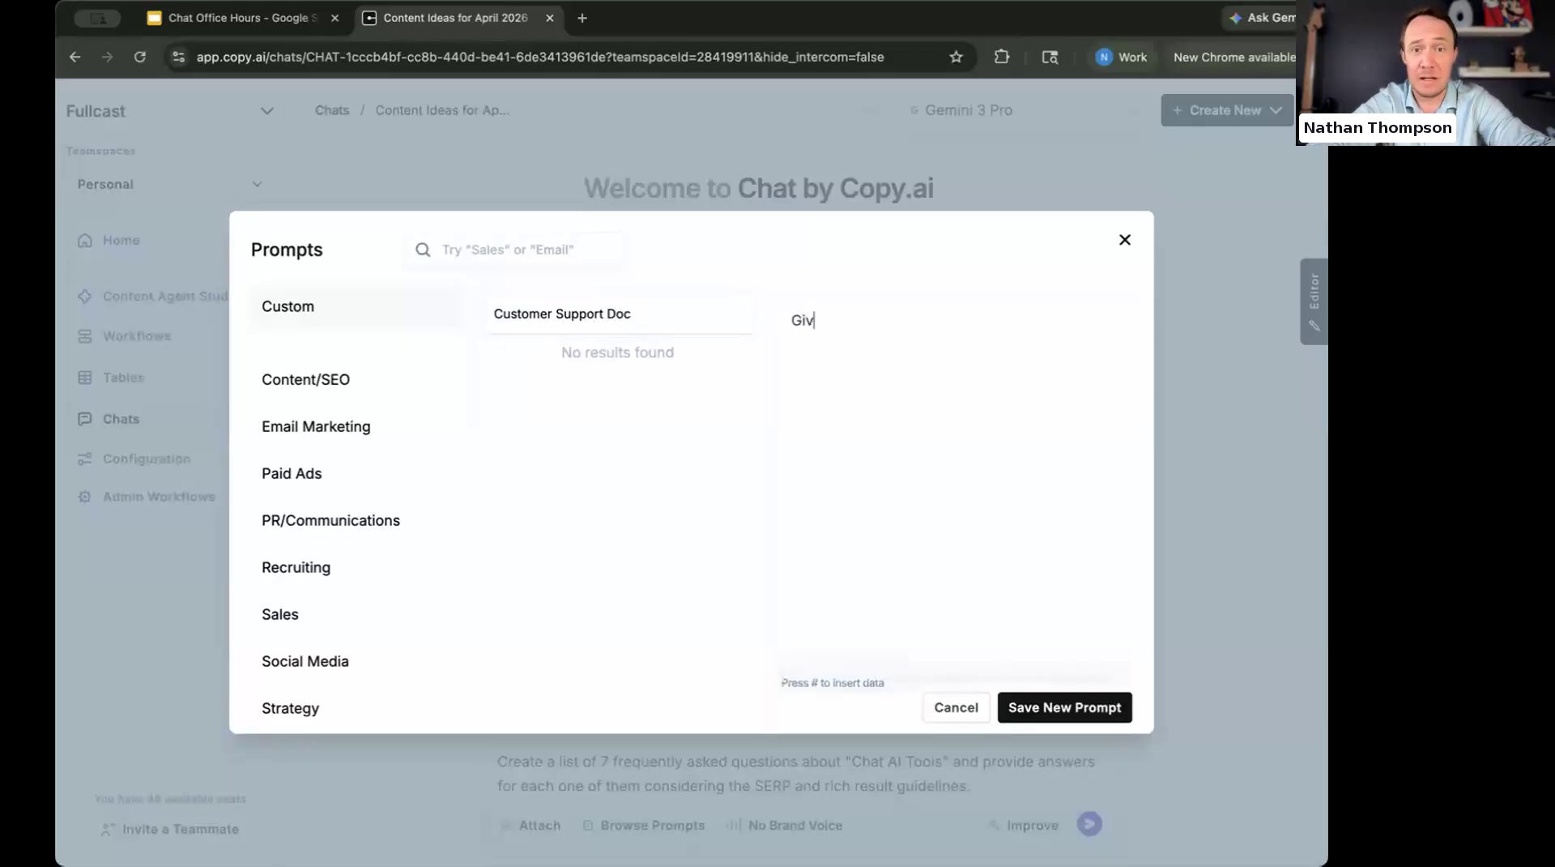
type("en a transcrip")
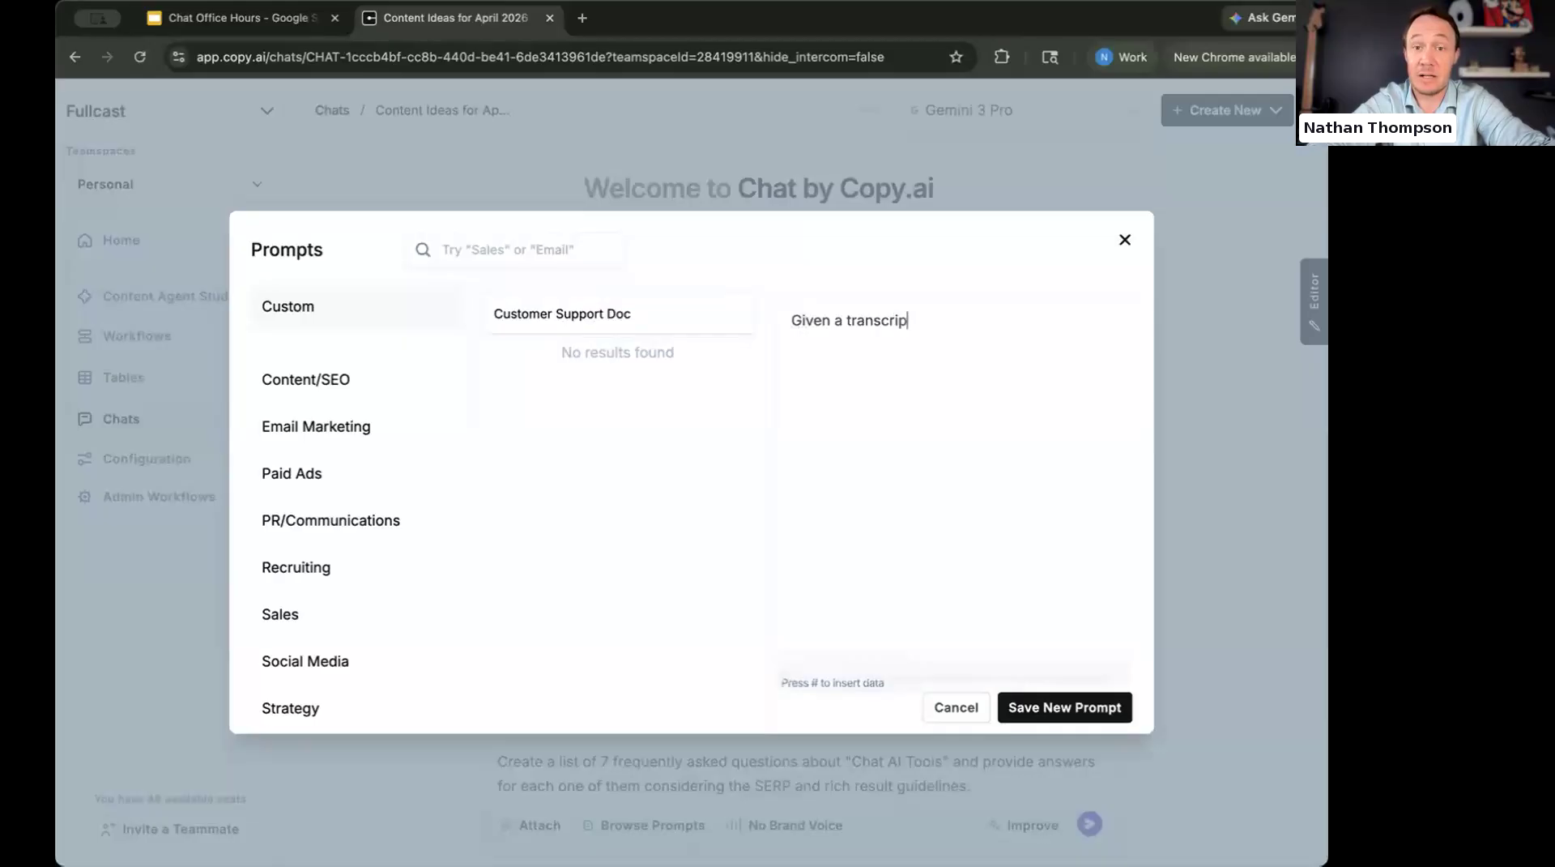
type("t of Office Hours, I n")
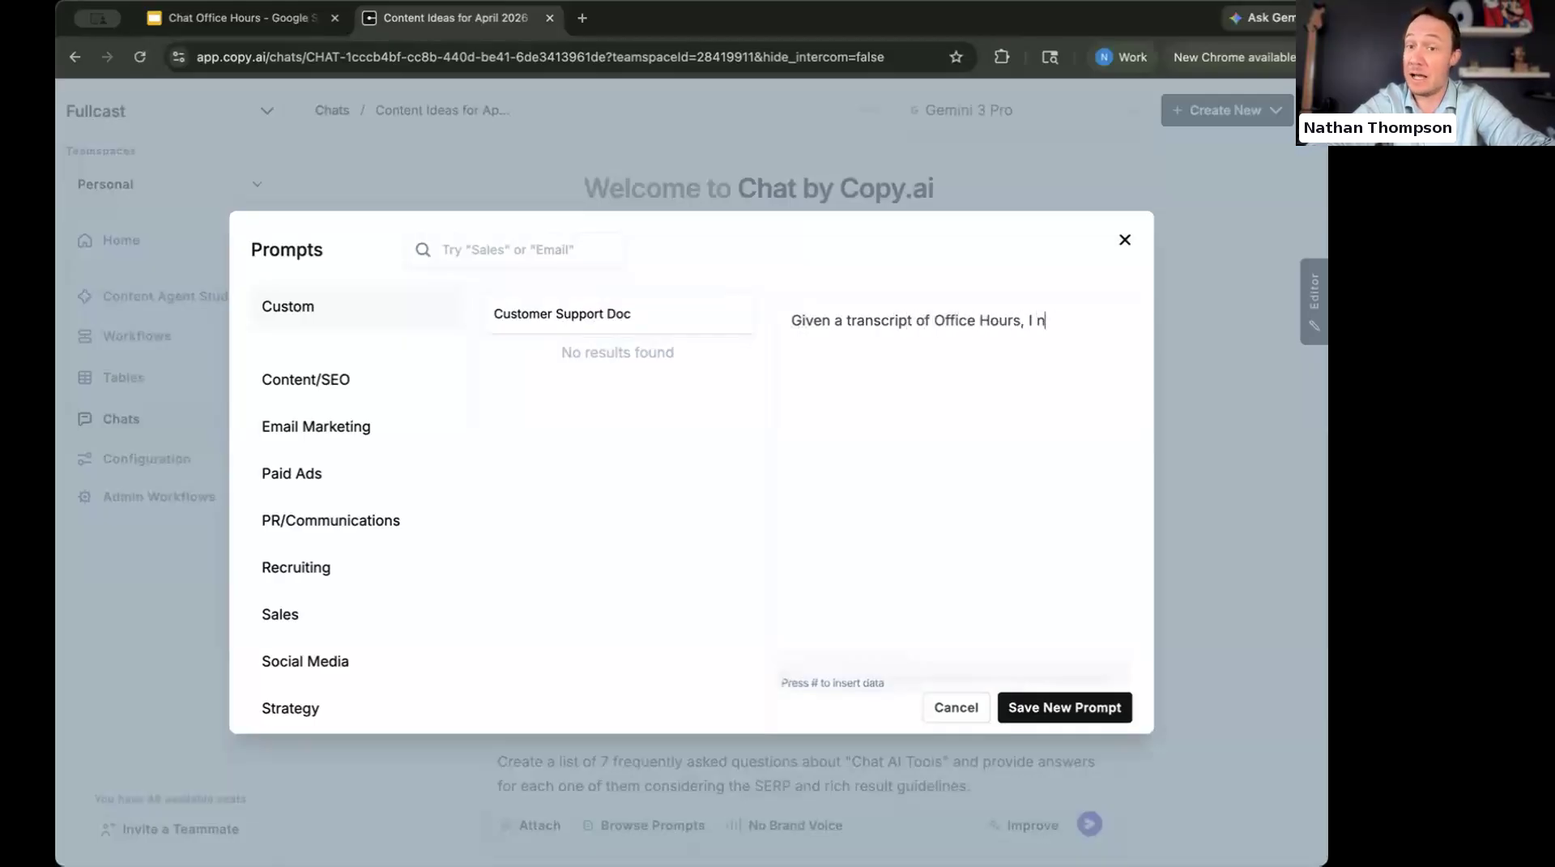
type("eed a cu")
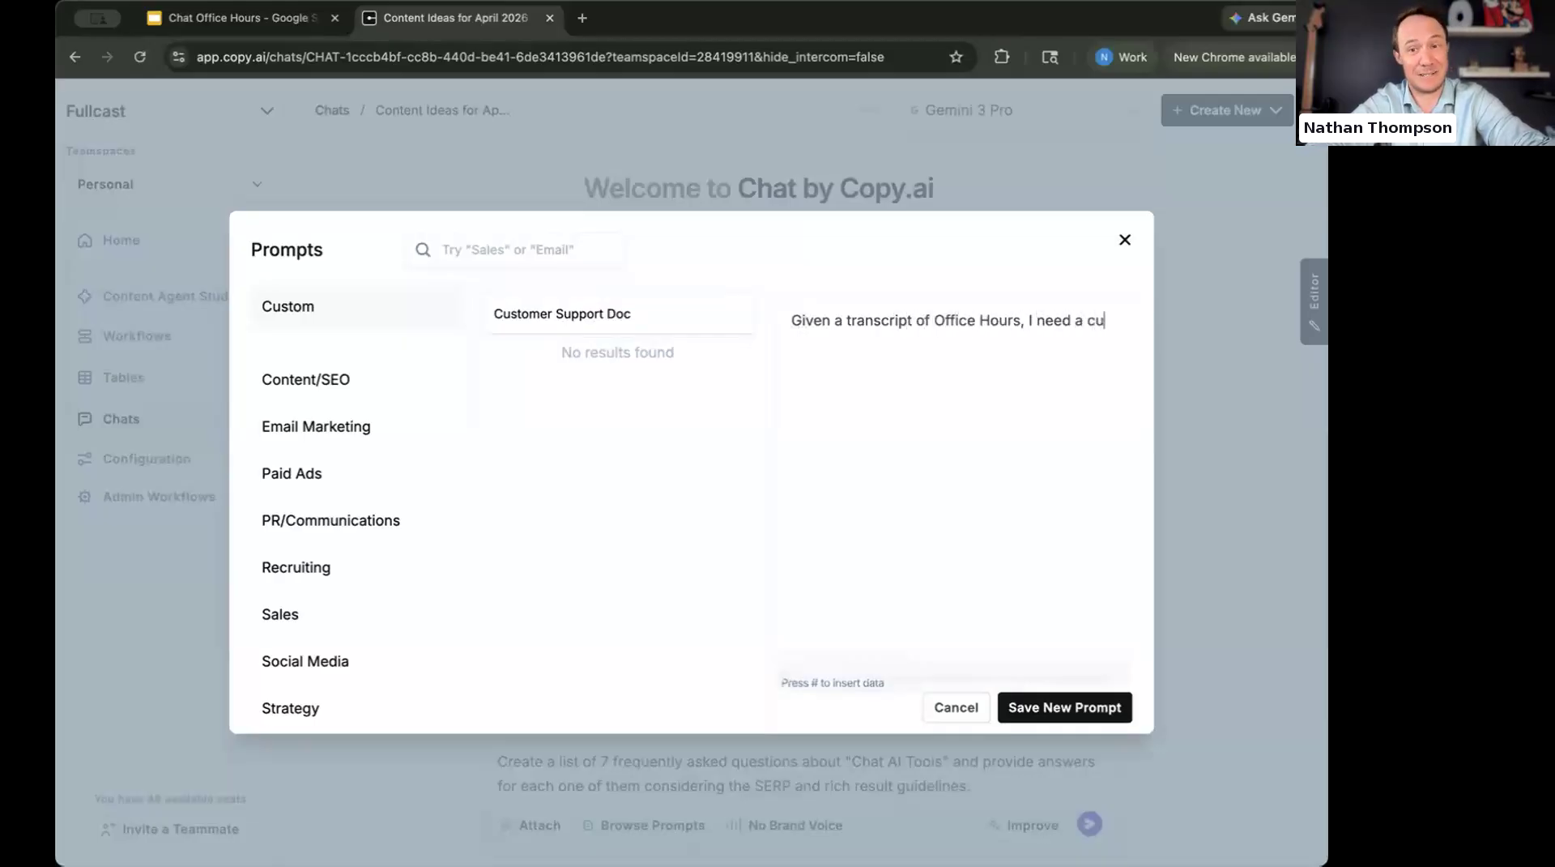
type("stomer support doc with")
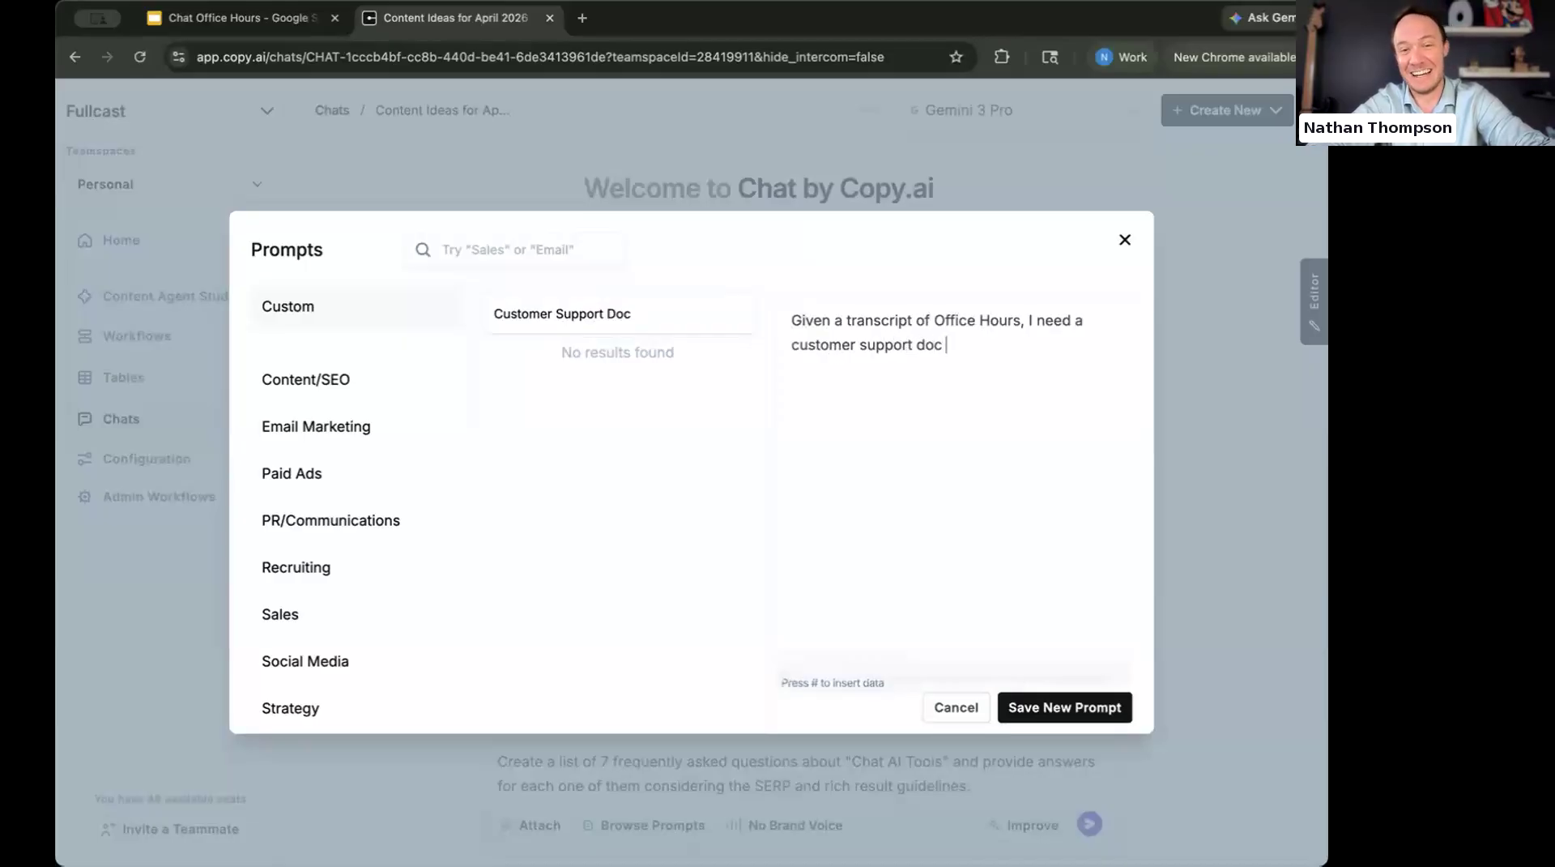
key("BackSpace")
type(":")
key("Return")
key("Return")
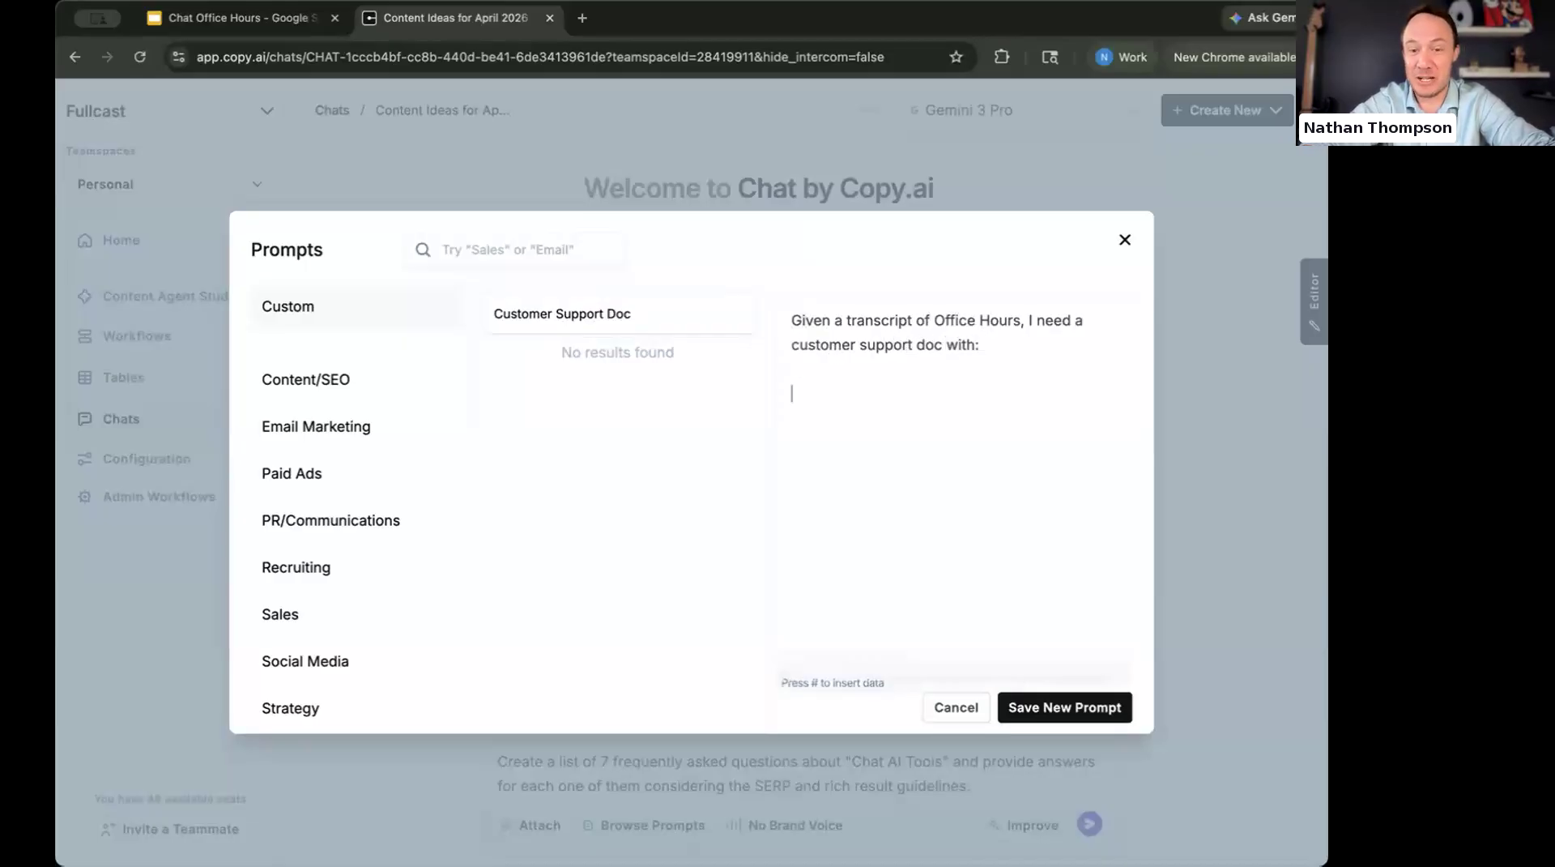
left_click(1041, 704)
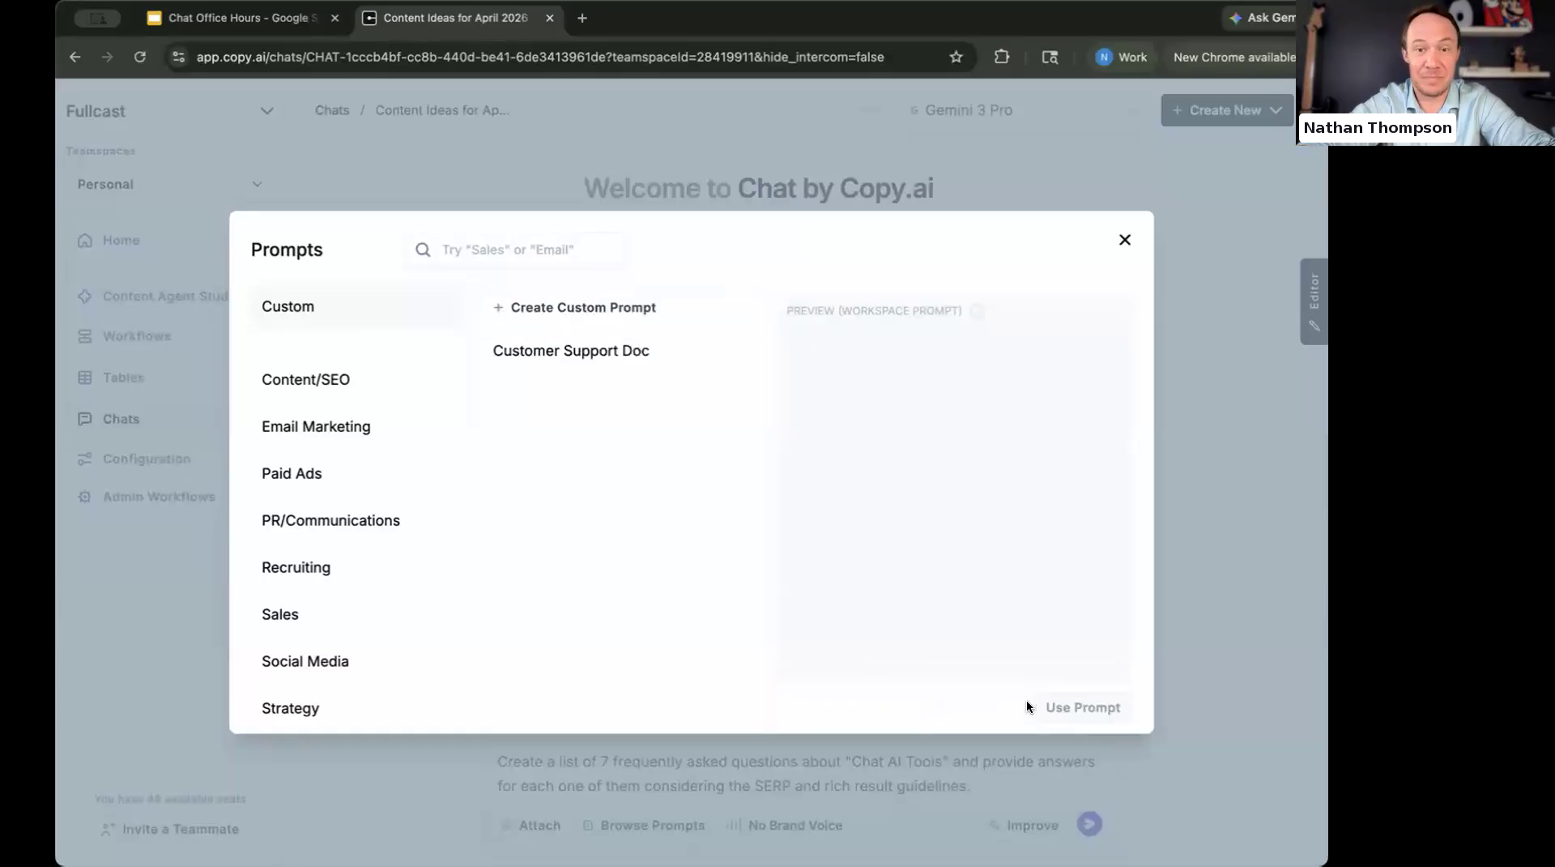
Review the saved "Customer Support Doc" prompt in the Custom category, including its edit view, and close the prompt library.
left_click(377, 381)
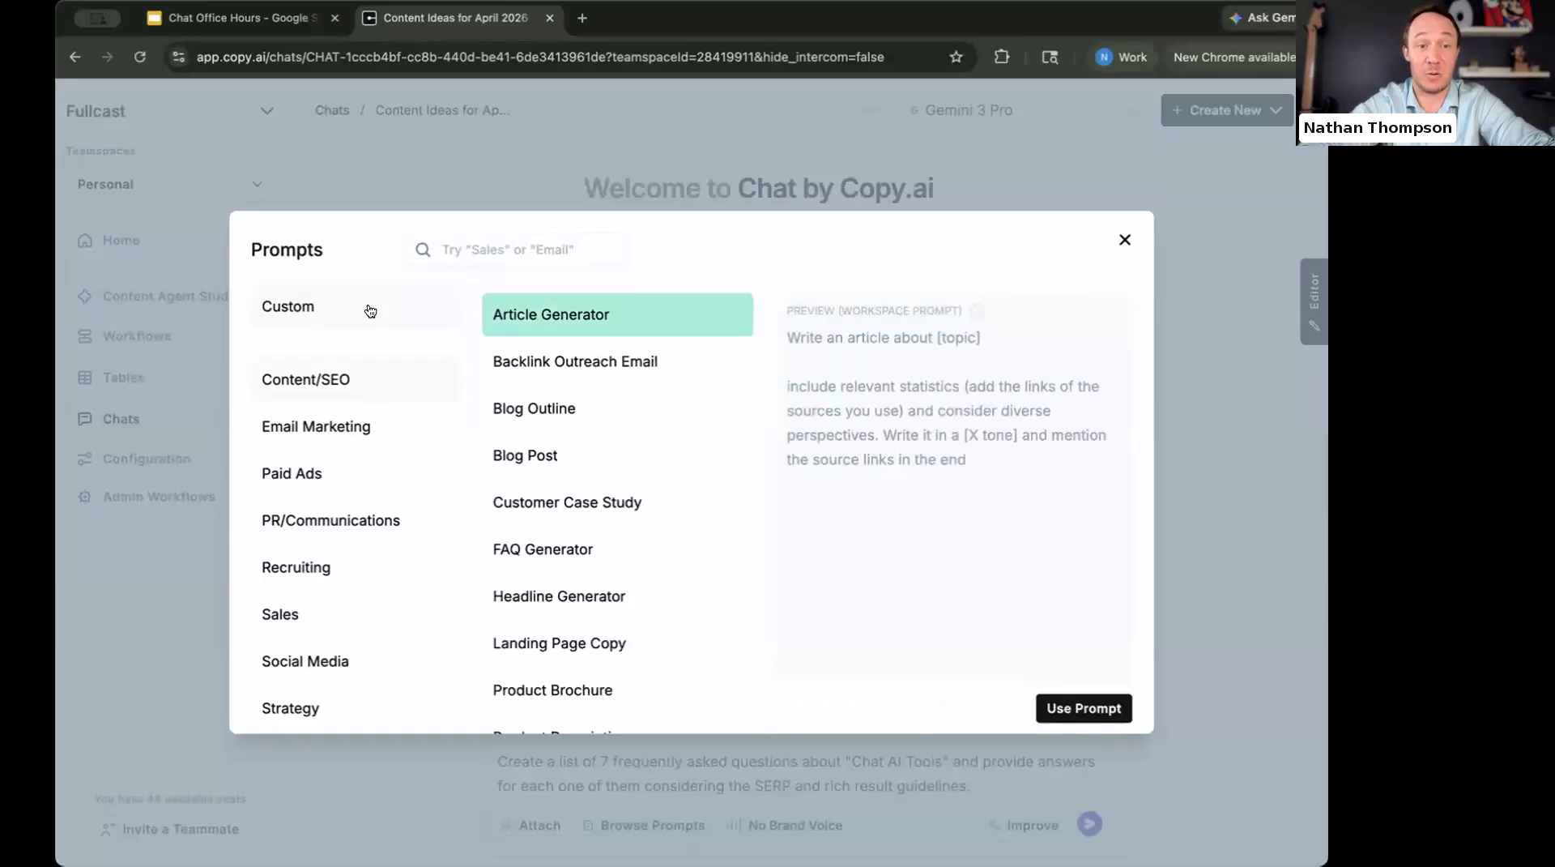
left_click(371, 313)
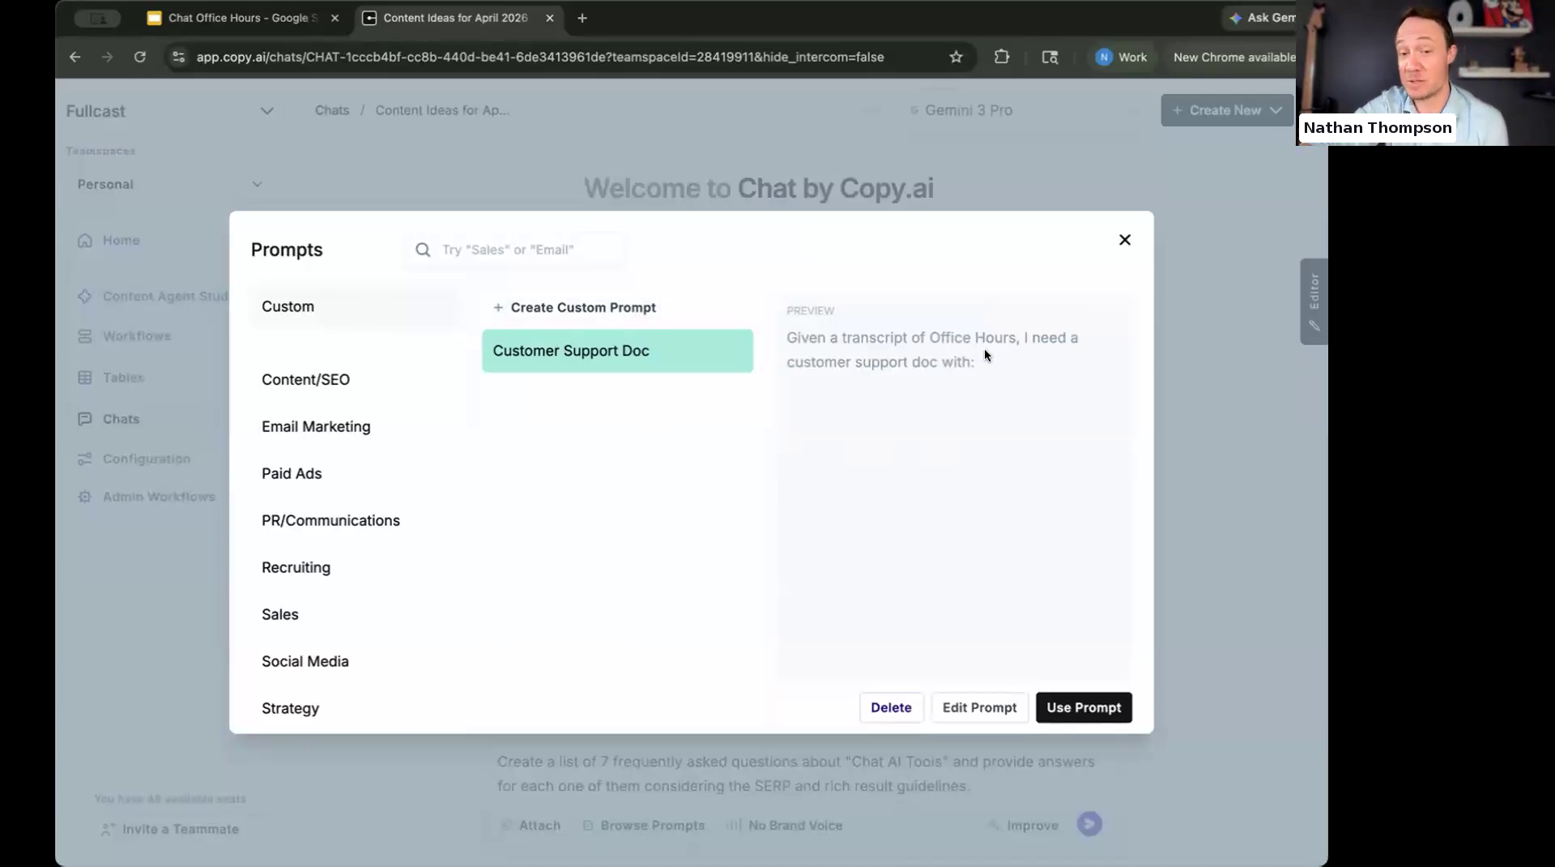
left_click(954, 705)
left_click(1025, 711)
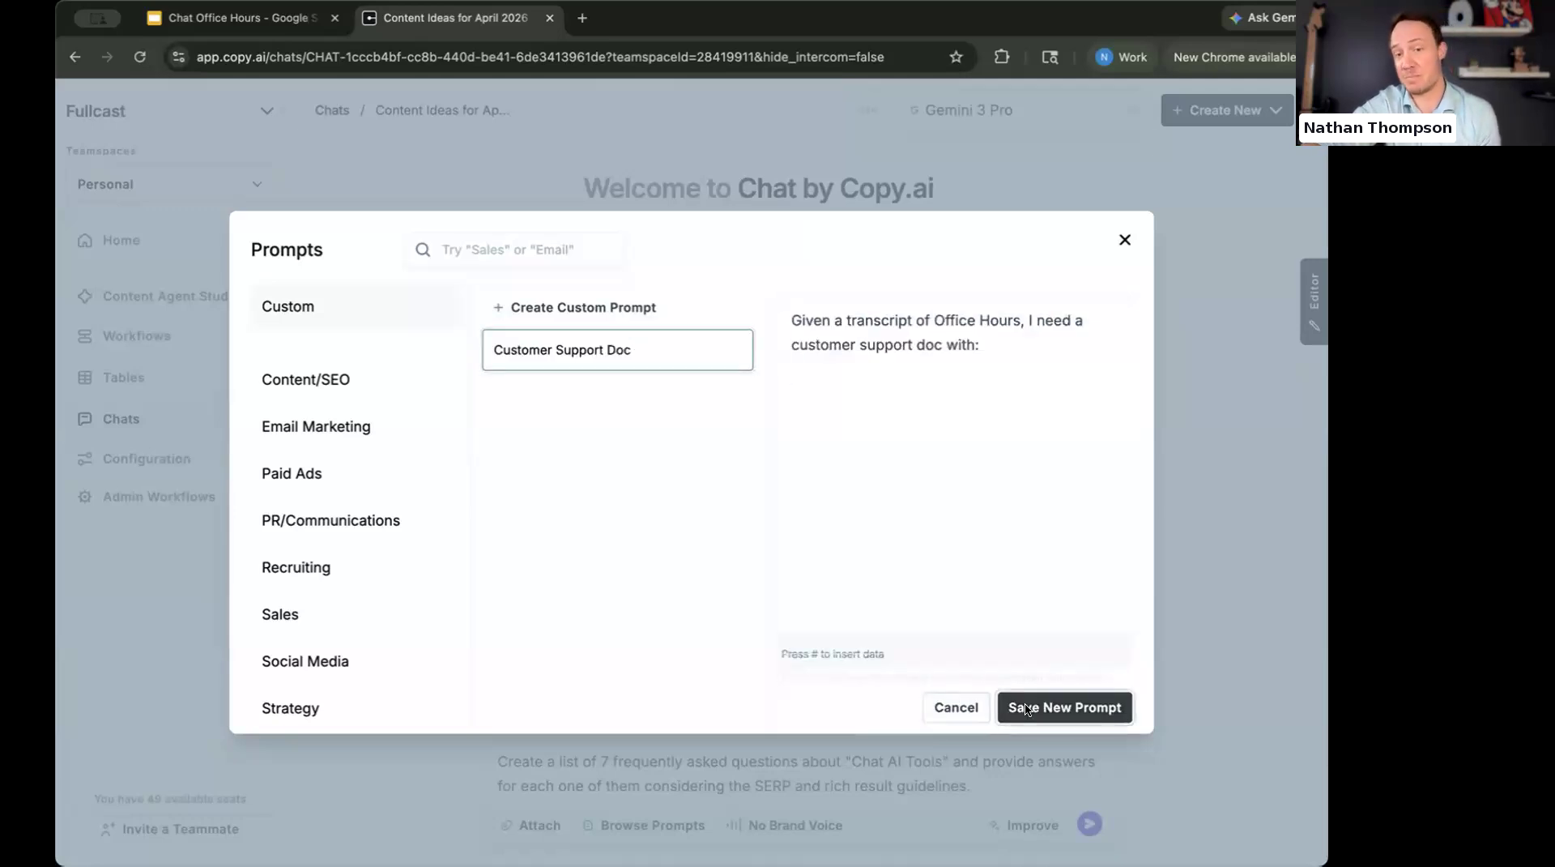
left_click(1121, 240)
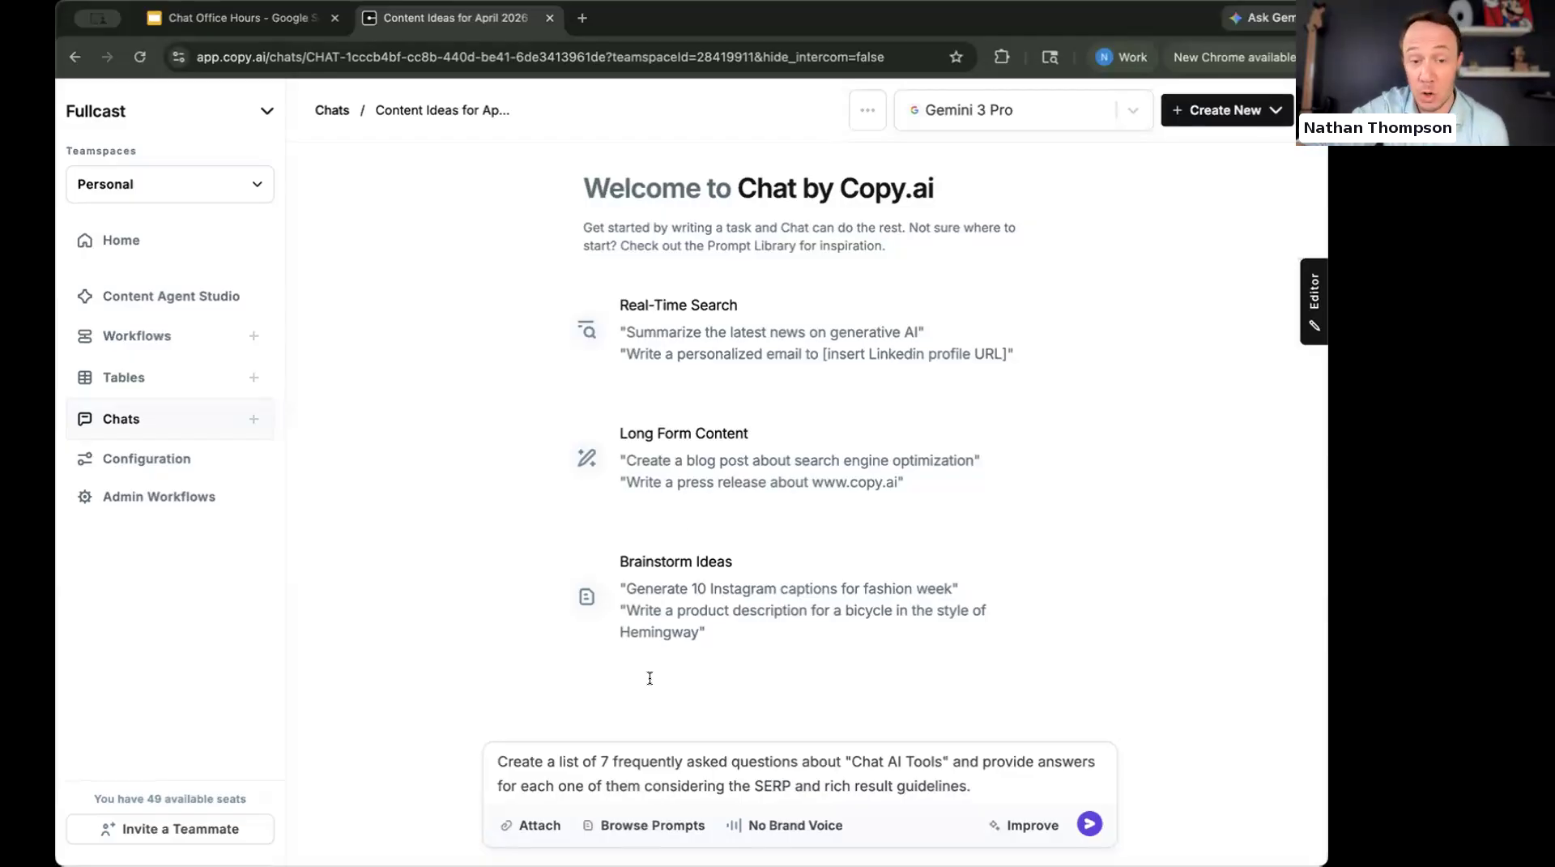
Preview the Blog Outline prompt in the library's Content/SEO category and close the library without using it.
left_click(628, 822)
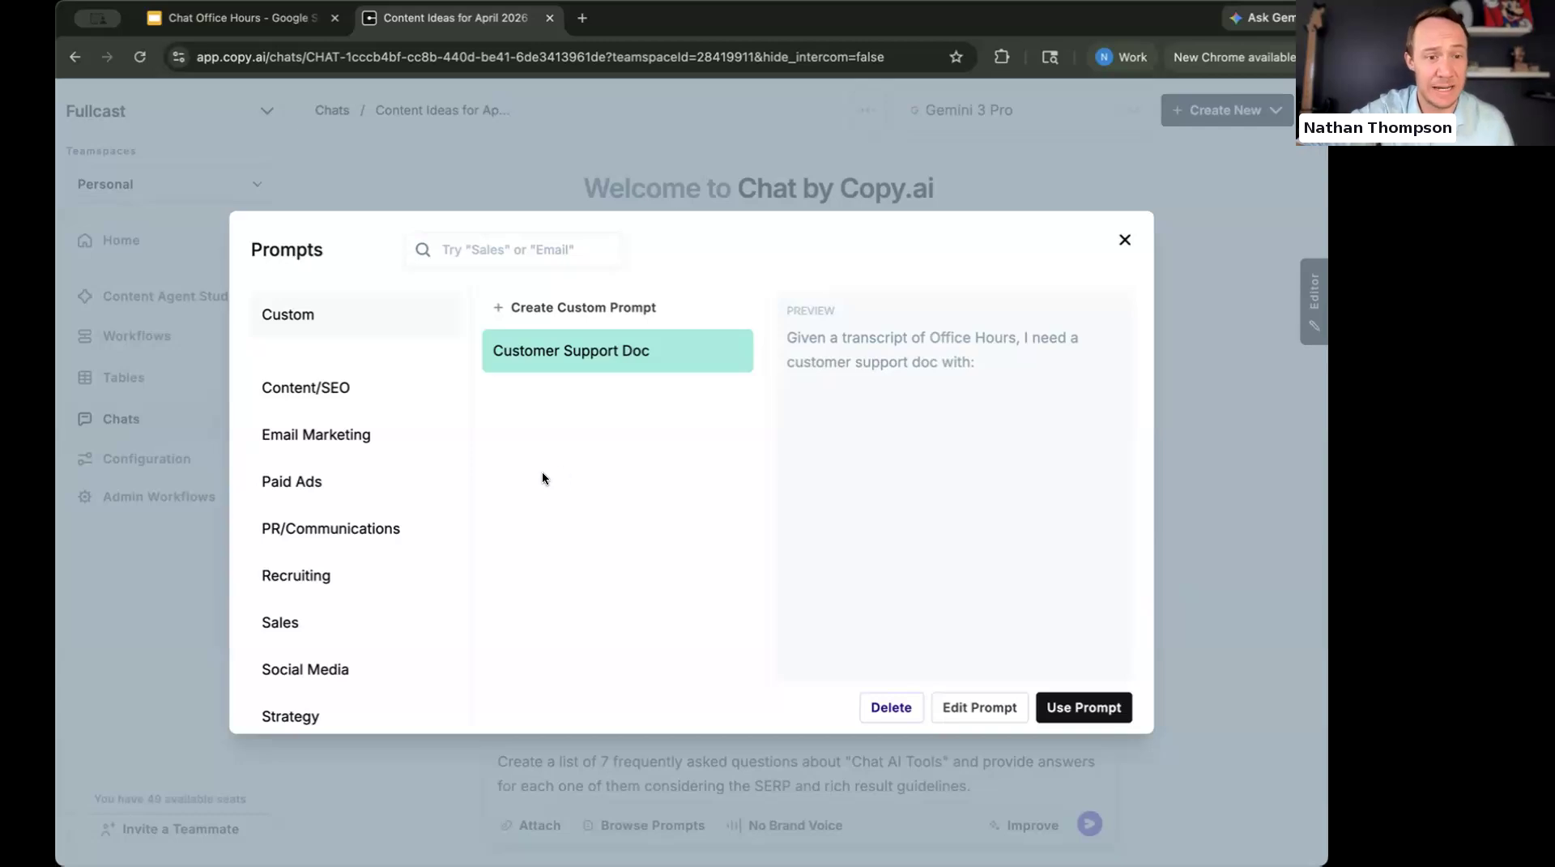
left_click(357, 385)
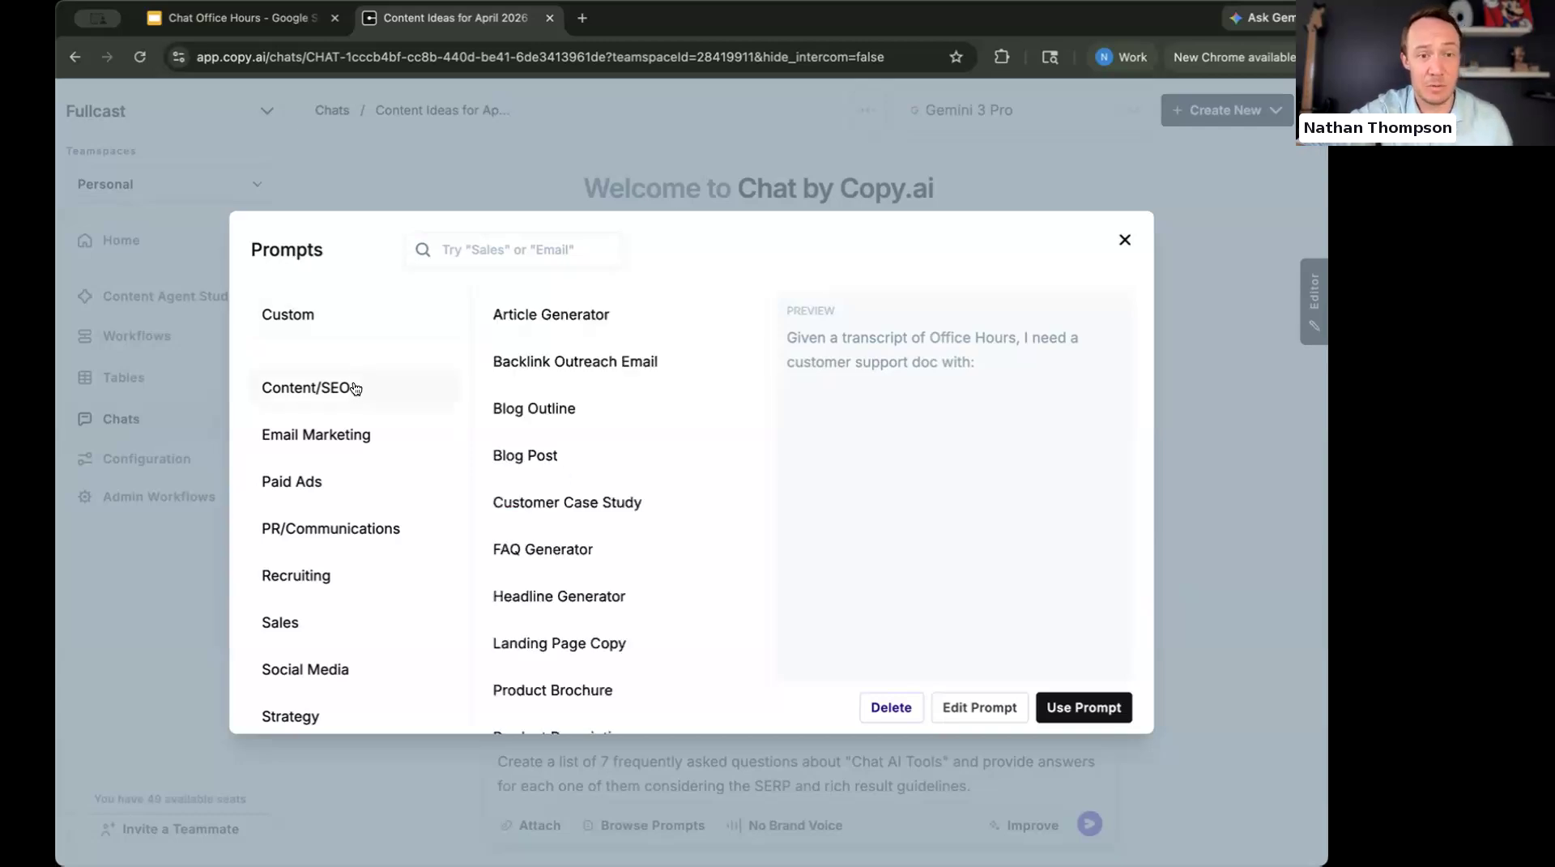
left_click(542, 407)
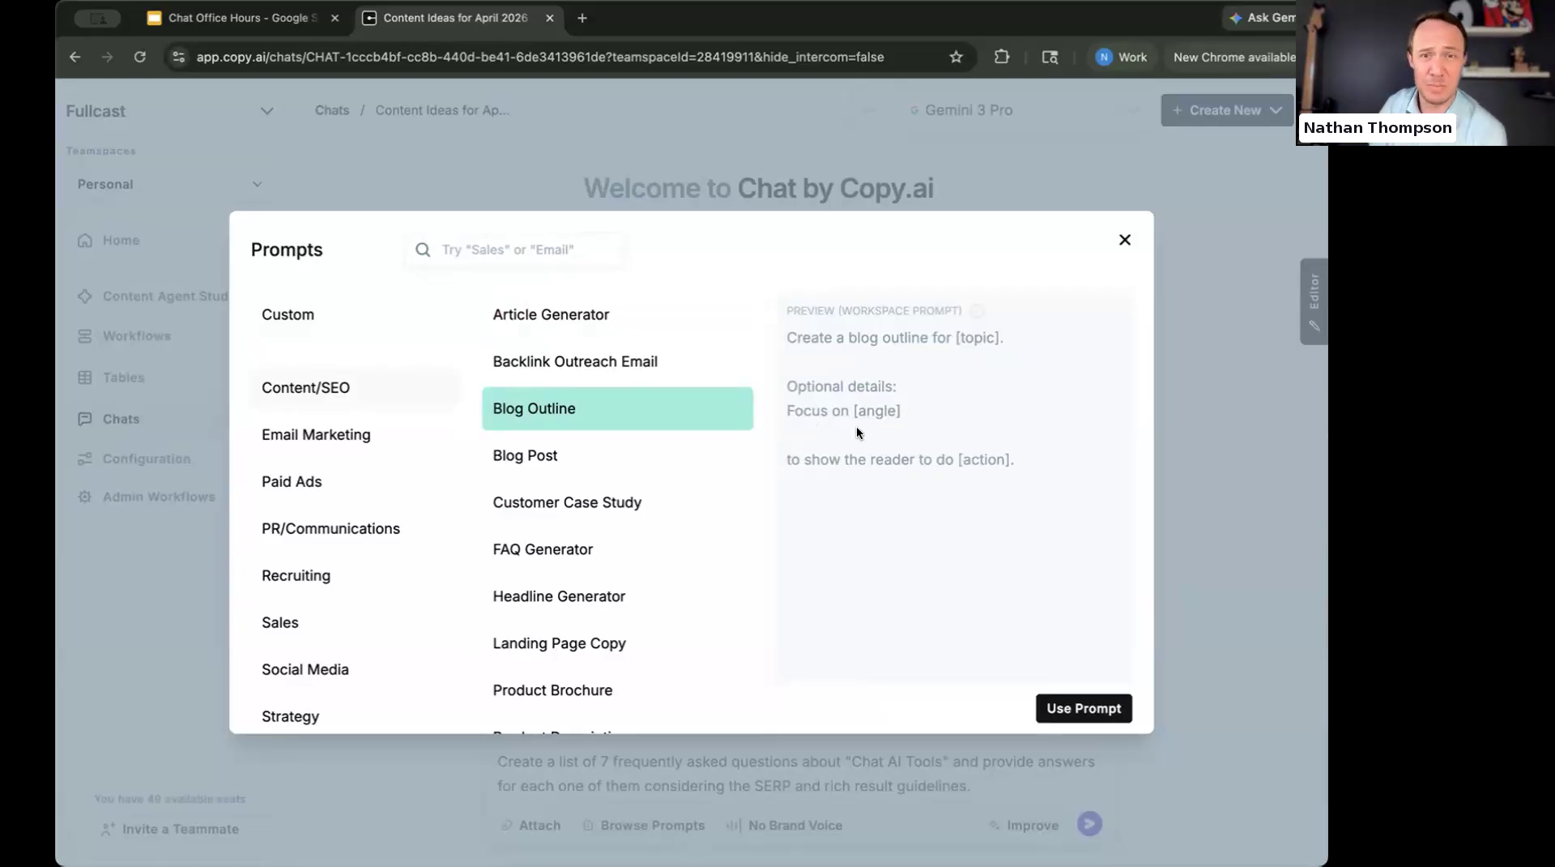
left_click(1124, 240)
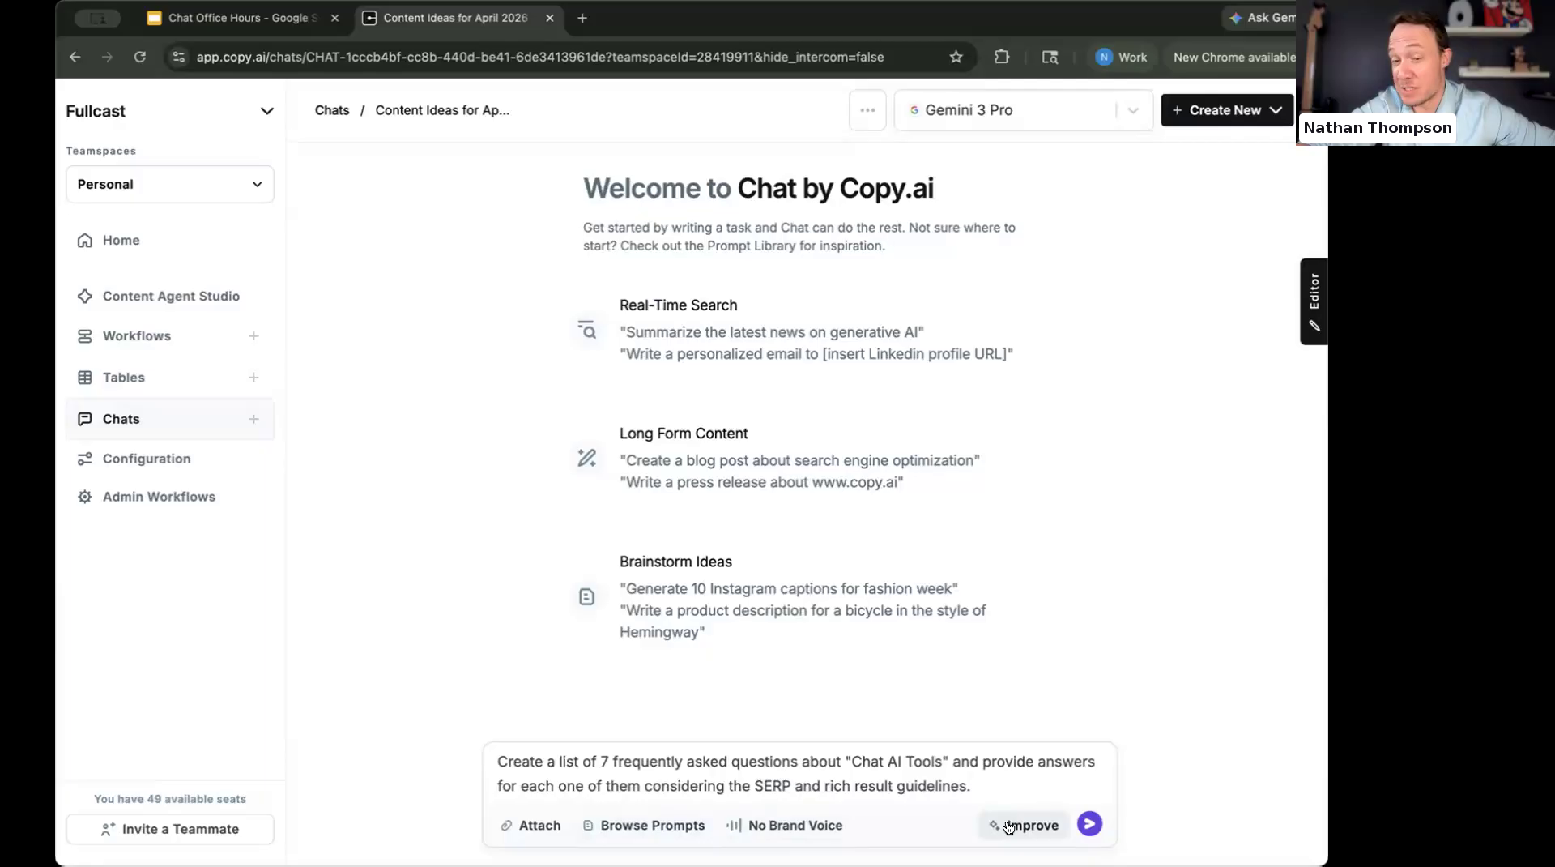
Have the drafted FAQ prompt about "Chat AI Tools" rewritten with the Improve feature.
triple_click(958, 779)
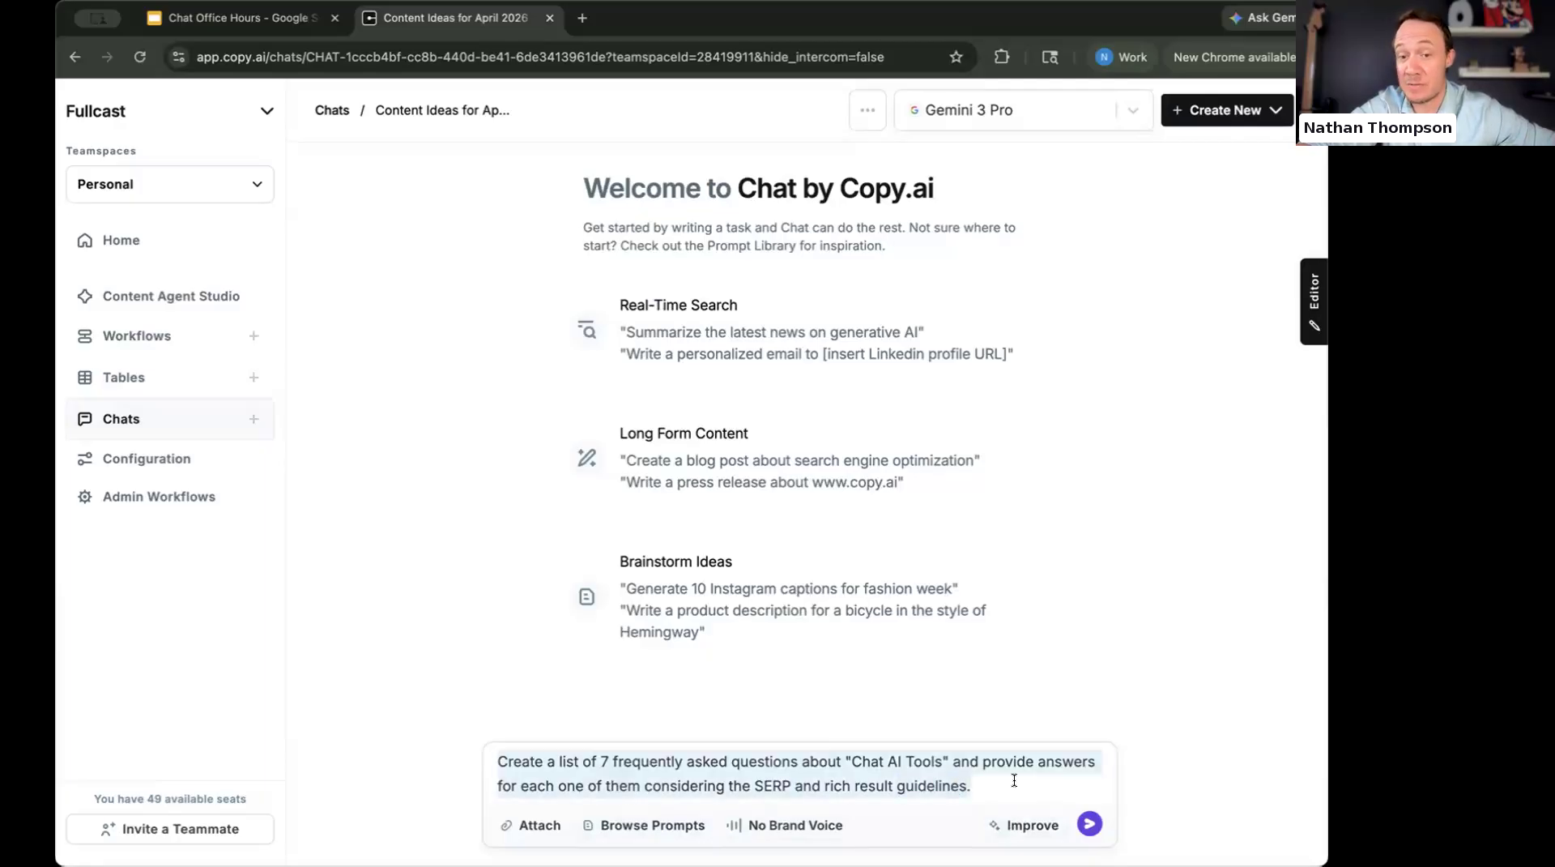
left_click(1022, 823)
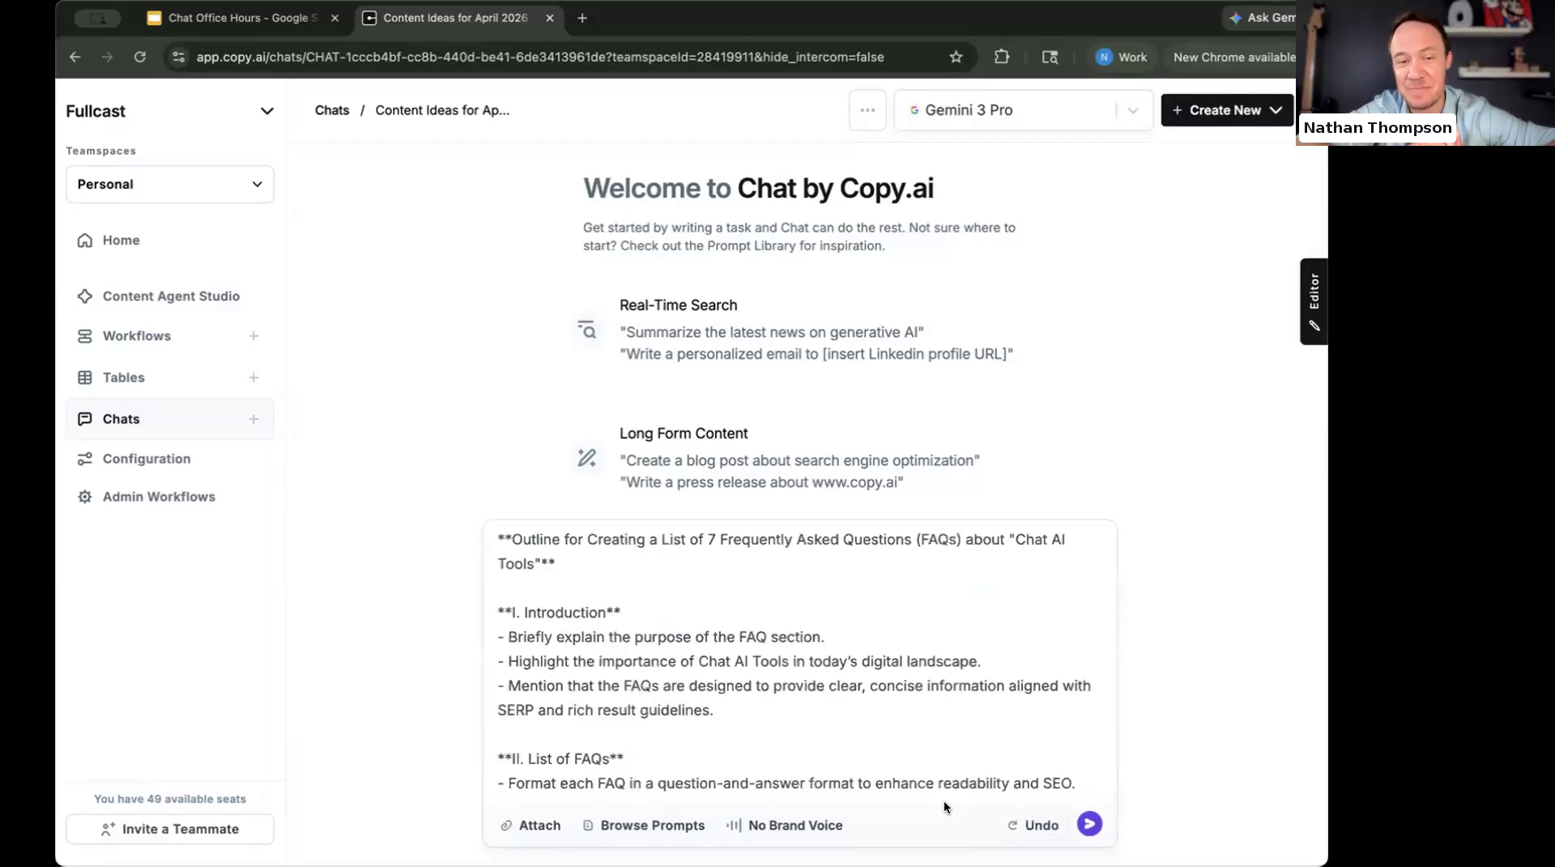
Review the improved outline prompt for the "Chat AI Tools" FAQs, from its title line through the introduction and the listed questions.
scroll(857, 704, "down", 1)
scroll(856, 704, "up", 1)
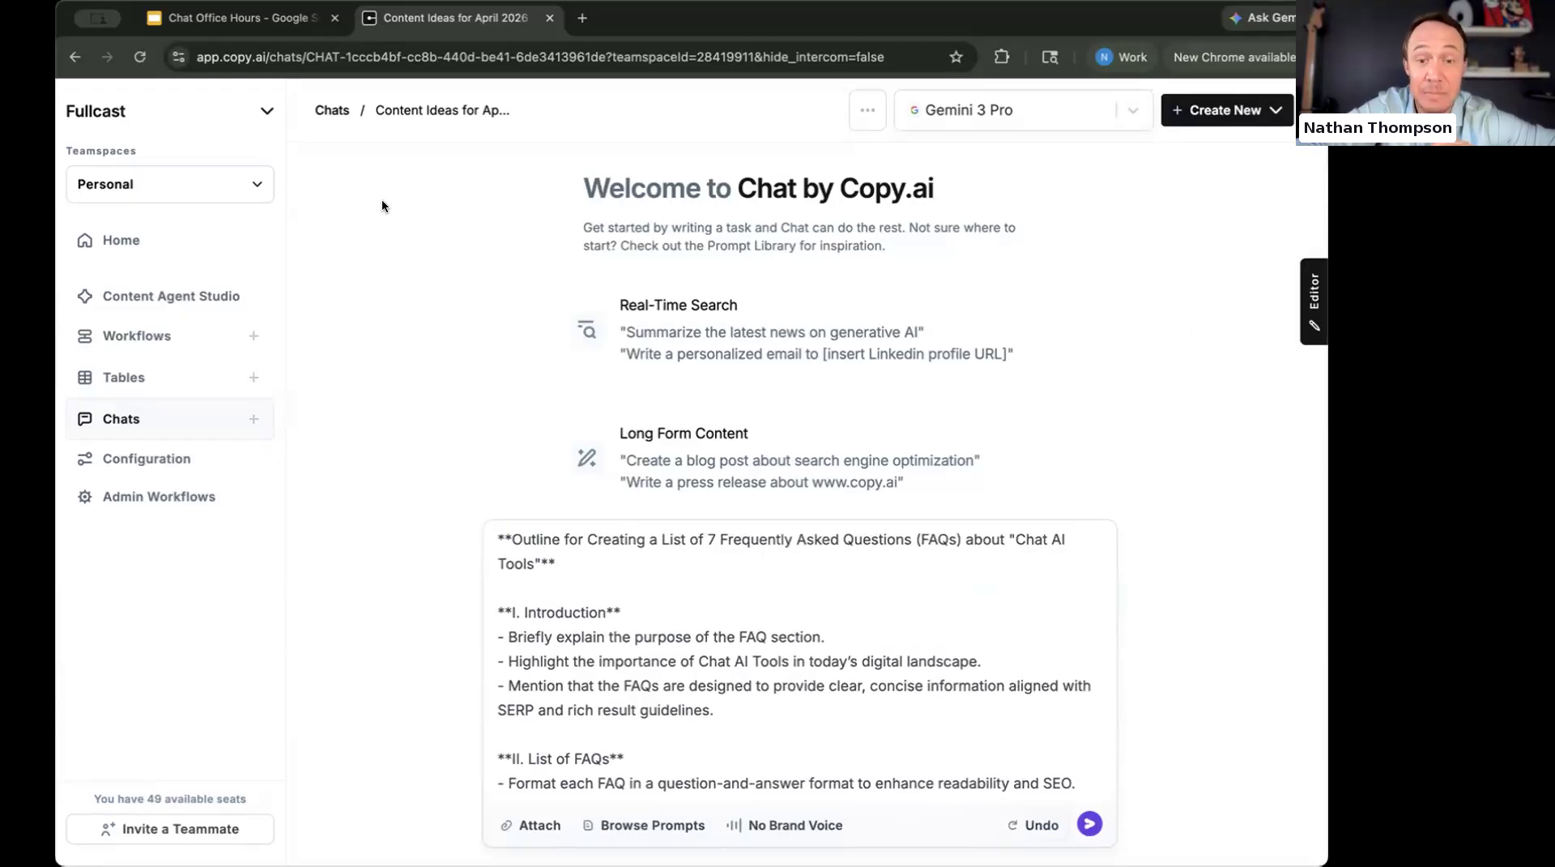
scroll(786, 637, "down", 5)
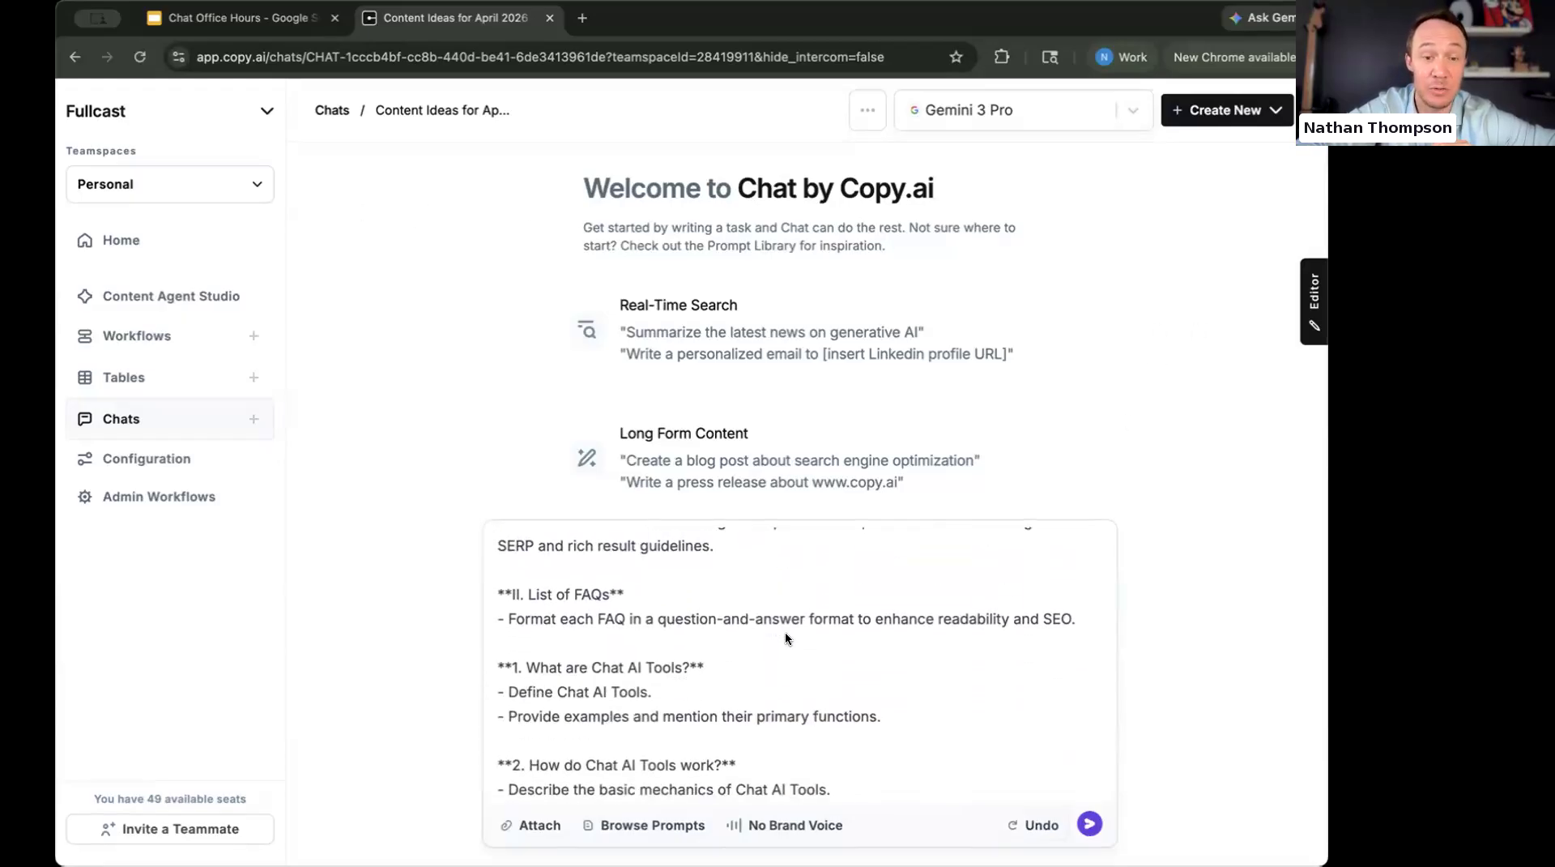
scroll(785, 630, "down", 1)
scroll(785, 630, "up", 4)
scroll(770, 635, "up", 2)
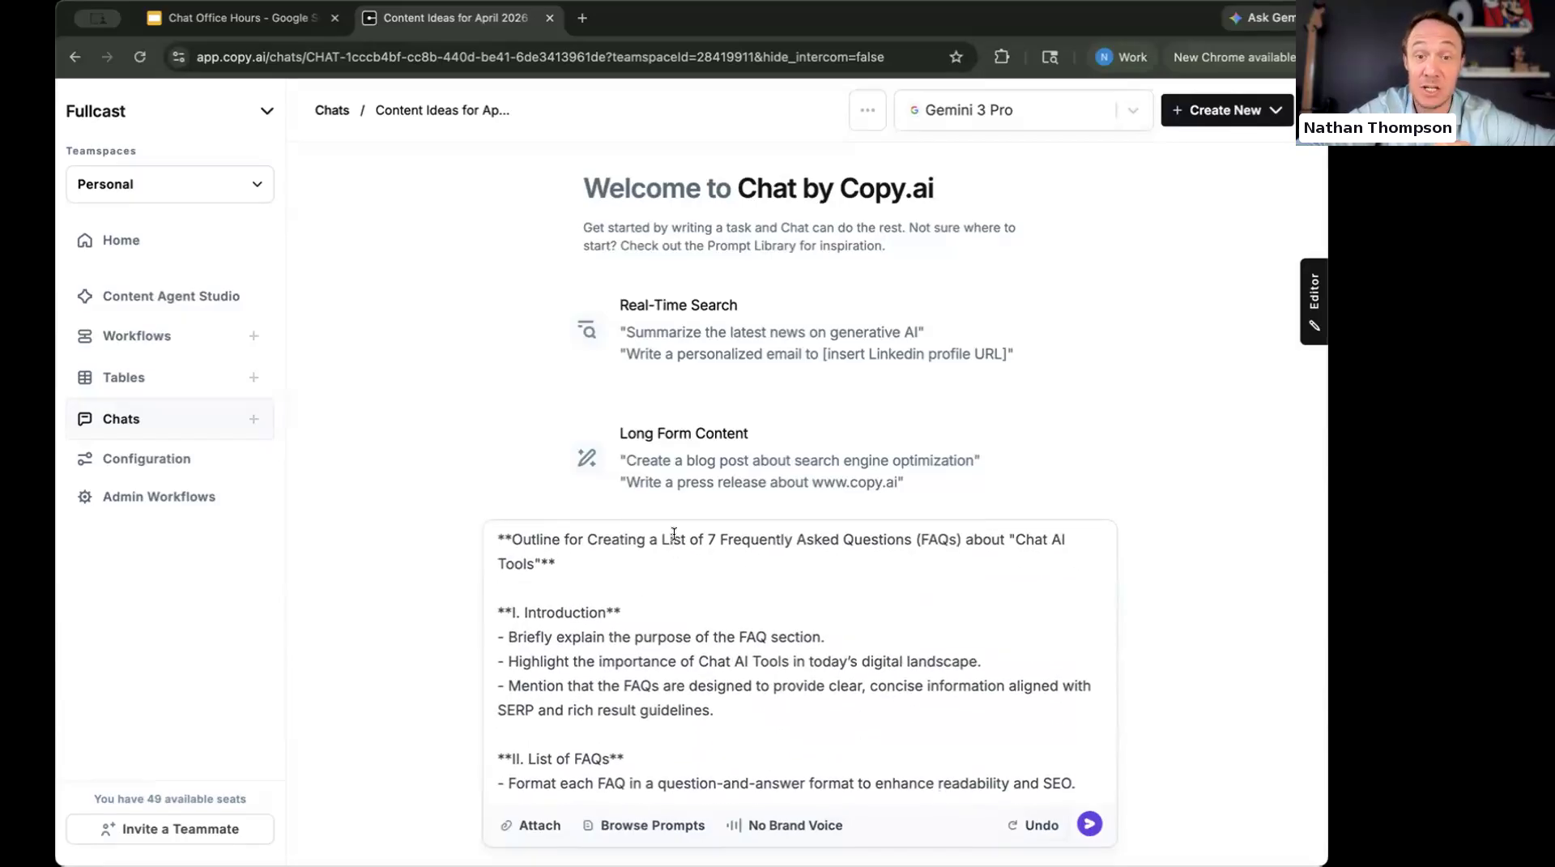
triple_click(673, 540)
scroll(629, 613, "down", 10)
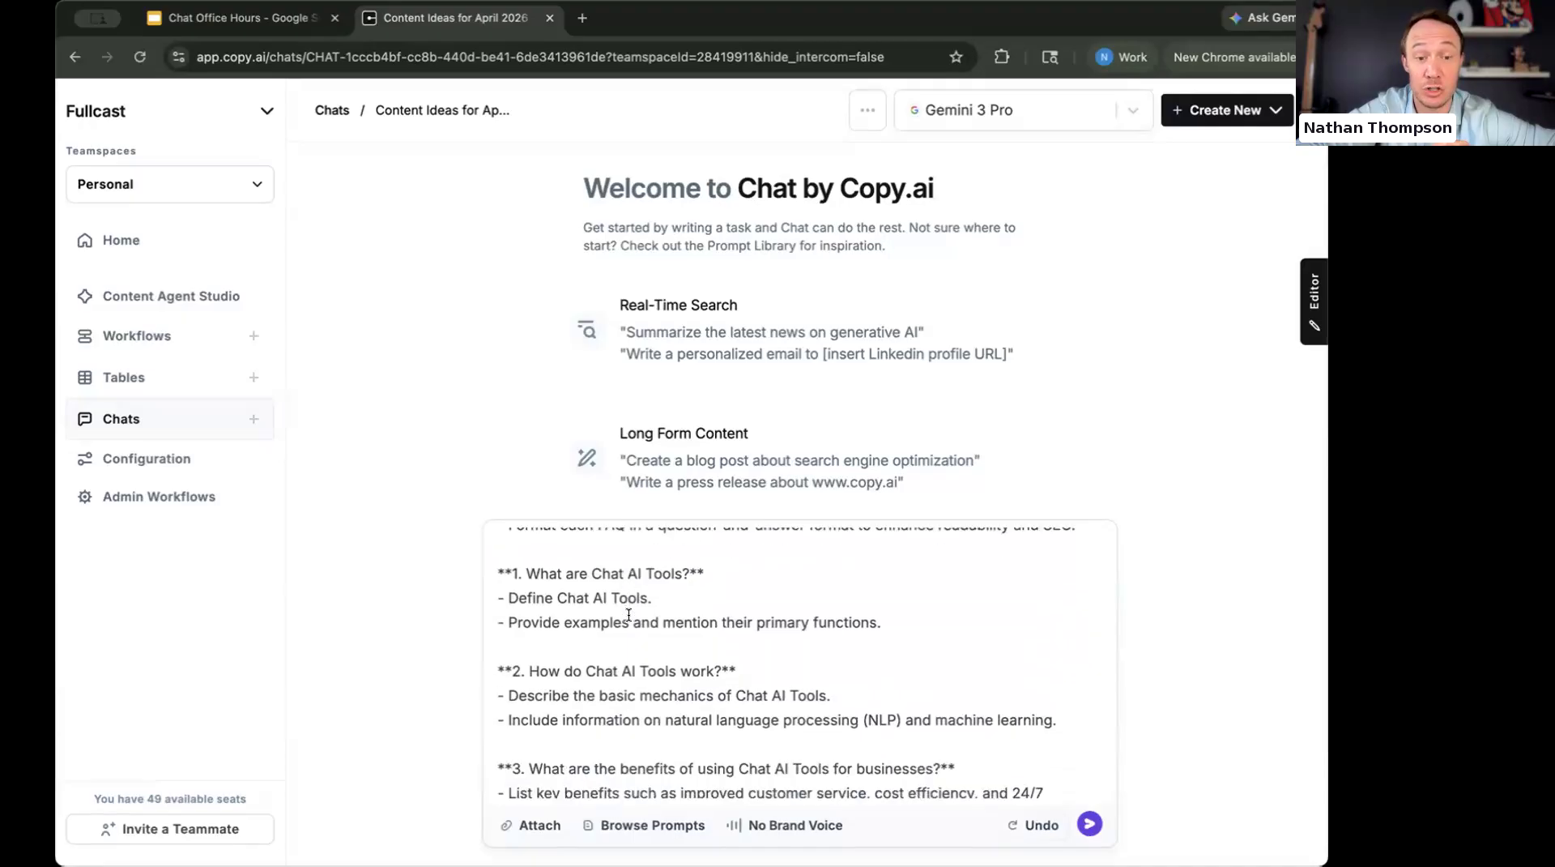
scroll(628, 614, "down", 2)
scroll(628, 614, "up", 12)
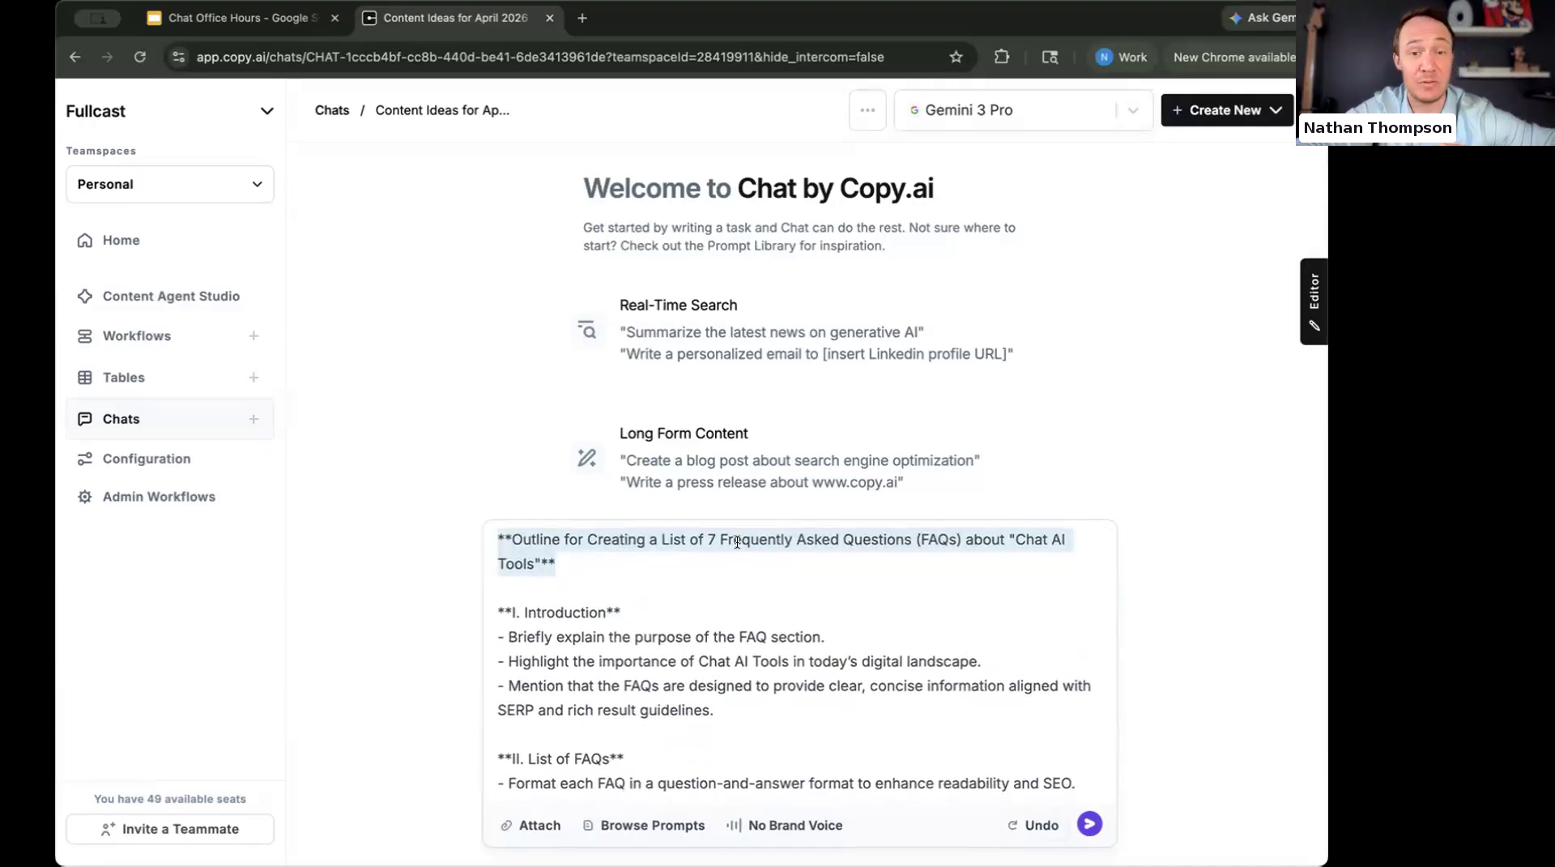
left_click(856, 534)
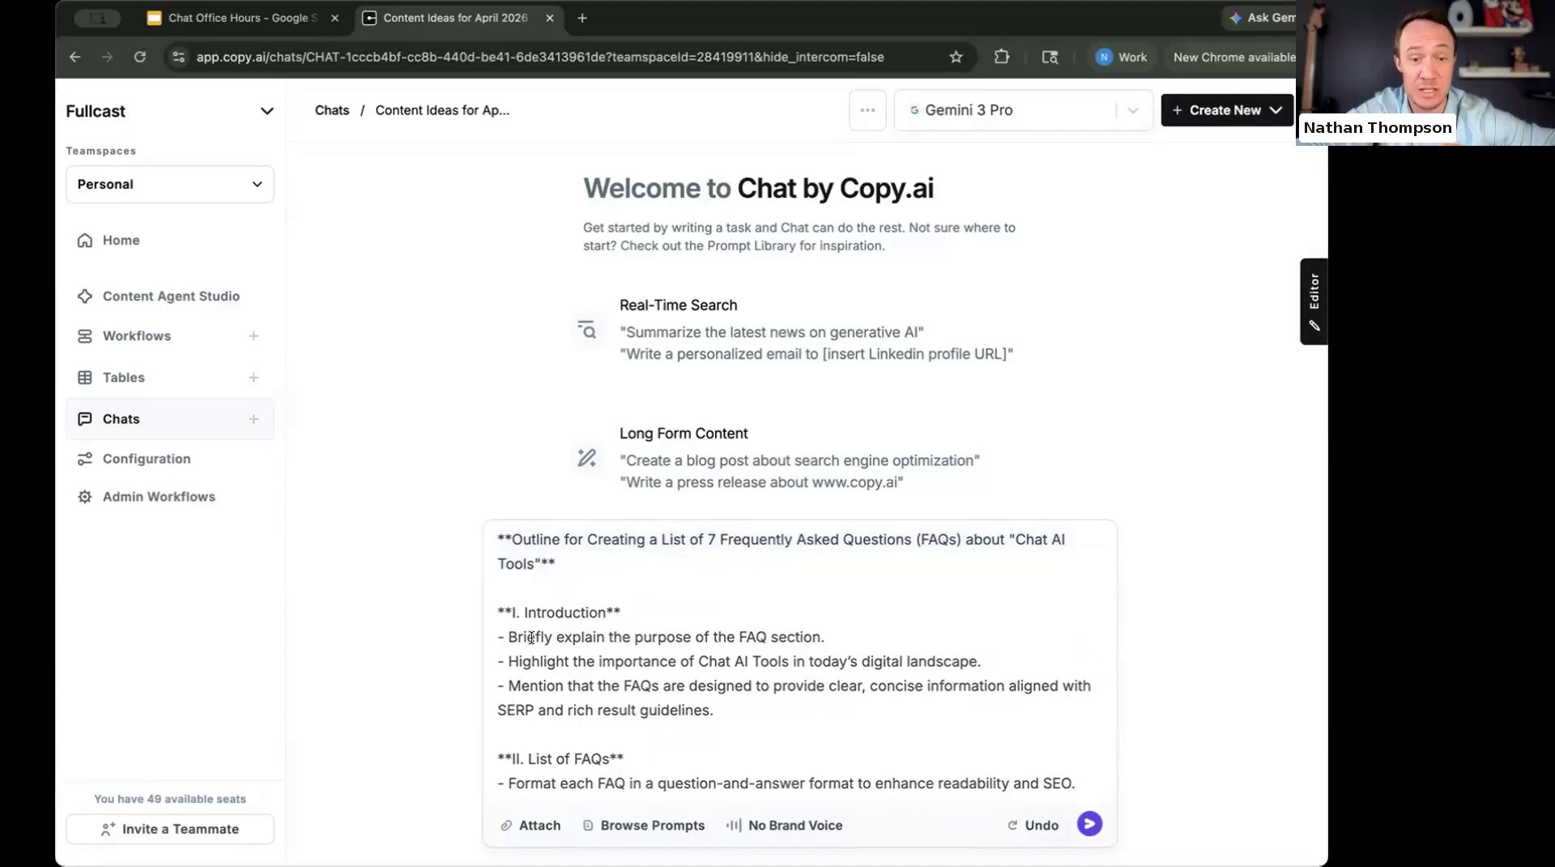
Delete the "I. Introduction" section with its bullet points from the improved FAQ outline prompt.
scroll(608, 632, "down", 3)
left_click_drag(715, 630, 469, 585)
key("BackSpace")
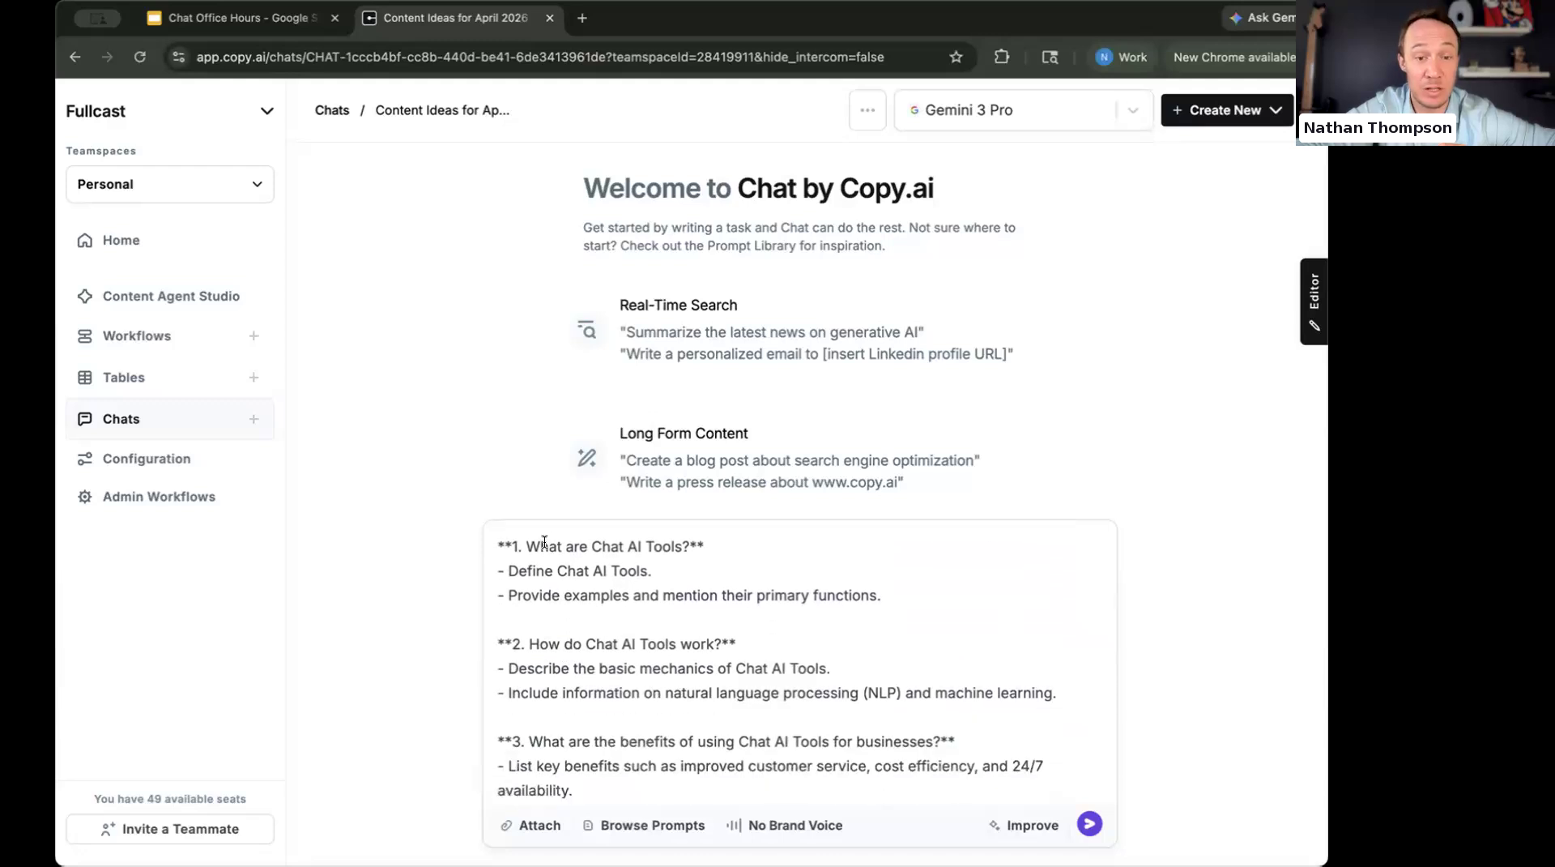
scroll(549, 548, "up", 3)
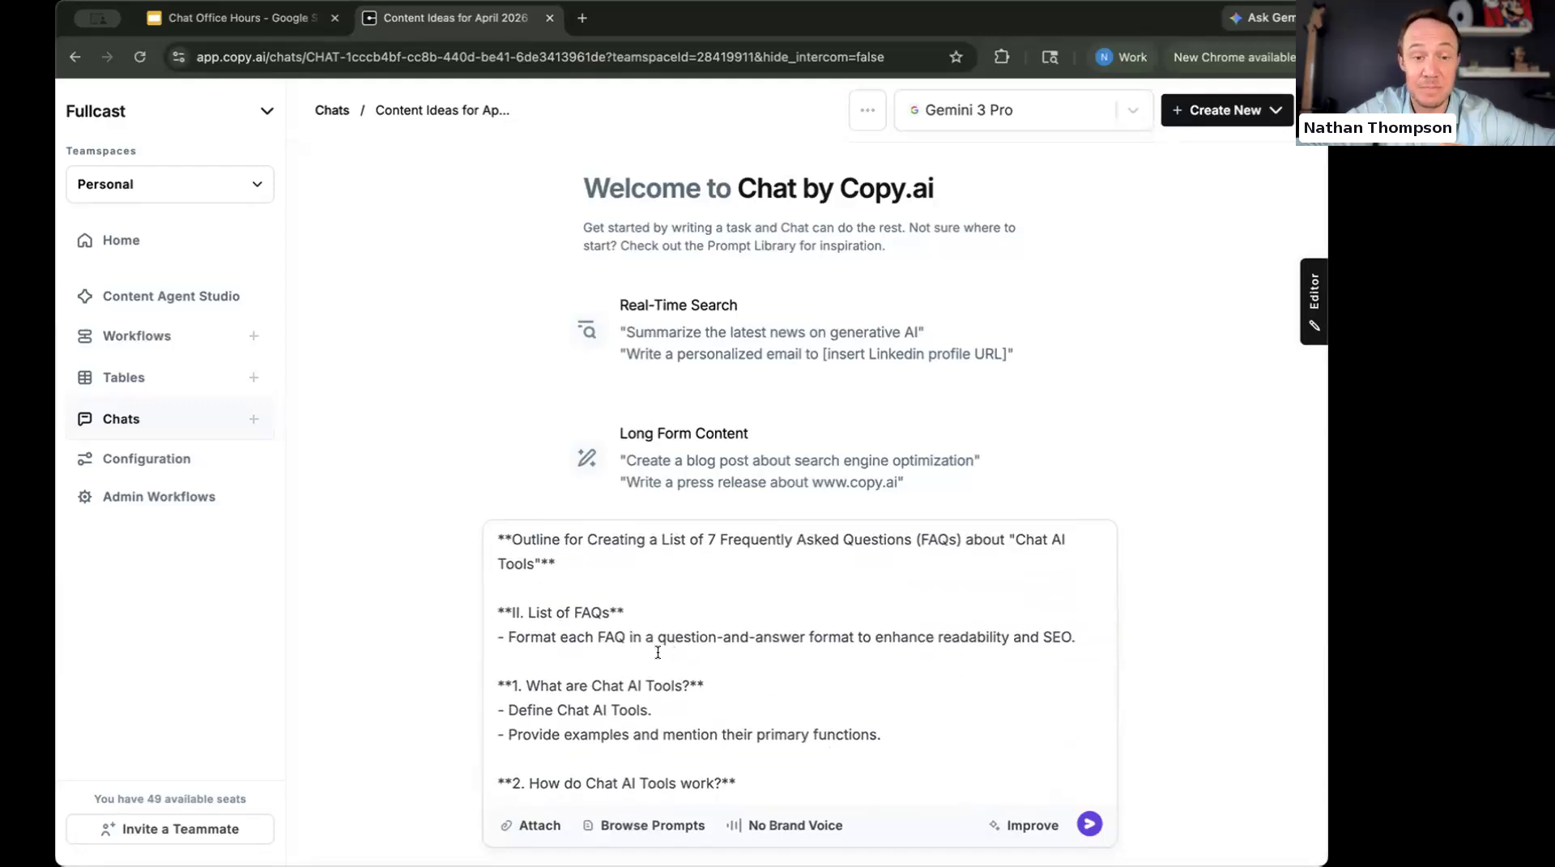
Check the remaining FAQ, conclusion and SEO sections of the edited prompt and send it to the chat.
triple_click(600, 685)
scroll(595, 681, "down", 3)
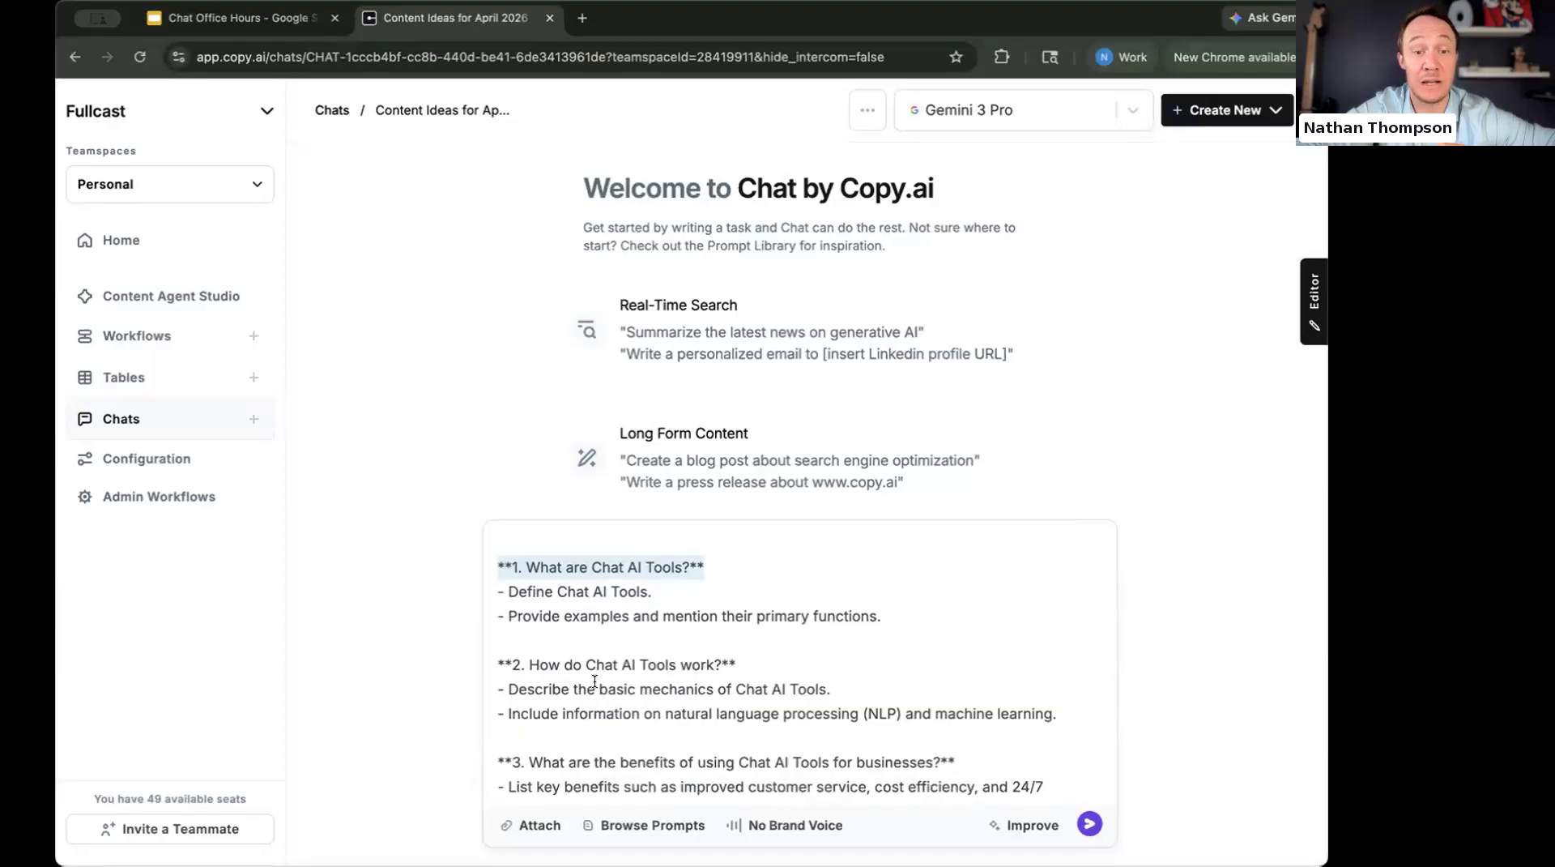
scroll(595, 681, "down", 5)
scroll(594, 681, "down", 1)
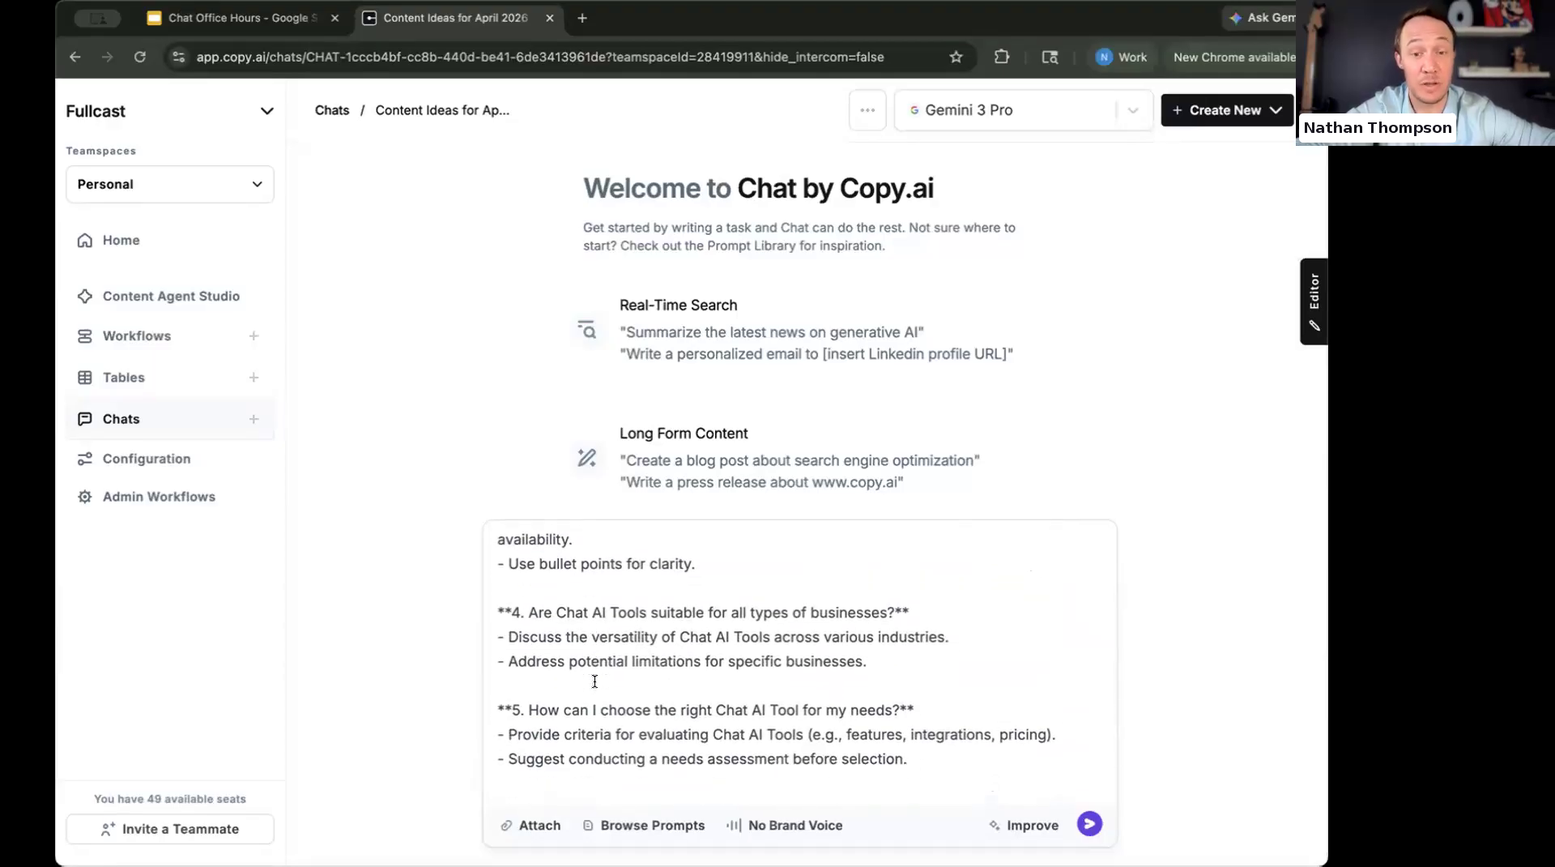
scroll(594, 682, "down", 2)
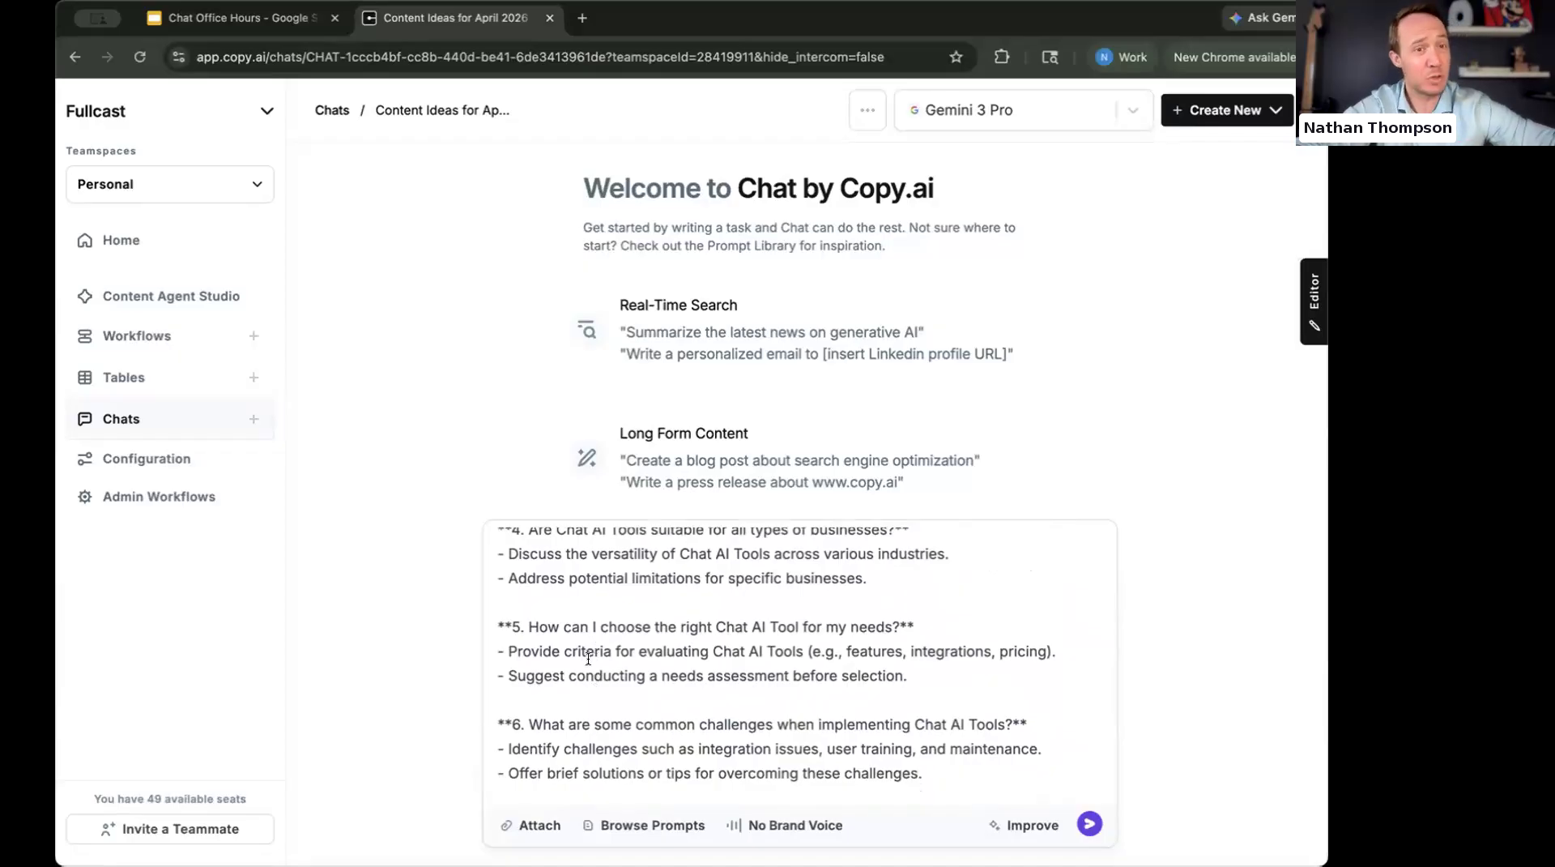
scroll(588, 658, "down", 6)
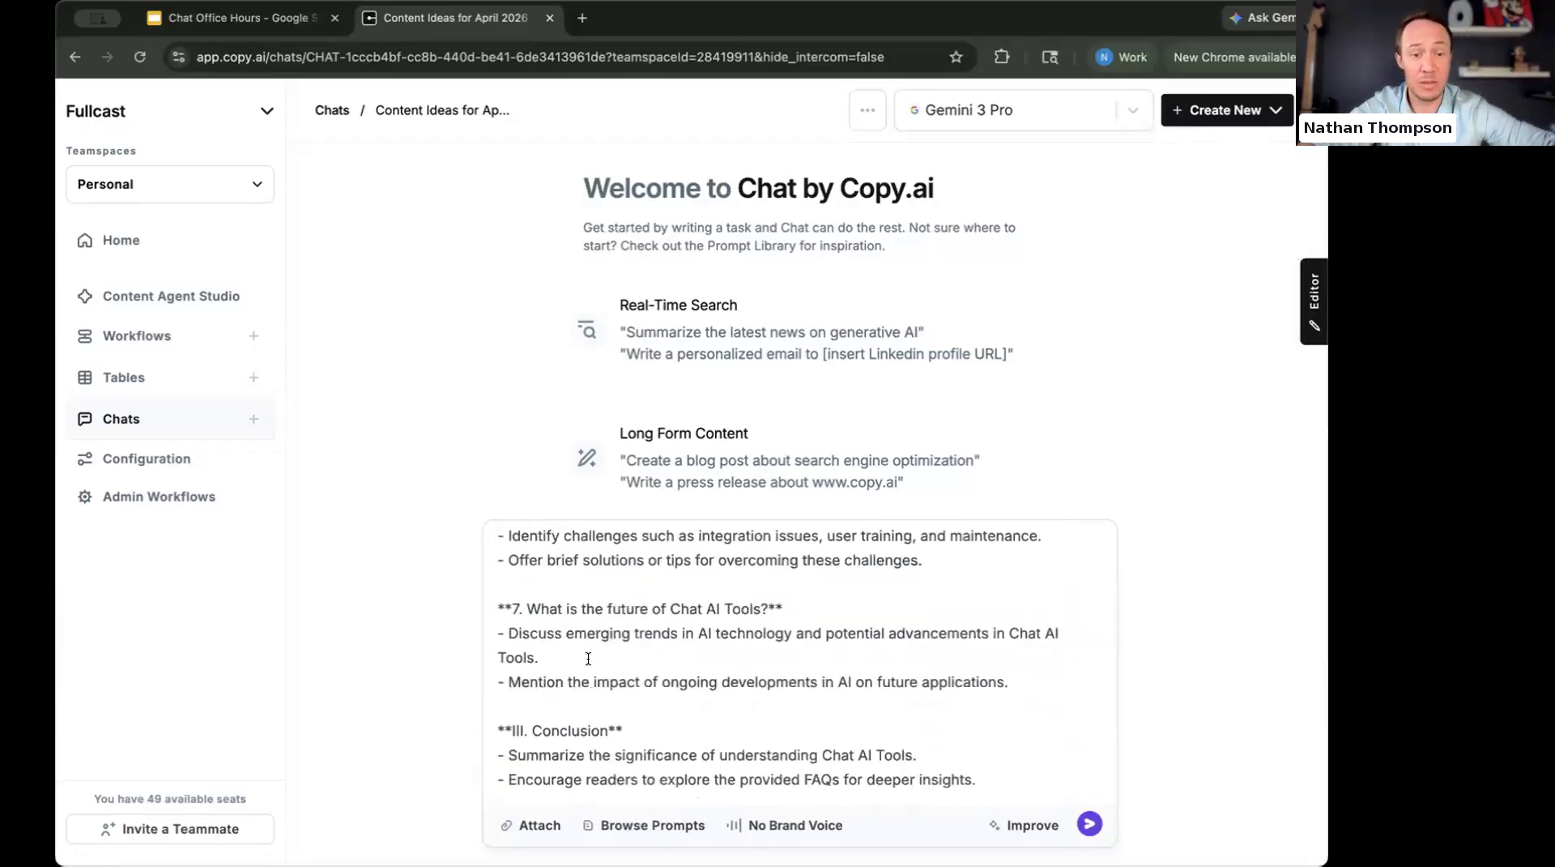
left_click(1089, 821)
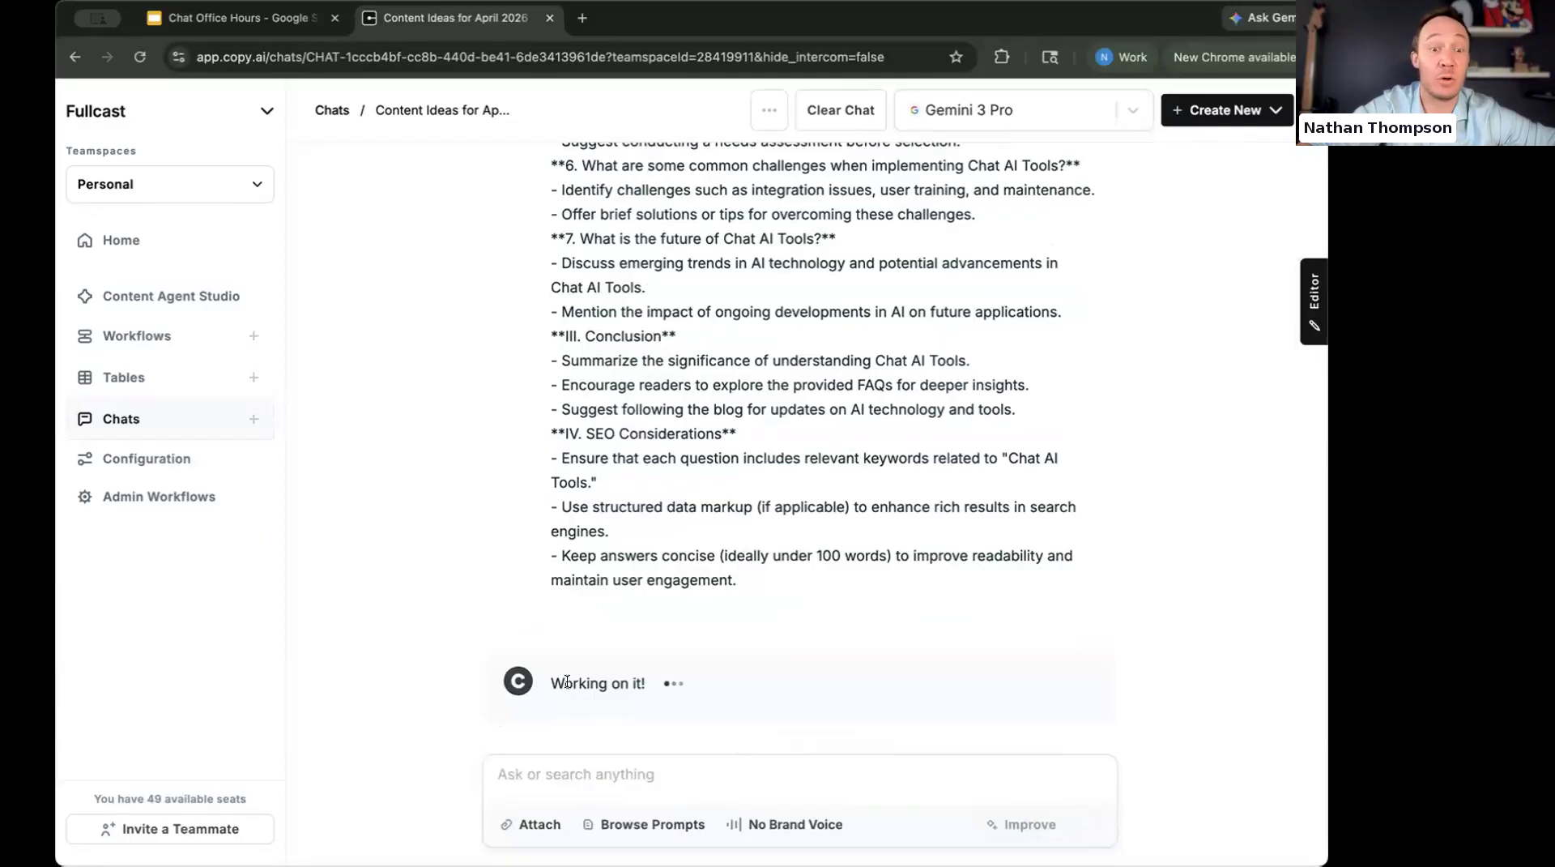
left_click_drag(553, 682, 650, 686)
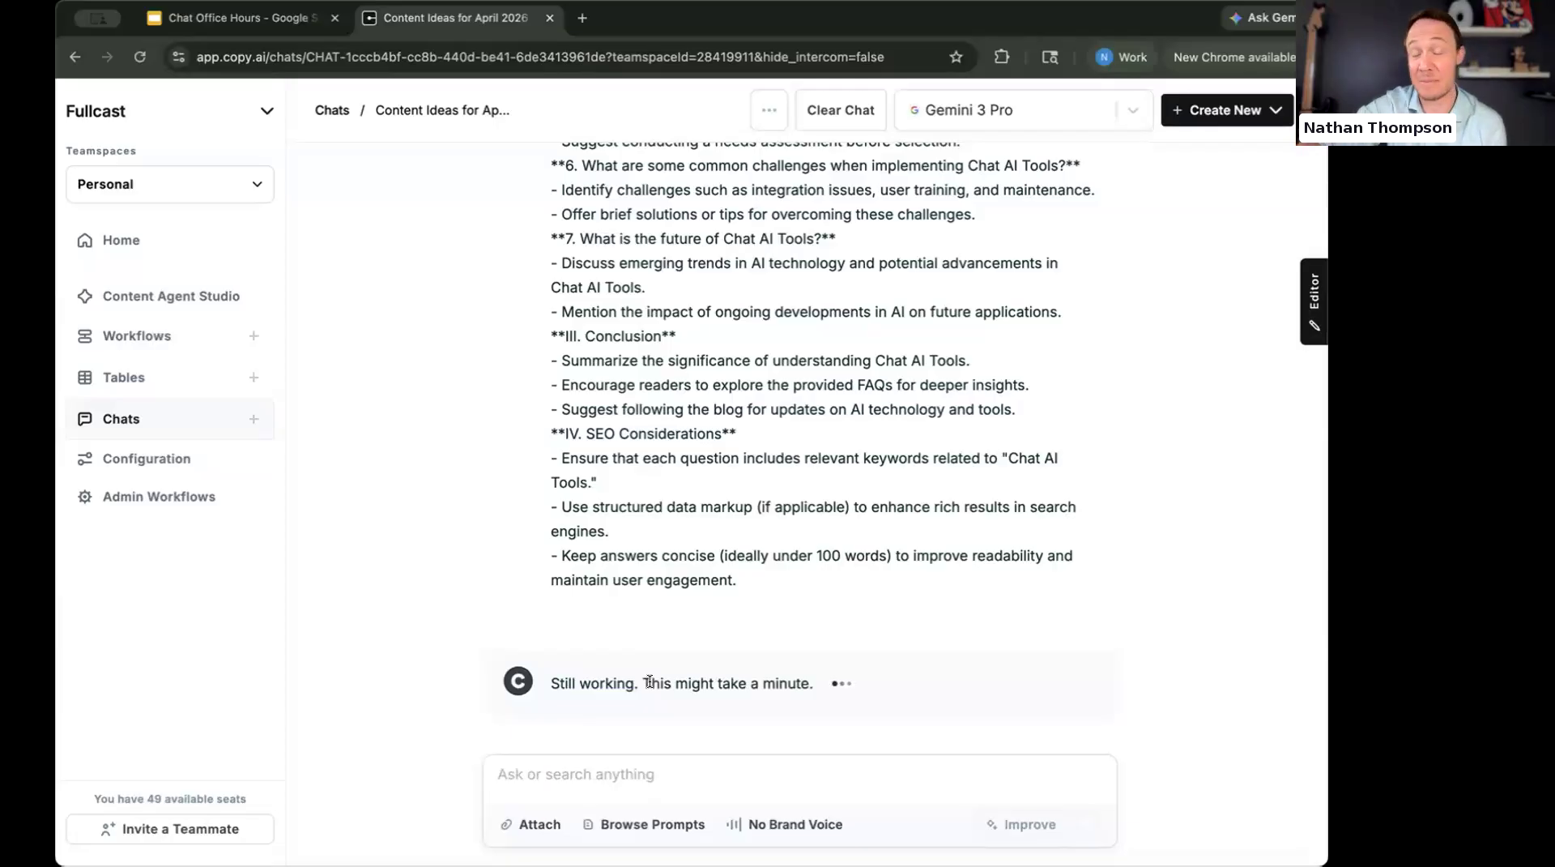
Examine the generated FAQ response, including the answers, the conclusion and the JSON-LD structured data markup.
scroll(654, 683, "down", 10)
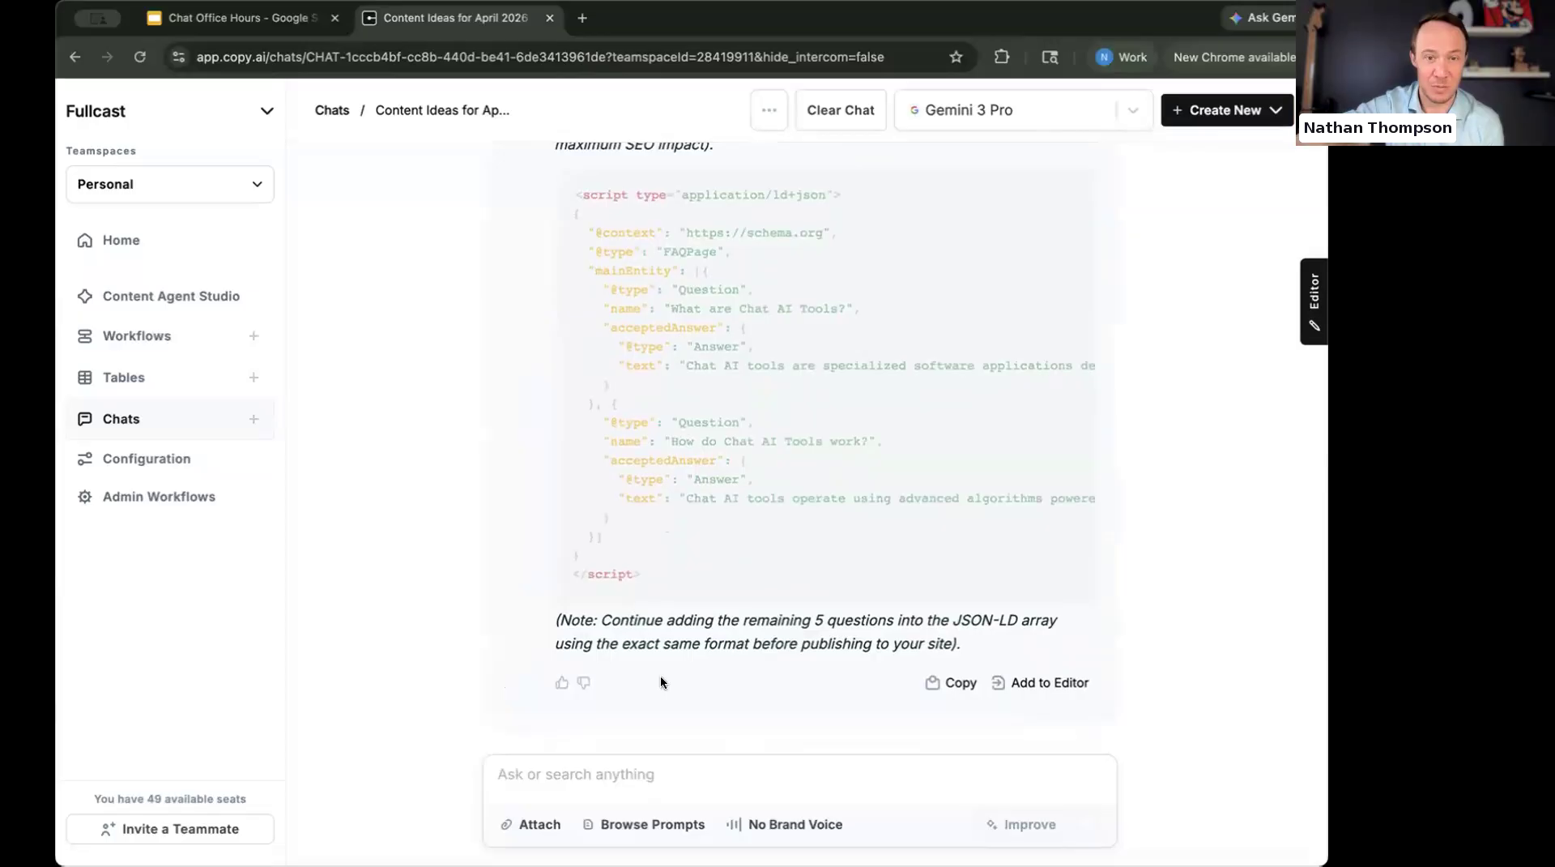
scroll(659, 682, "up", 15)
scroll(661, 678, "up", 10)
scroll(661, 680, "down", 15)
scroll(659, 679, "down", 8)
scroll(580, 257, "up", 1)
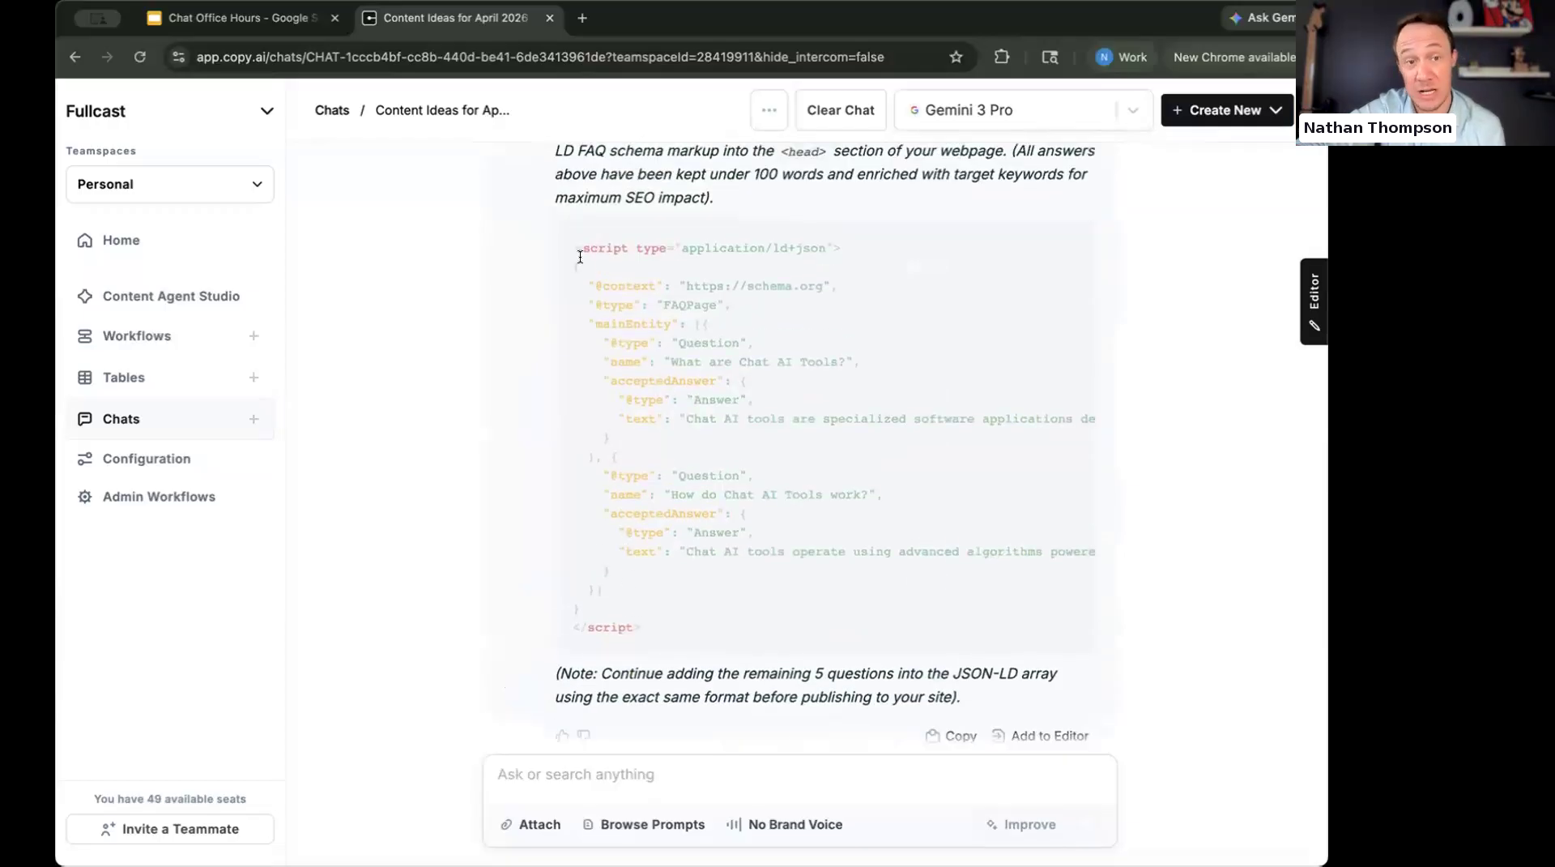
left_click_drag(570, 236, 688, 623)
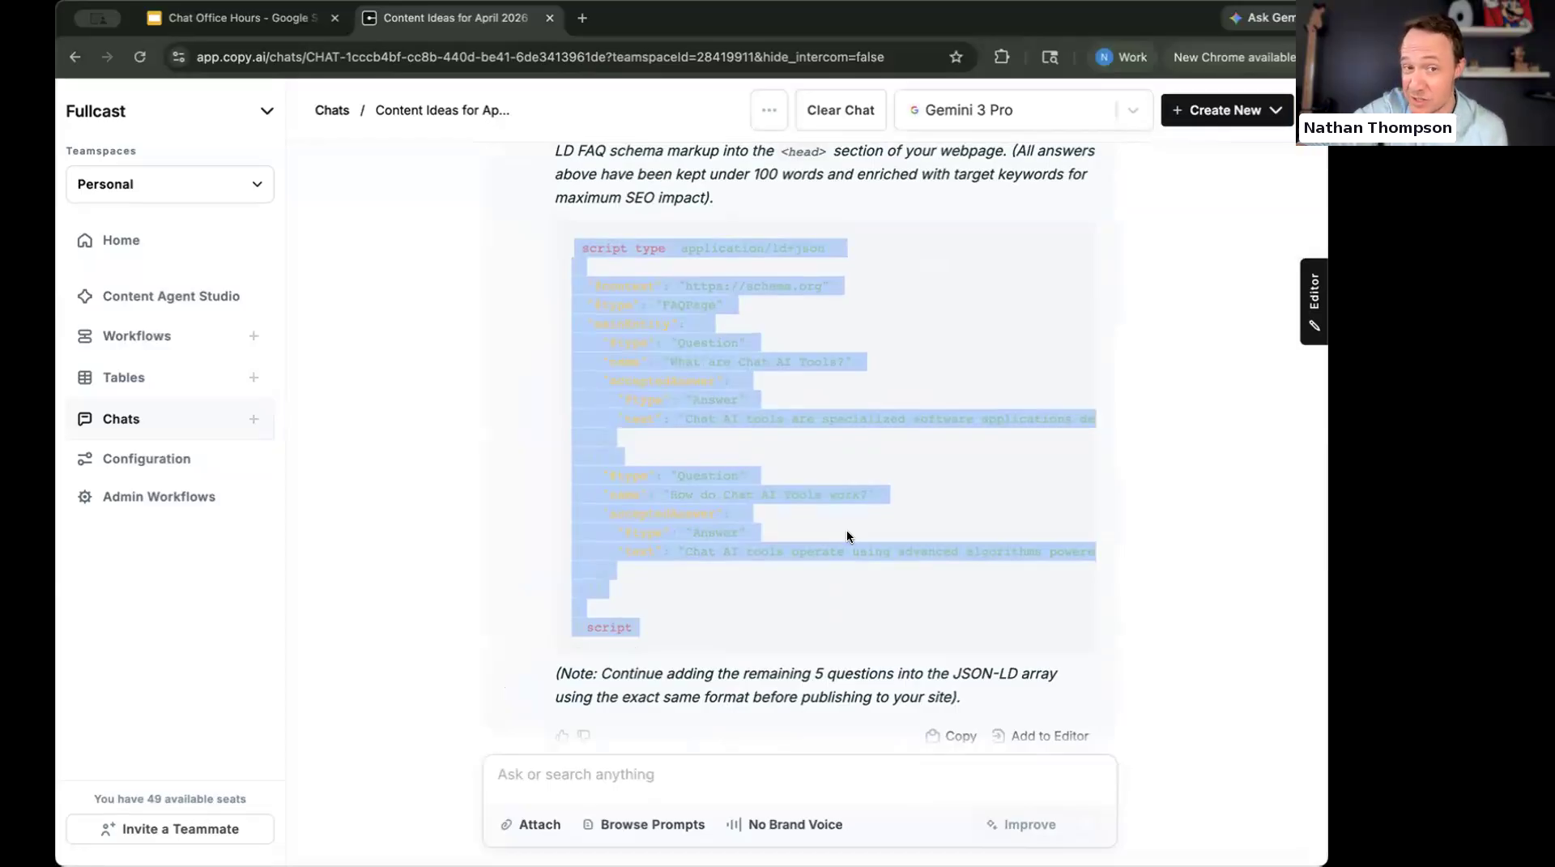
scroll(847, 536, "up", 6)
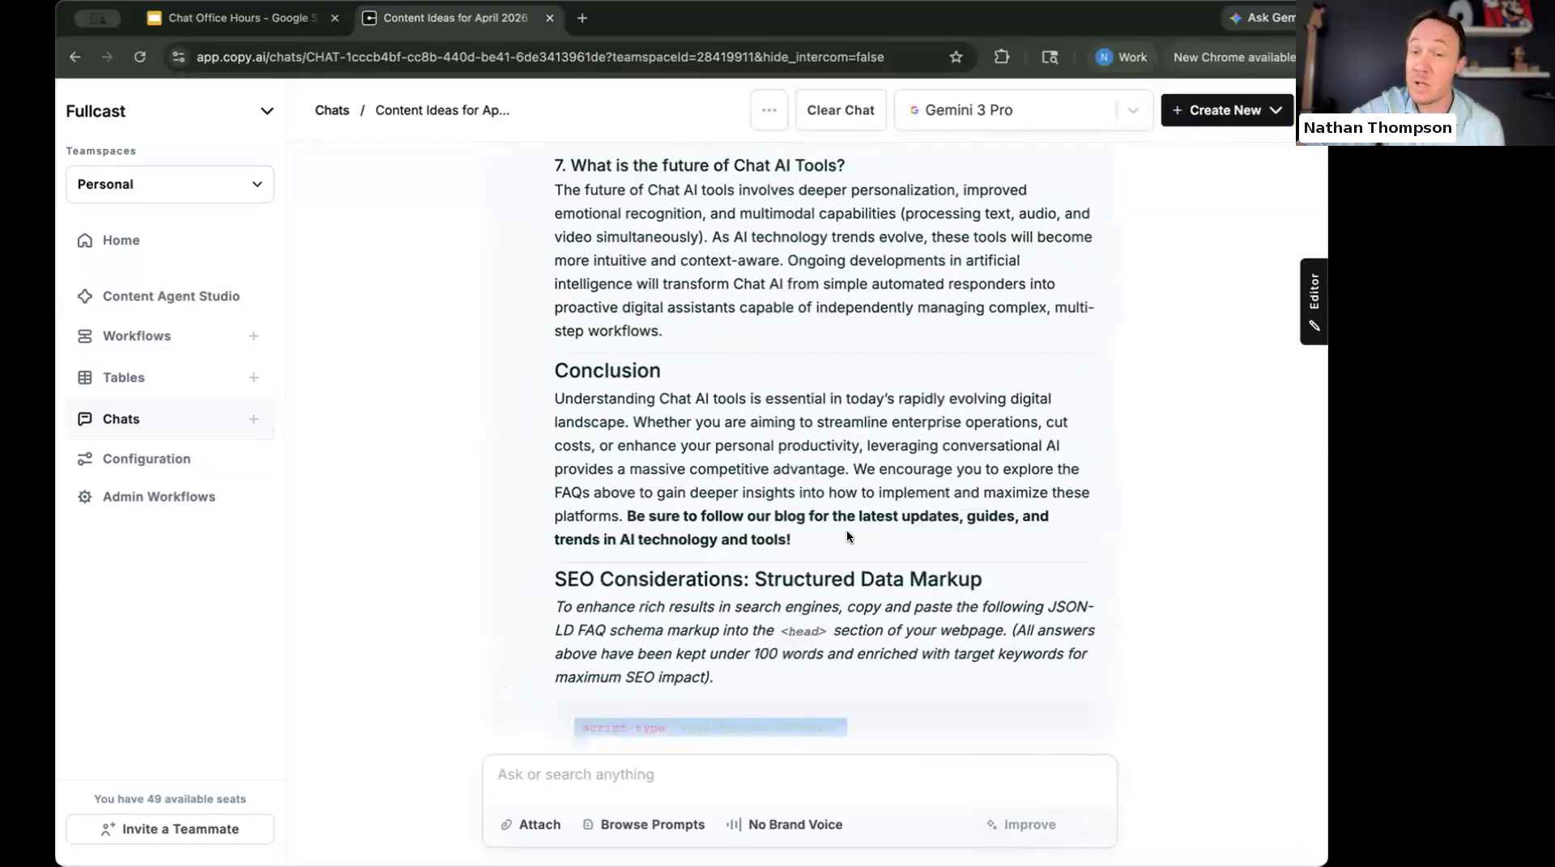
scroll(891, 409, "up", 7)
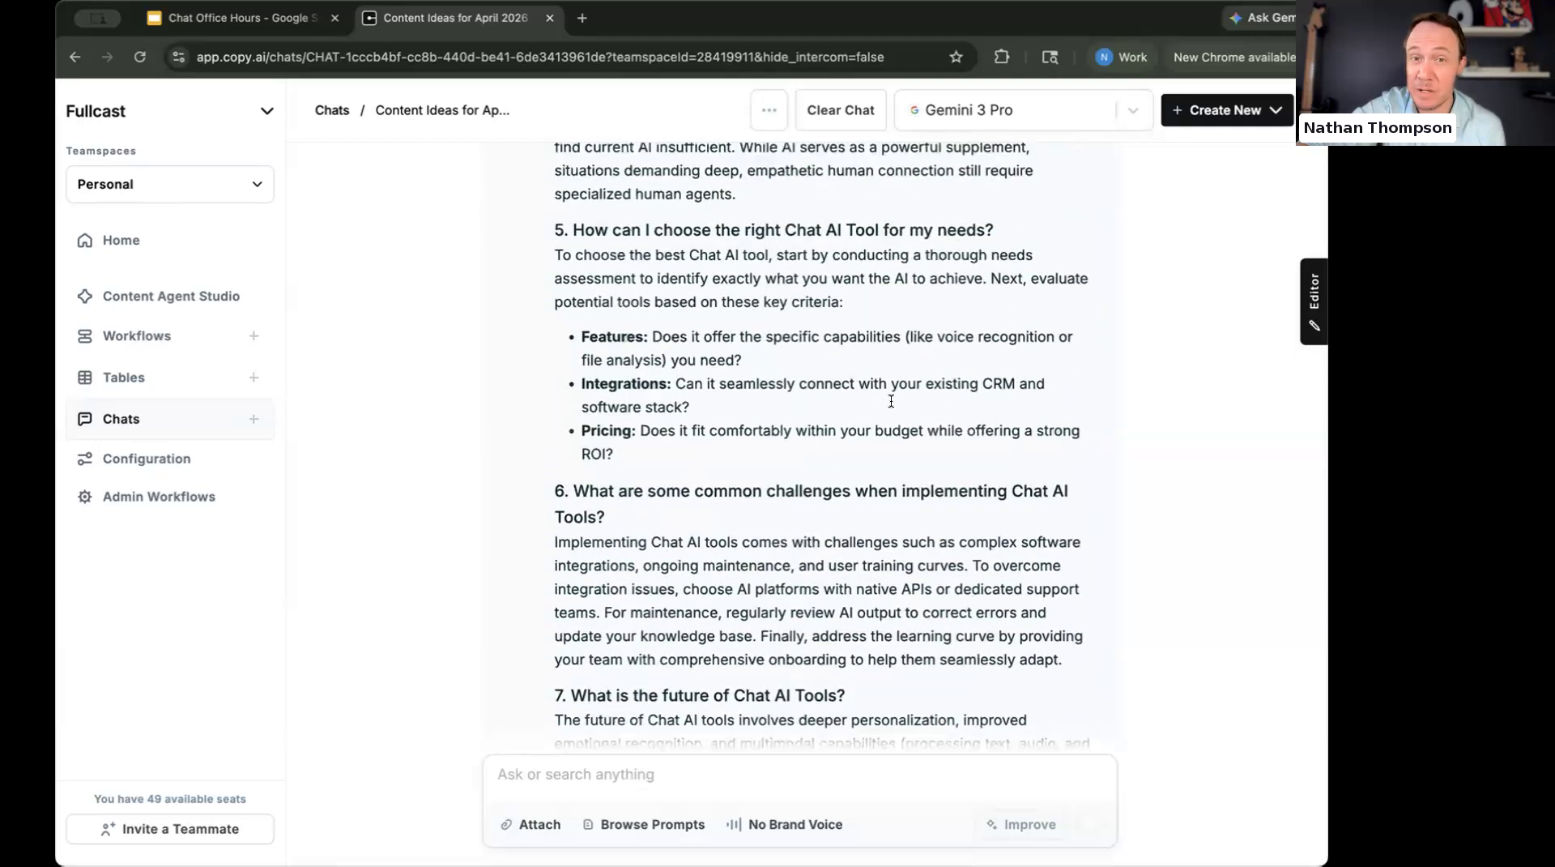
scroll(890, 401, "down", 14)
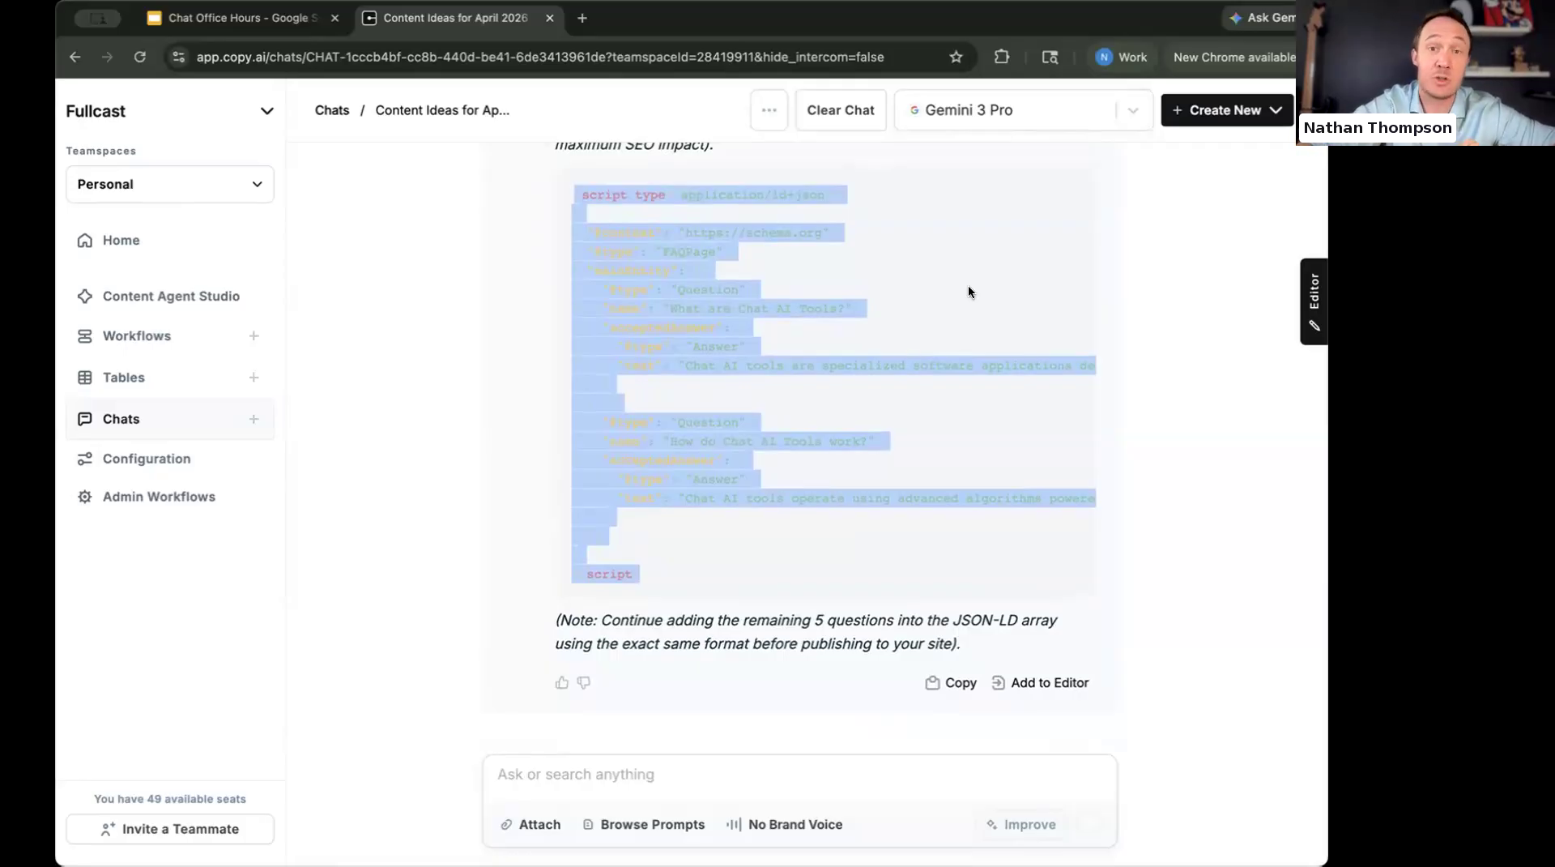
Browse the available GPT, Claude and Gemini chat models and close the list without changing the model.
left_click(1067, 113)
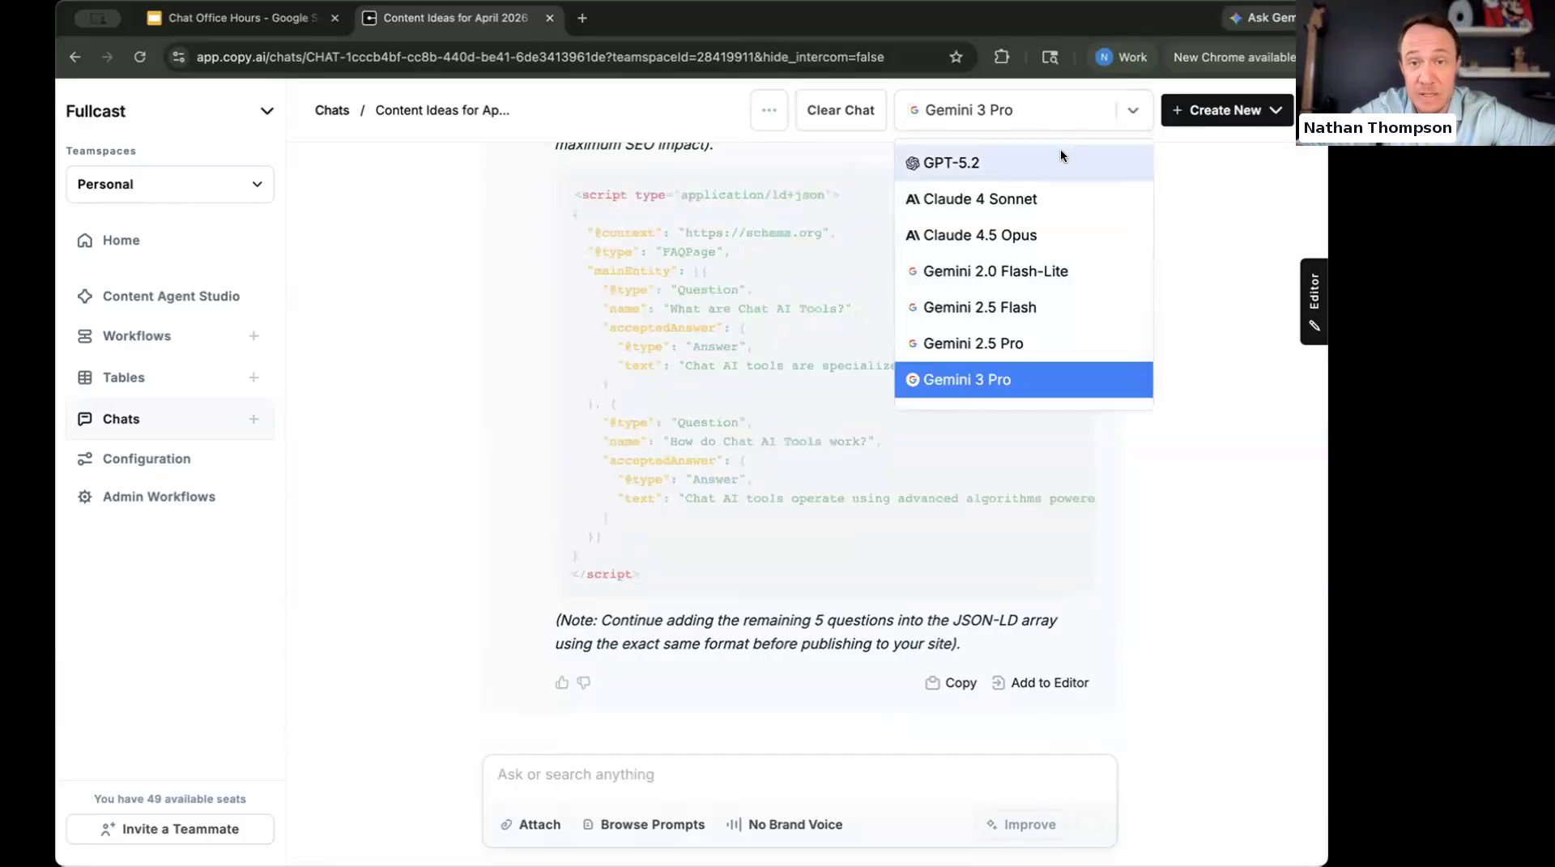
scroll(1042, 228, "down", 1)
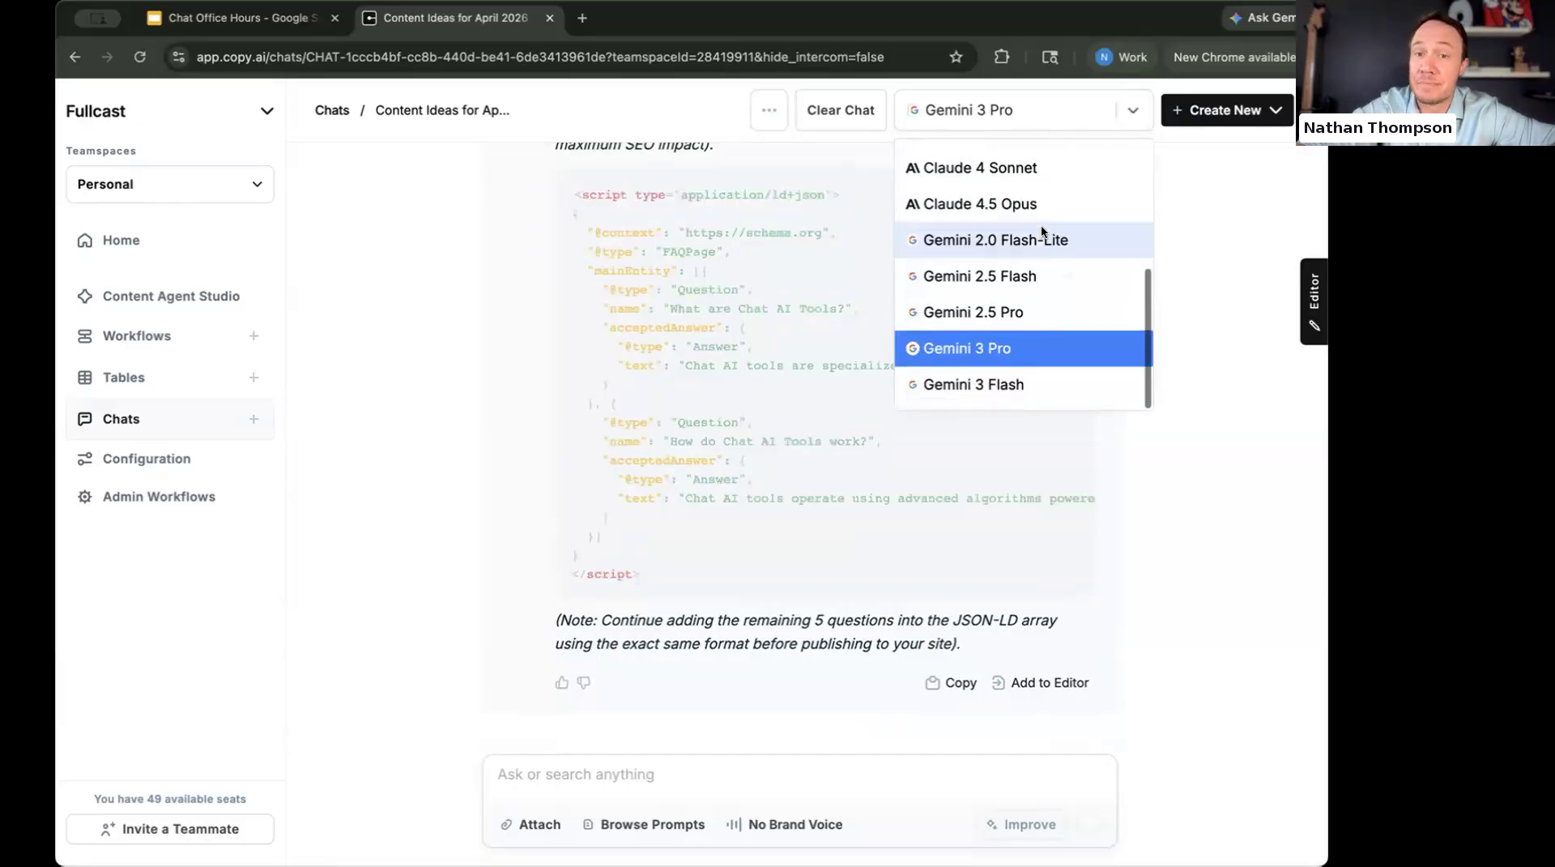
scroll(1031, 257, "up", 5)
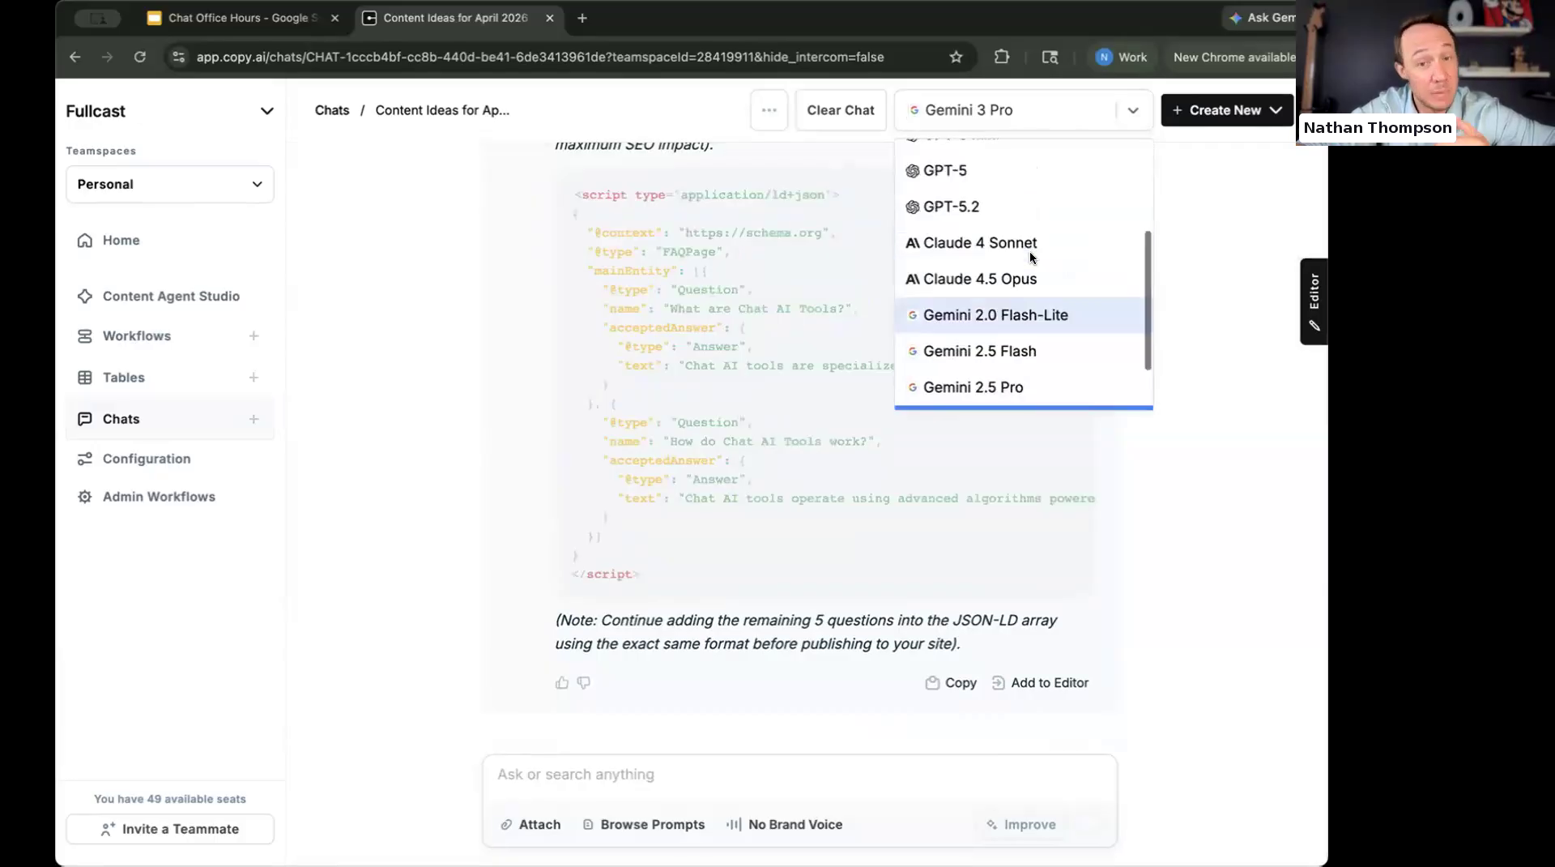
scroll(1031, 257, "down", 5)
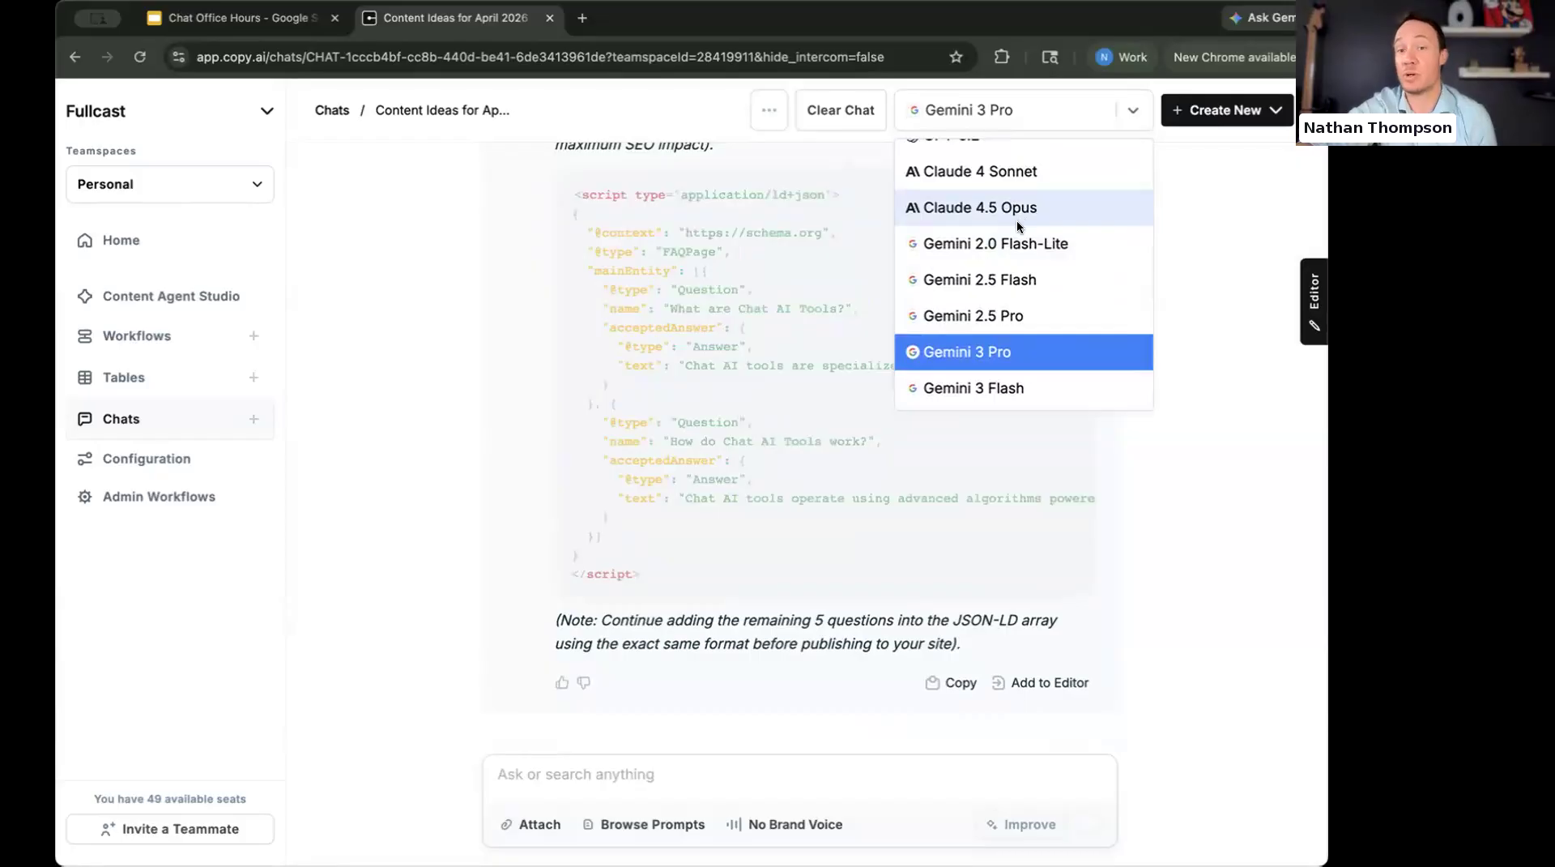
scroll(1017, 221, "up", 4)
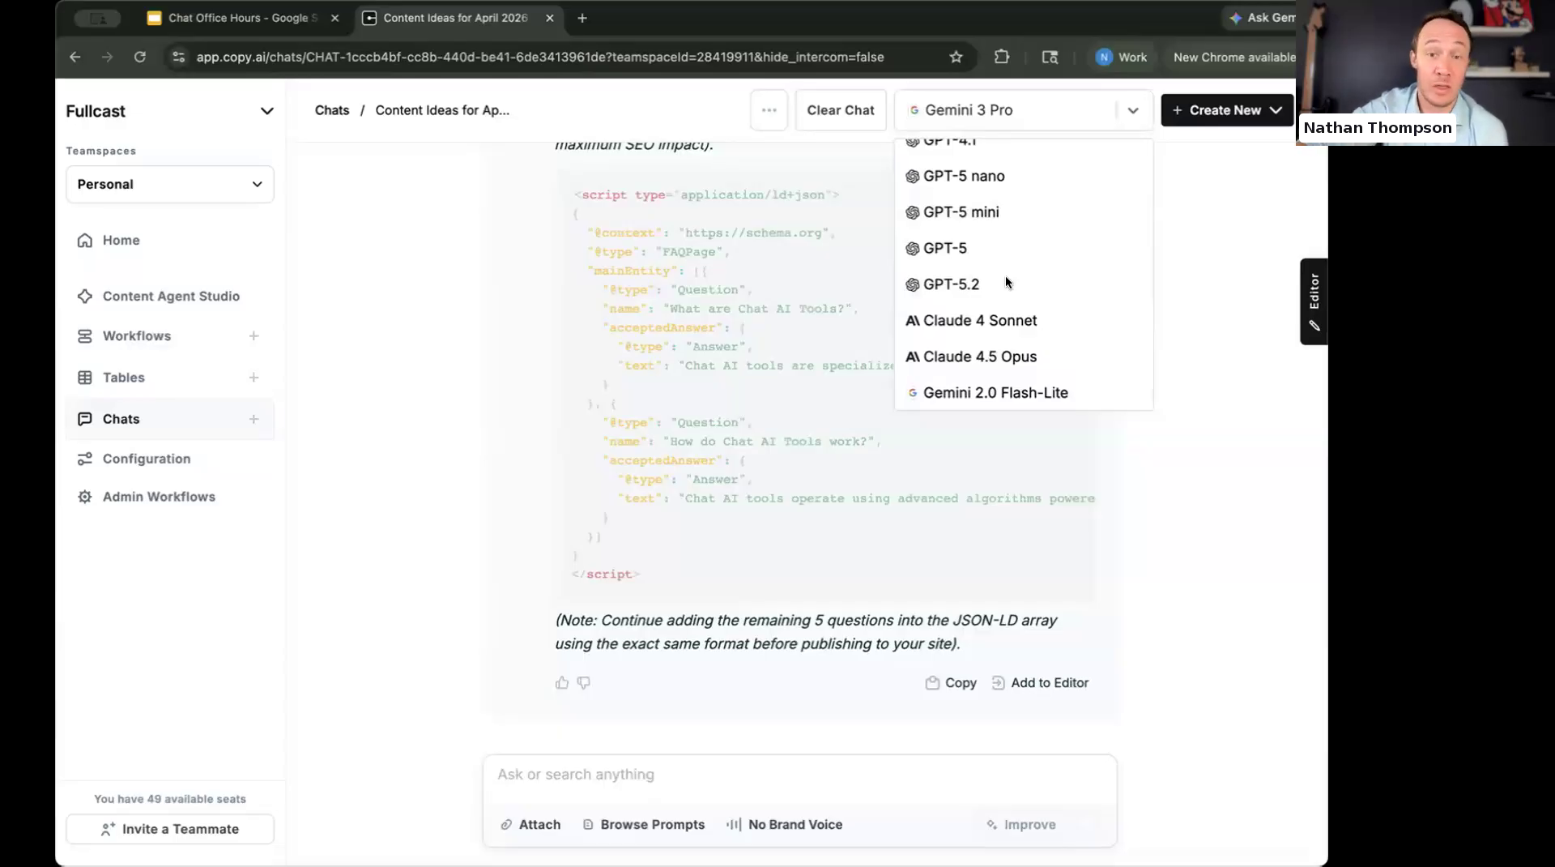
scroll(984, 276, "up", 3)
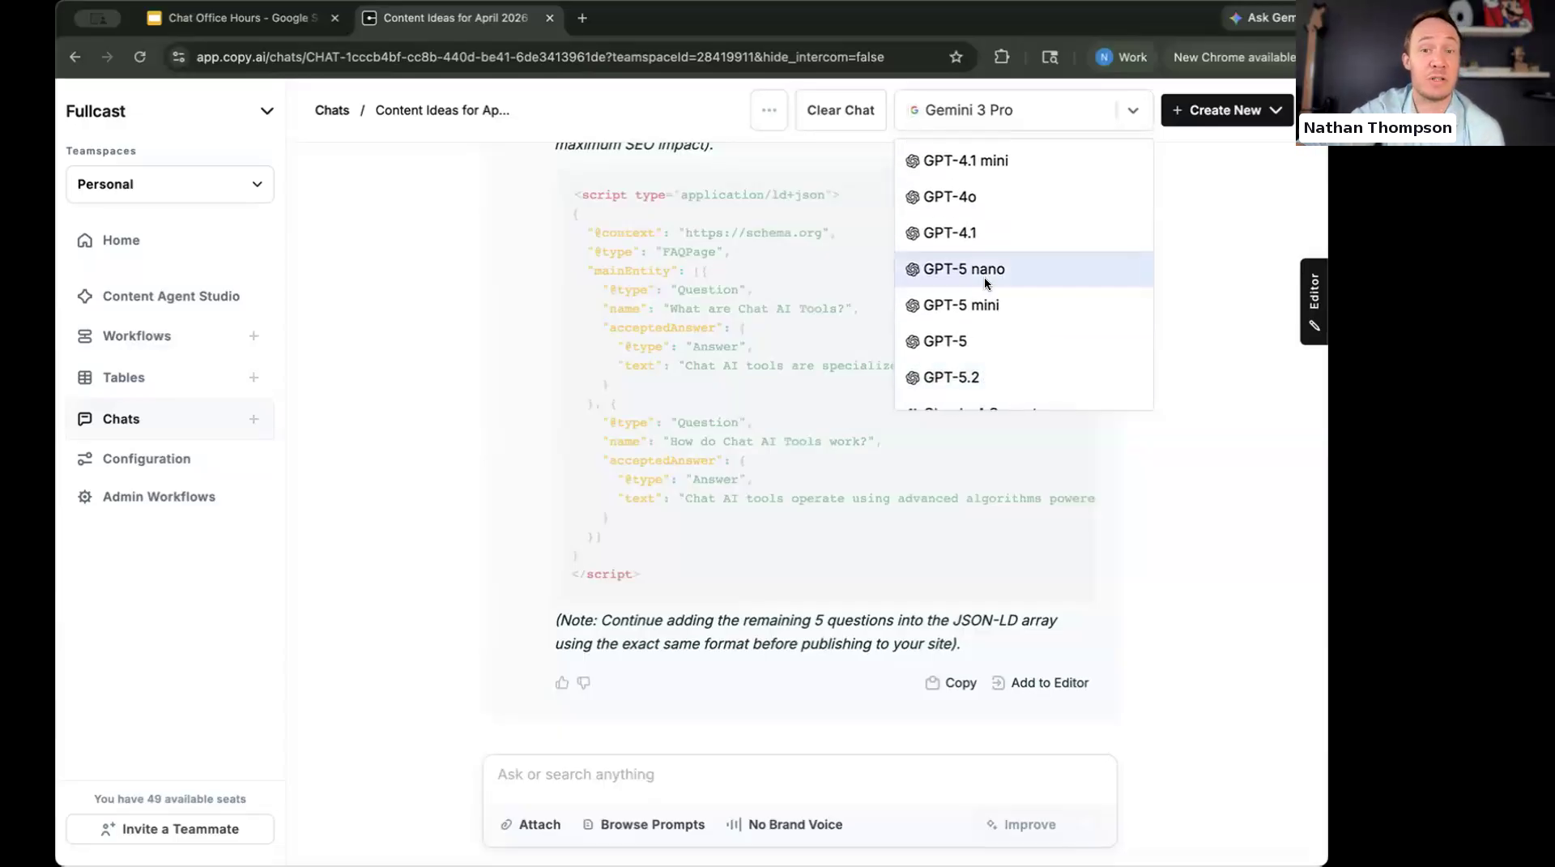
scroll(984, 275, "down", 2)
scroll(984, 276, "down", 5)
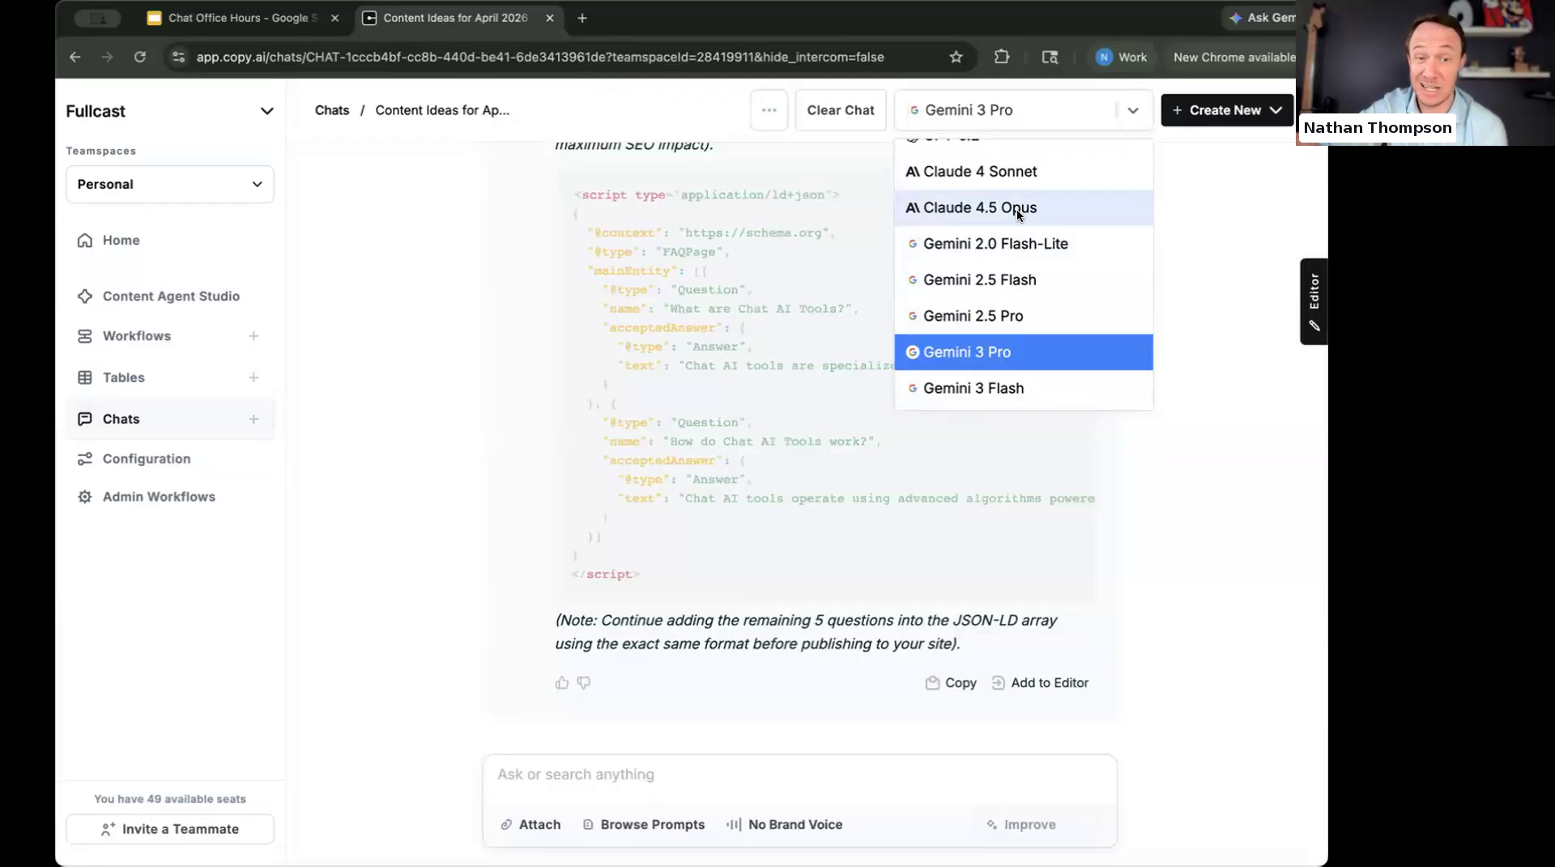
left_click(786, 624)
Set Claude 4.5 Opus as the default chat model and switch only this chat to GPT-5.2.
left_click(1018, 115)
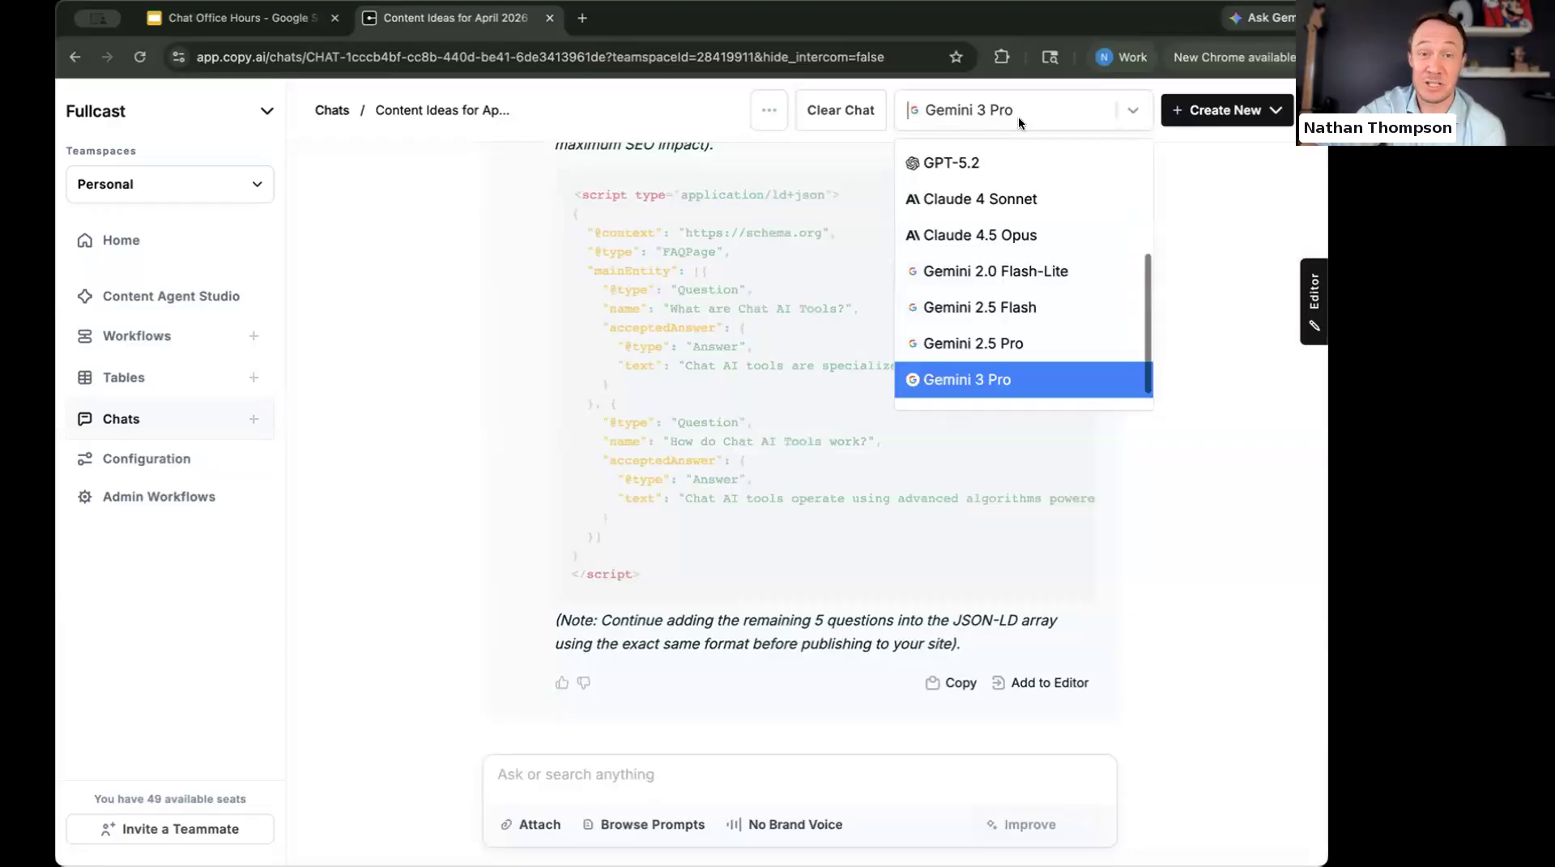
scroll(1003, 233, "down", 1)
left_click(999, 204)
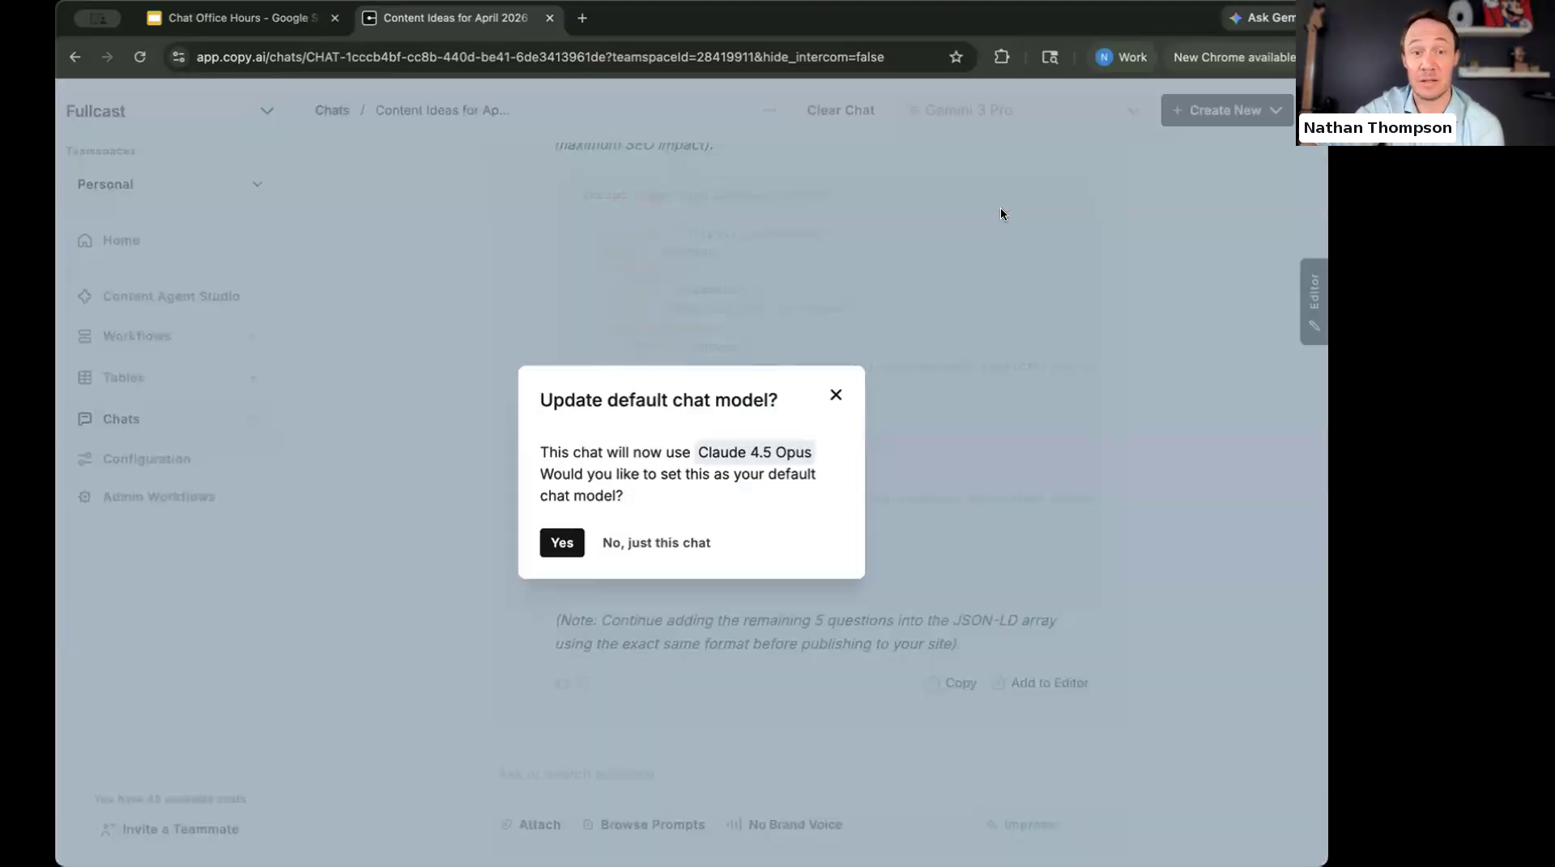
left_click(541, 554)
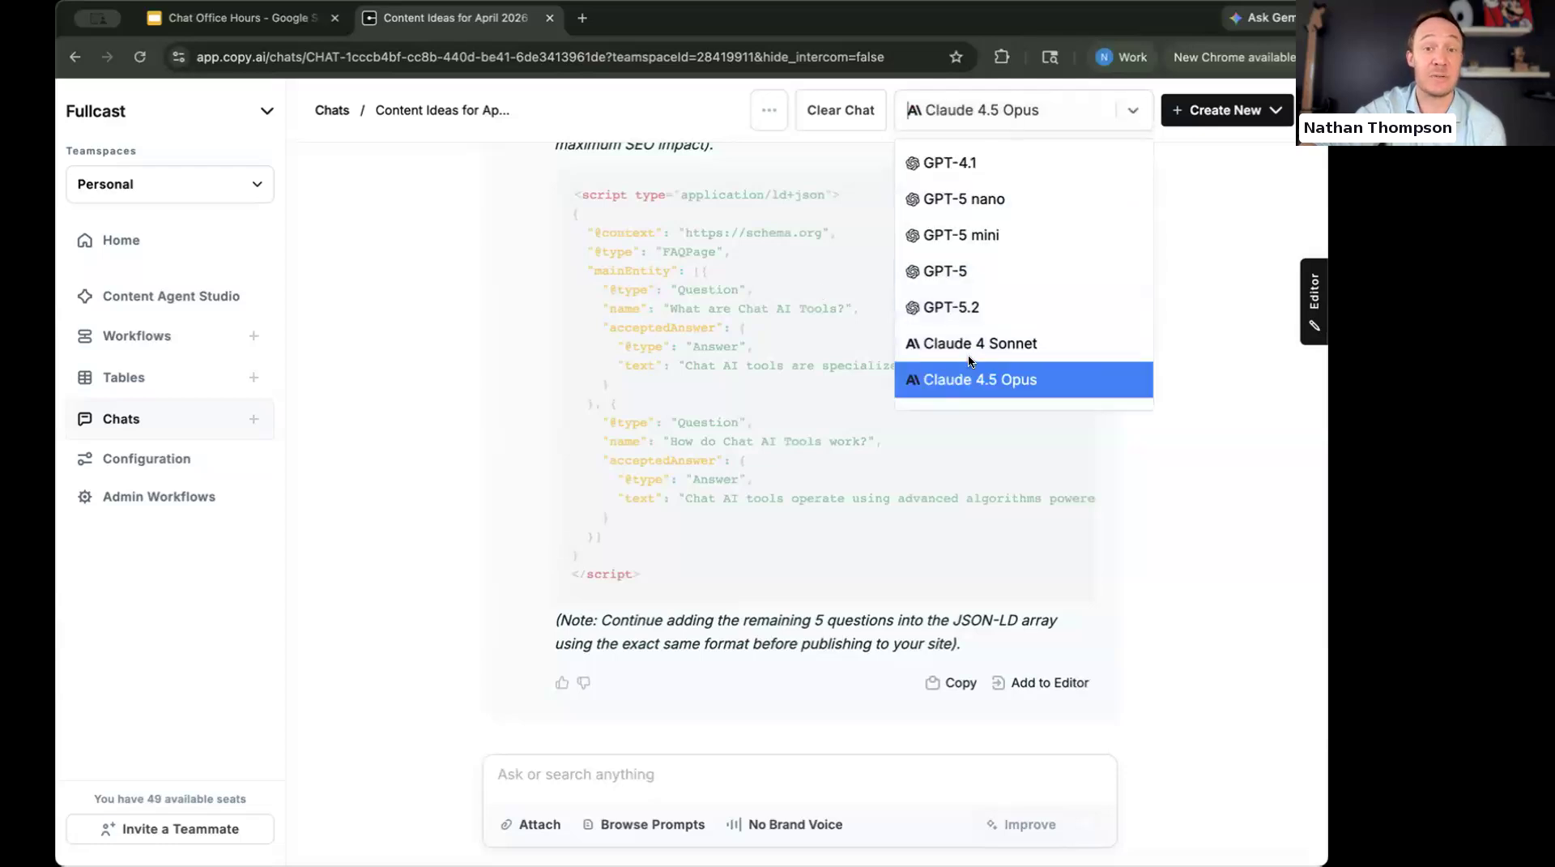
left_click(964, 306)
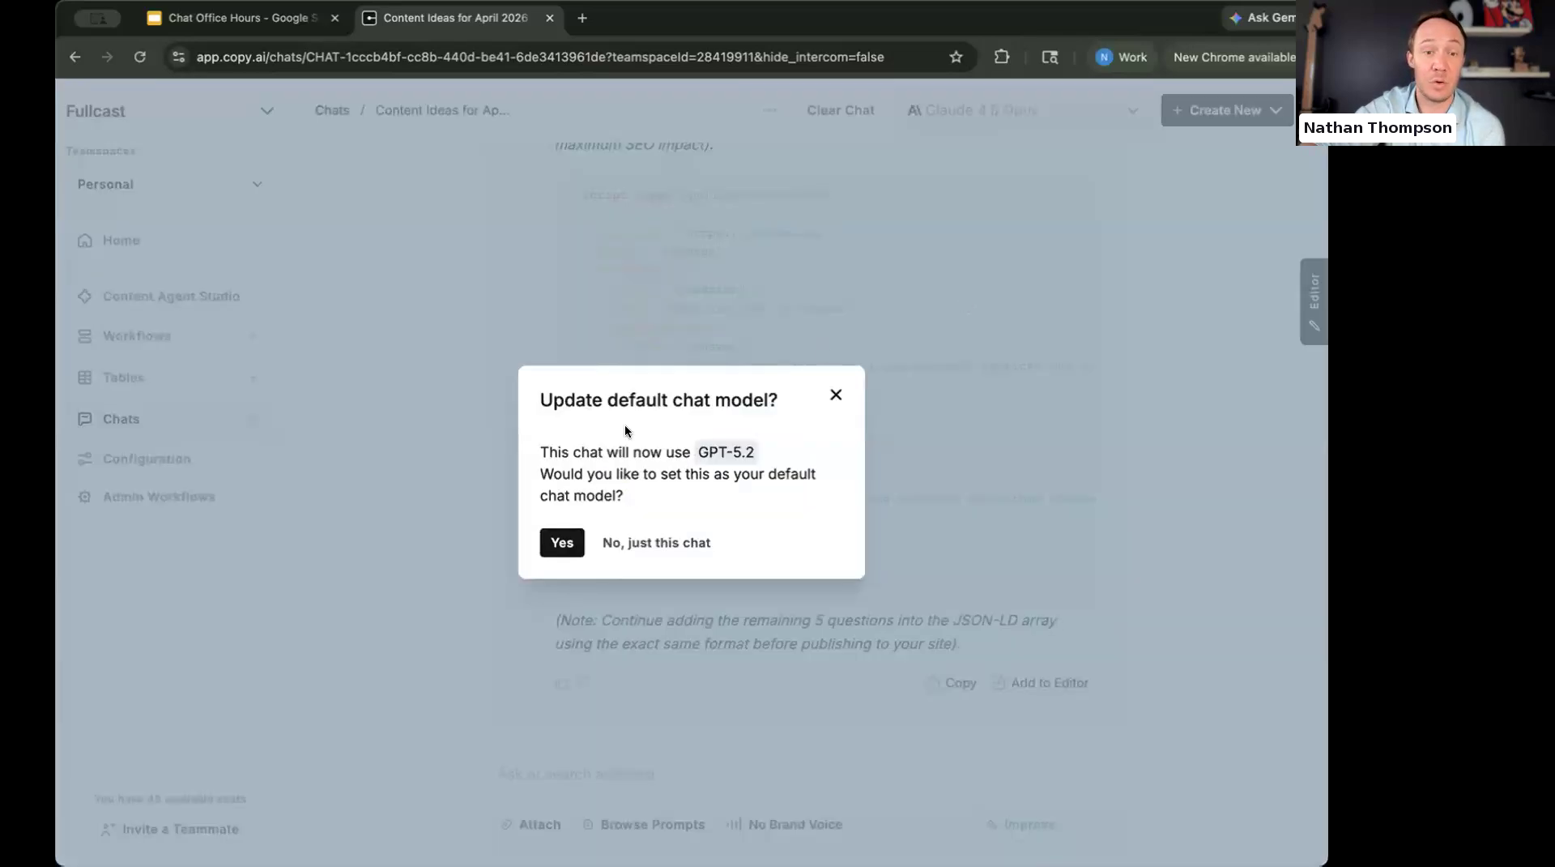
left_click(644, 549)
Switch the chat back to Claude 4.5 Opus and make it the default chat model.
left_click(956, 115)
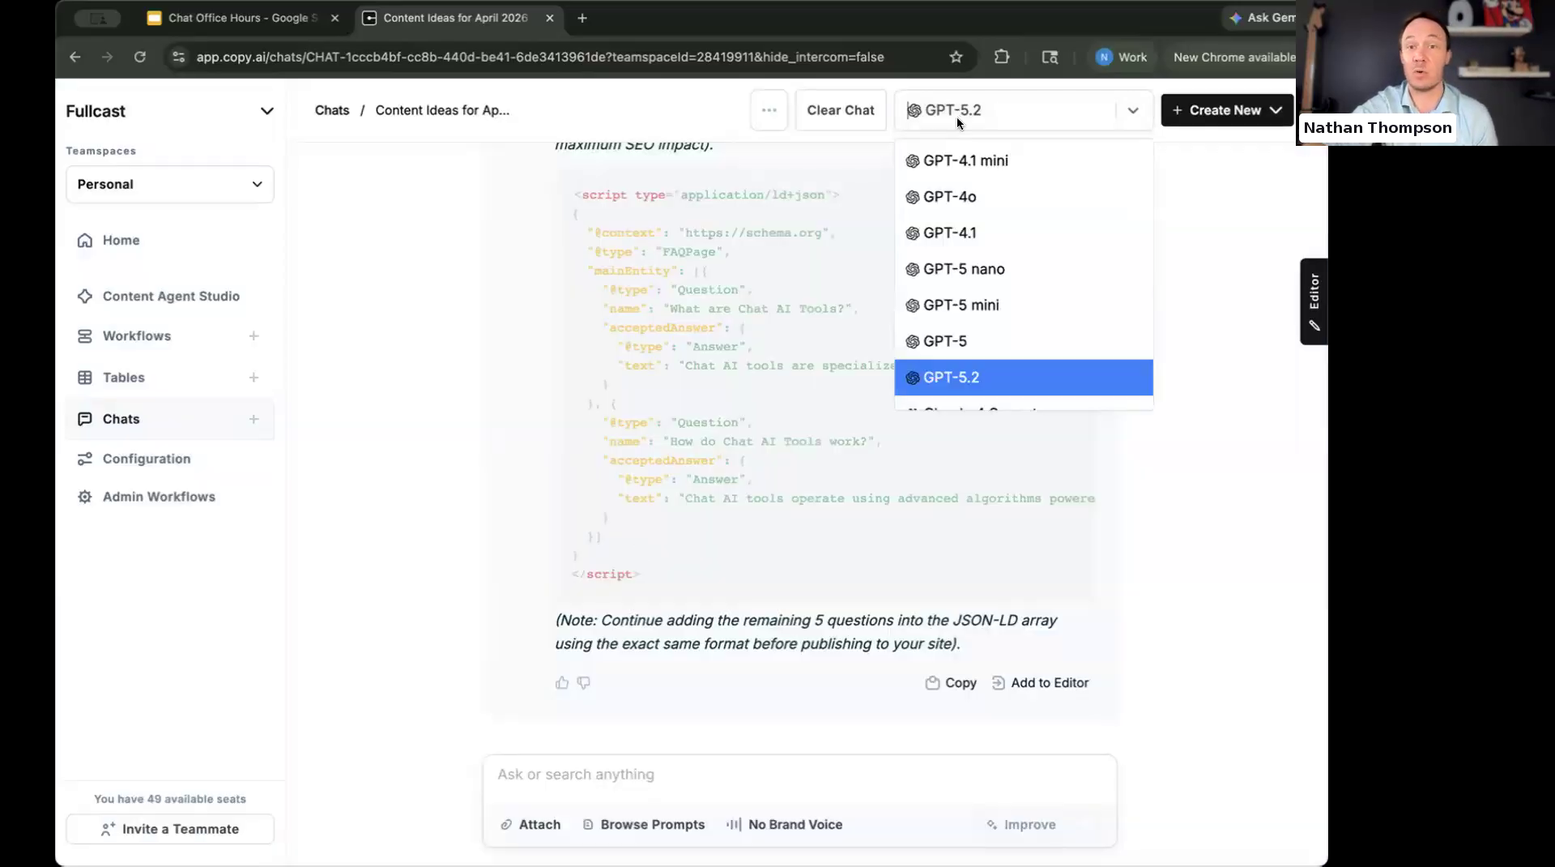
scroll(969, 245, "down", 2)
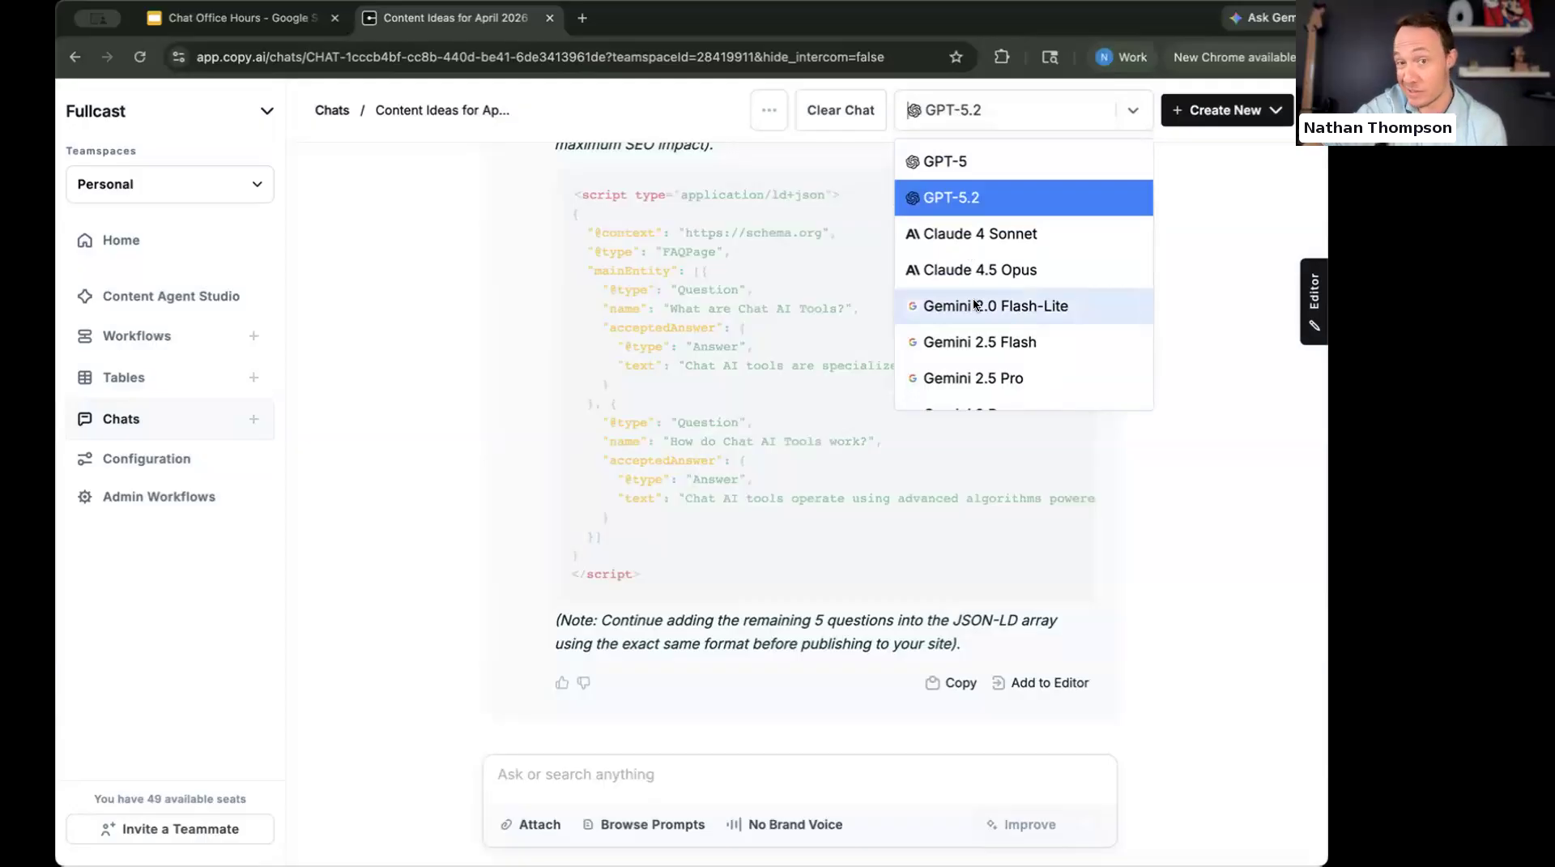
left_click(976, 271)
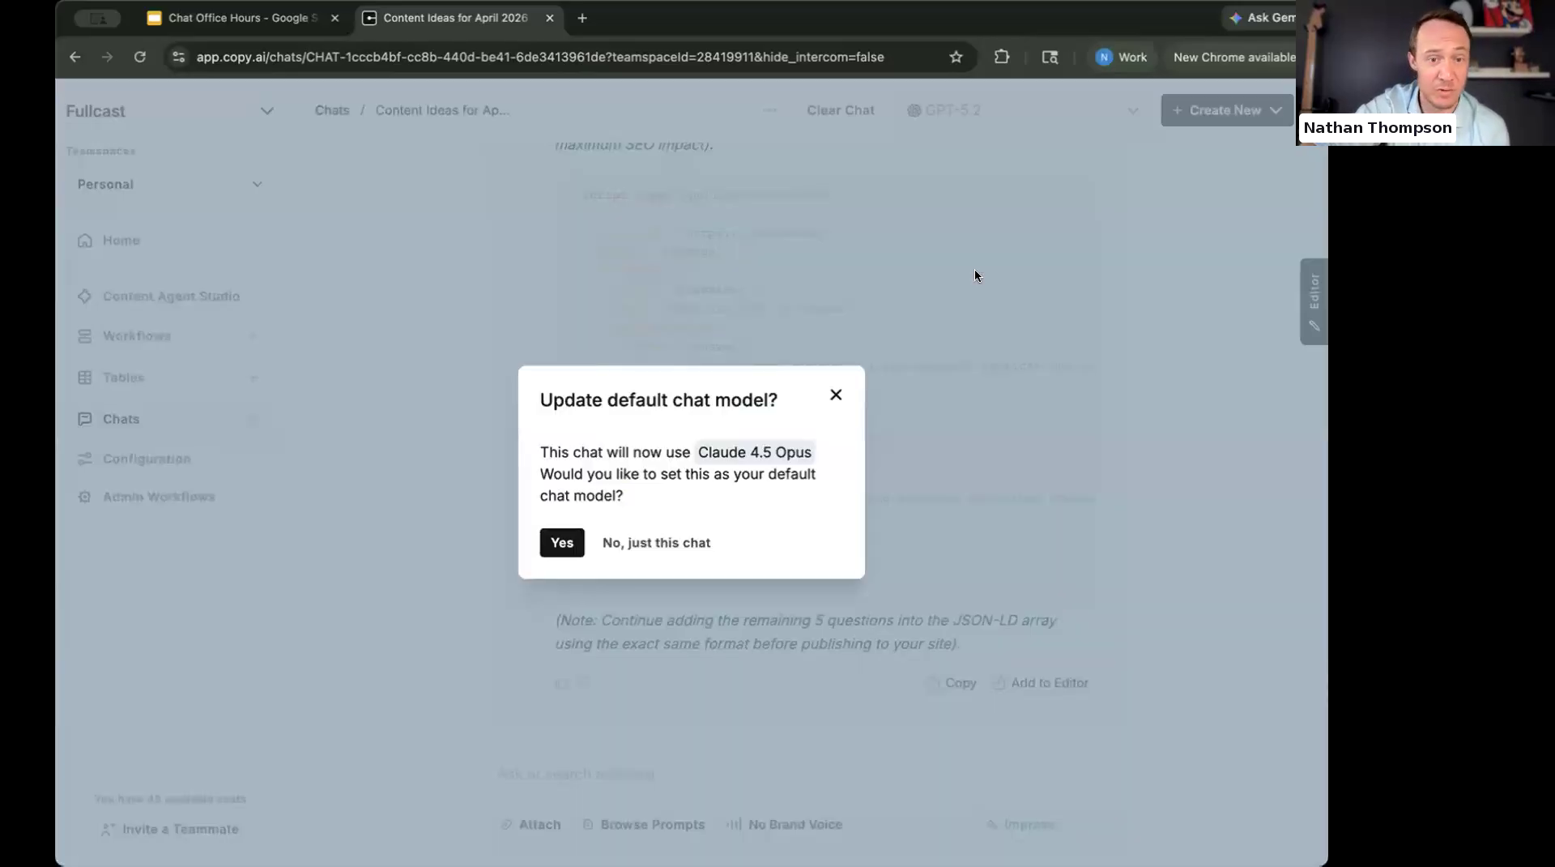
left_click(566, 538)
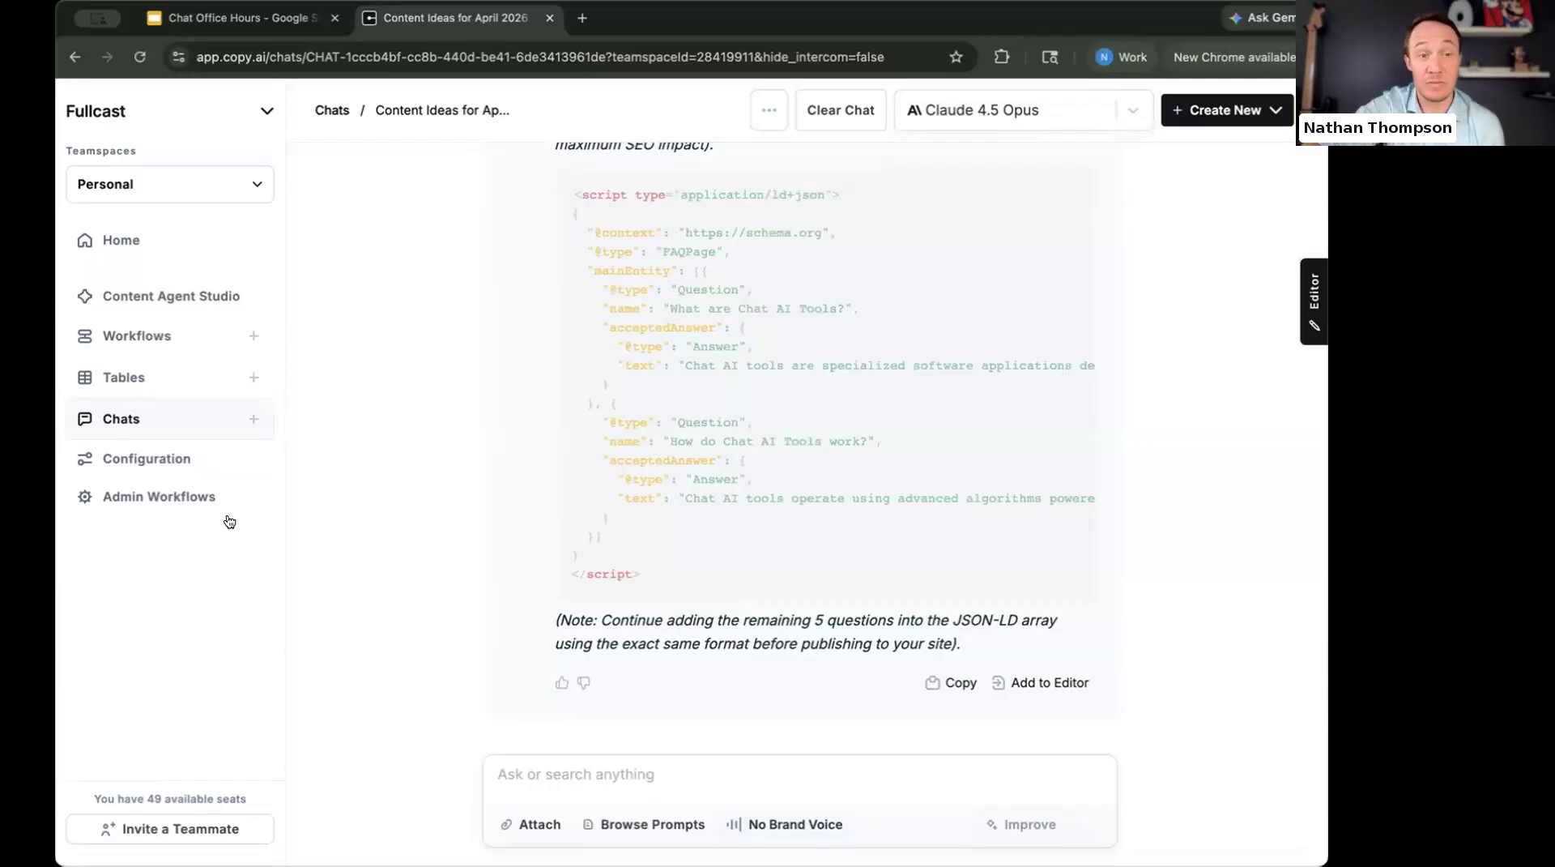
Open the Brand Voice configuration and start adding a new brand voice.
left_click(176, 461)
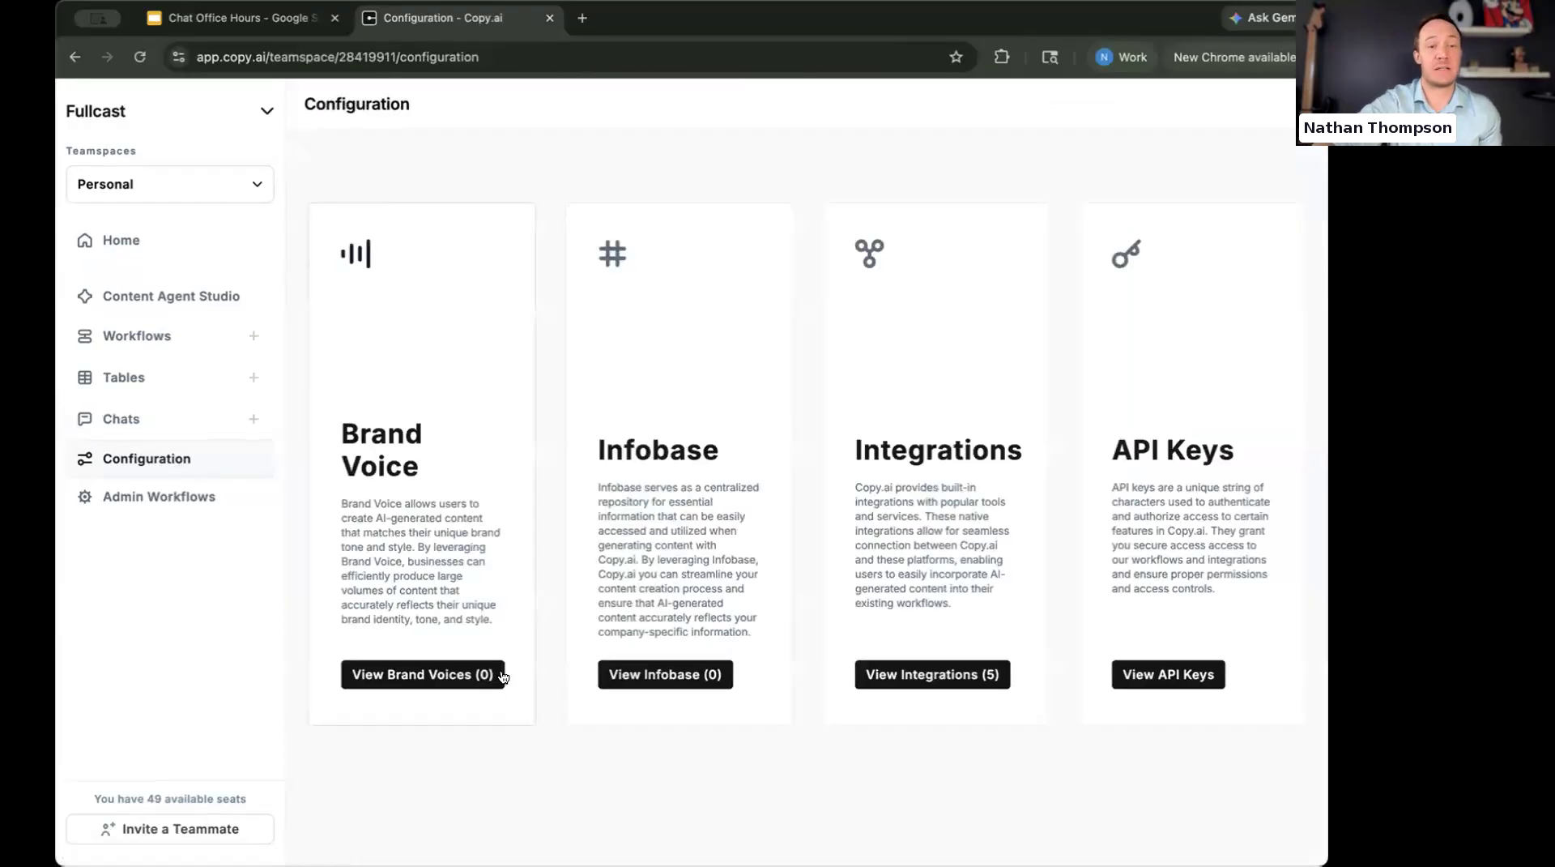
left_click(473, 675)
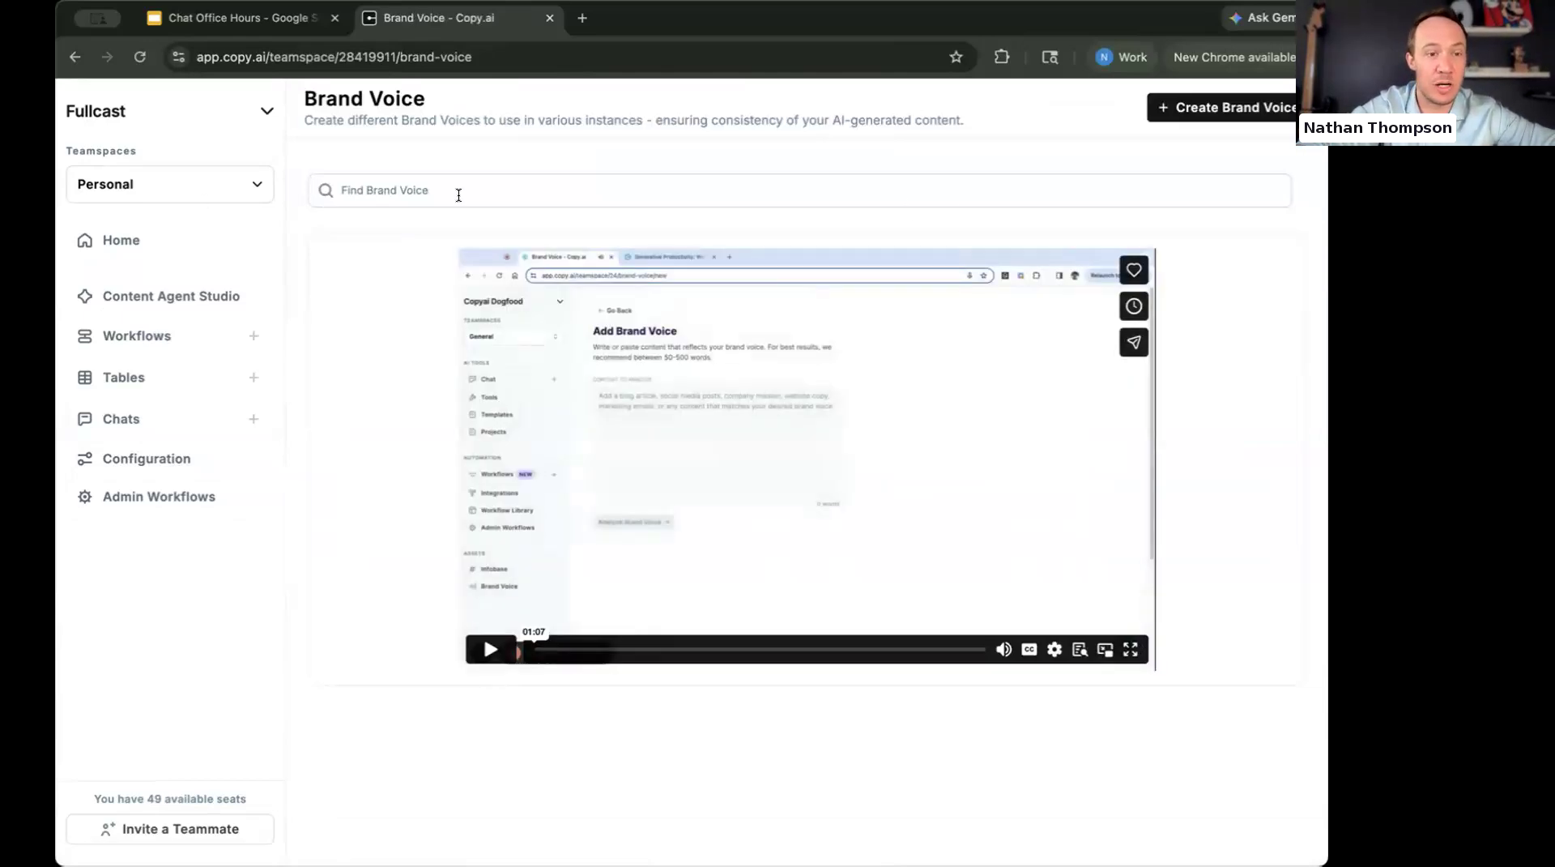
left_click(1176, 110)
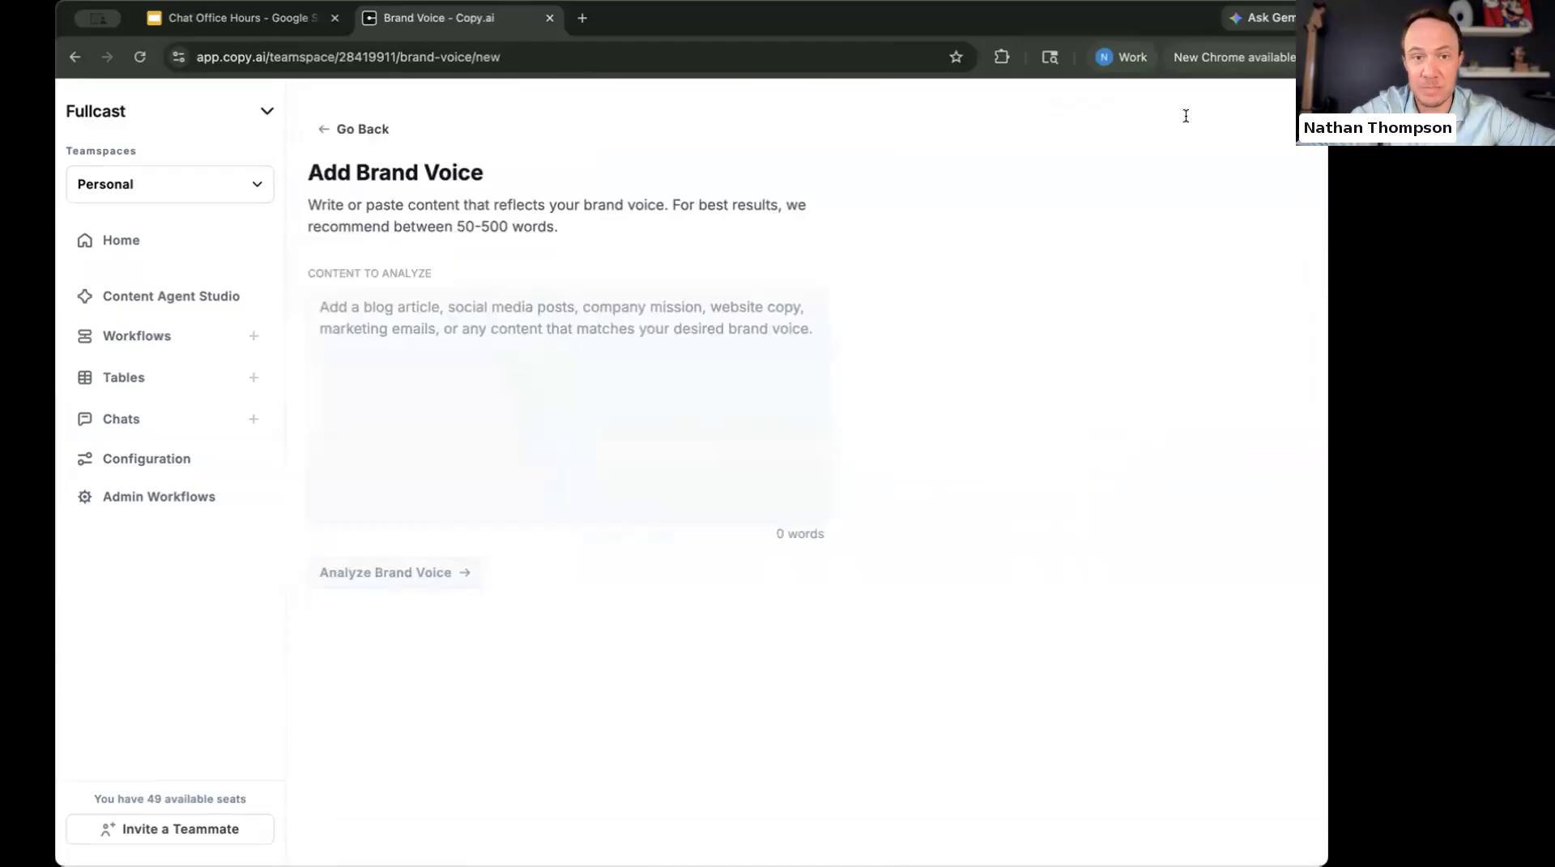
Analyze fullcast.com as the content for the new brand voice and select the generated voice description.
left_click(652, 299)
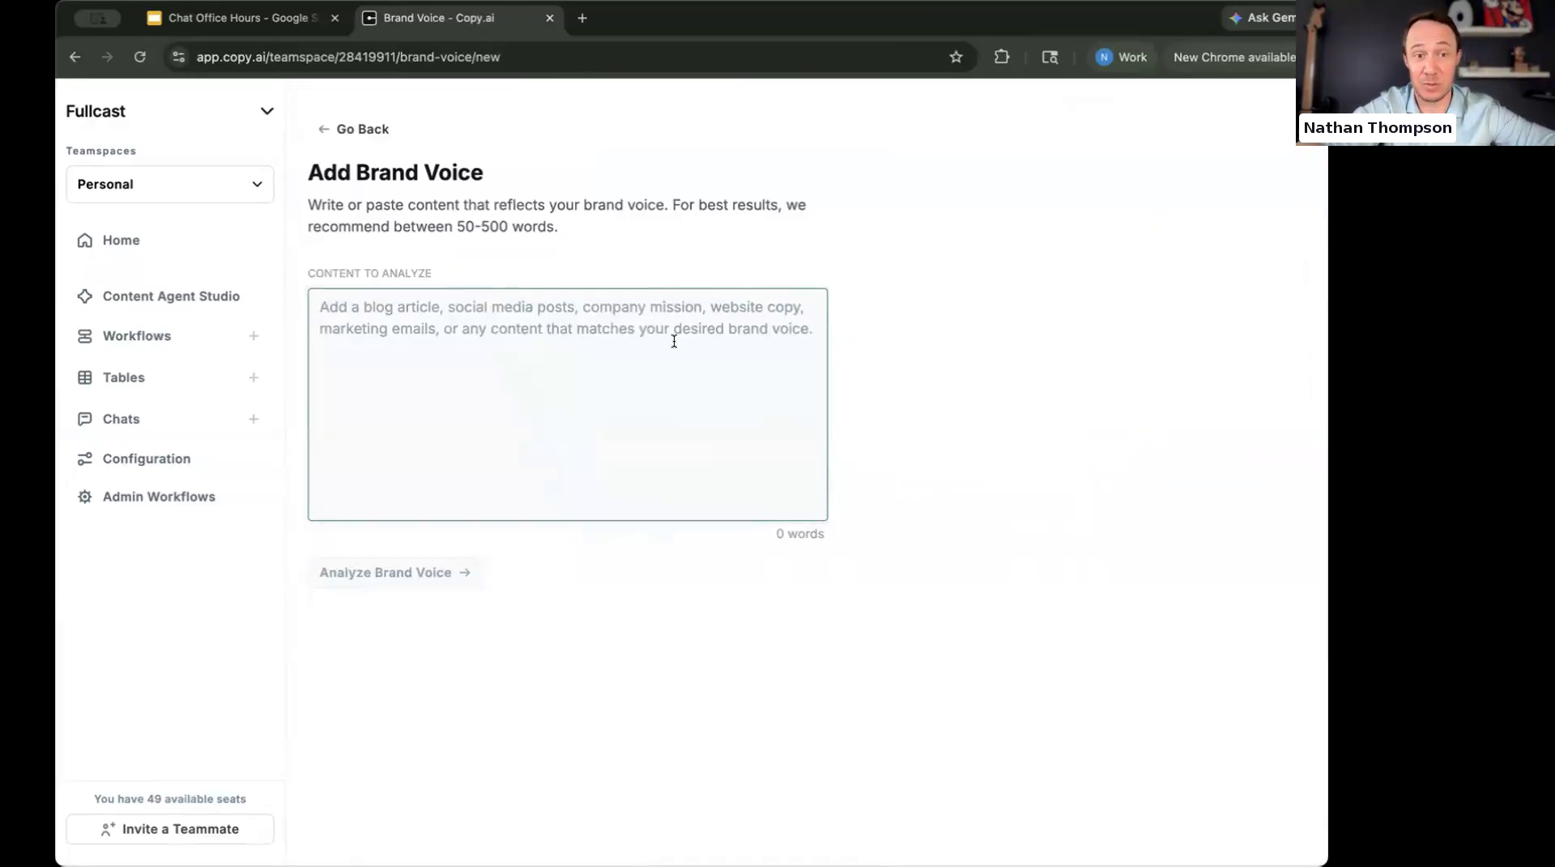
type("fullcast.com")
left_click(449, 562)
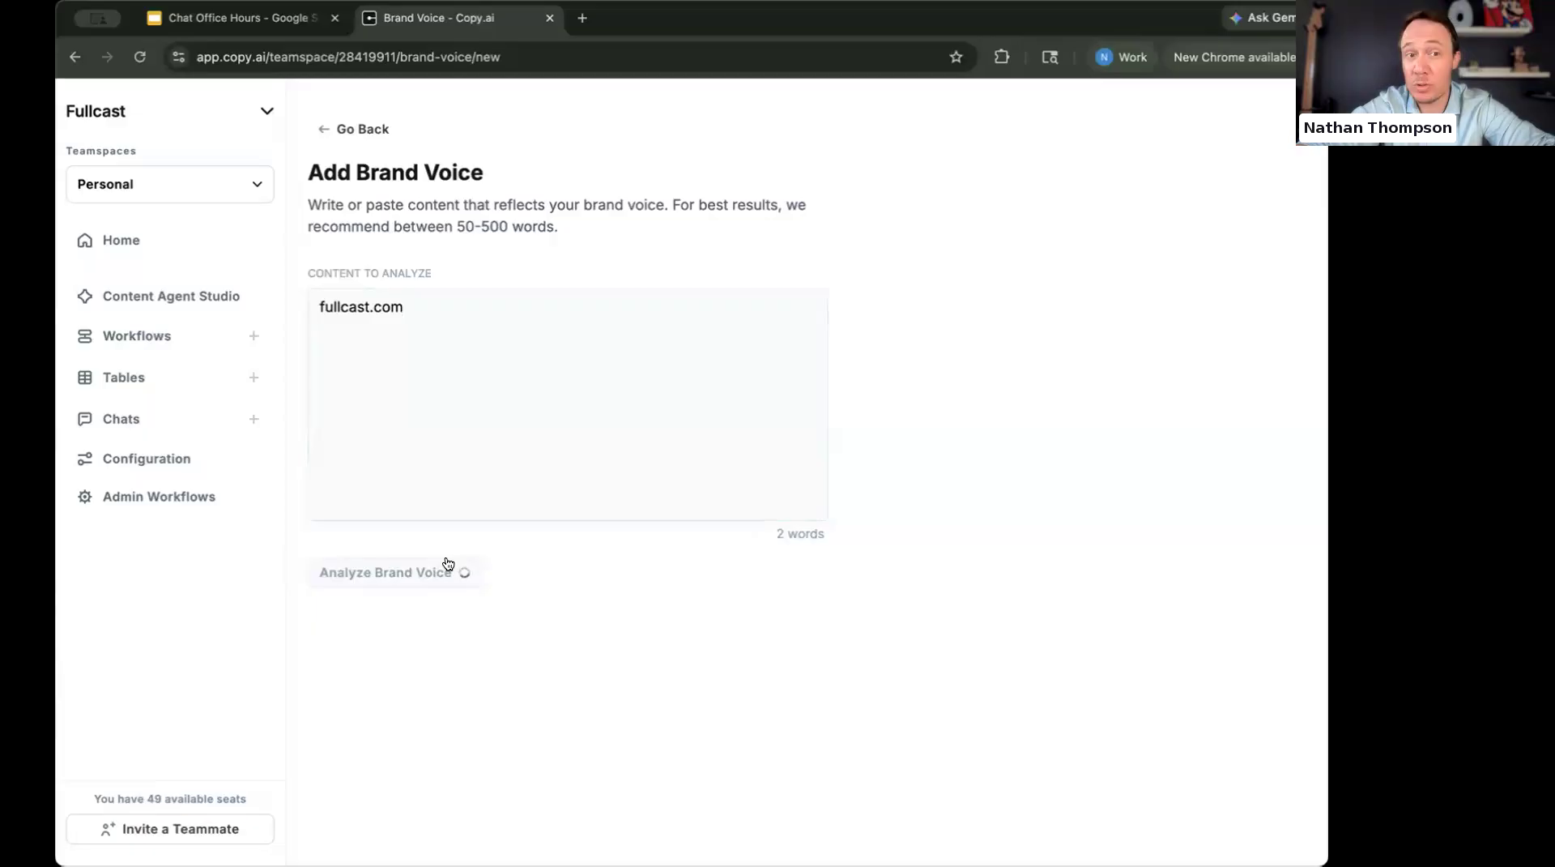
left_click(386, 384)
key("super+a")
scroll(385, 384, "down", 2)
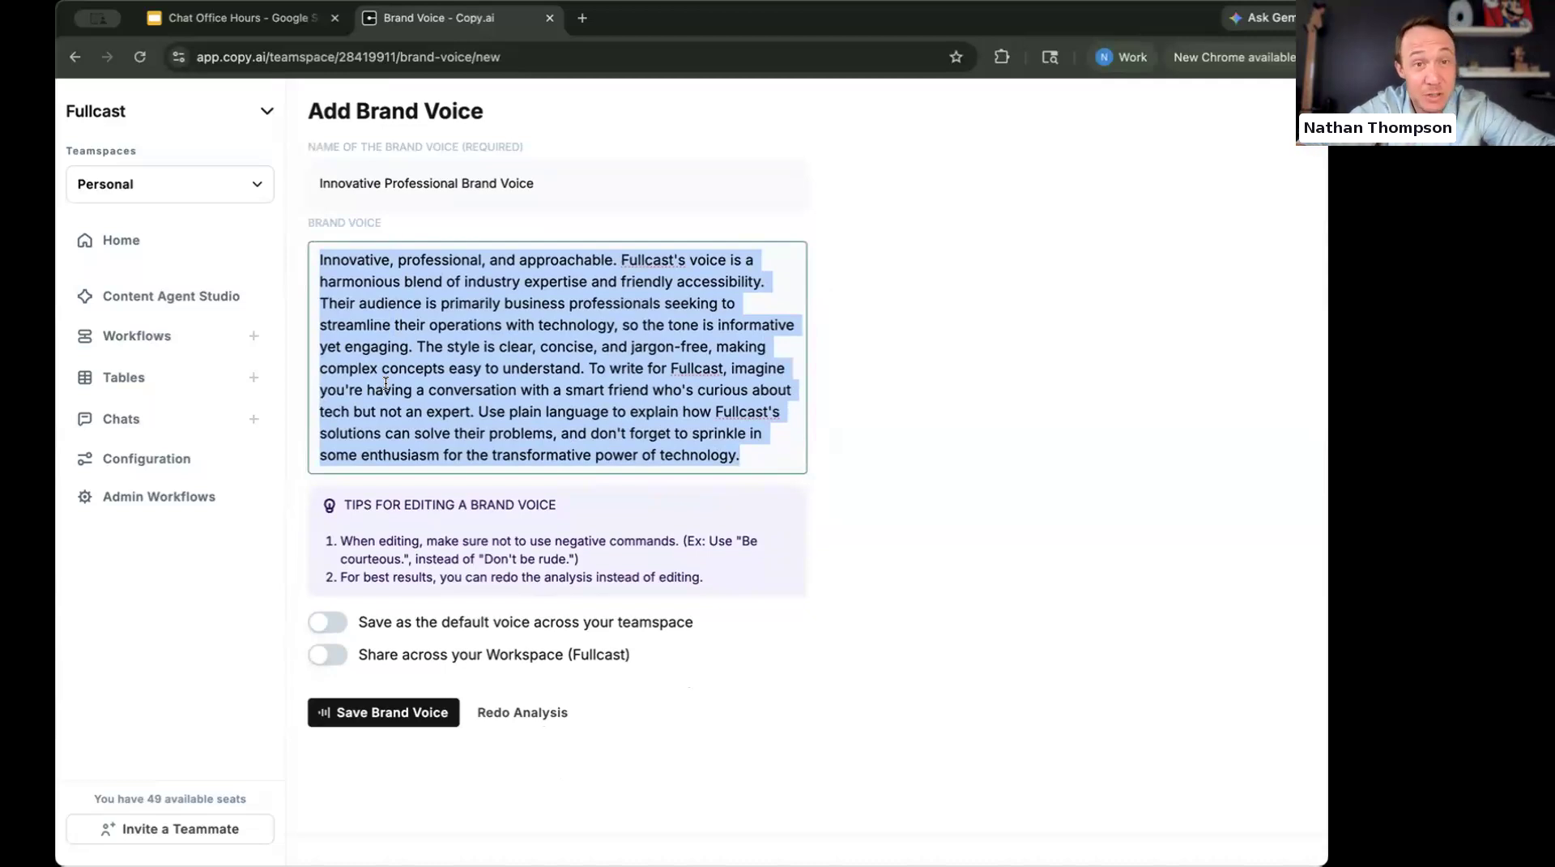
Open copy.ai/blog in a new browser tab and go to the recent post "SEO Copywriting AI: Transform Your Content".
left_click(580, 17)
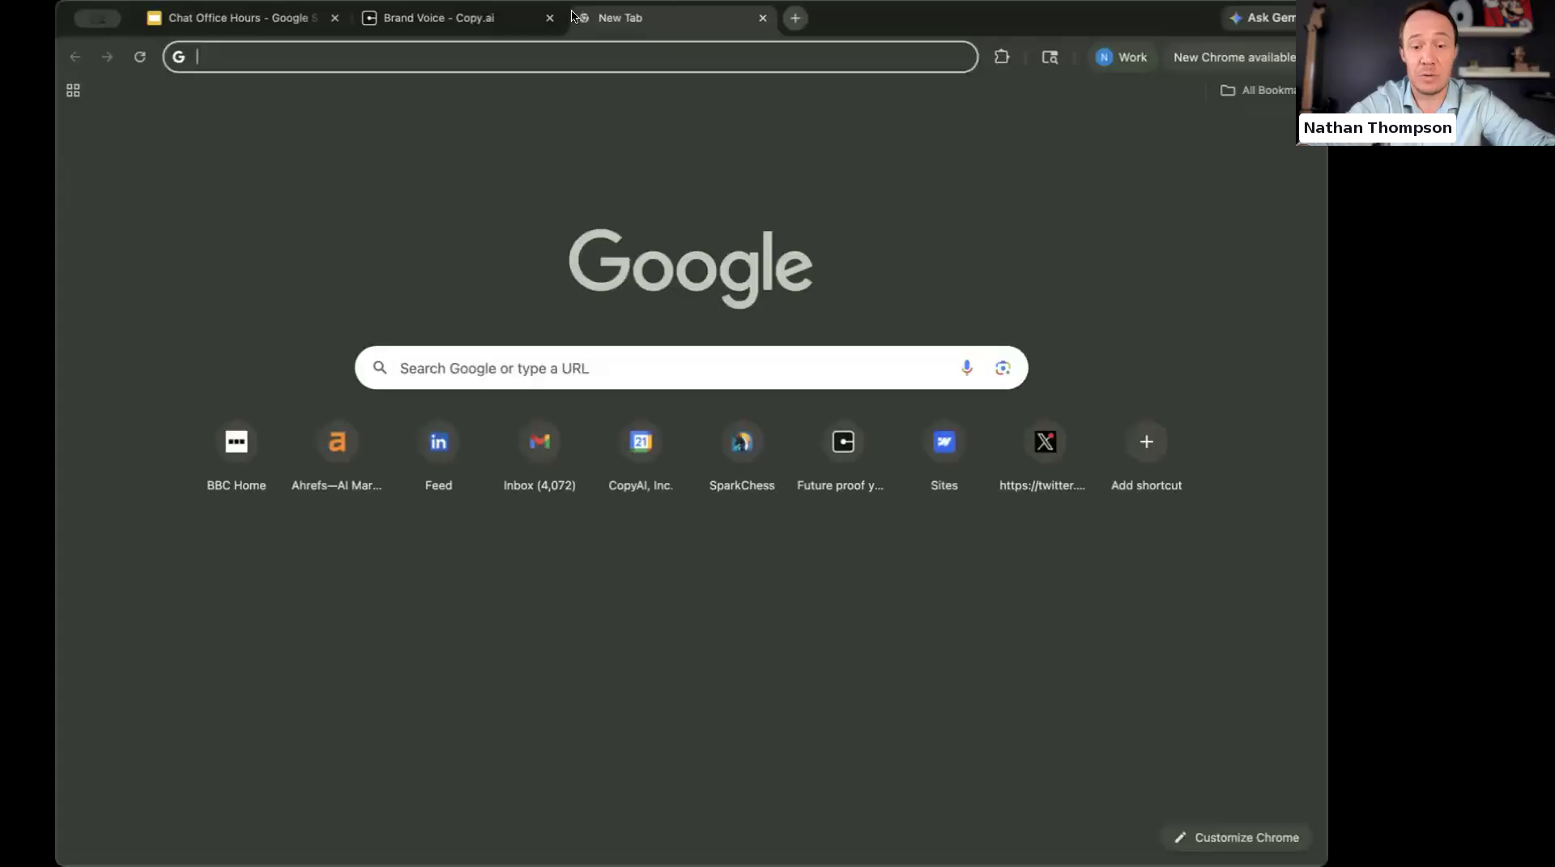
type("copy.ai/")
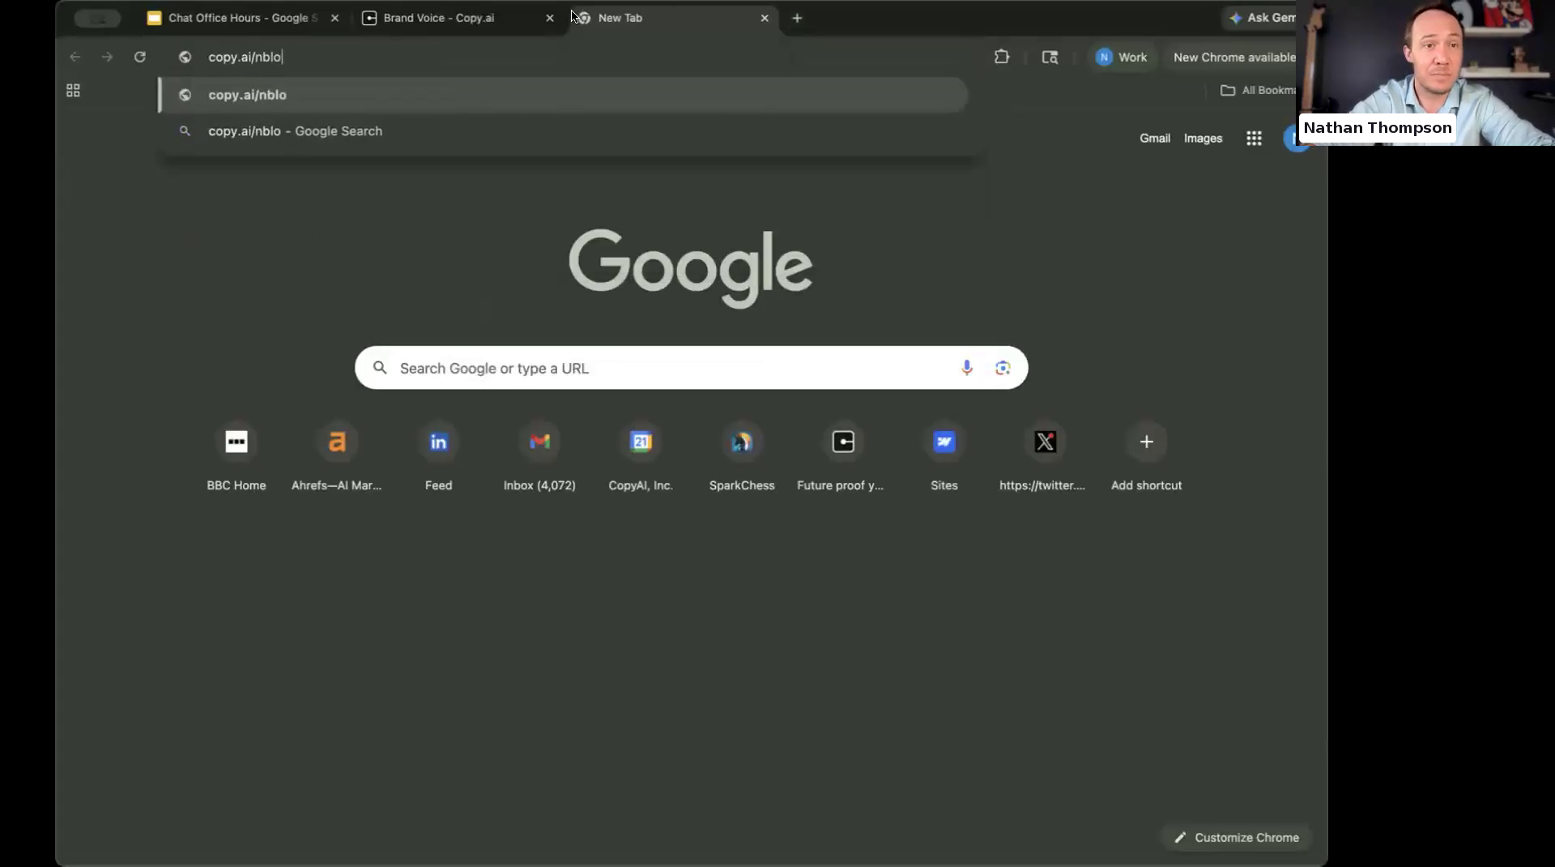
type("blog")
key("Return")
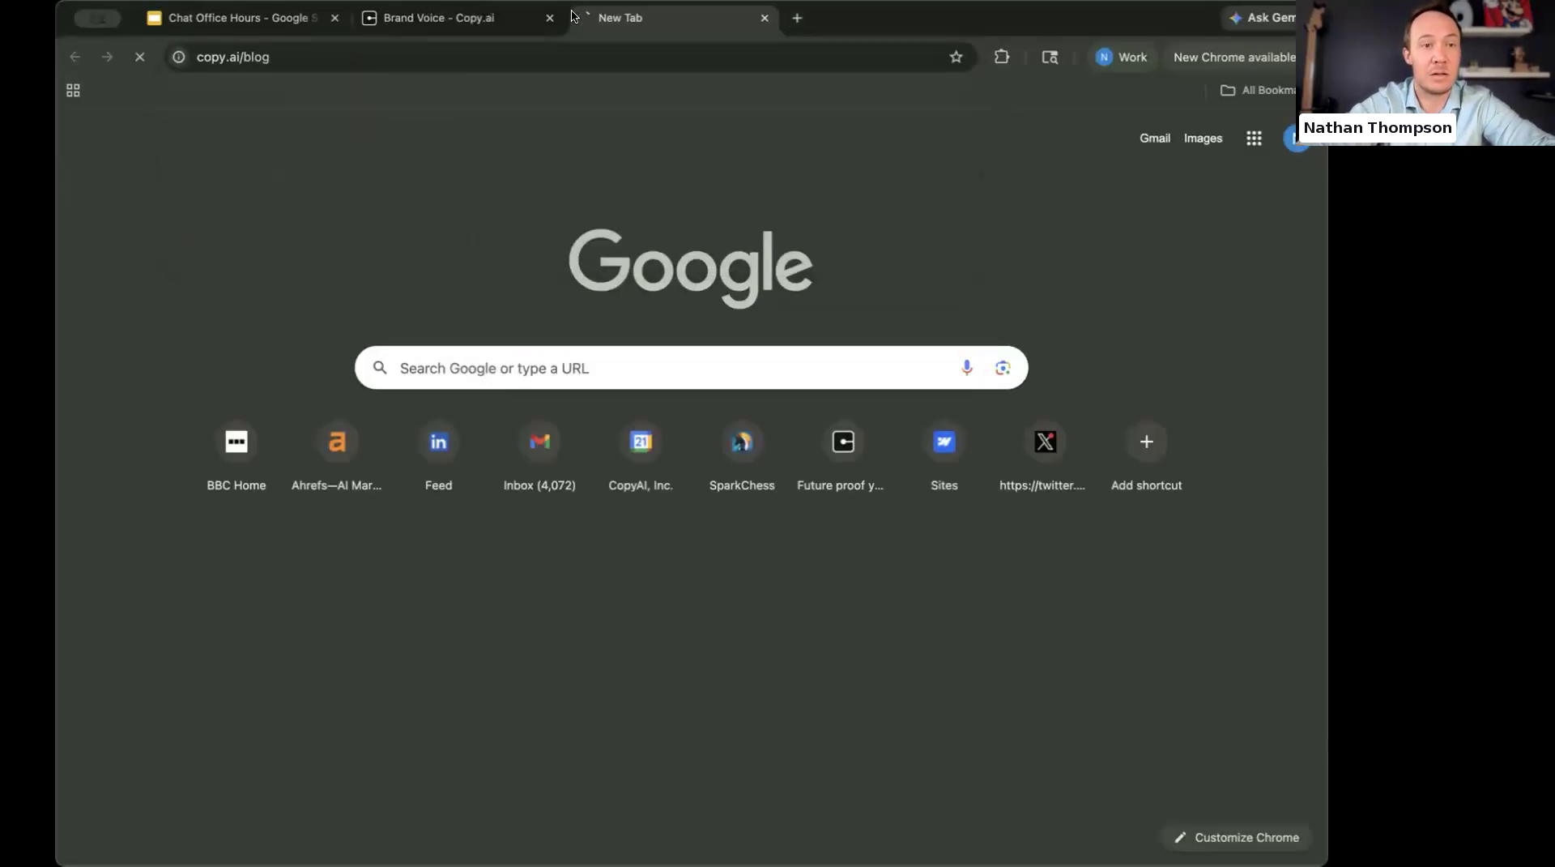
scroll(661, 216, "down", 5)
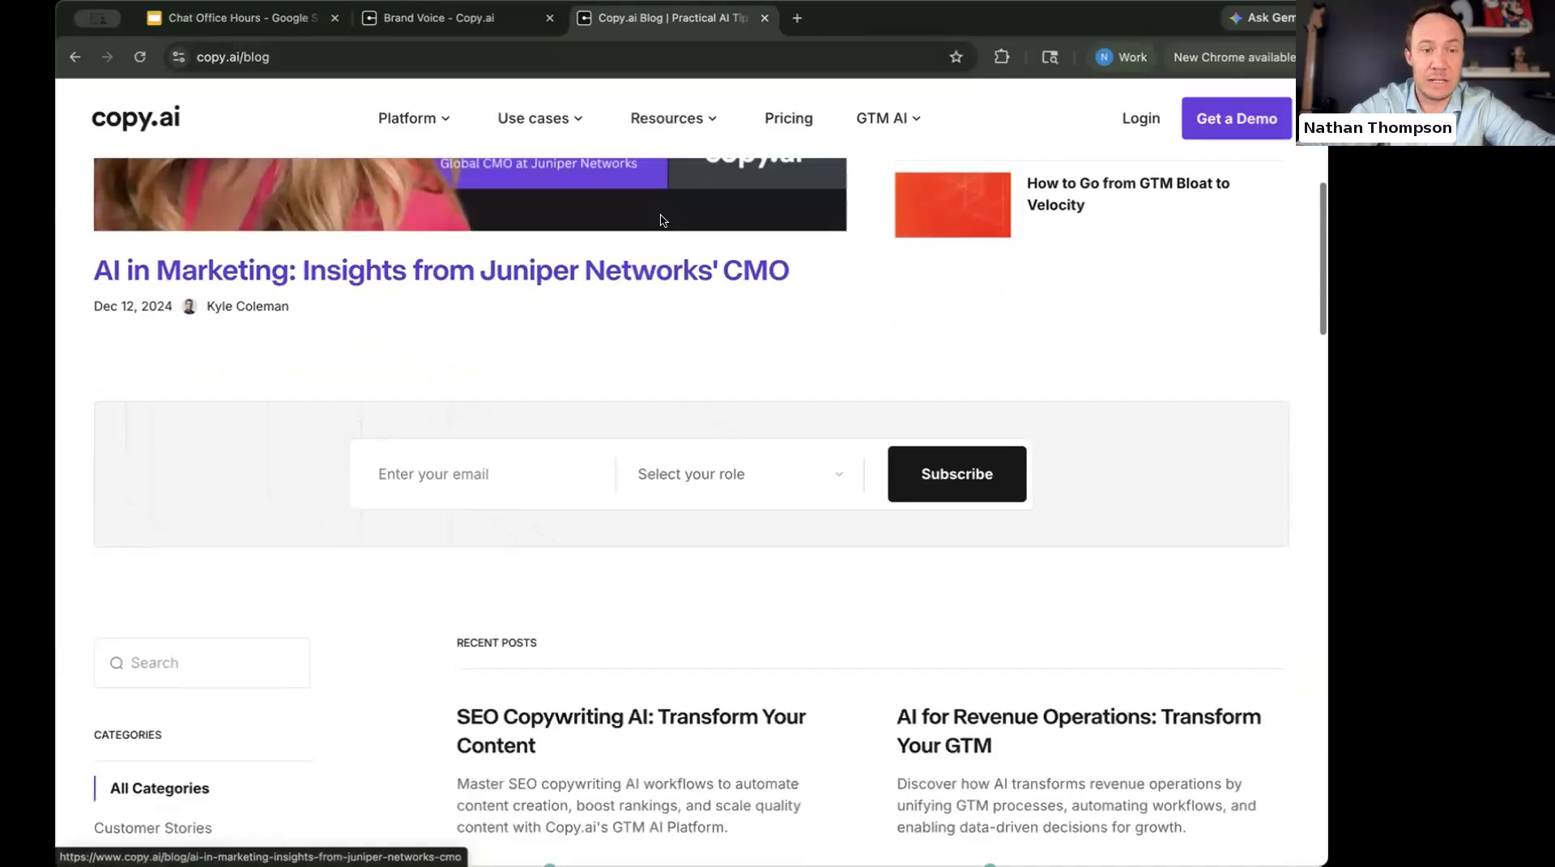
scroll(660, 219, "down", 3)
left_click(570, 494)
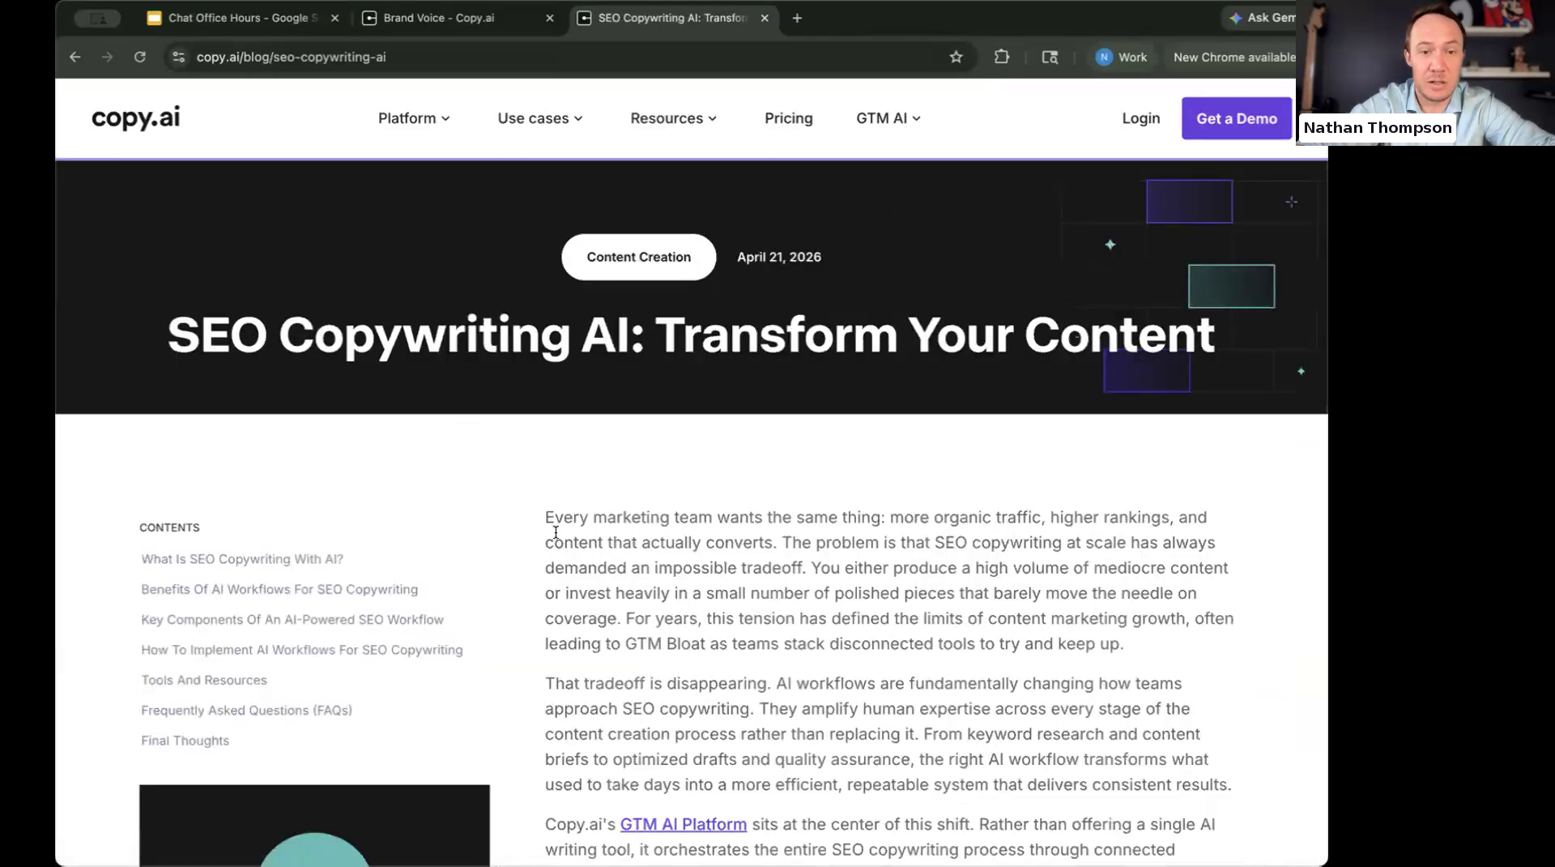
Copy the first two paragraphs under the article heading "What Is SEO Copywriting With AI?".
left_click_drag(542, 506, 555, 531)
scroll(555, 531, "down", 8)
left_click_drag(545, 459, 939, 704)
key("super+c")
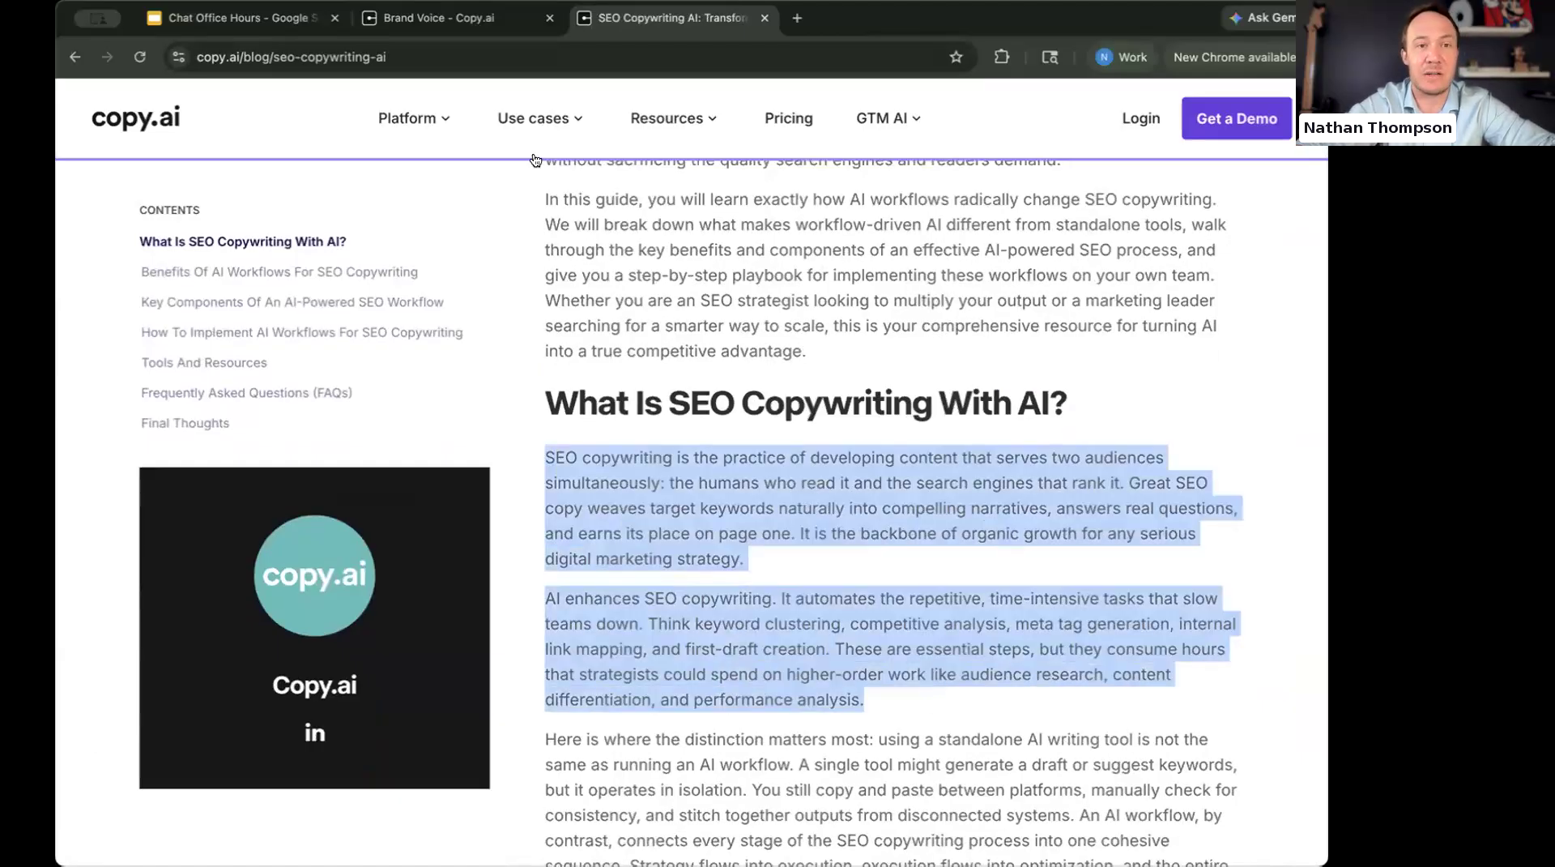
Return to the new brand voice, replace its content with the copied article paragraphs and run the analysis, repeating it once.
key("ctrl+shift+Tab")
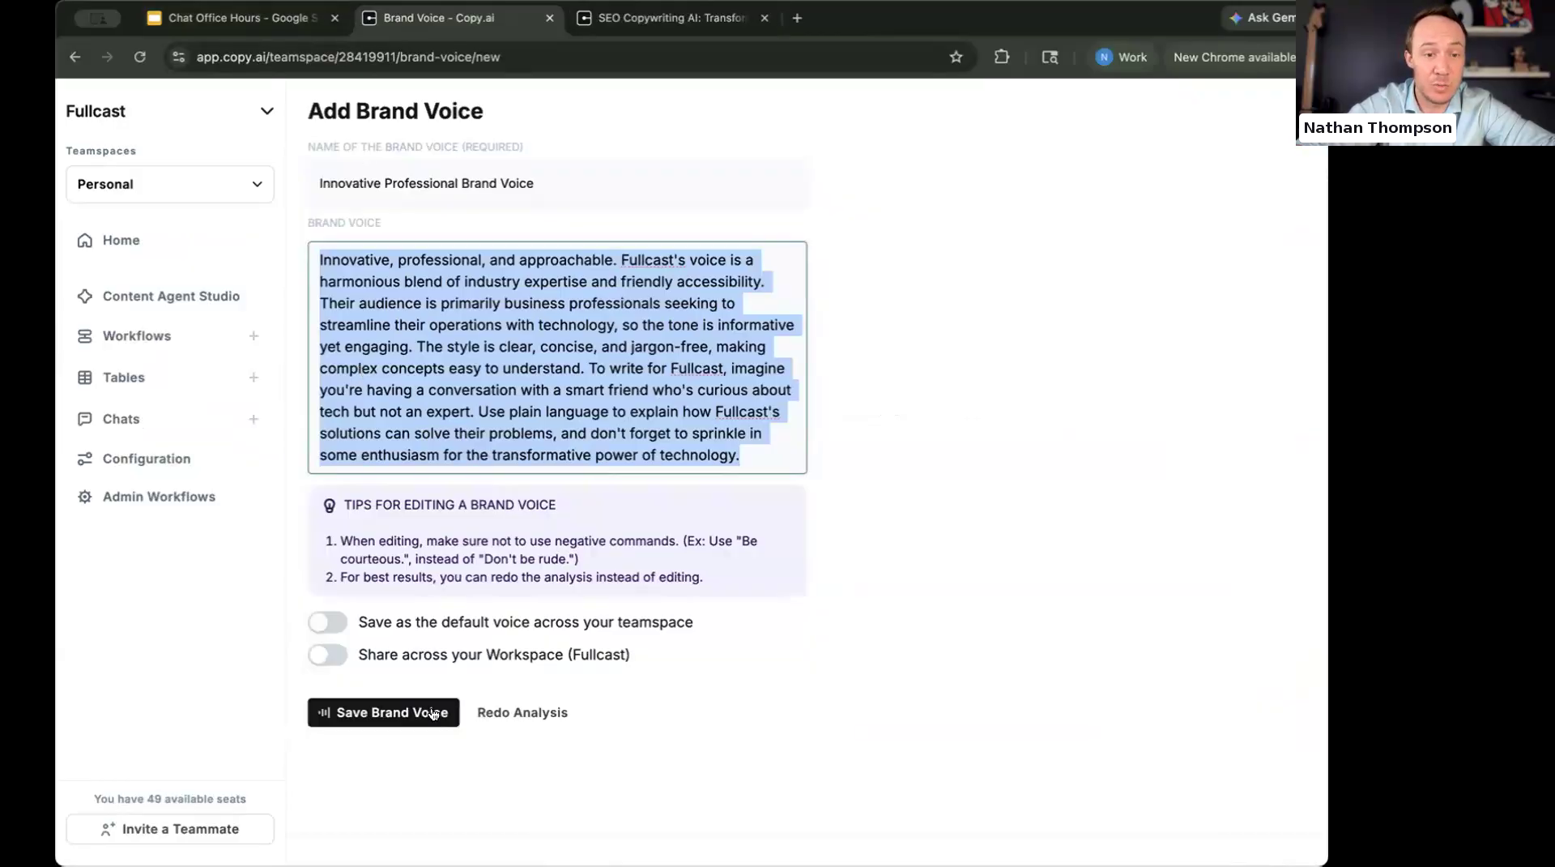
left_click(506, 713)
double_click(433, 260)
key("super+v")
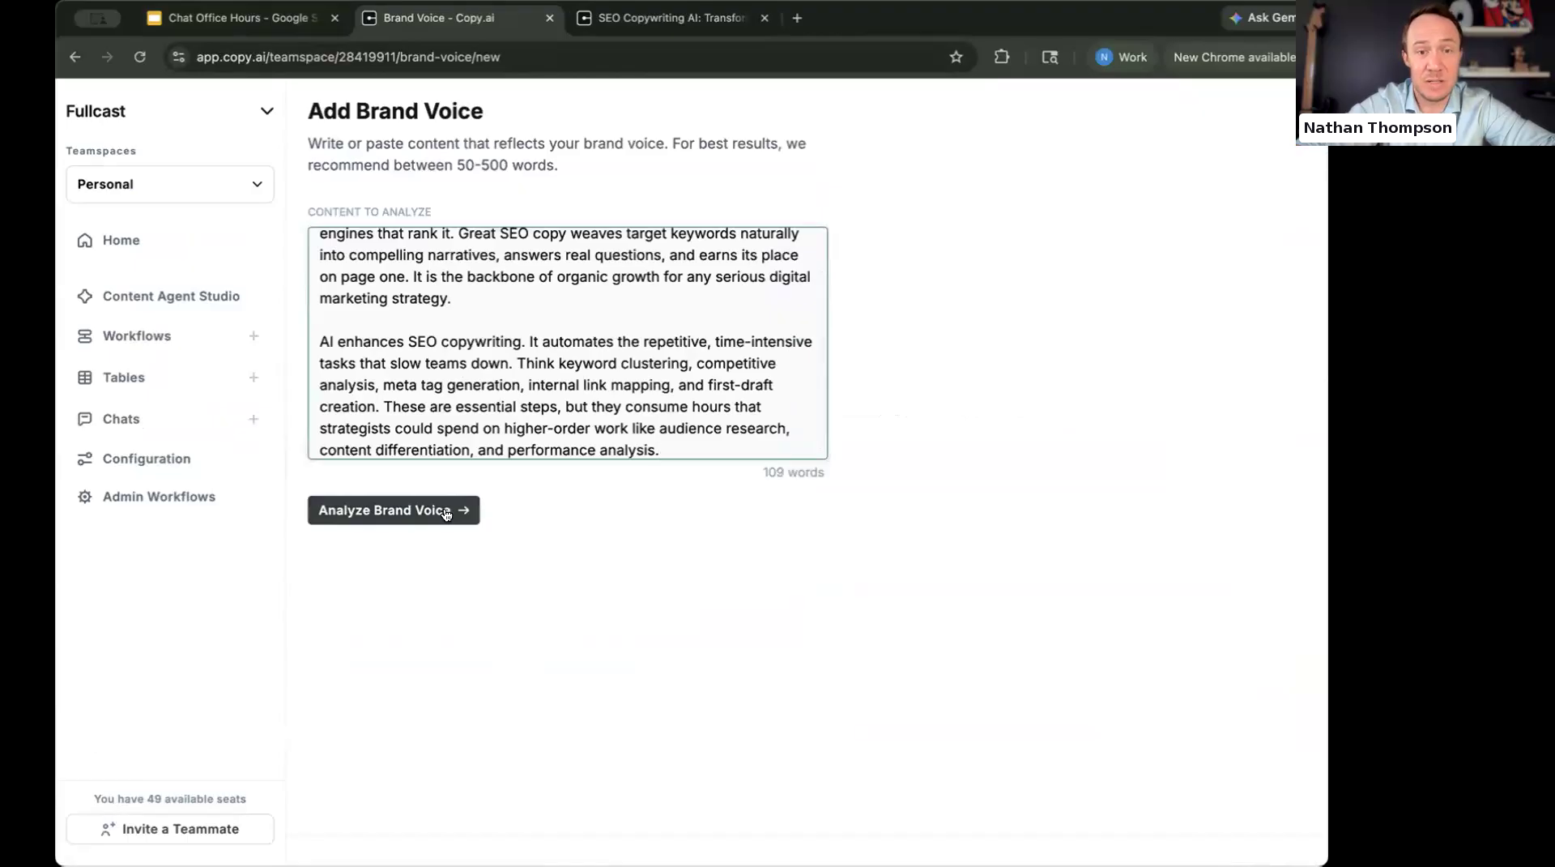
left_click(446, 510)
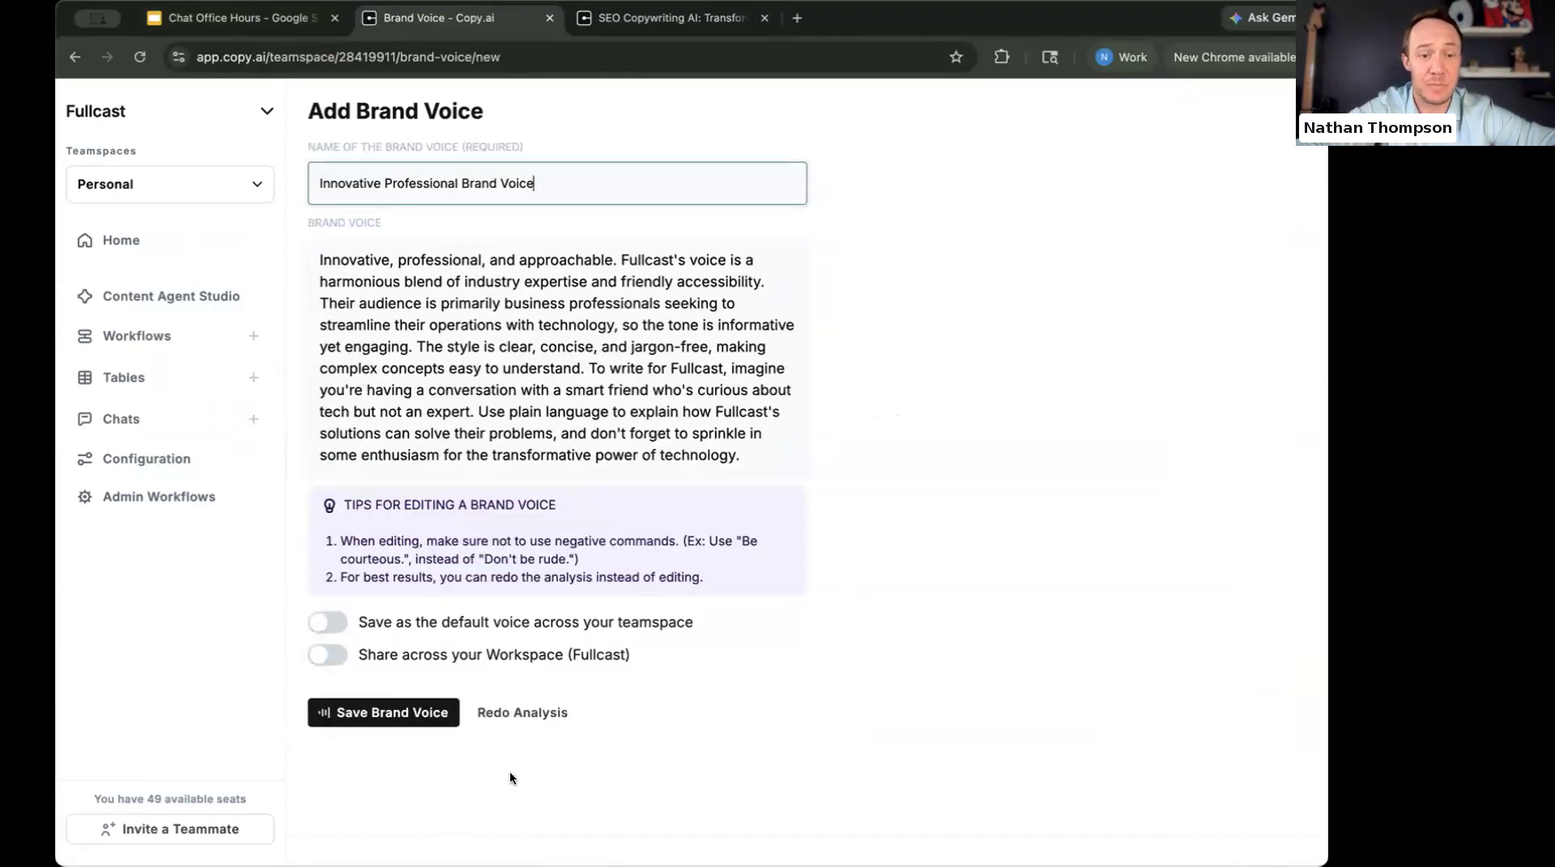
left_click(528, 712)
left_click(424, 511)
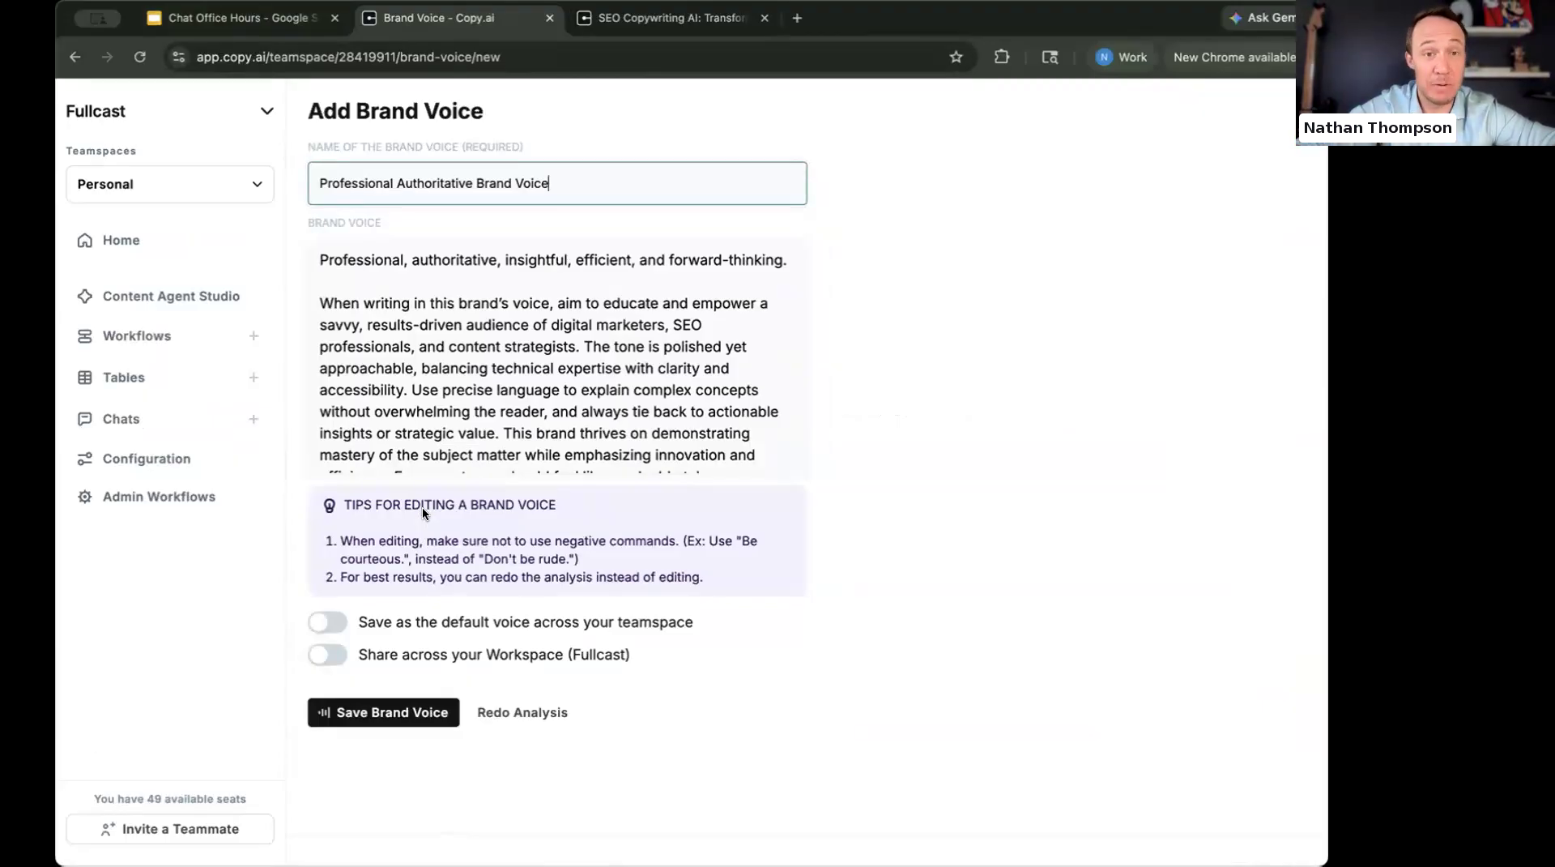
Name the brand voice with the presenter's first name in possessive form followed by "Copy.ai Voice" and save it.
triple_click(445, 187)
type("Nathan")
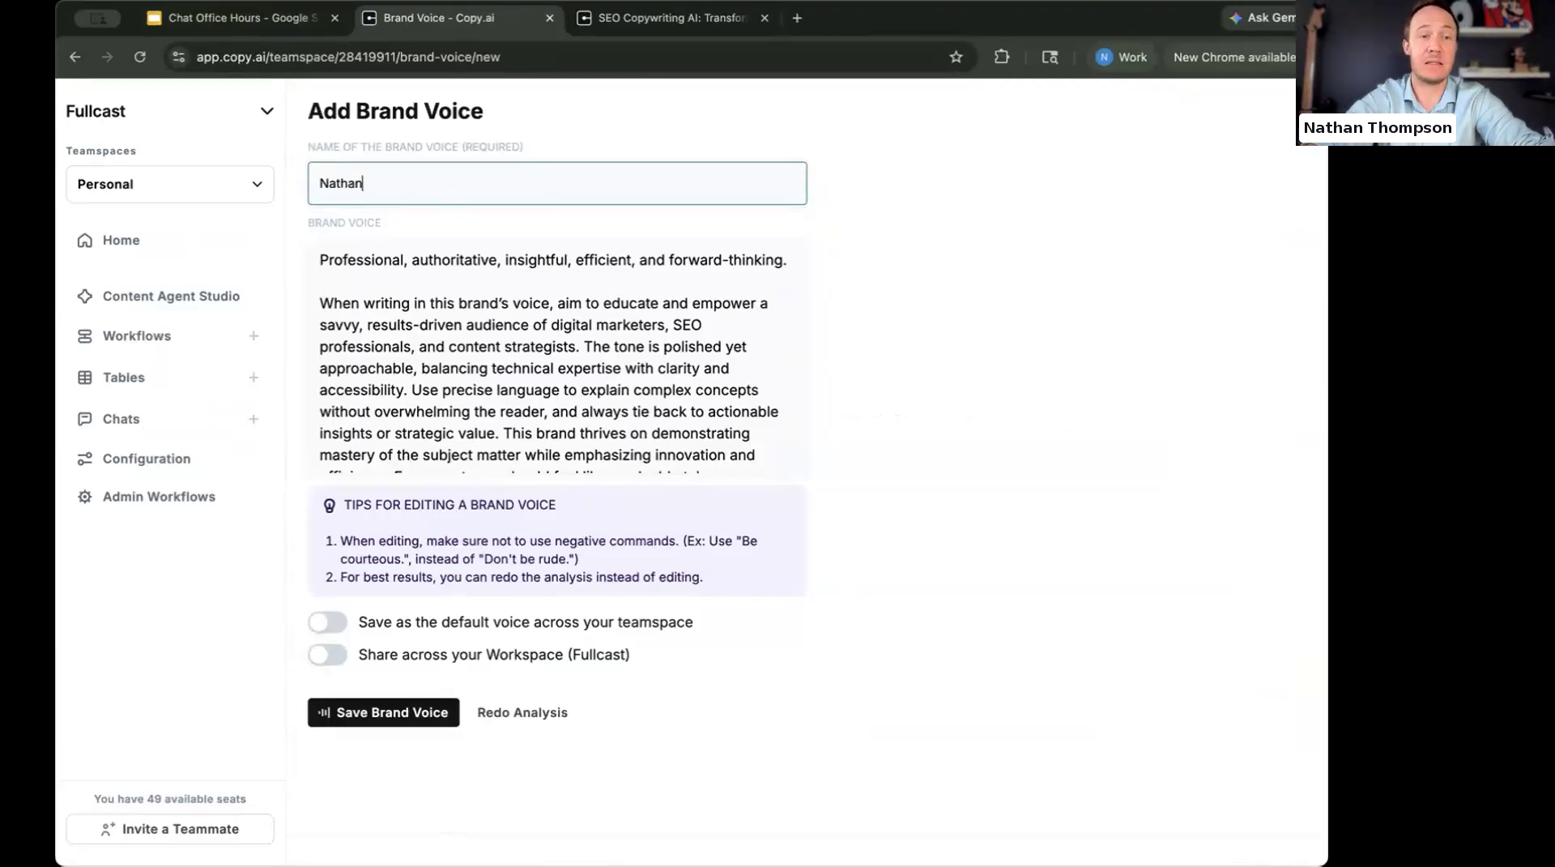
type("'s Copy.ai Vopic")
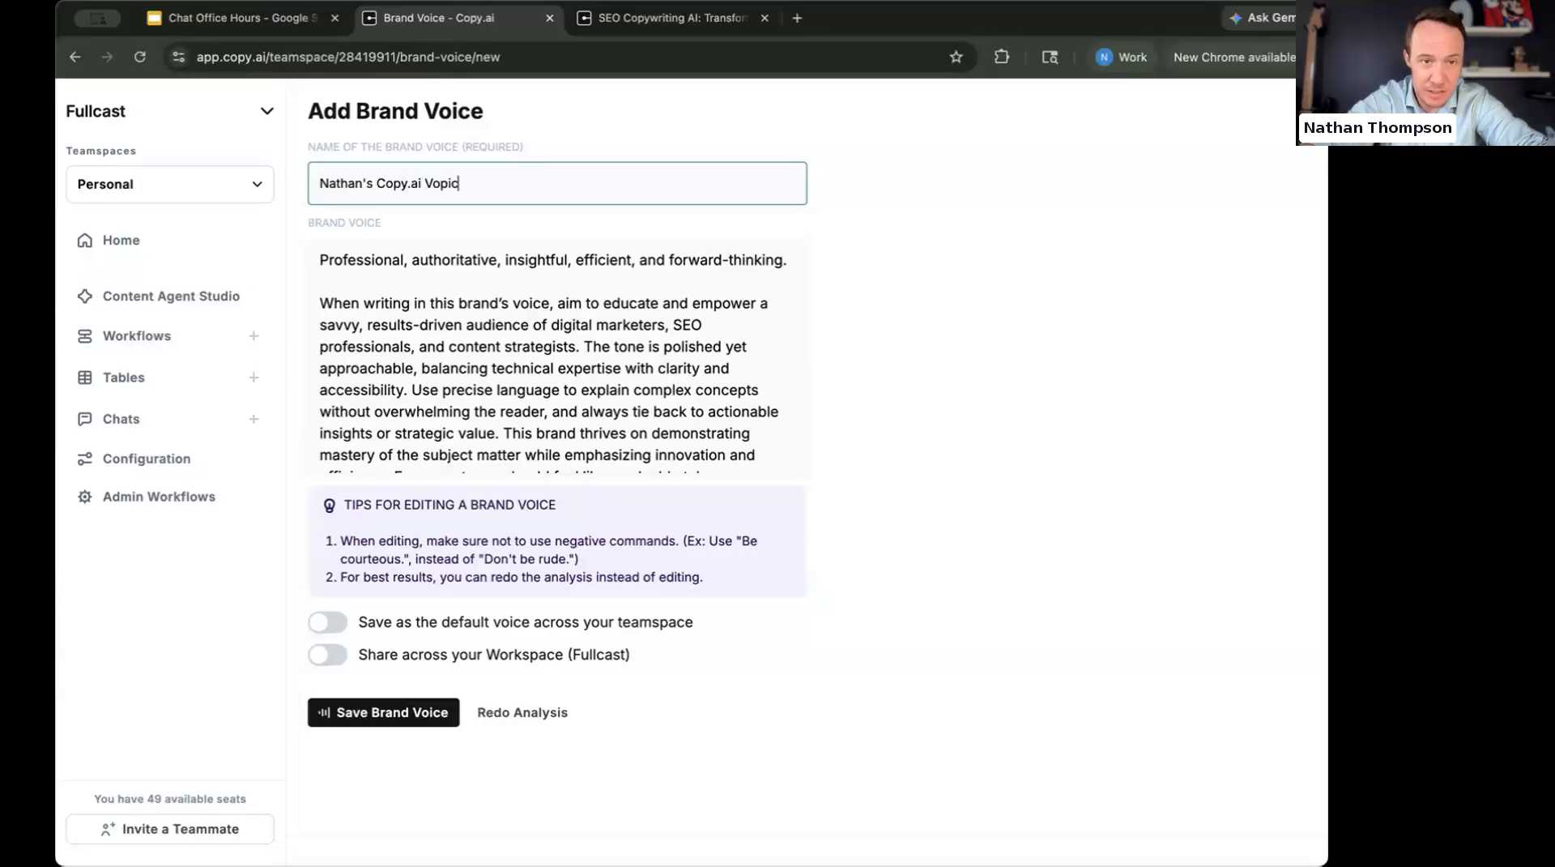
key("BackSpace")
key("BackSpace")
type("ice")
left_click(356, 711)
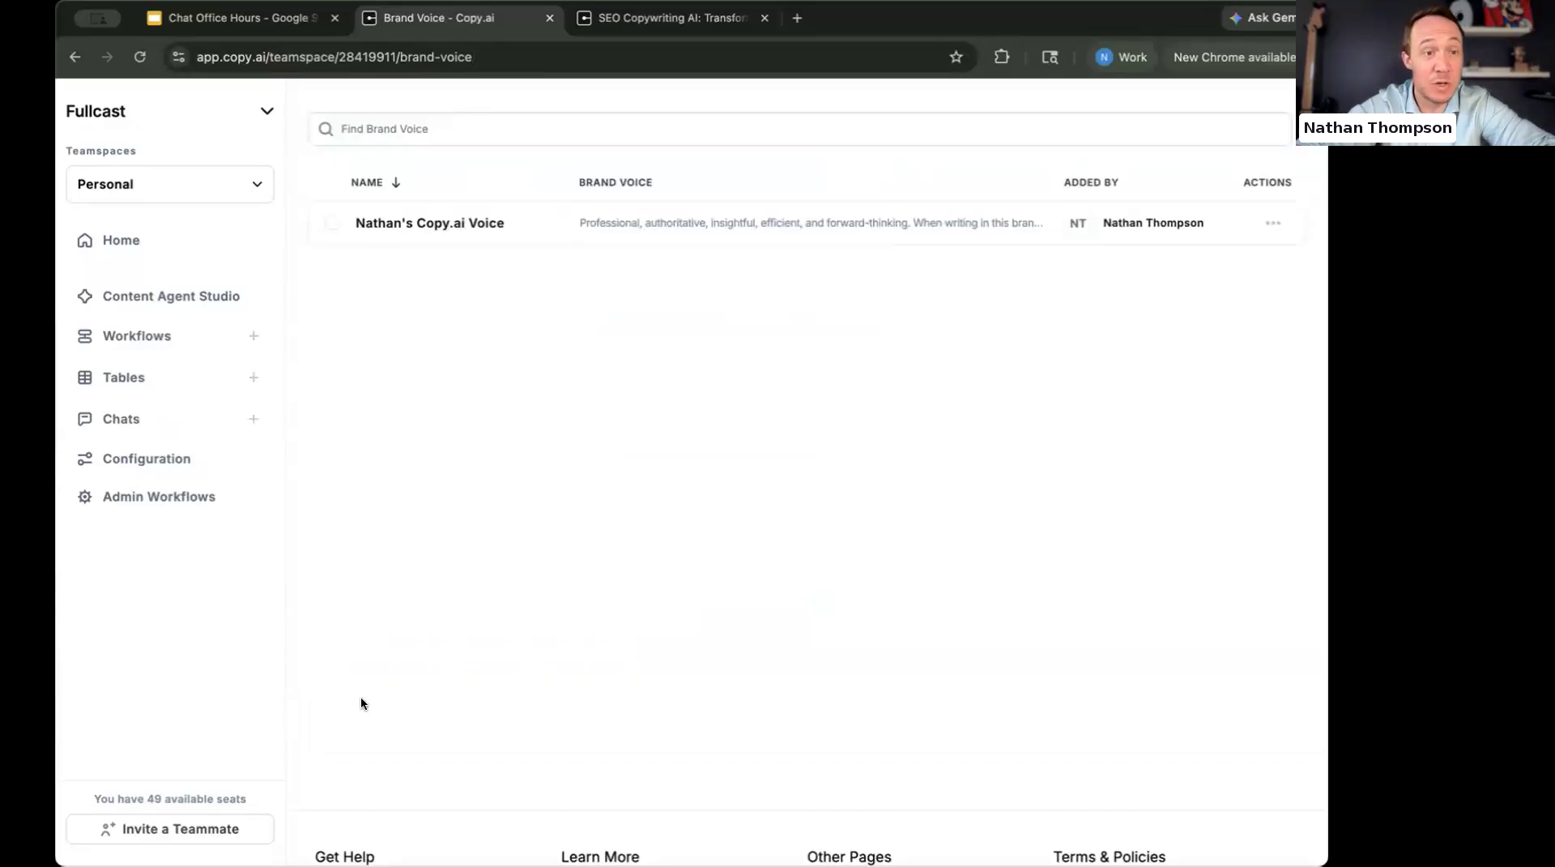
Open the "Content Ideas for April 2026" chat in a separate tab and apply the saved Copy.ai brand voice.
middle_click(215, 451)
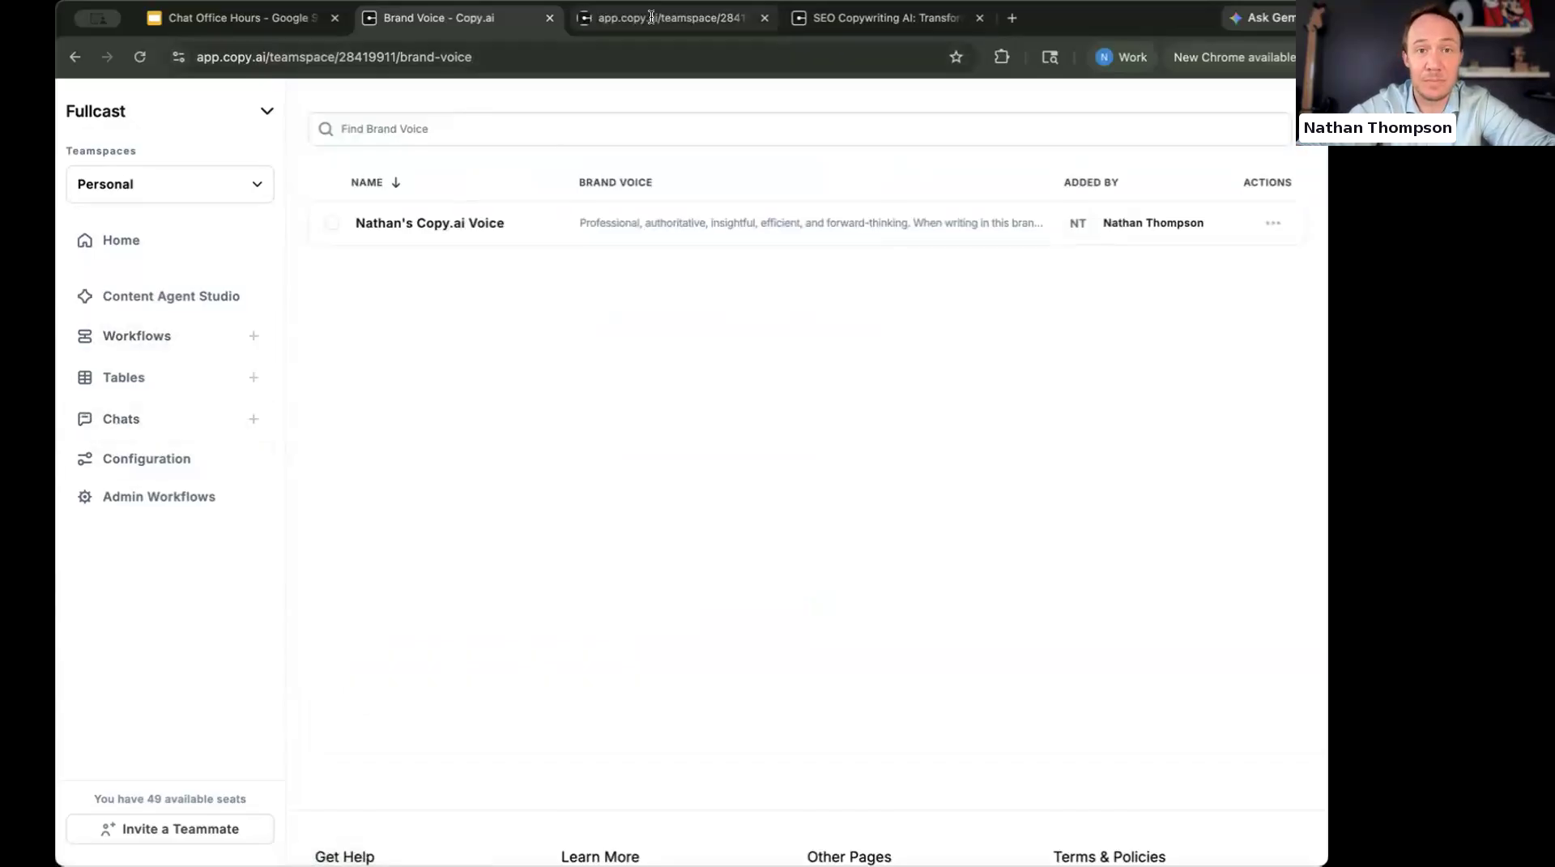
left_click(624, 18)
left_click(553, 387)
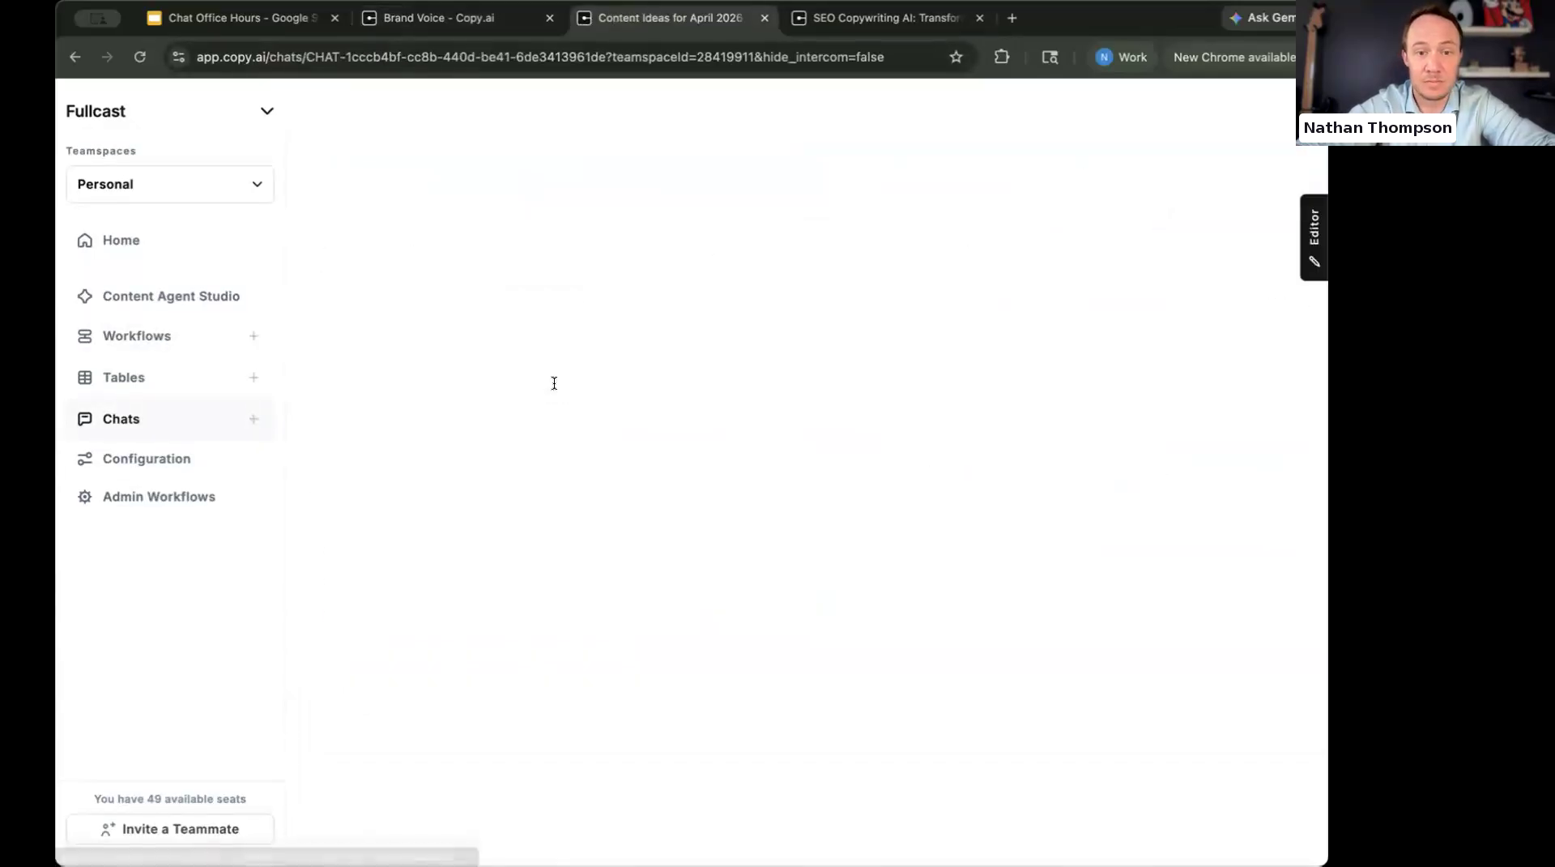
left_click(792, 825)
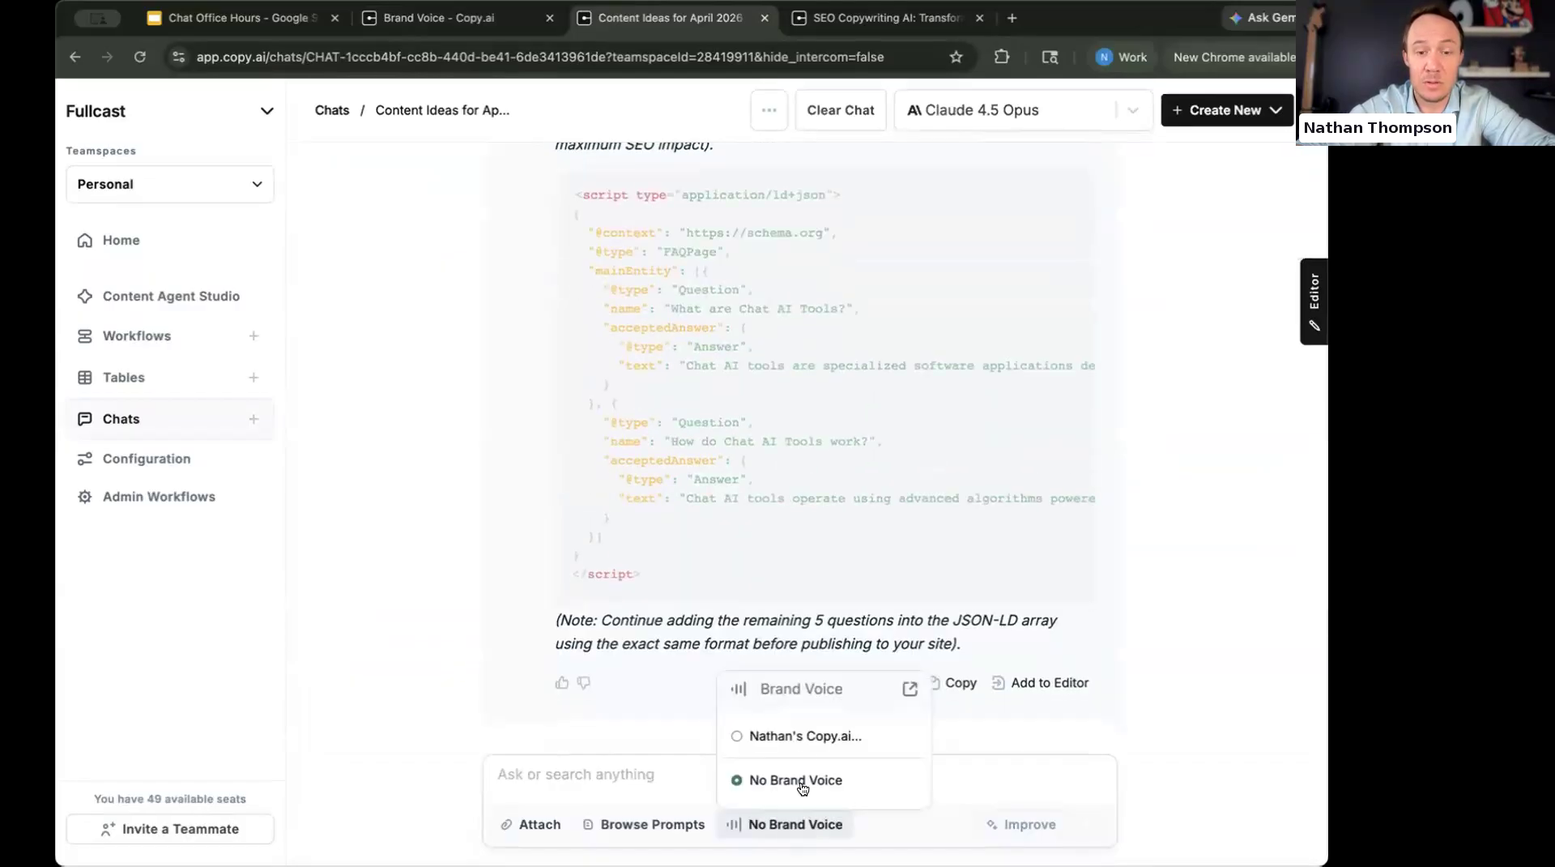
left_click(802, 733)
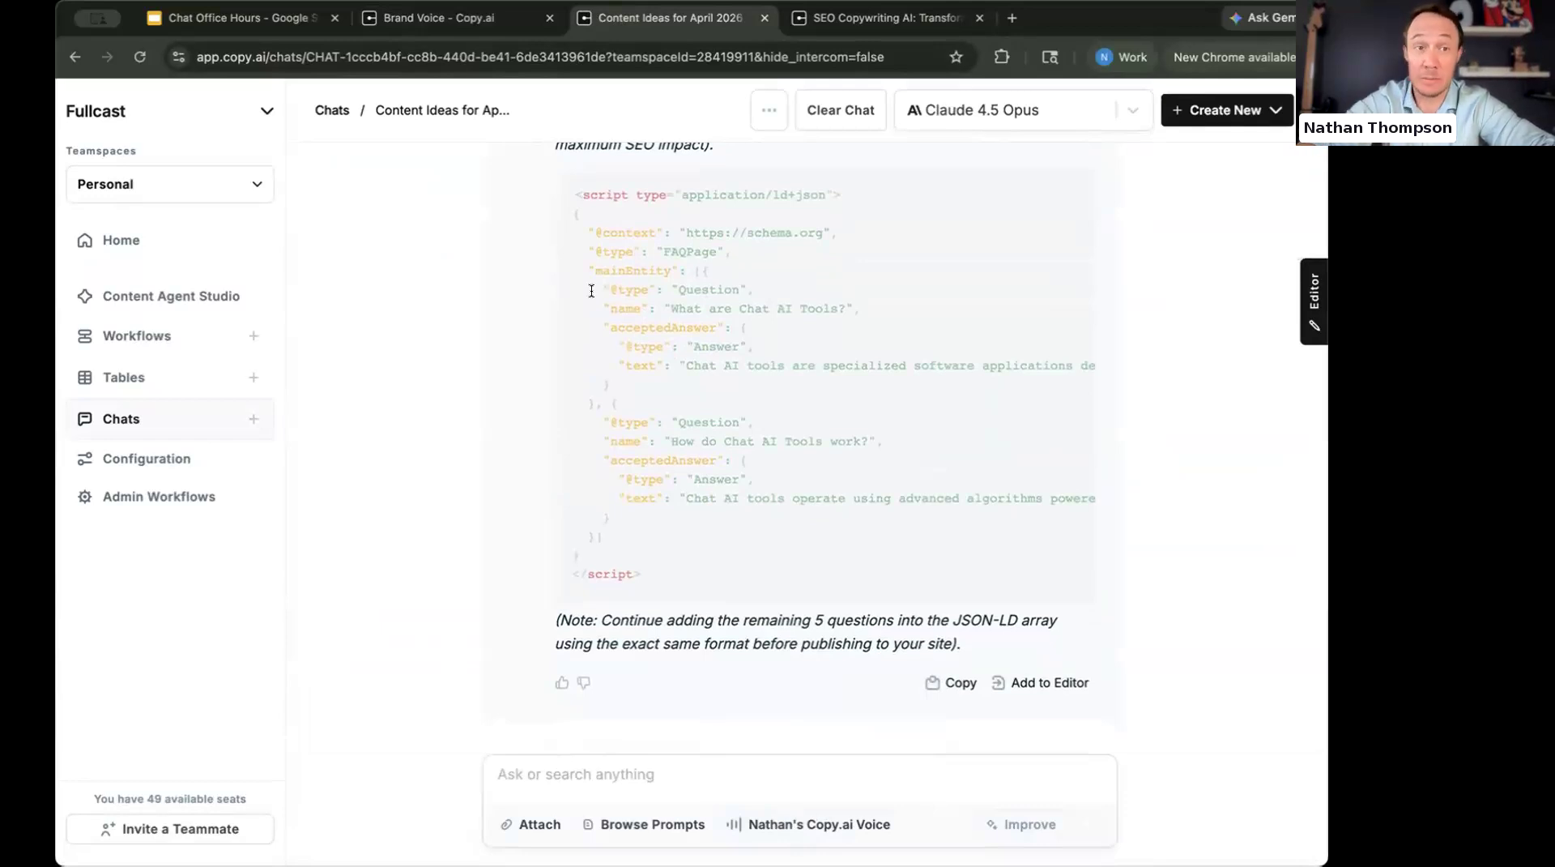
Start a second brand voice and copy another passage from further down the SEO copywriting article.
left_click(432, 32)
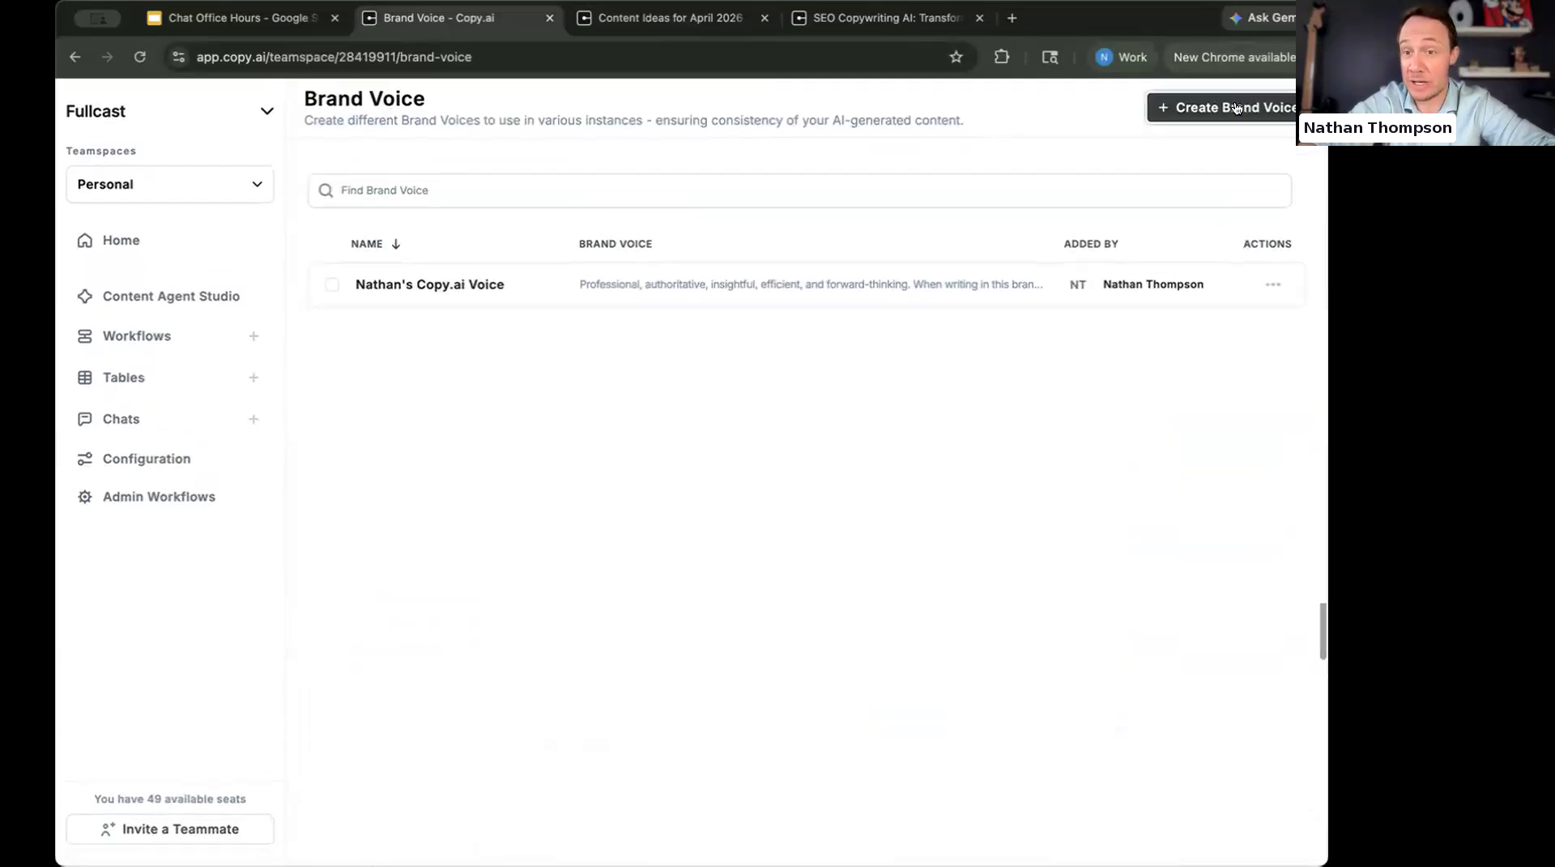
left_click(1236, 108)
left_click(886, 18)
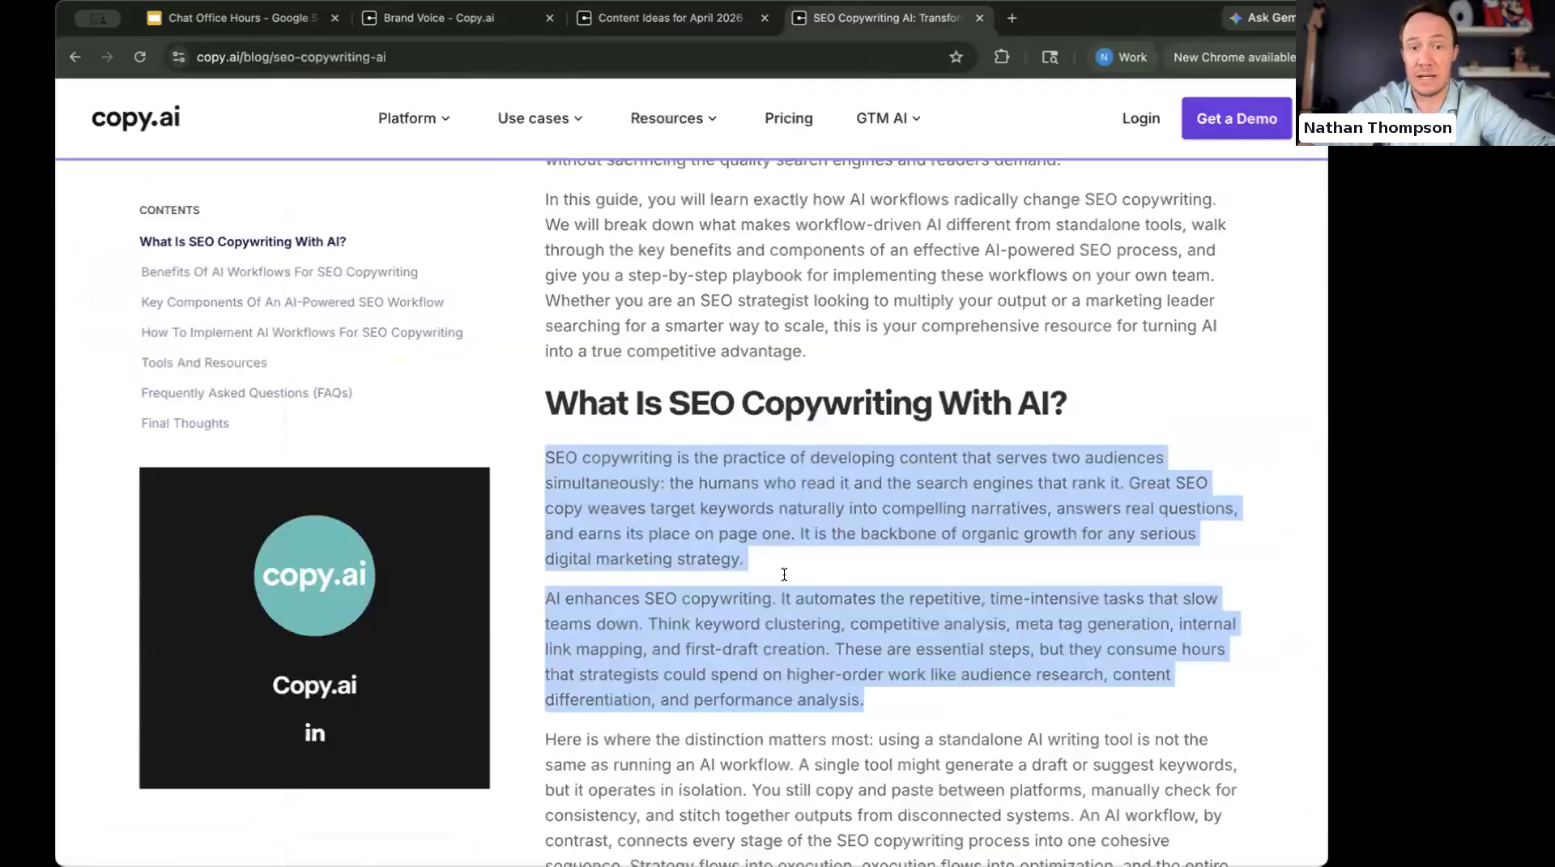
scroll(783, 575, "down", 10)
left_click_drag(541, 290, 673, 557)
key("super+c")
Paste the copied passage as the second brand voice's content and analyze it.
left_click(429, 18)
left_click(421, 482)
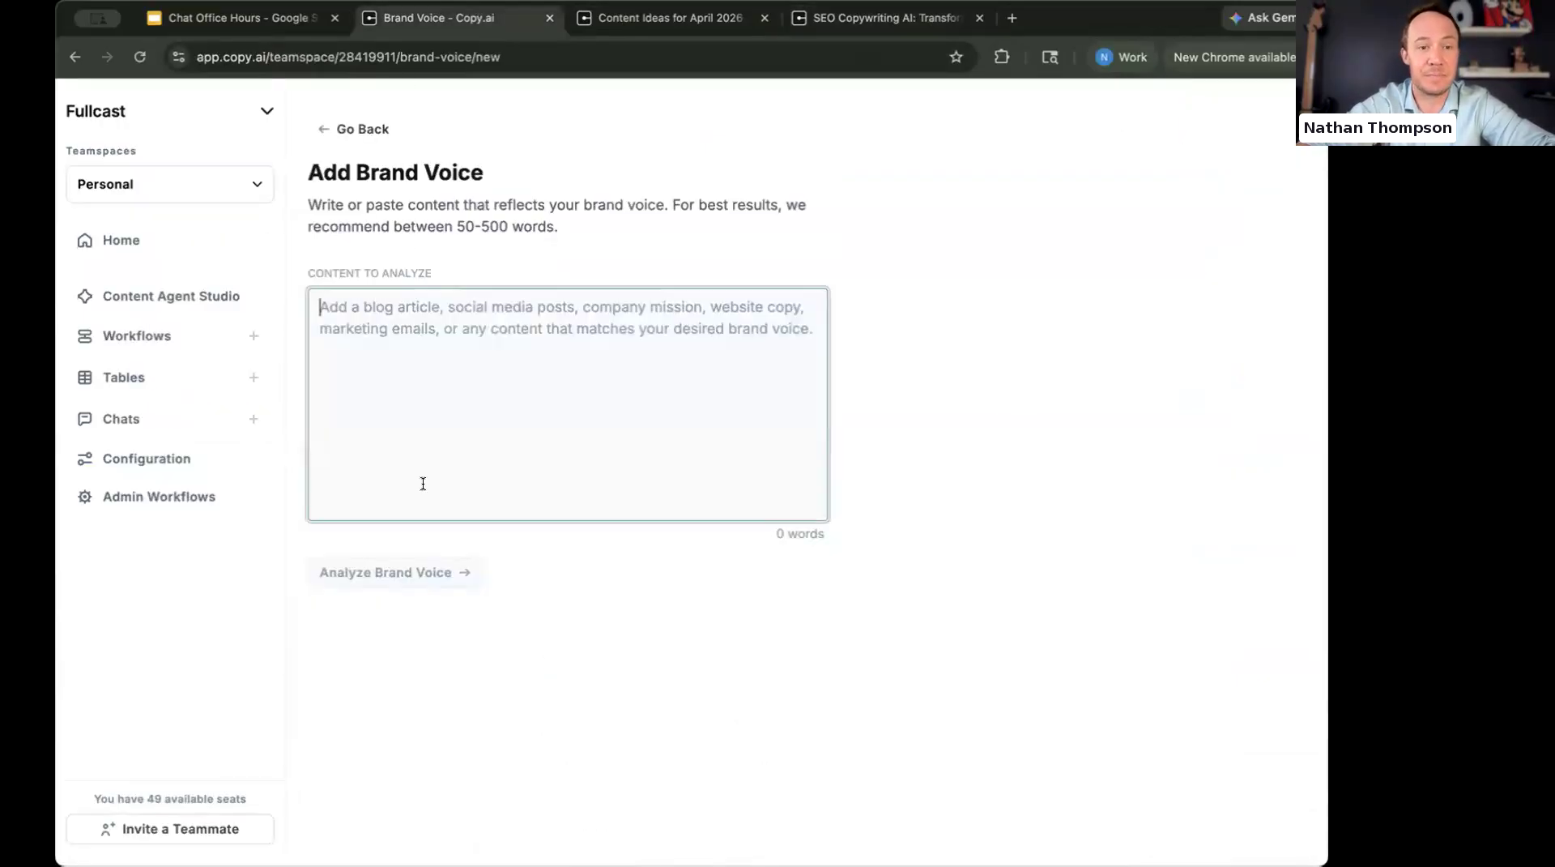
key("super+v")
left_click(413, 580)
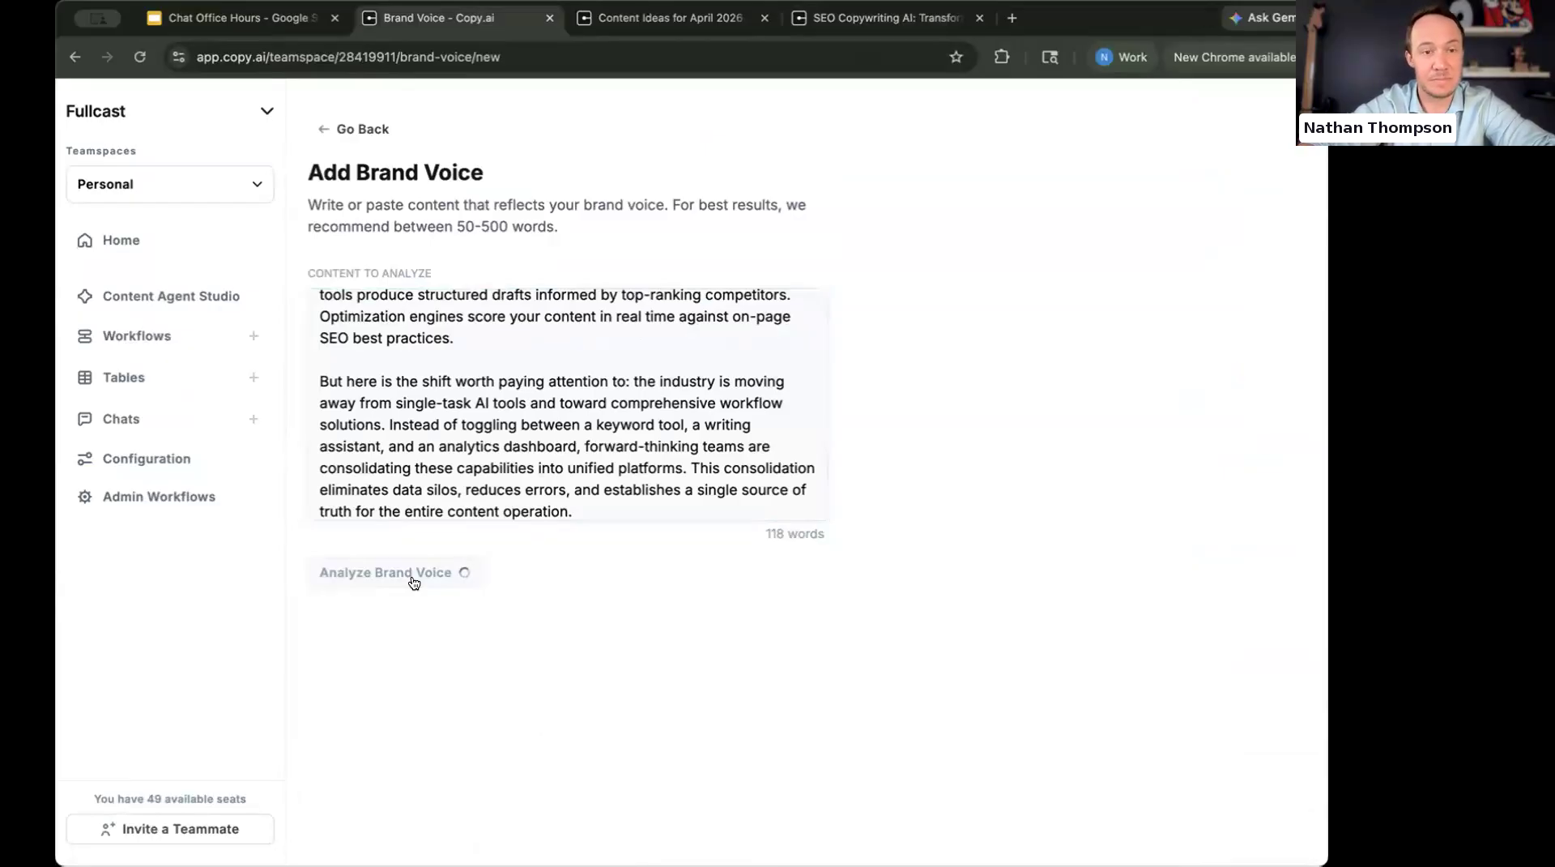
Name the second brand voice with the colleague's first name in possessive form followed by "Brand Voice" and save it.
double_click(443, 246)
left_click(444, 244)
type("AA")
key("BackSpace")
triple_click(442, 244)
type("Ahs")
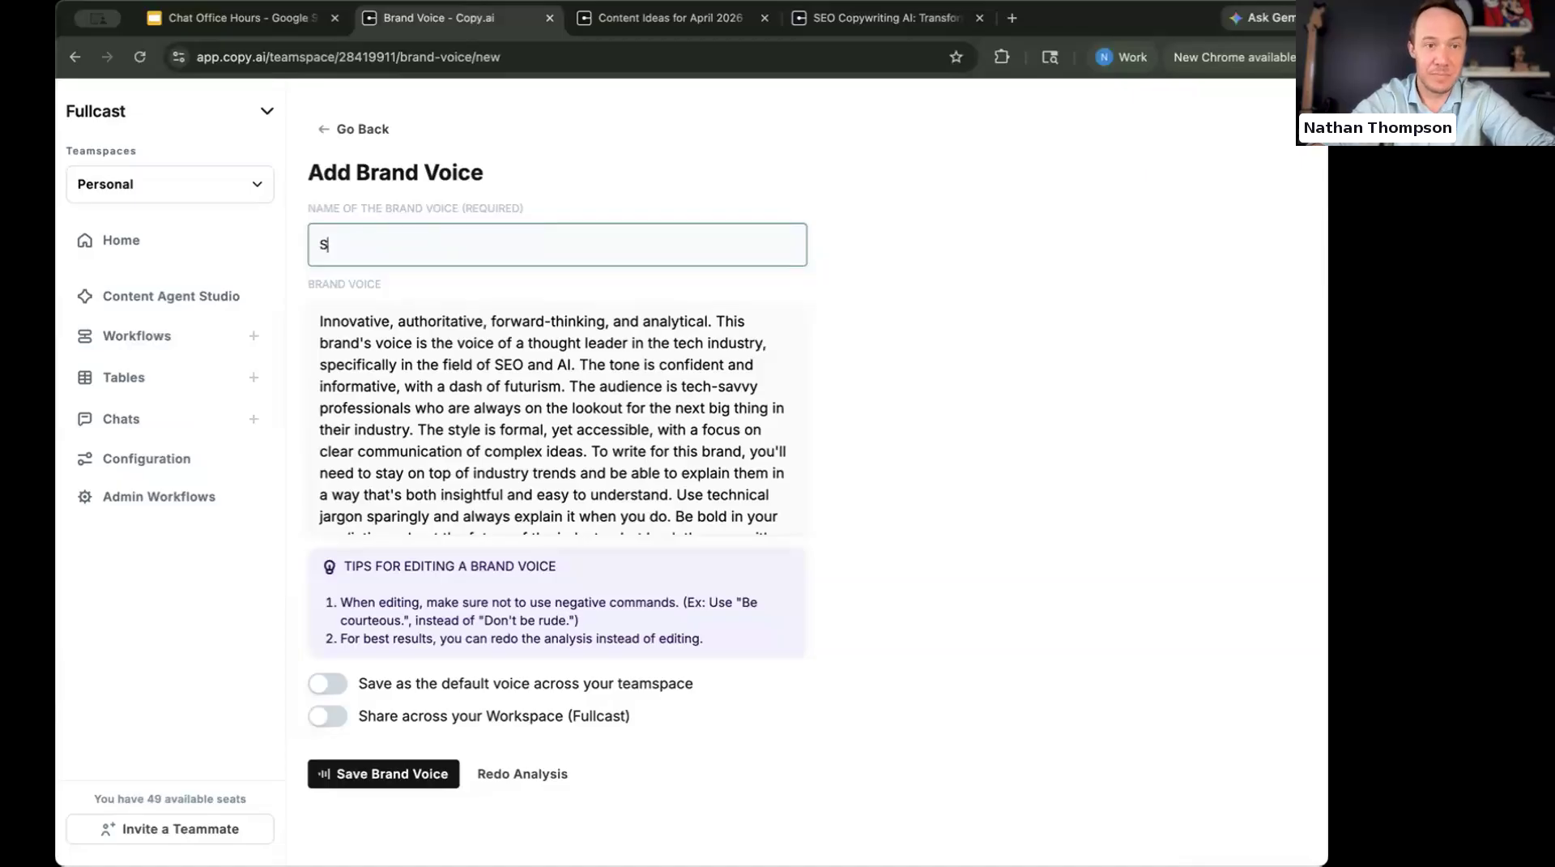
key("BackSpace")
key("BackSpace")
type("shley")
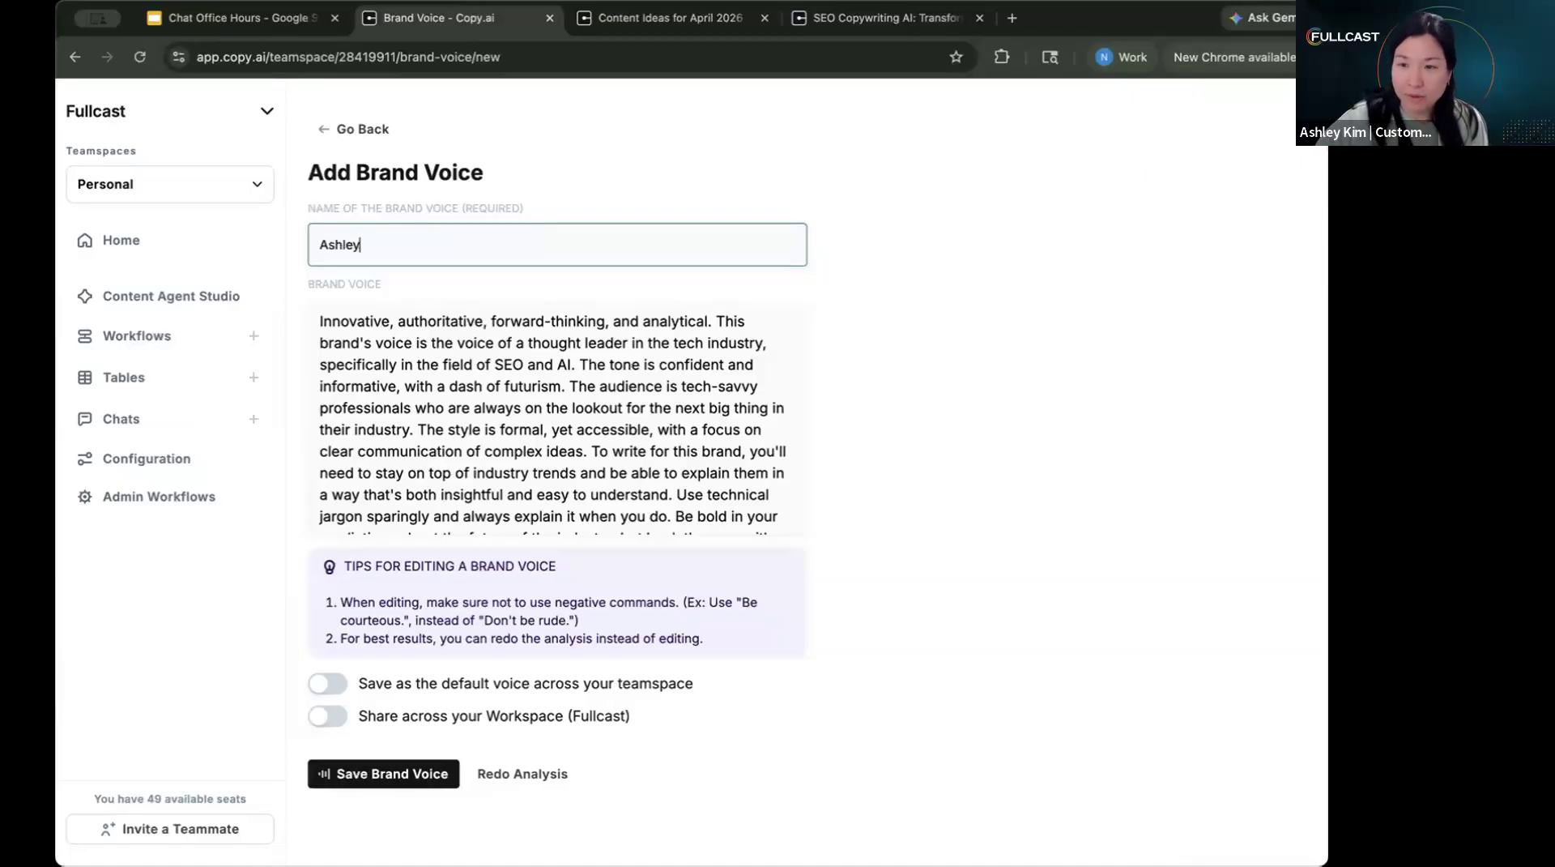
type("'s Brand Voice")
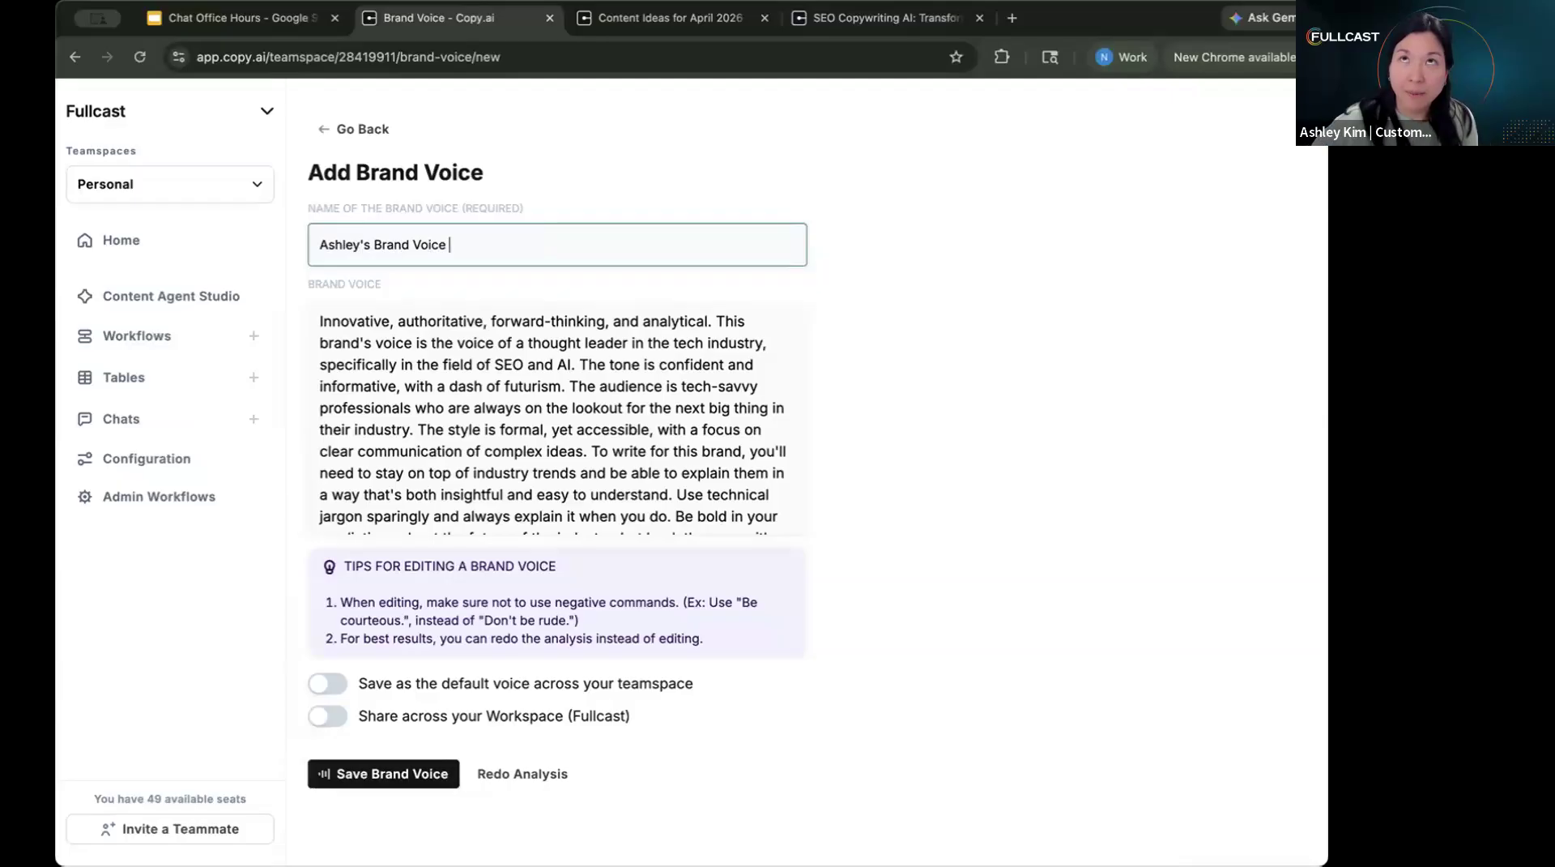
left_click(421, 771)
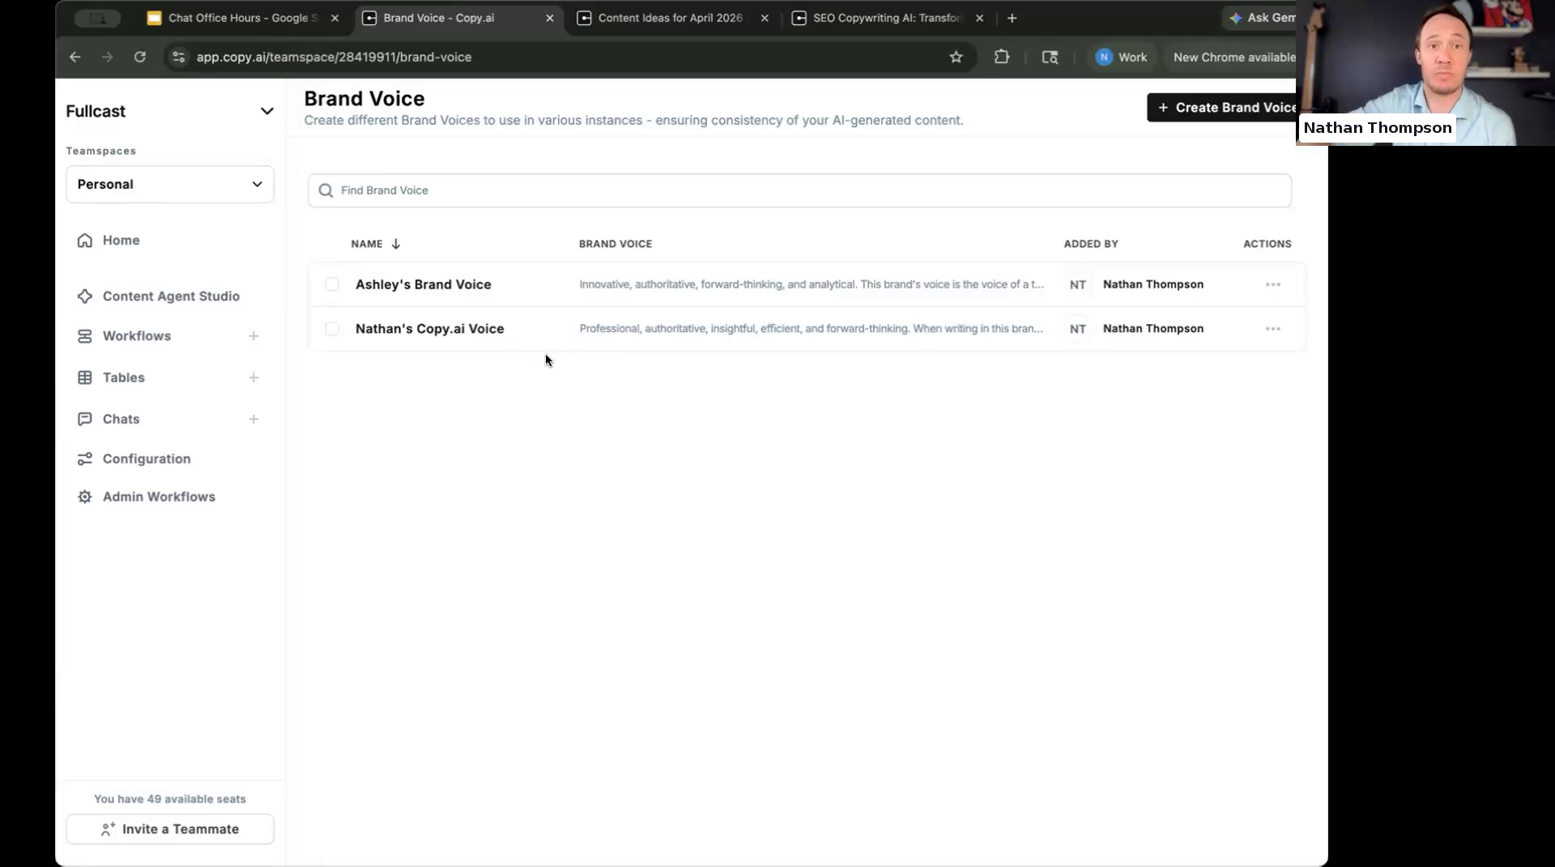
Reload the "Content Ideas for April 2026" chat and try the colleague's brand voice before reapplying the saved Copy.ai voice.
left_click(670, 17)
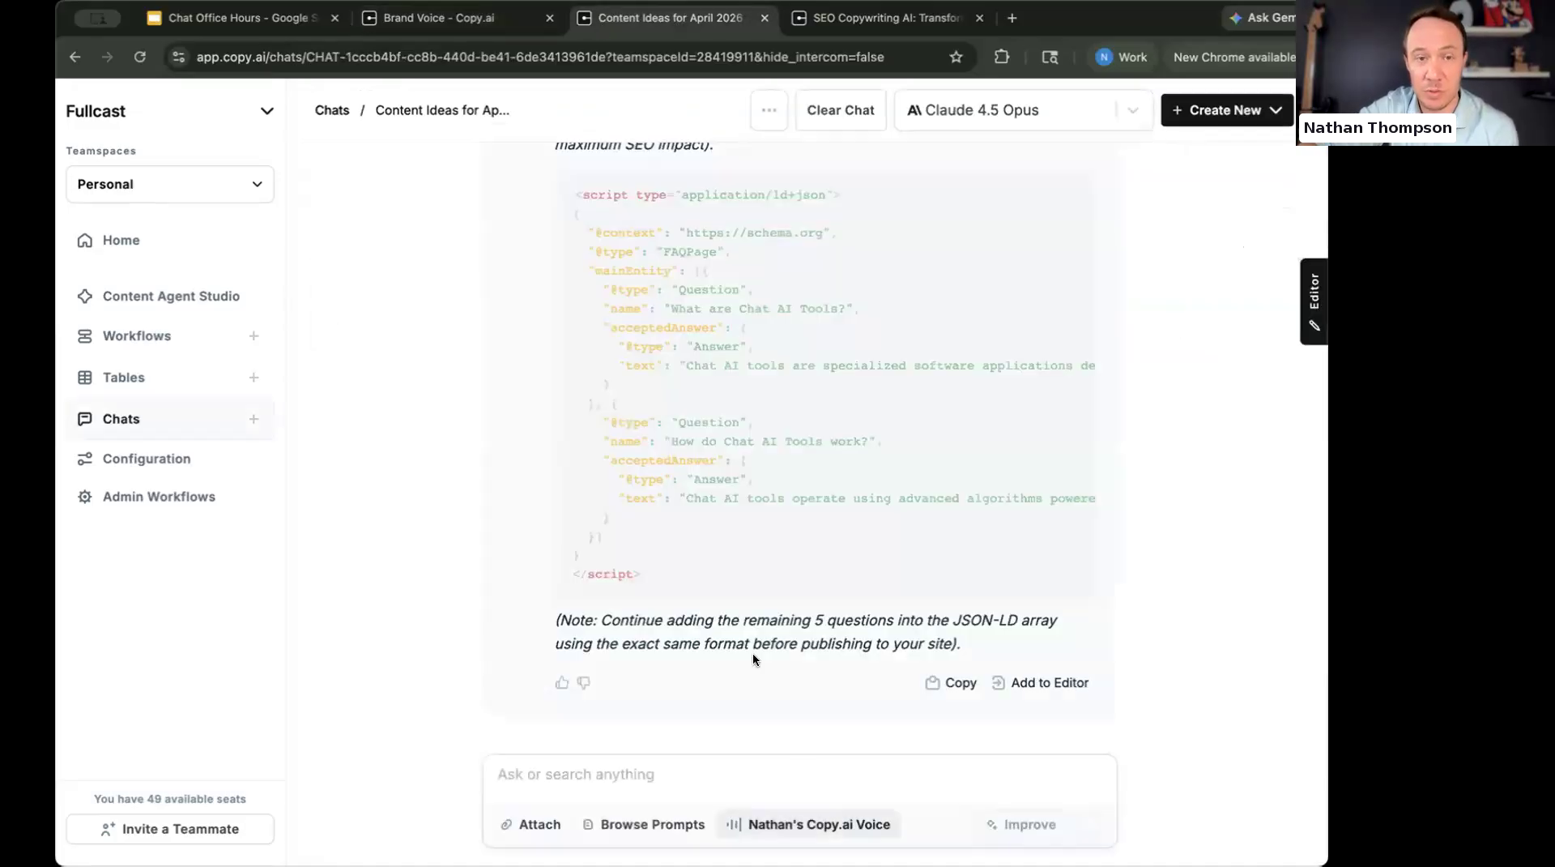
left_click(615, 63)
key("Return")
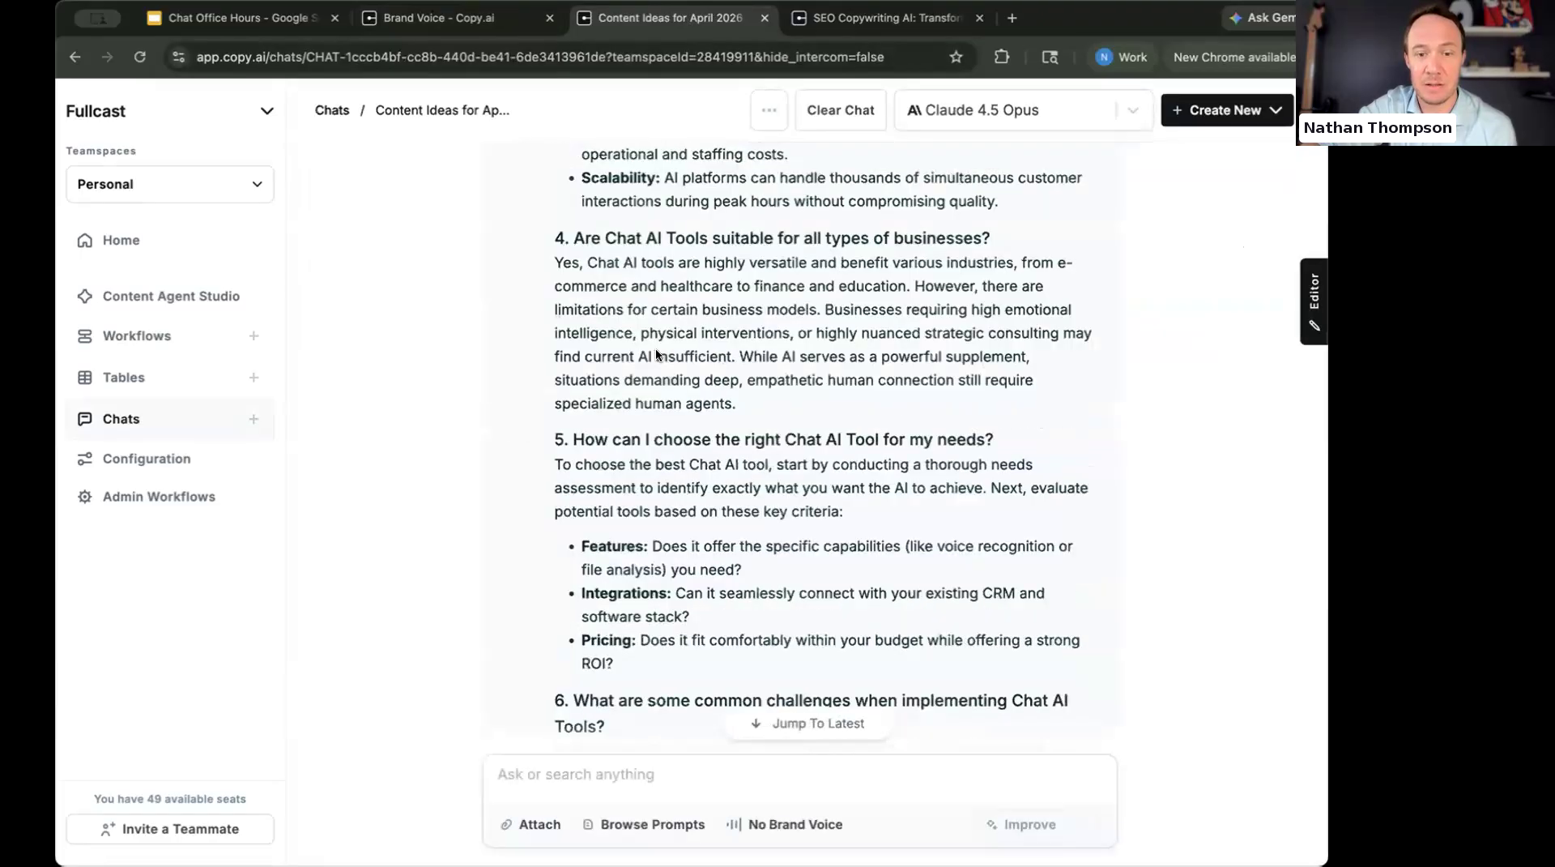
left_click(786, 824)
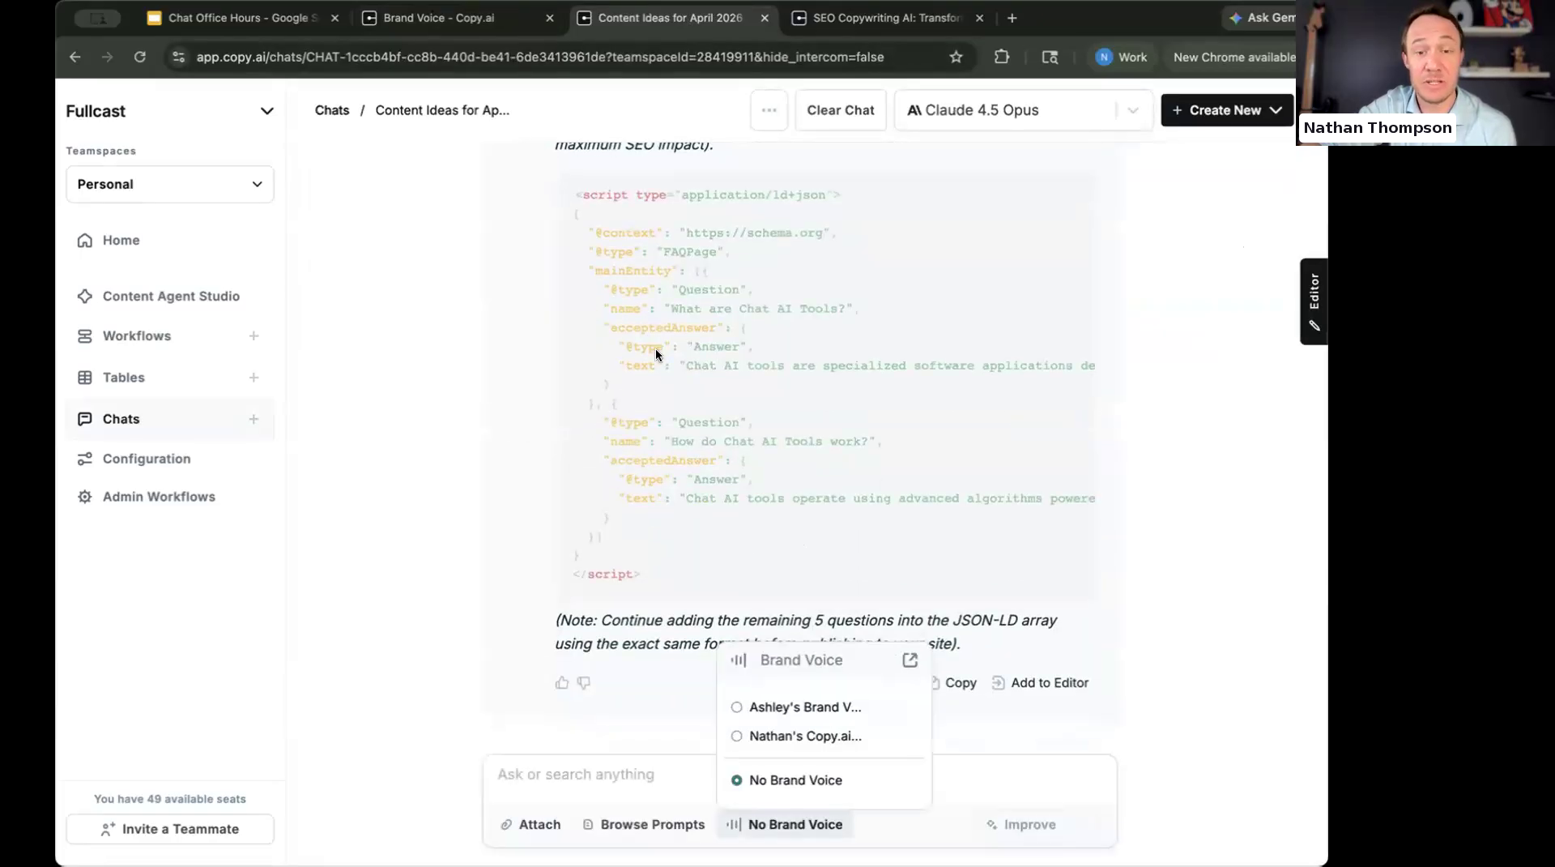
left_click(778, 706)
left_click(810, 824)
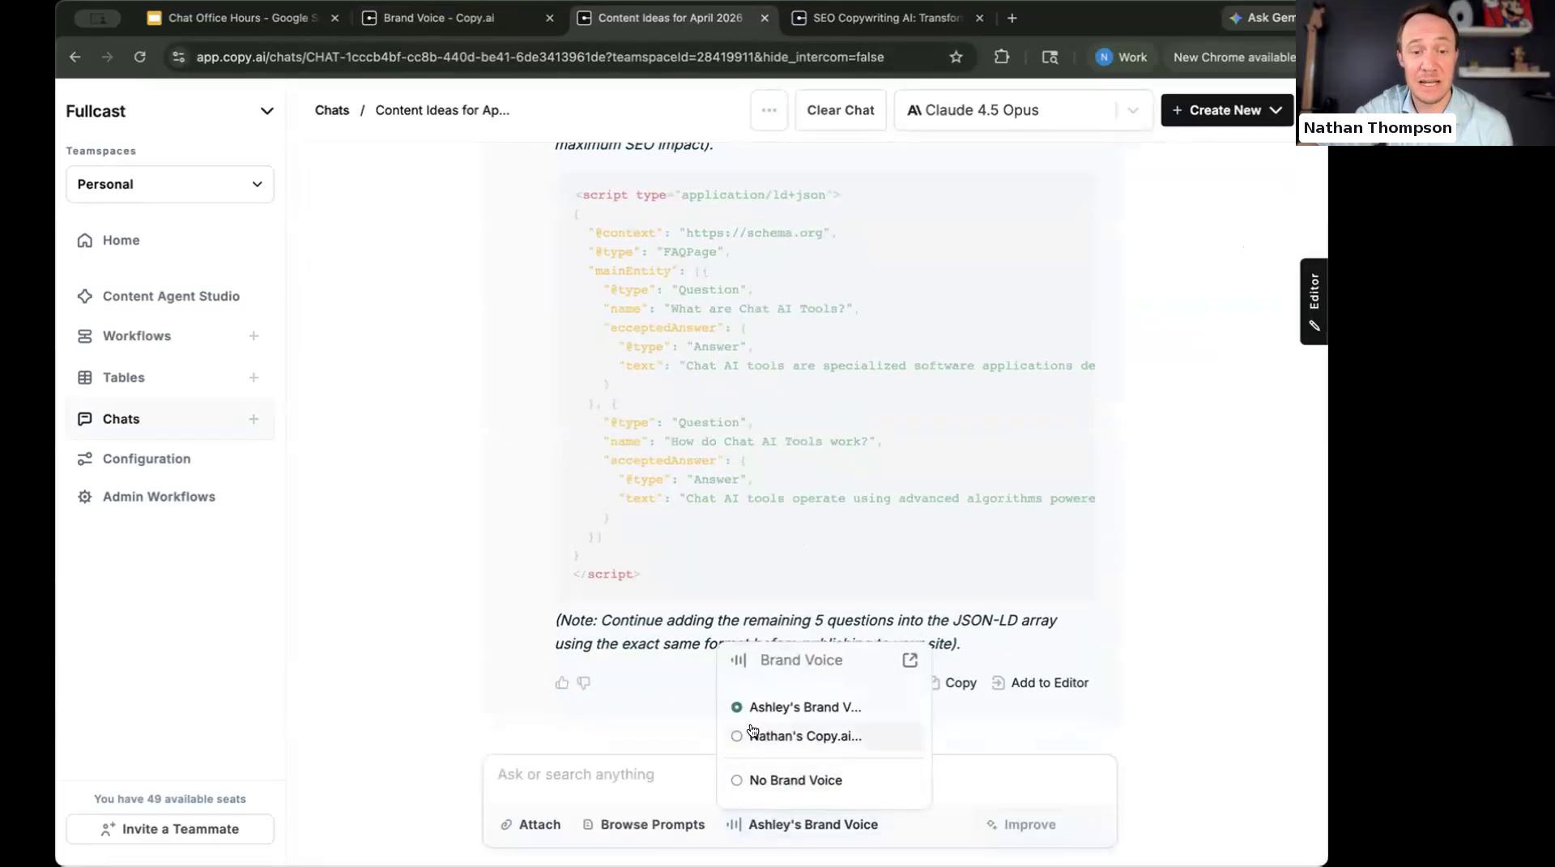
left_click(751, 735)
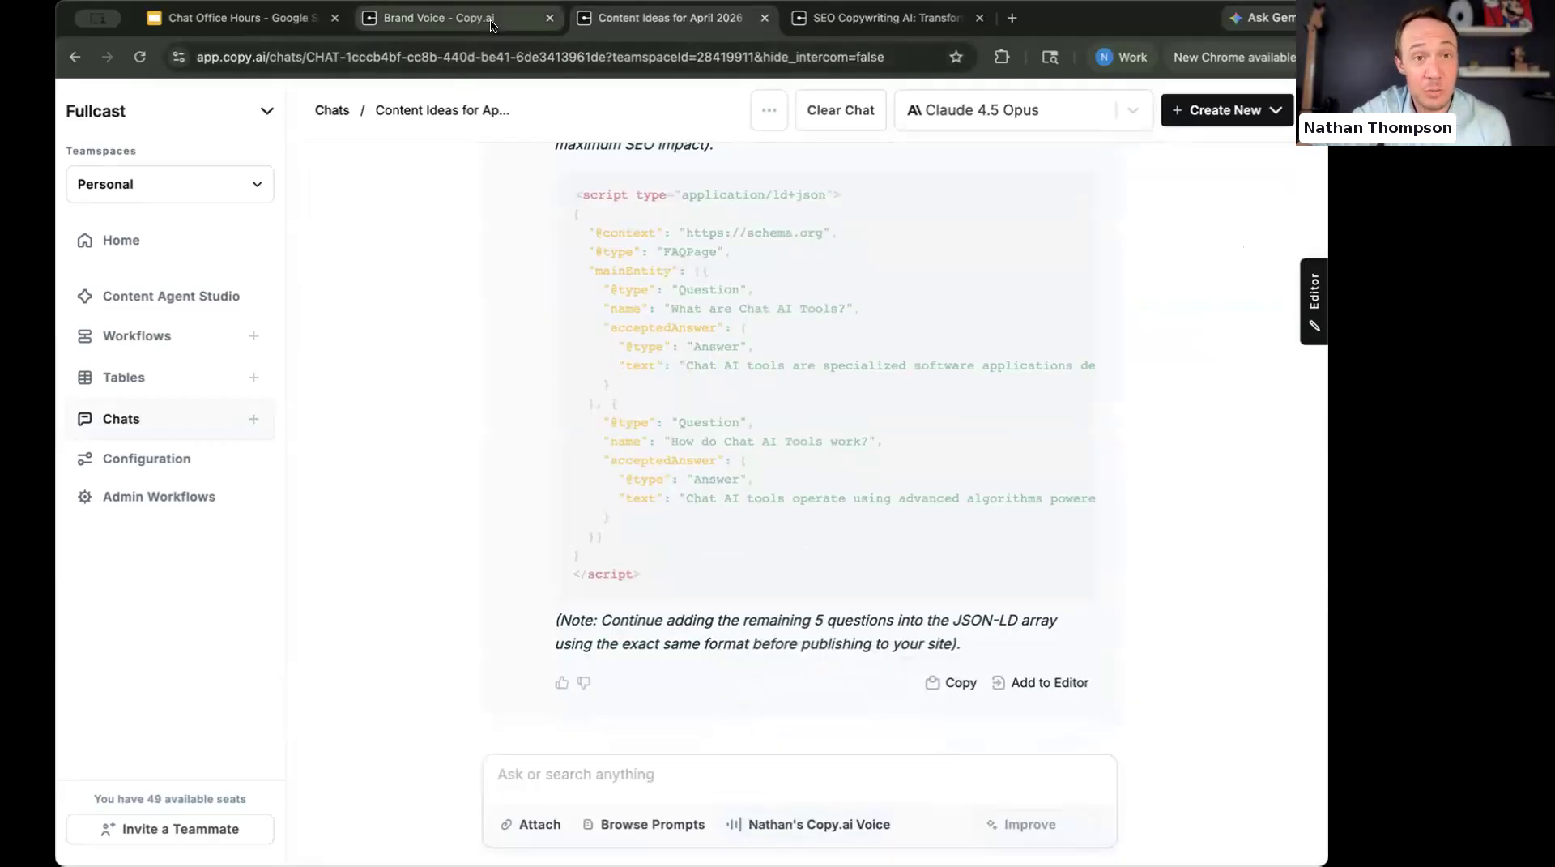
Return to the teamspace configuration and open the Infobase.
left_click(453, 18)
left_click(77, 50)
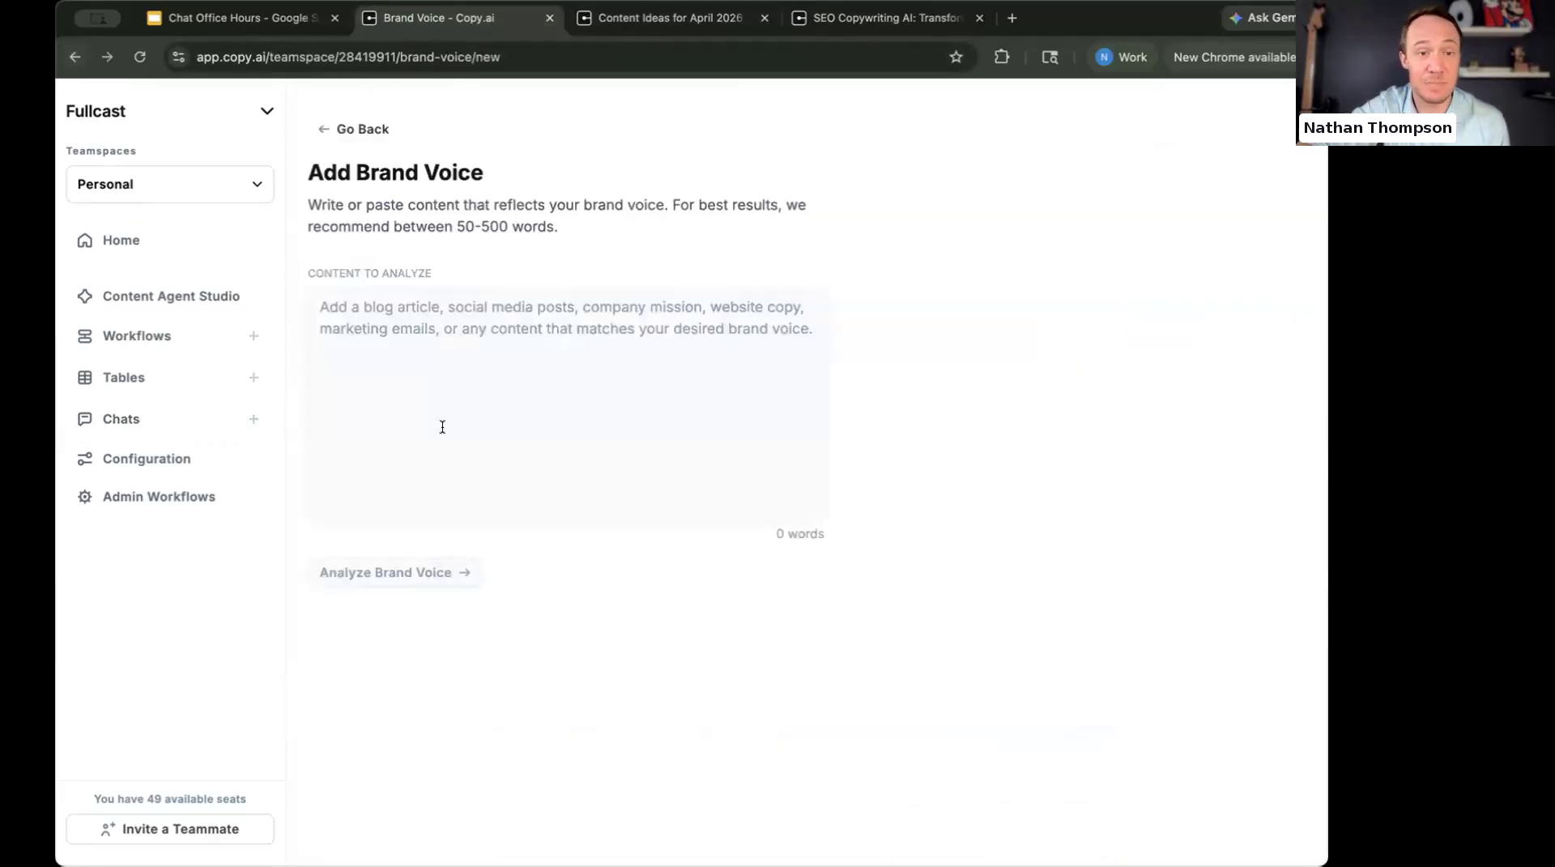
left_click(180, 450)
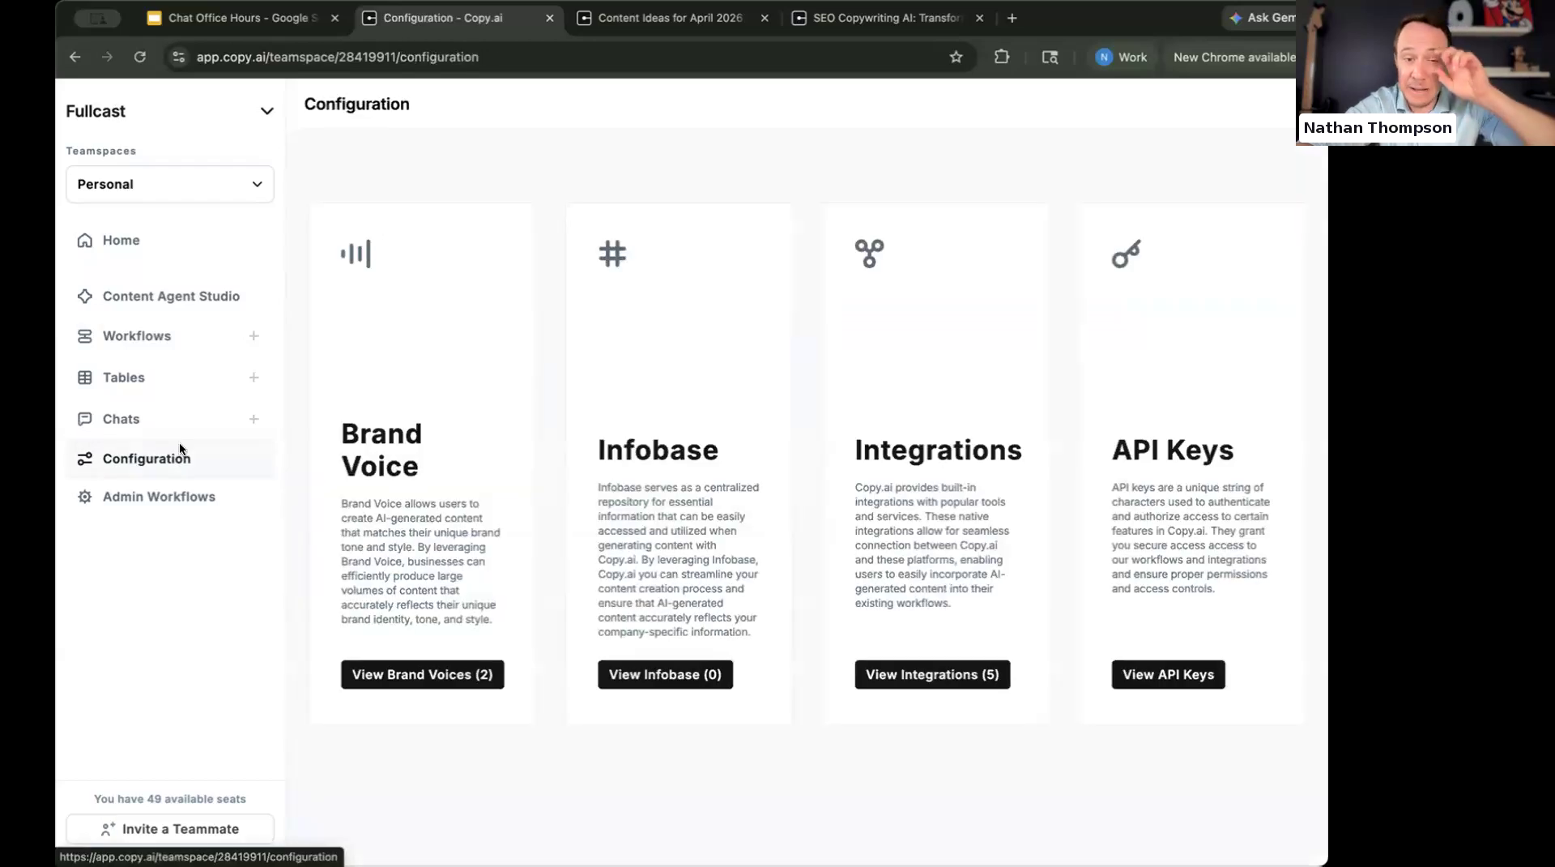
left_click(652, 676)
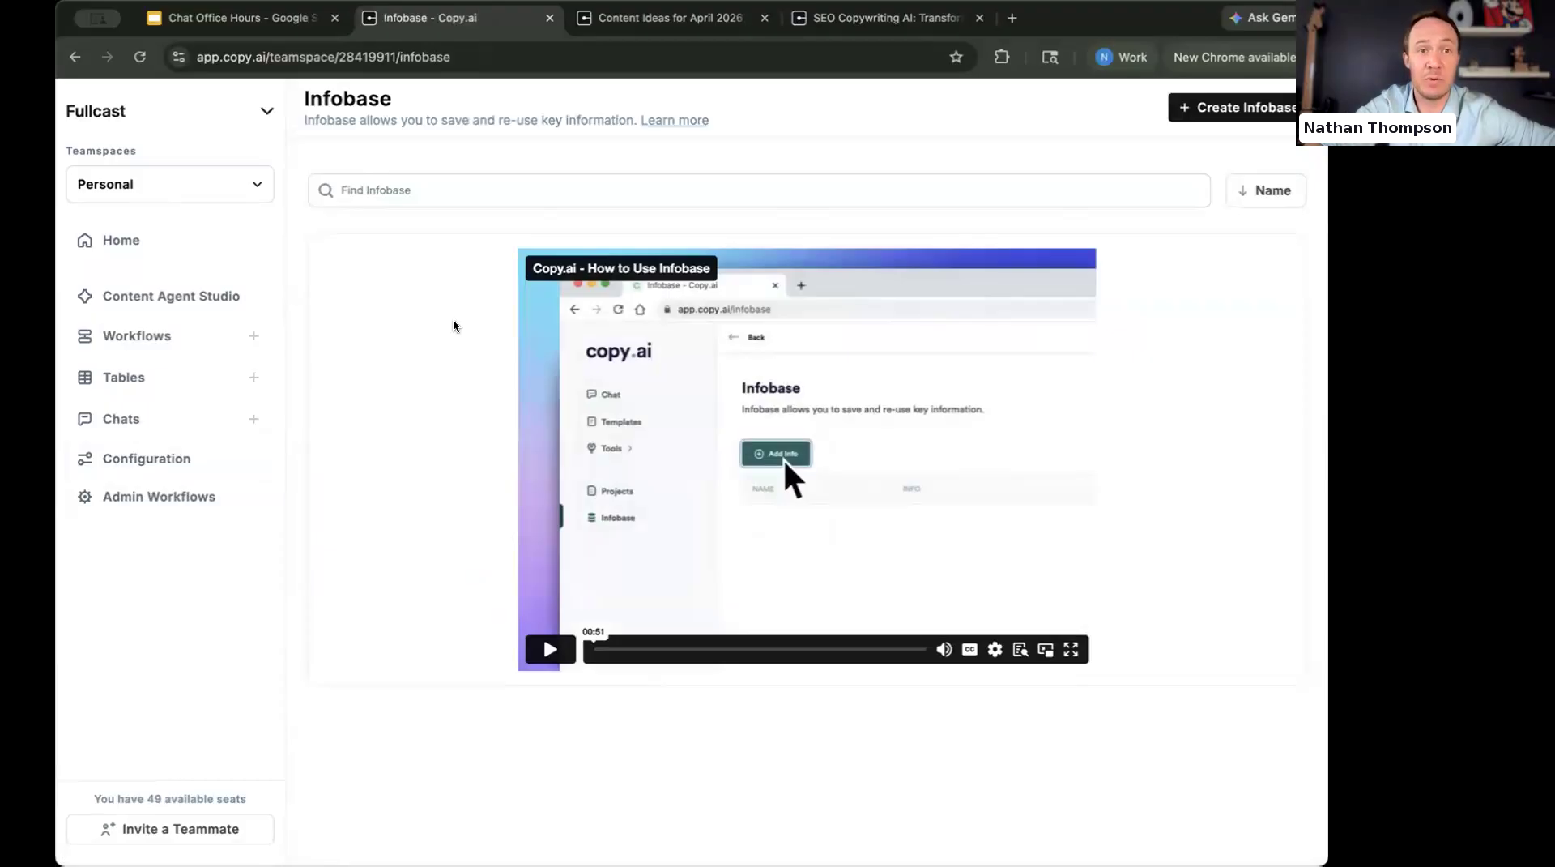
Create a new Infobase entry and name it "Writing Rules and Guidlines".
left_click(1218, 108)
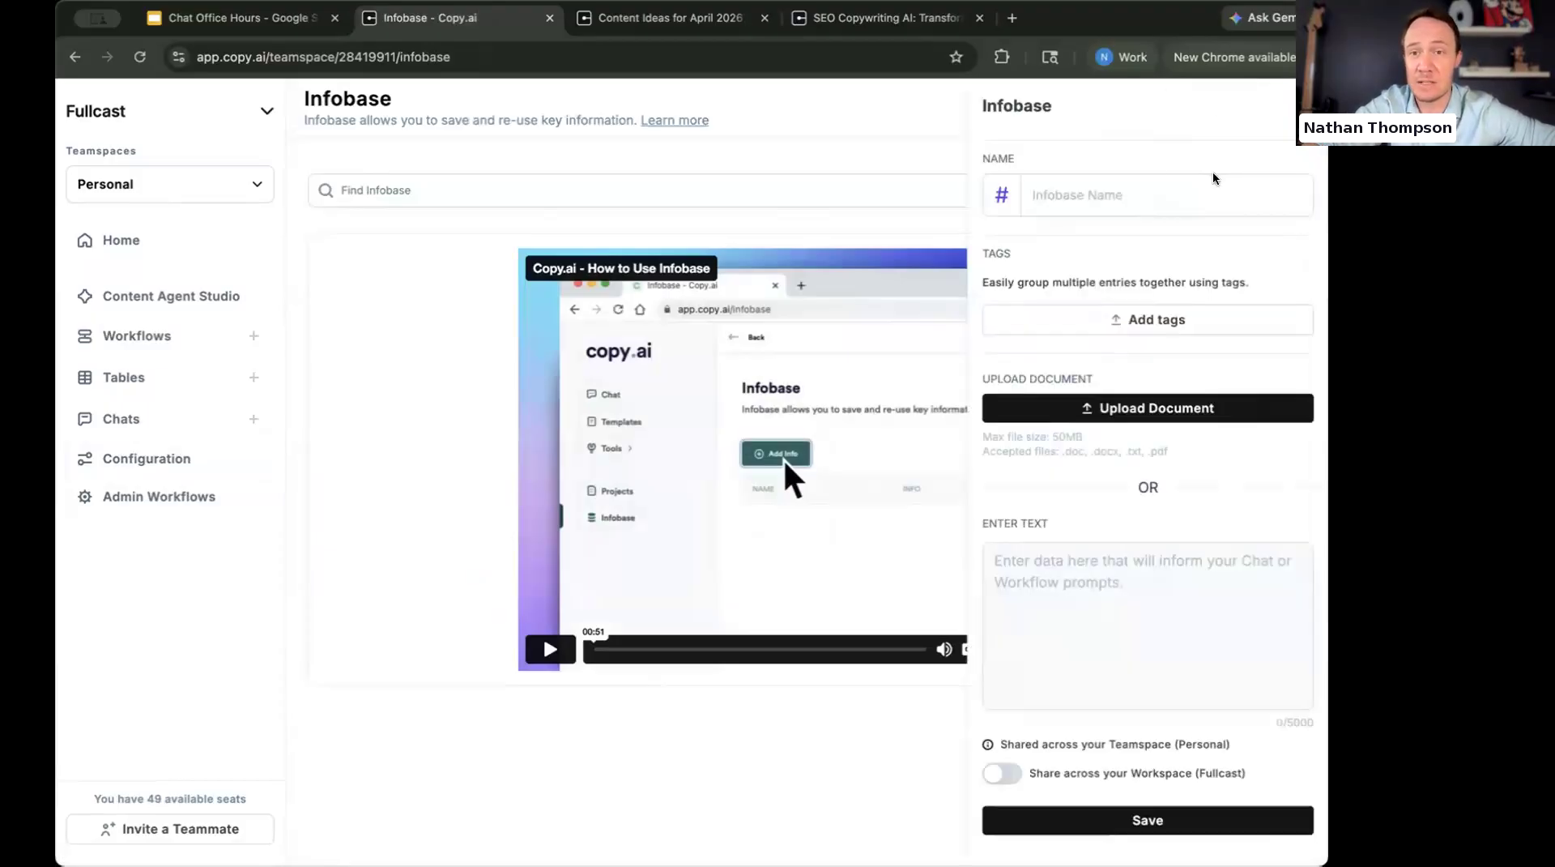
left_click(1049, 206)
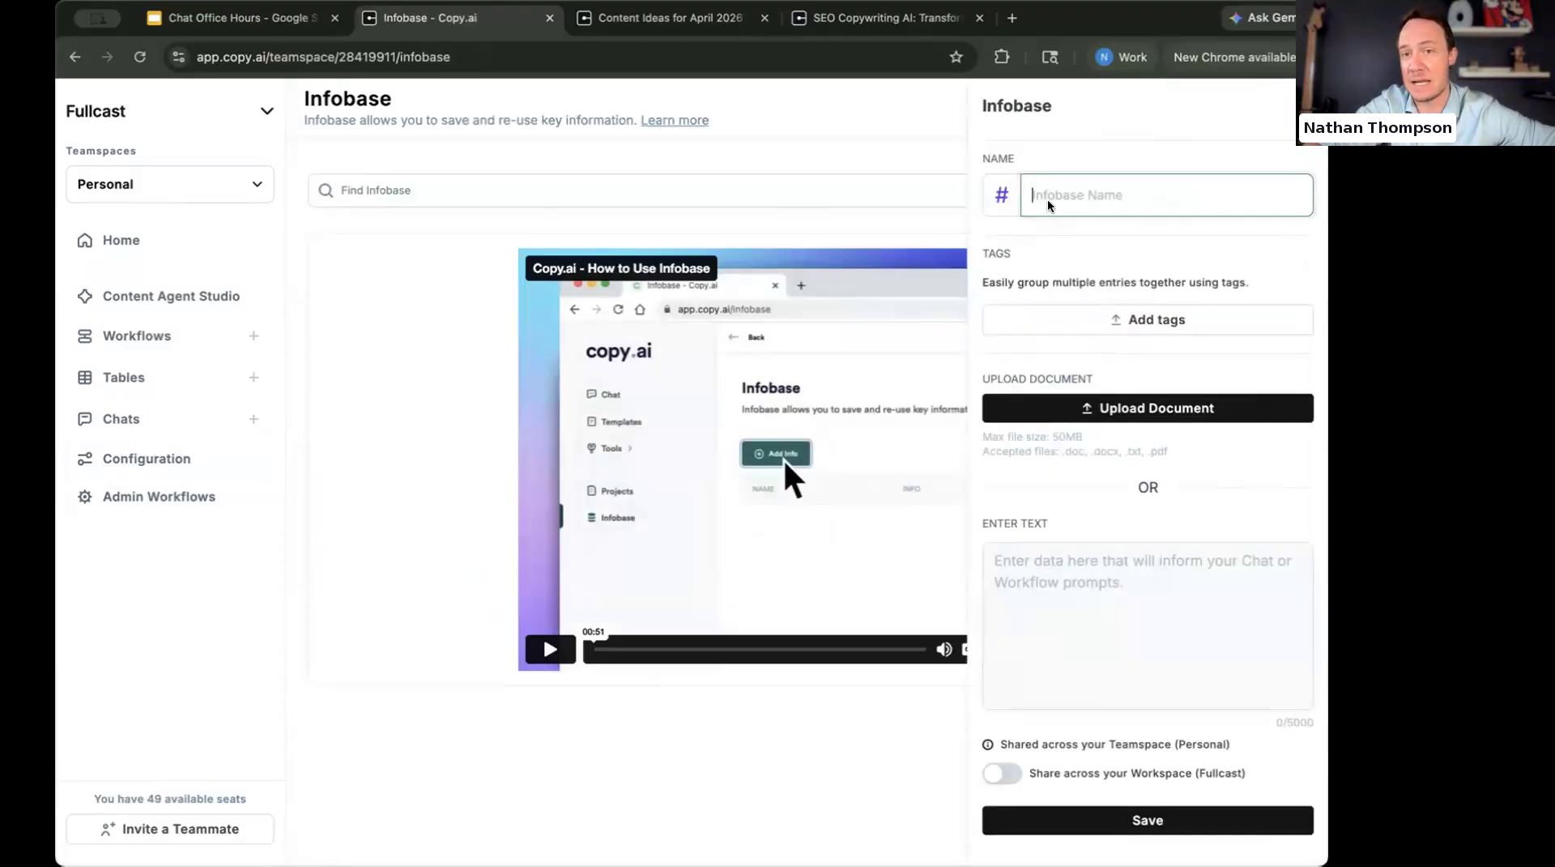
type("Wr")
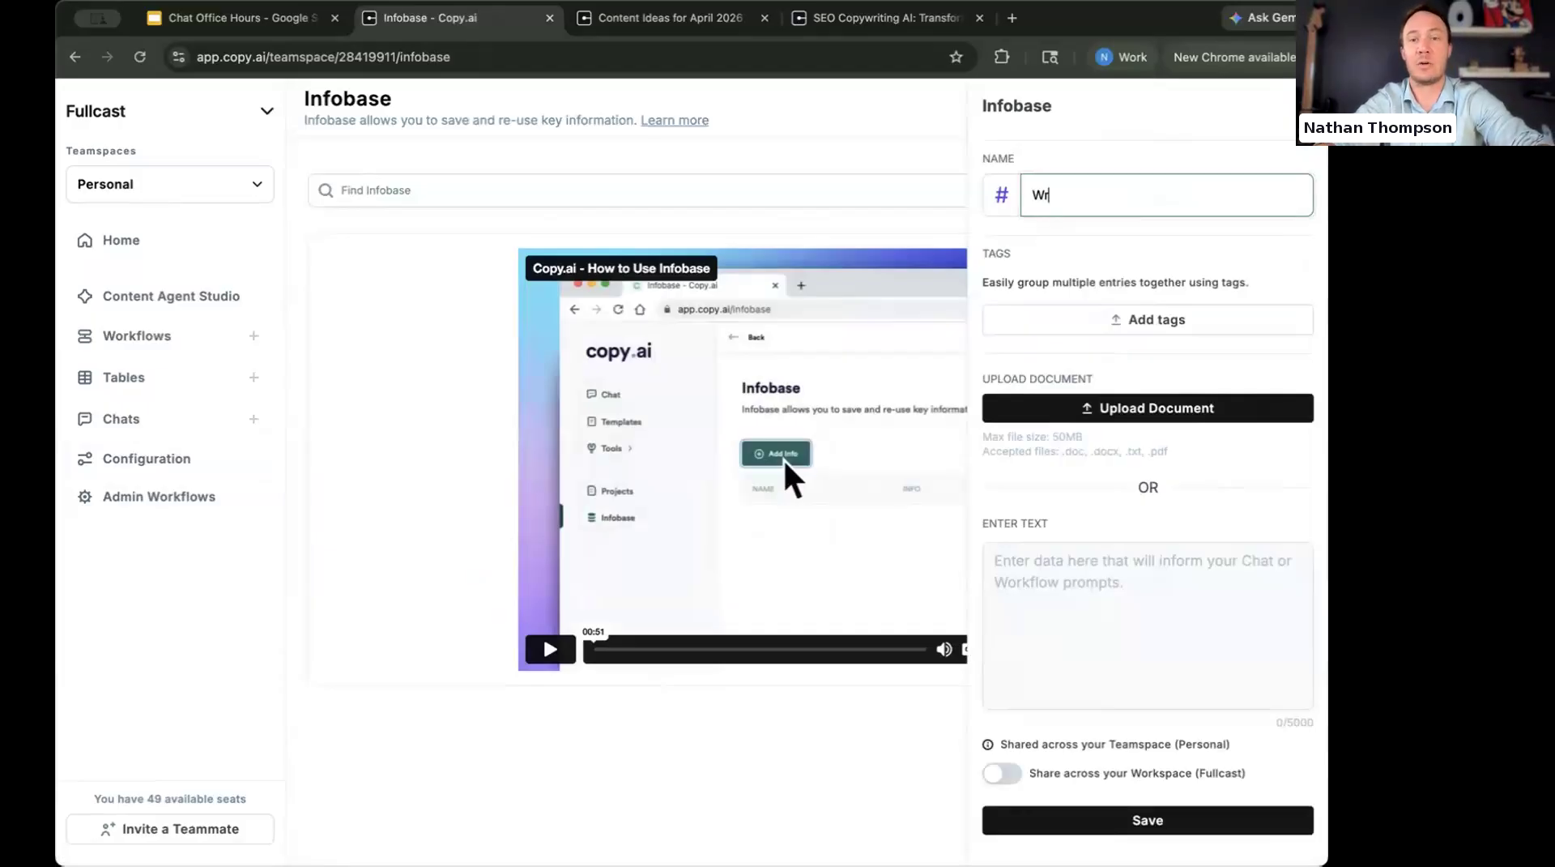
type("iting Rules and Guidlines")
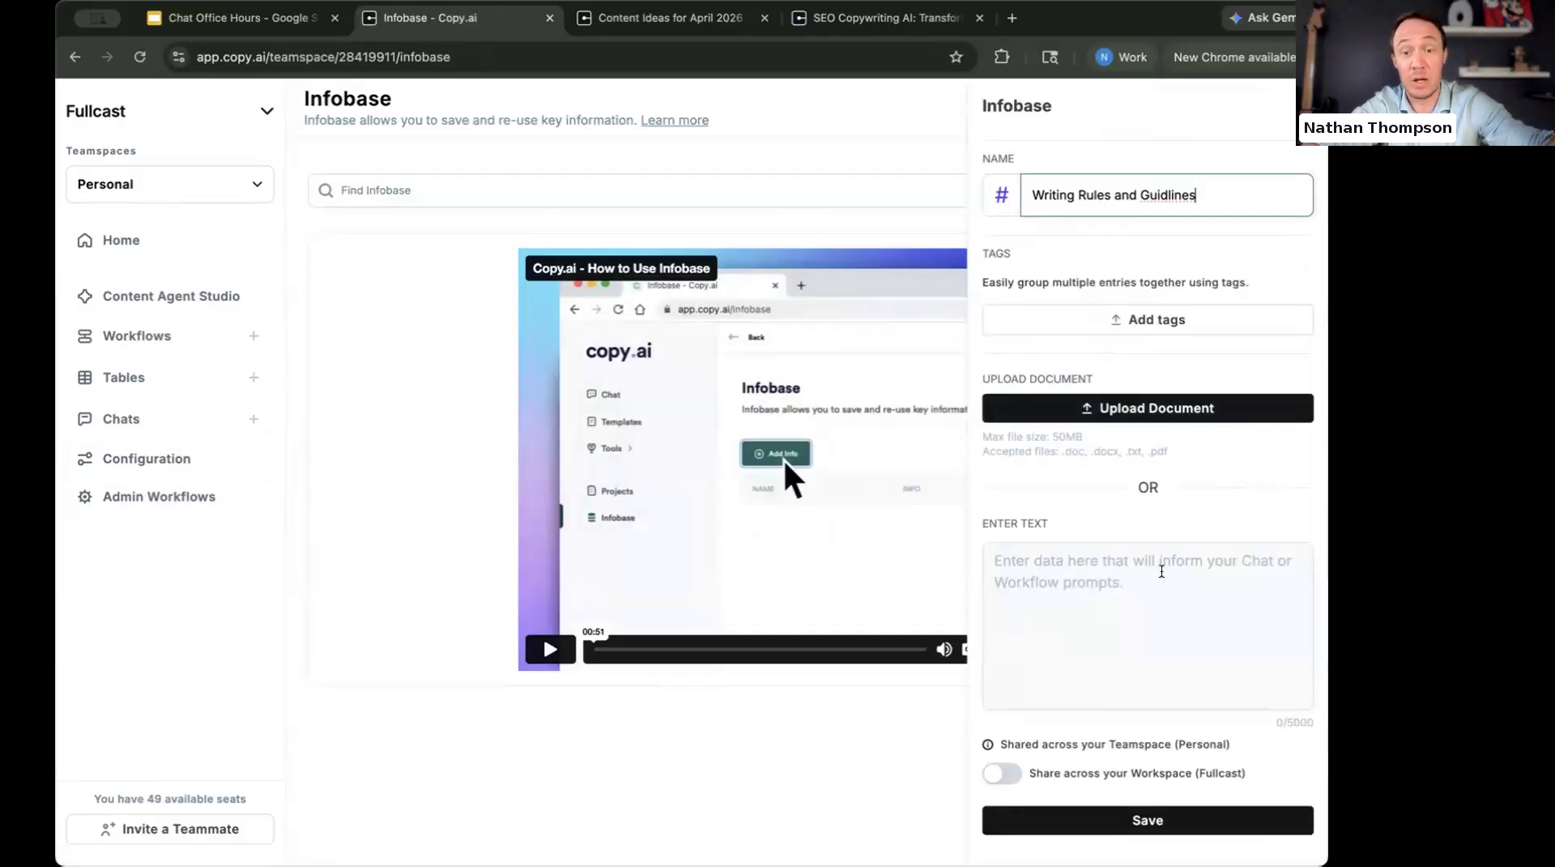
Begin the Infobase entry's text with the line "Copy.ai has these writing style guidlines..." followed by a blank line.
left_click(1160, 569)
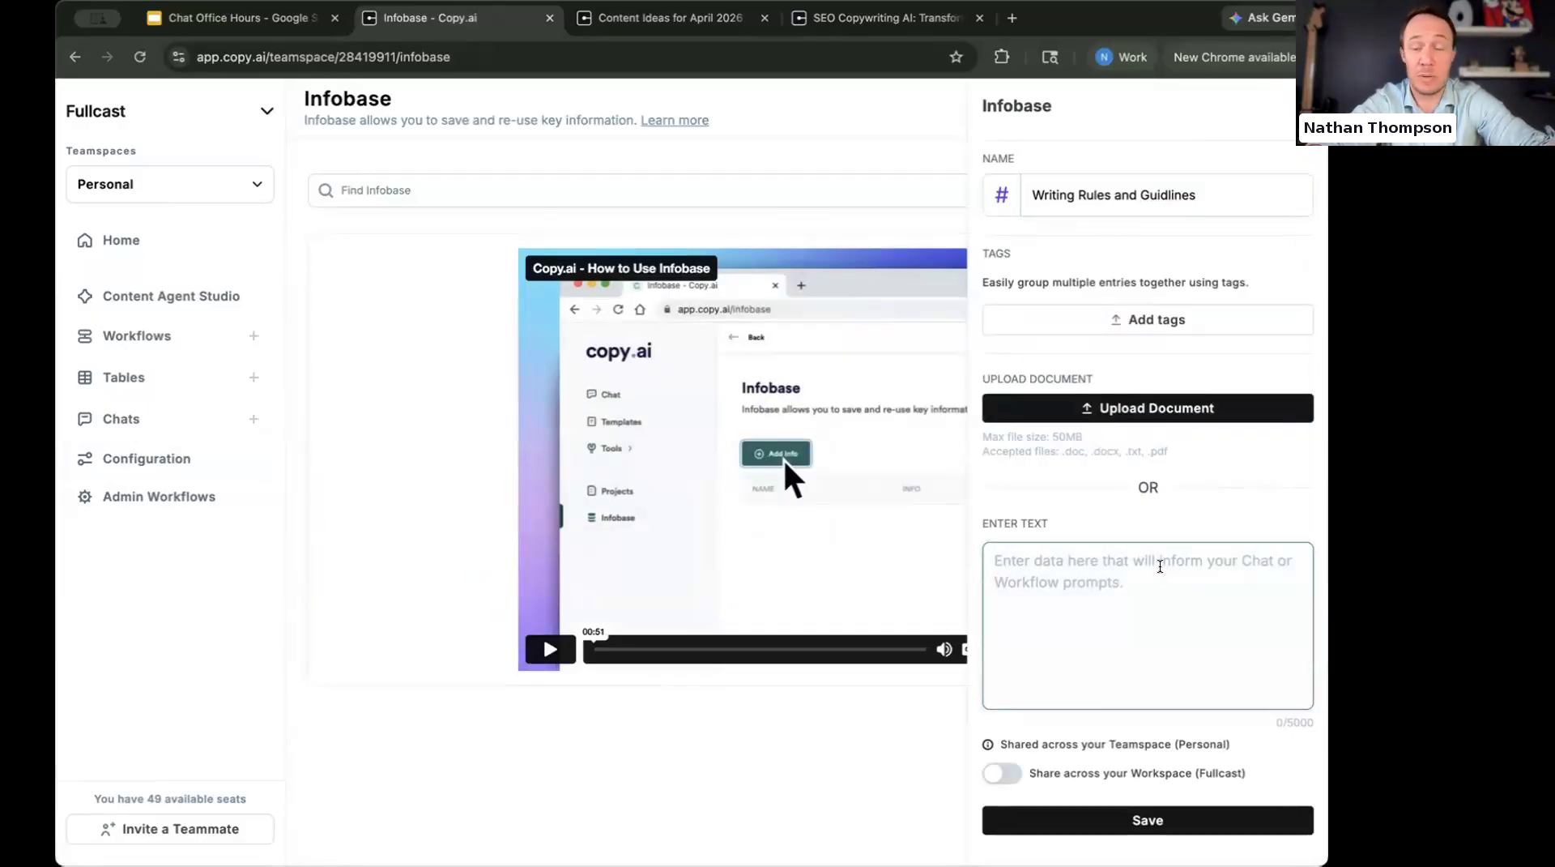
type("Copy.ai")
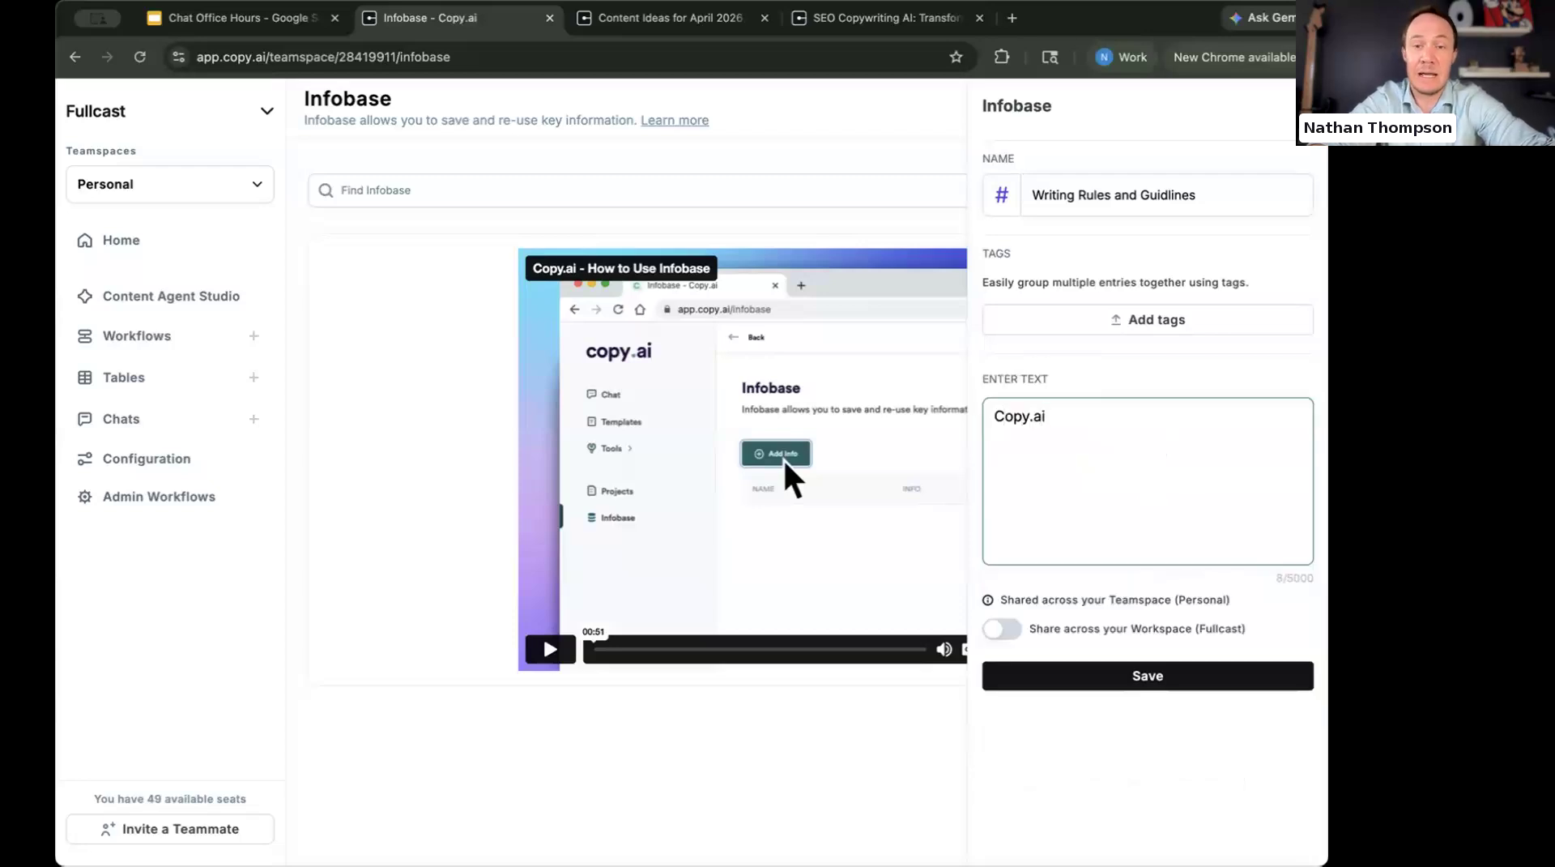
type("has this wr")
key("BackSpace")
key("BackSpace")
key("BackSpace")
key("BackSpace")
key("BackSpace")
key("BackSpace")
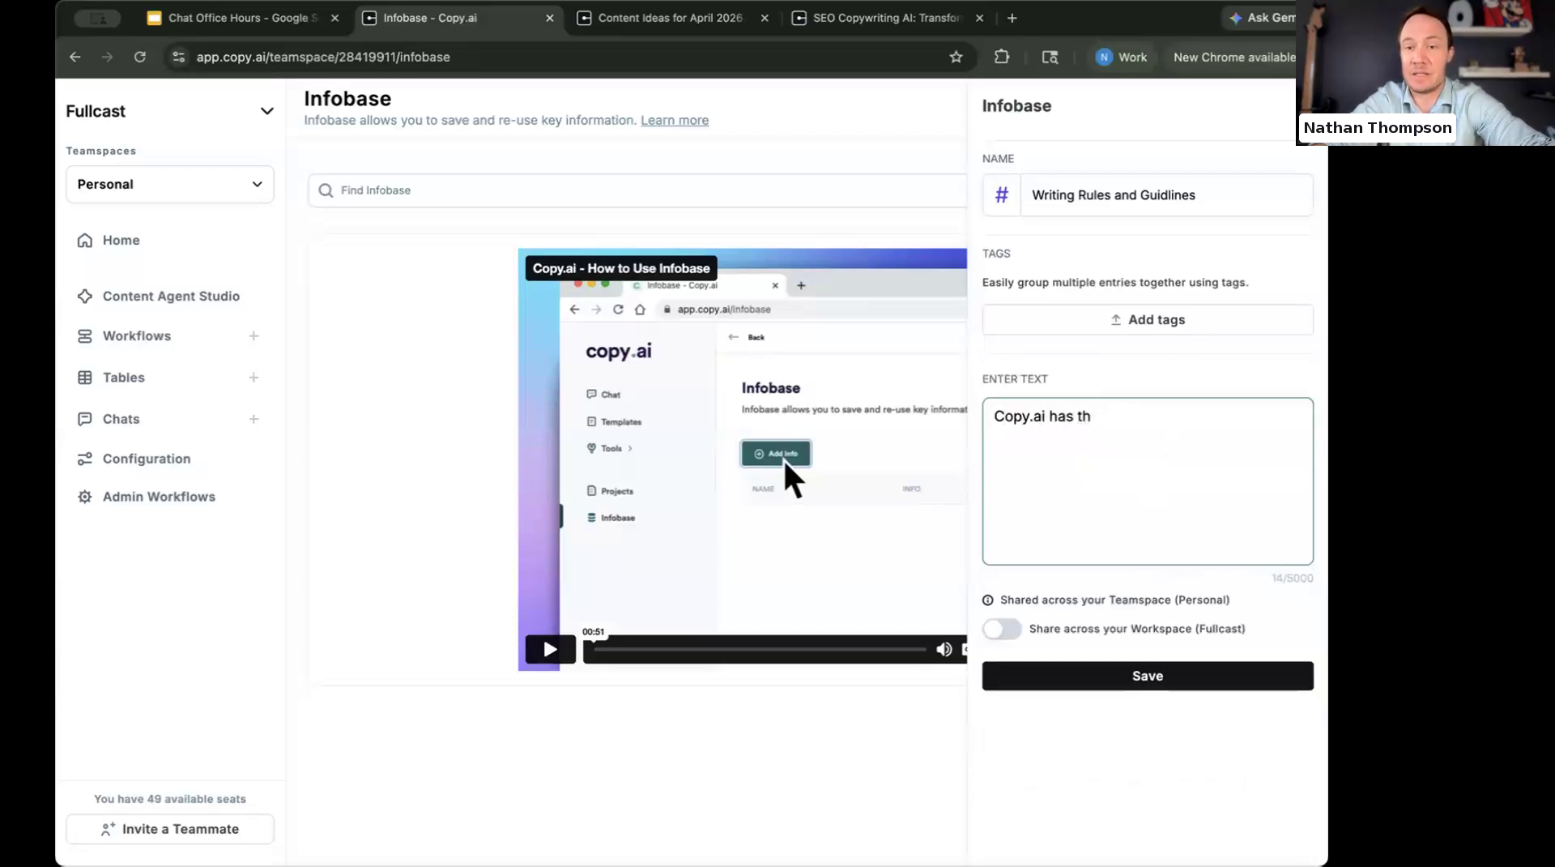
type("hese writing st")
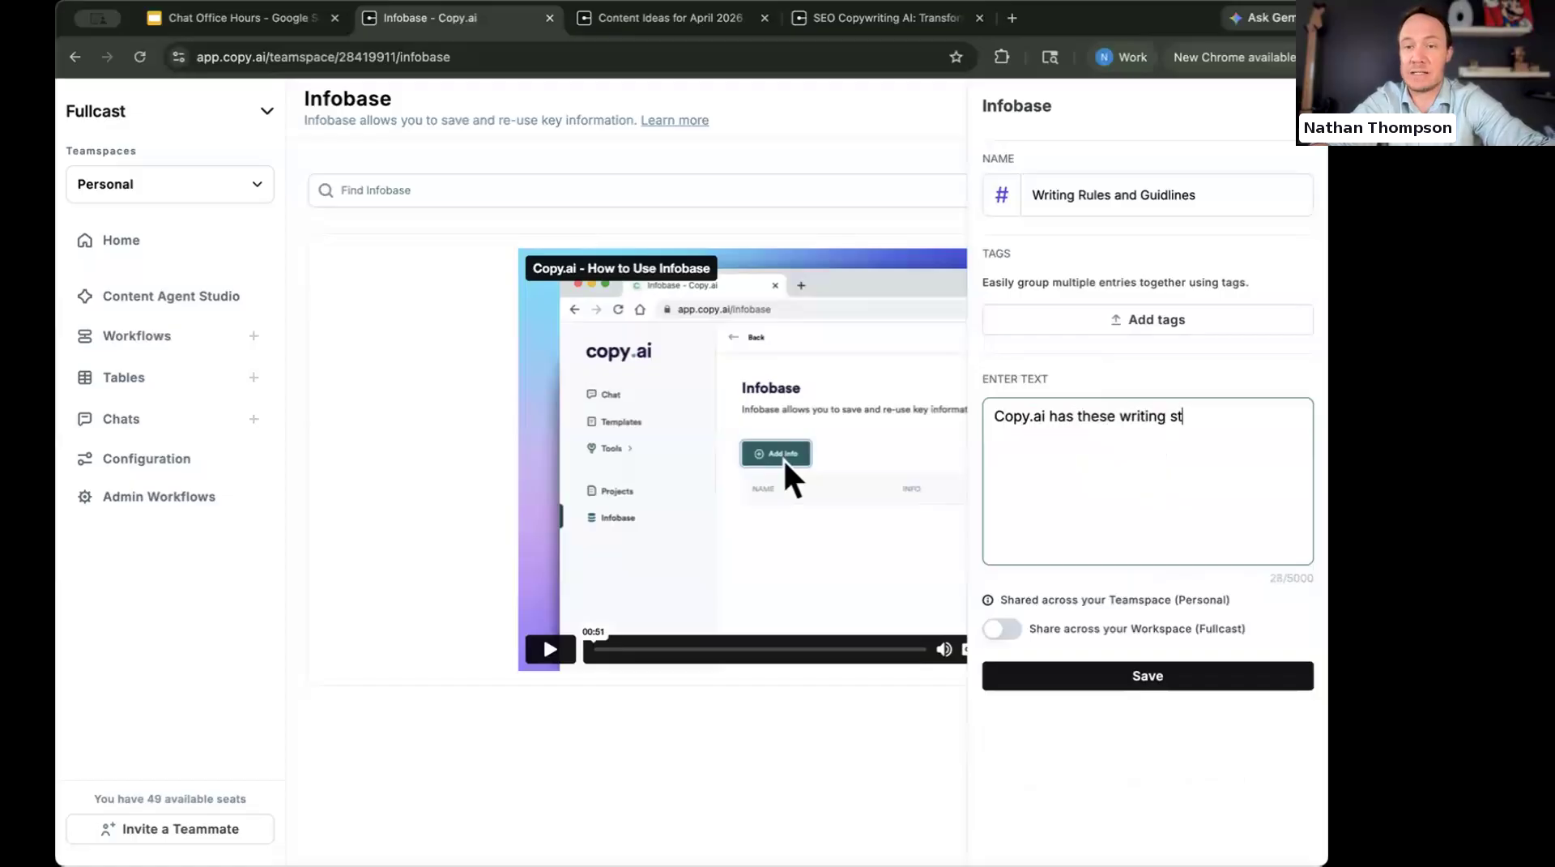
type("yle guidlines...")
key("Return")
key("Return")
Add the rules "1. No em dashs" and "2. No sentence constructions like "It's not X, it's Y"" to the entry, separated by a blank line.
type("1. No em dashs")
key("Return")
key("Return")
type("2. No ")
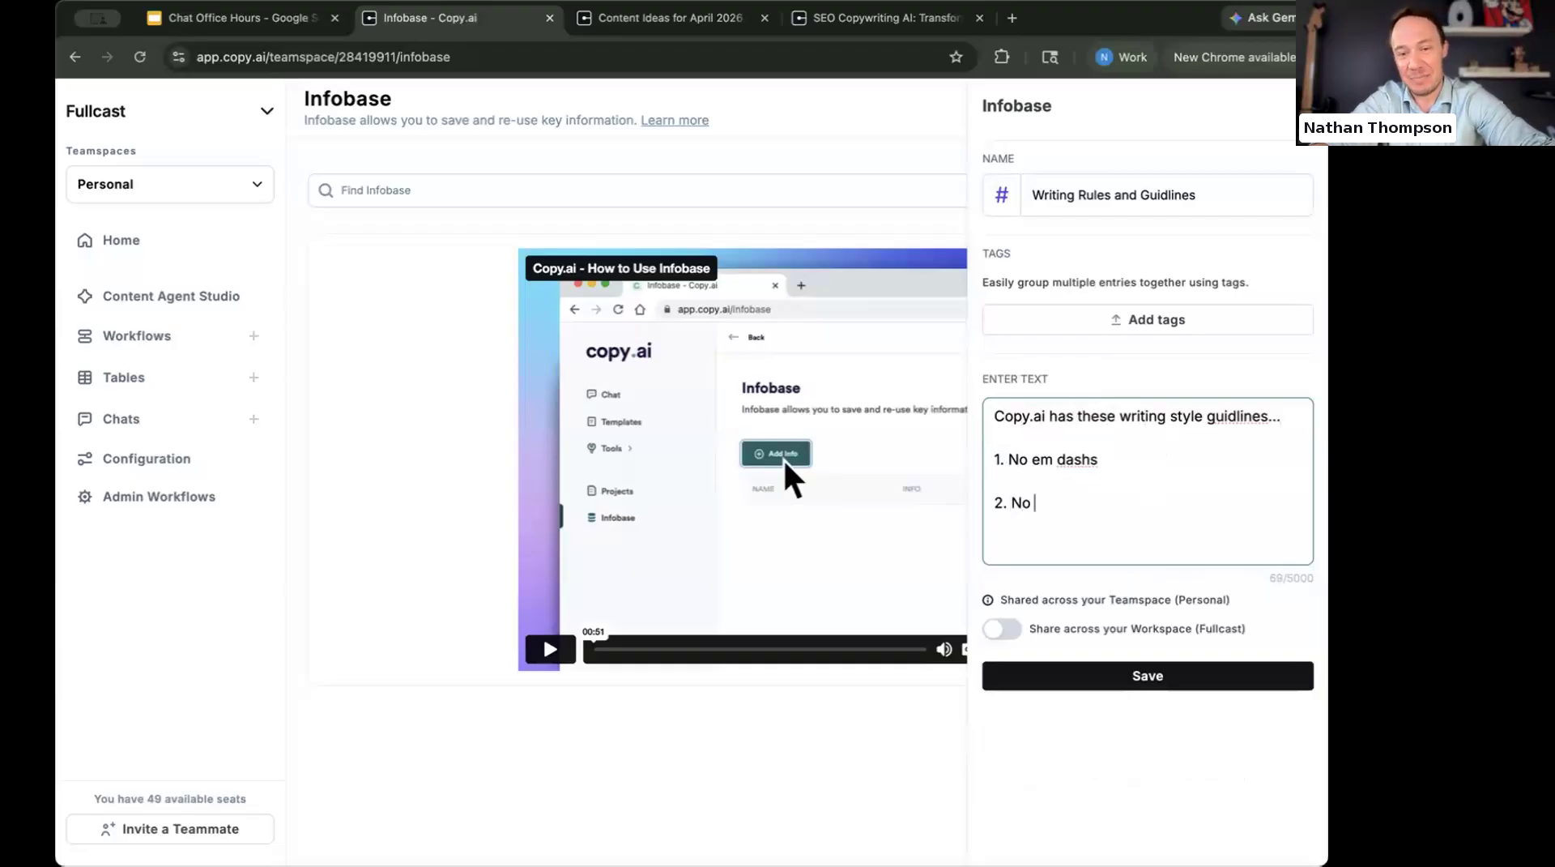
type("senten")
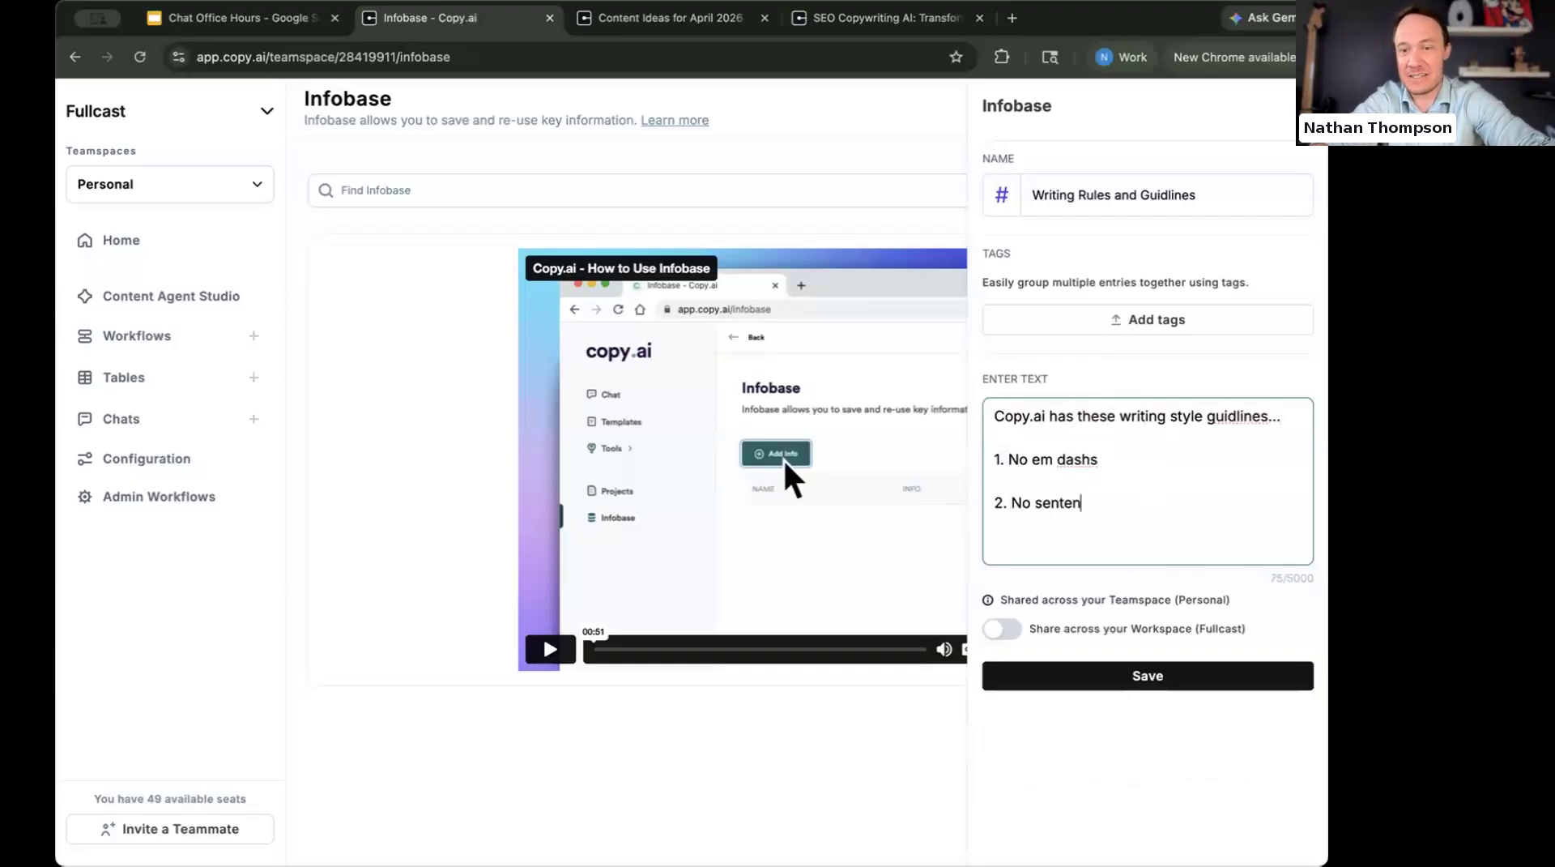
type("ce constructions l")
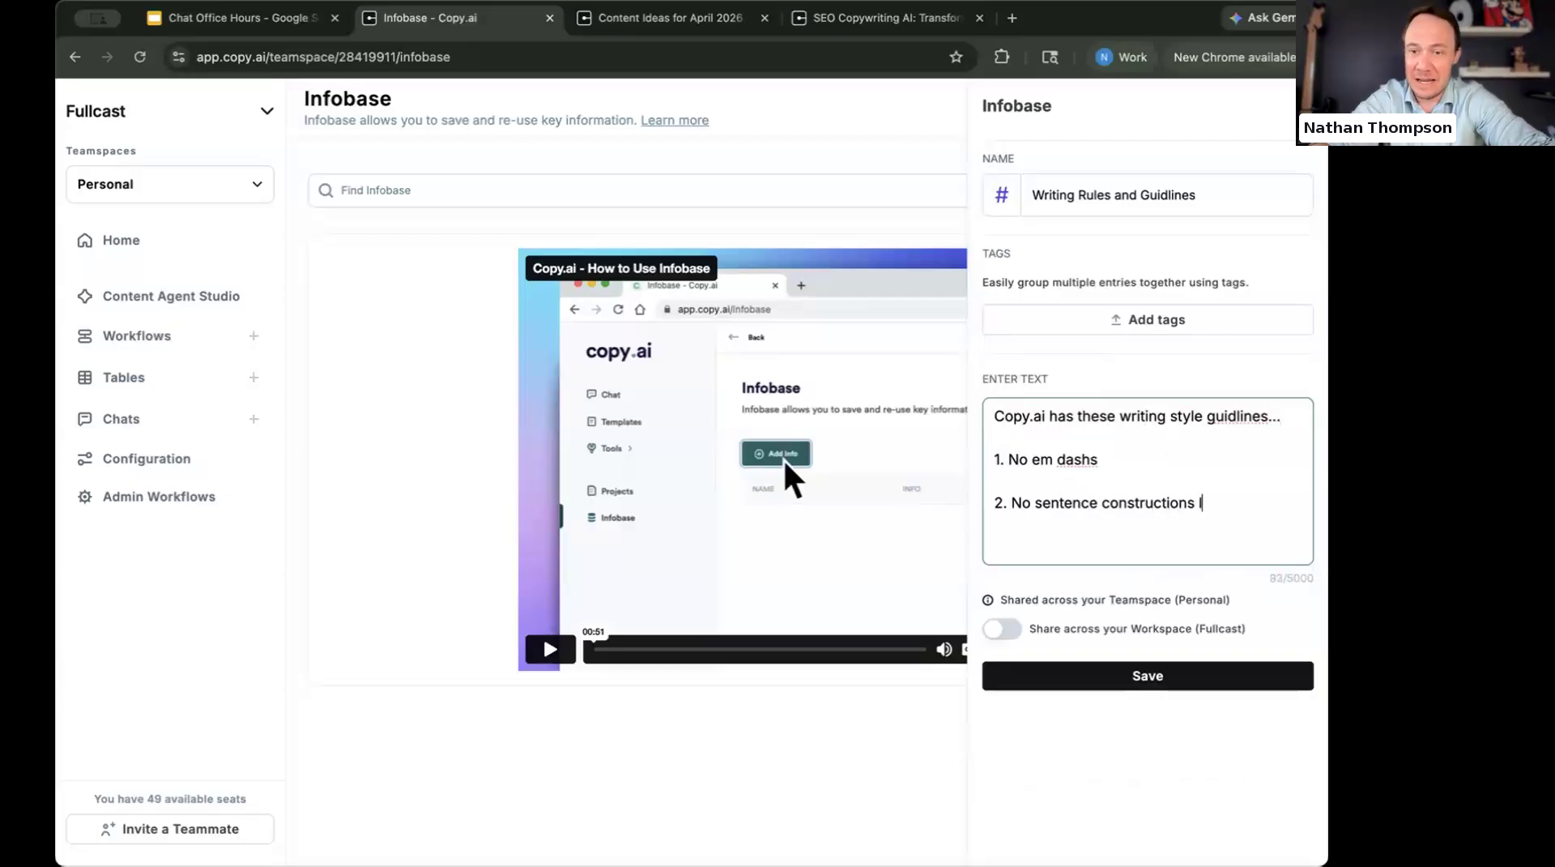
type("ike \"It's not X, it's Y\"")
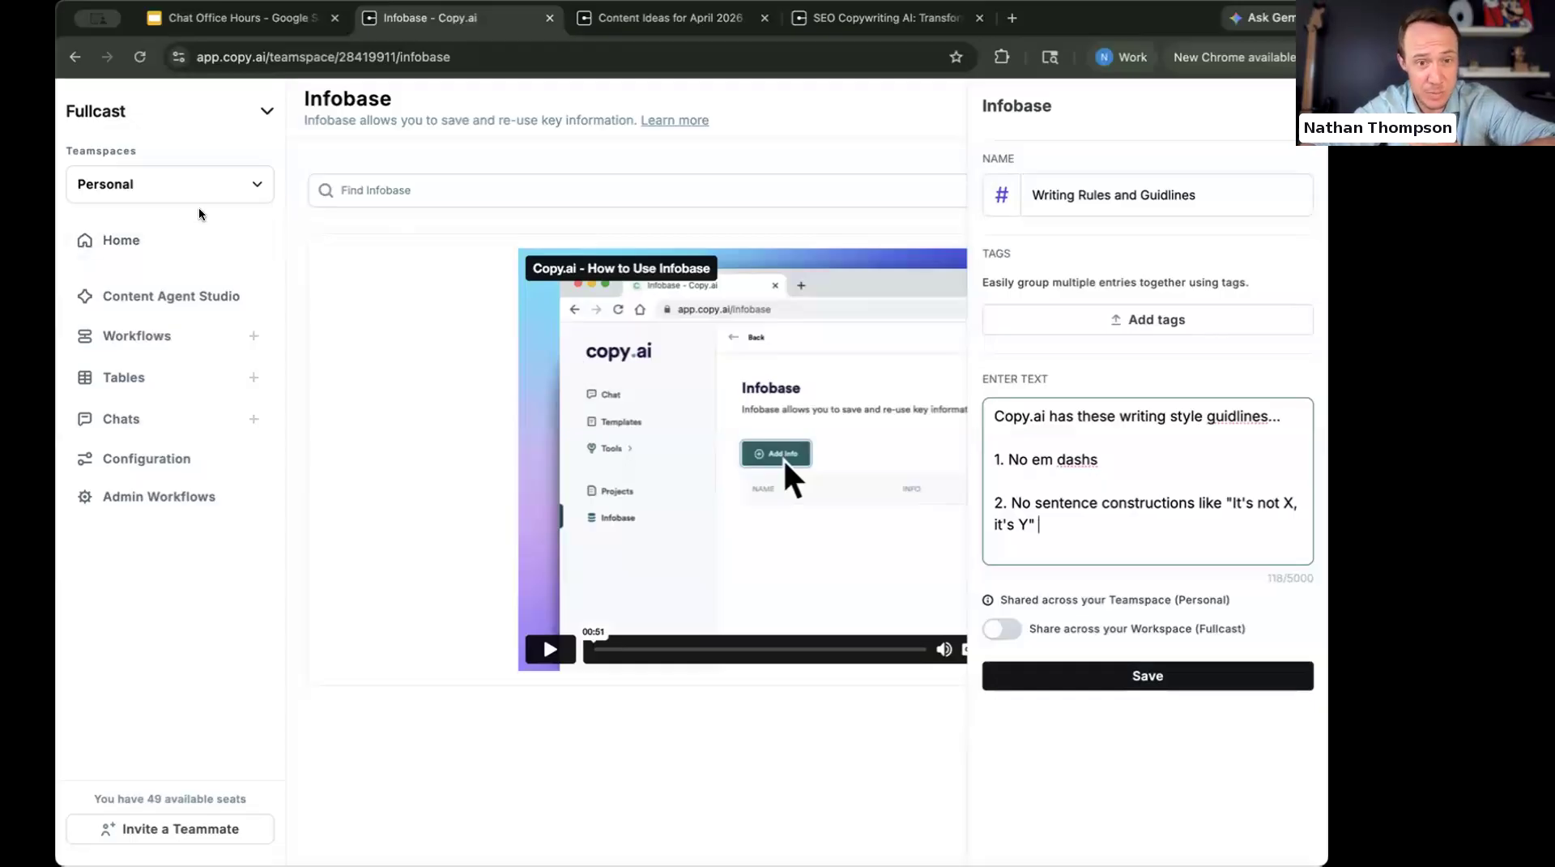
Share the Infobase entry across the Fullcast workspace and save it.
left_click(1001, 628)
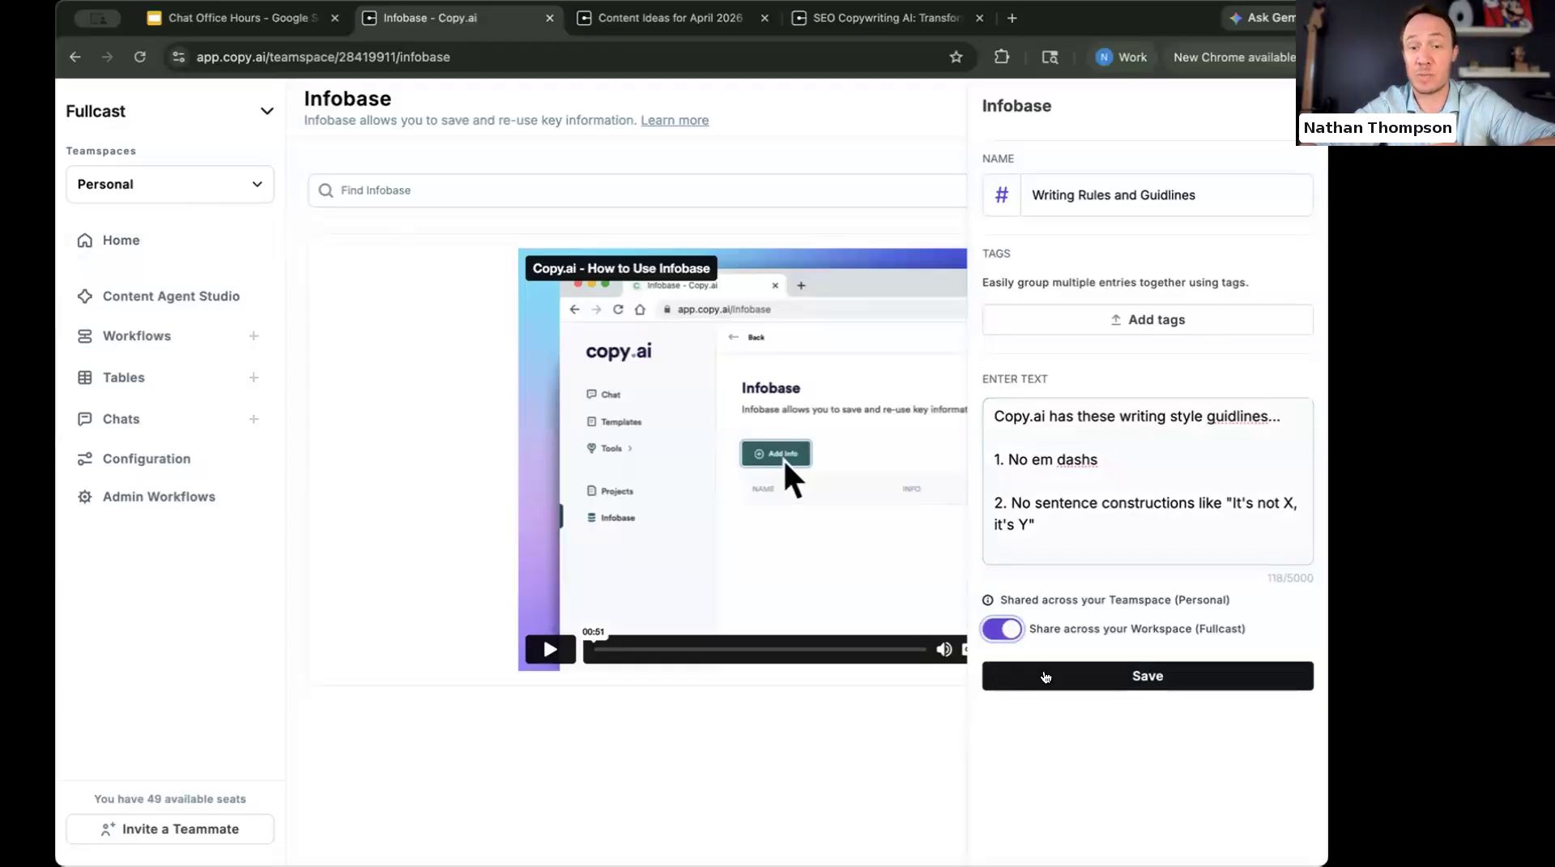
left_click(1047, 678)
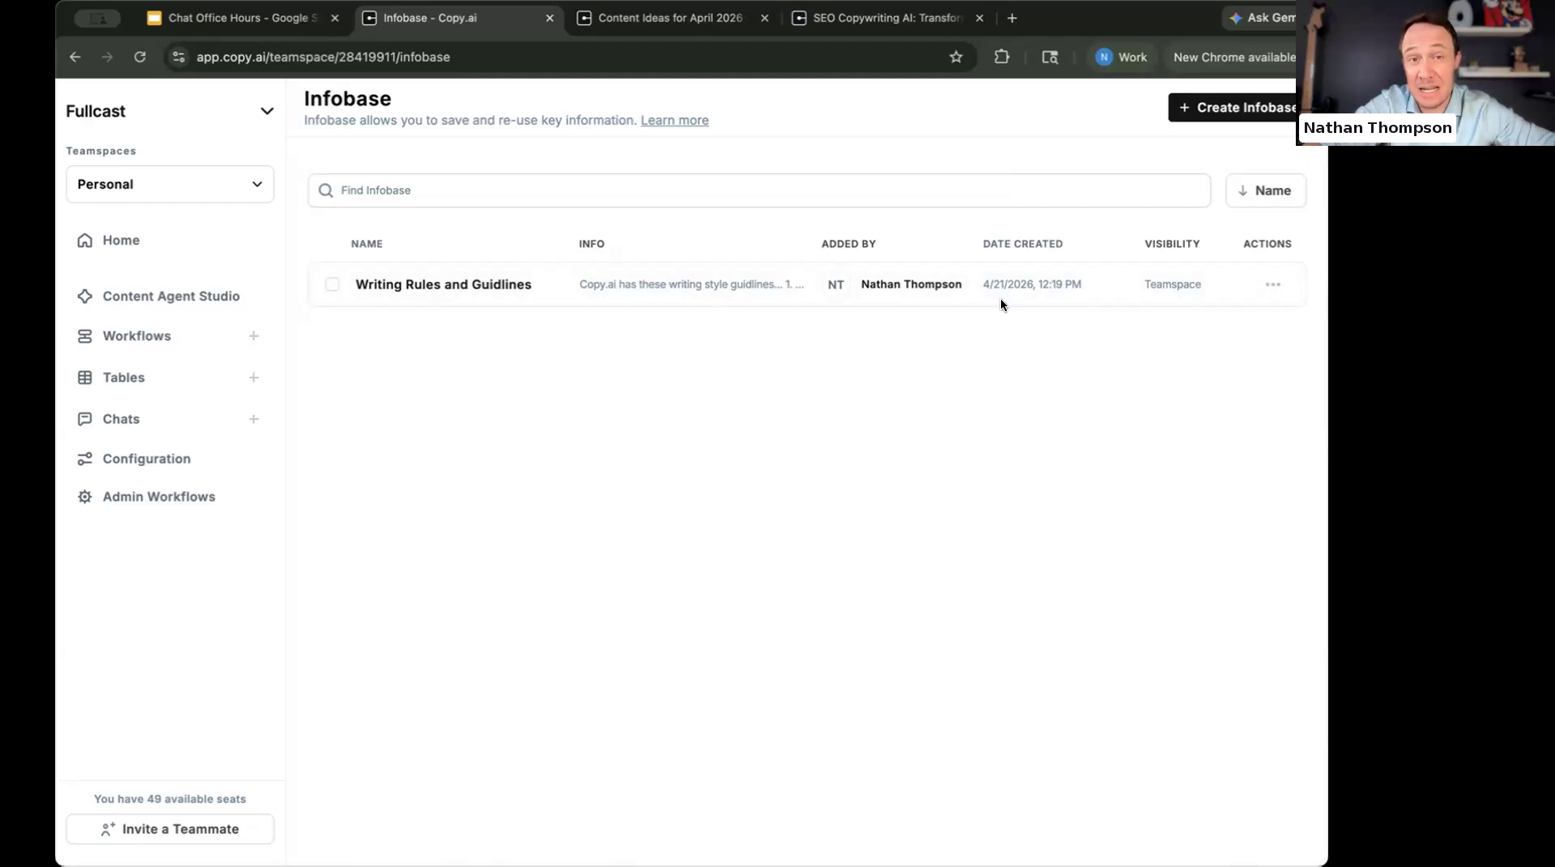
In the "Content Ideas for April 2026" chat, write the prompt "Write me a LinkedIn post on Chat AI tools".
left_click(689, 18)
left_click(658, 762)
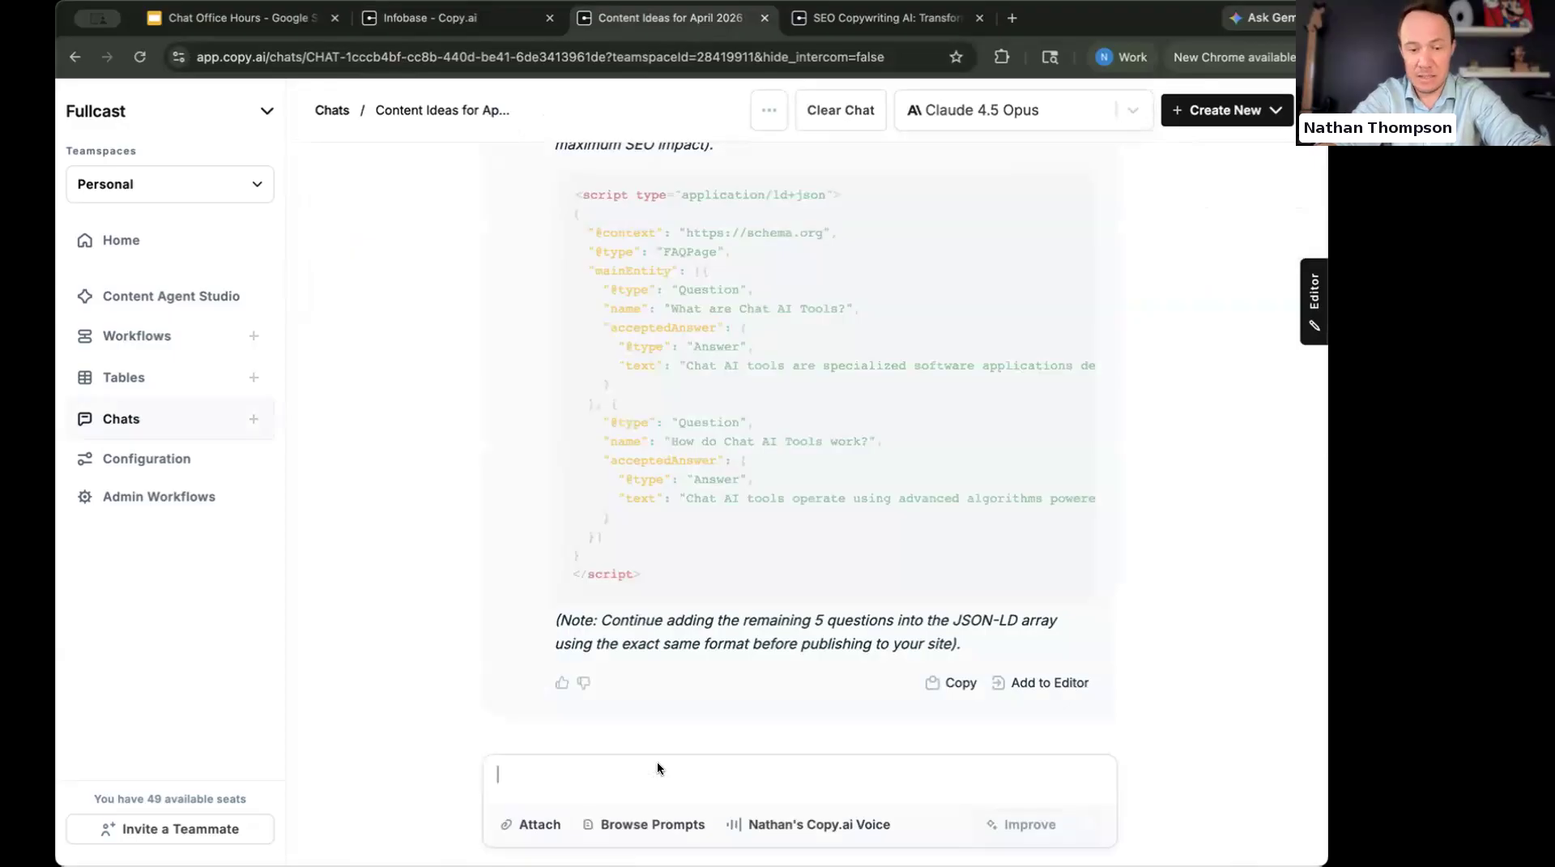
type("Write me a Linked")
key("BackSpace")
key("BackSpace")
key("BackSpace")
key("BackSpace")
key("BackSpace")
key("BackSpace")
type("LinkedIn post ")
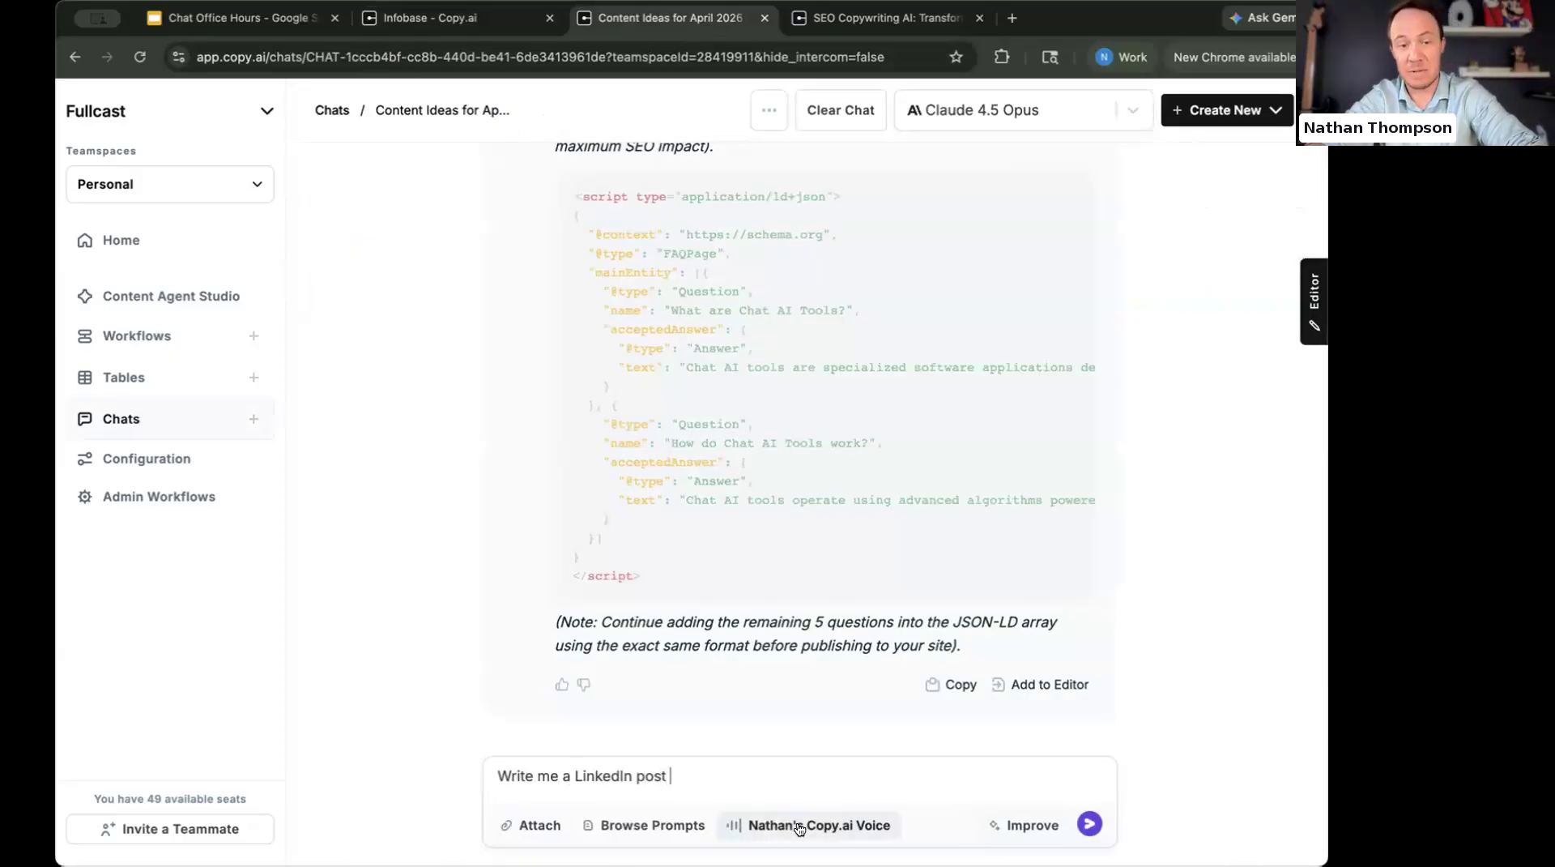
type("on Chat")
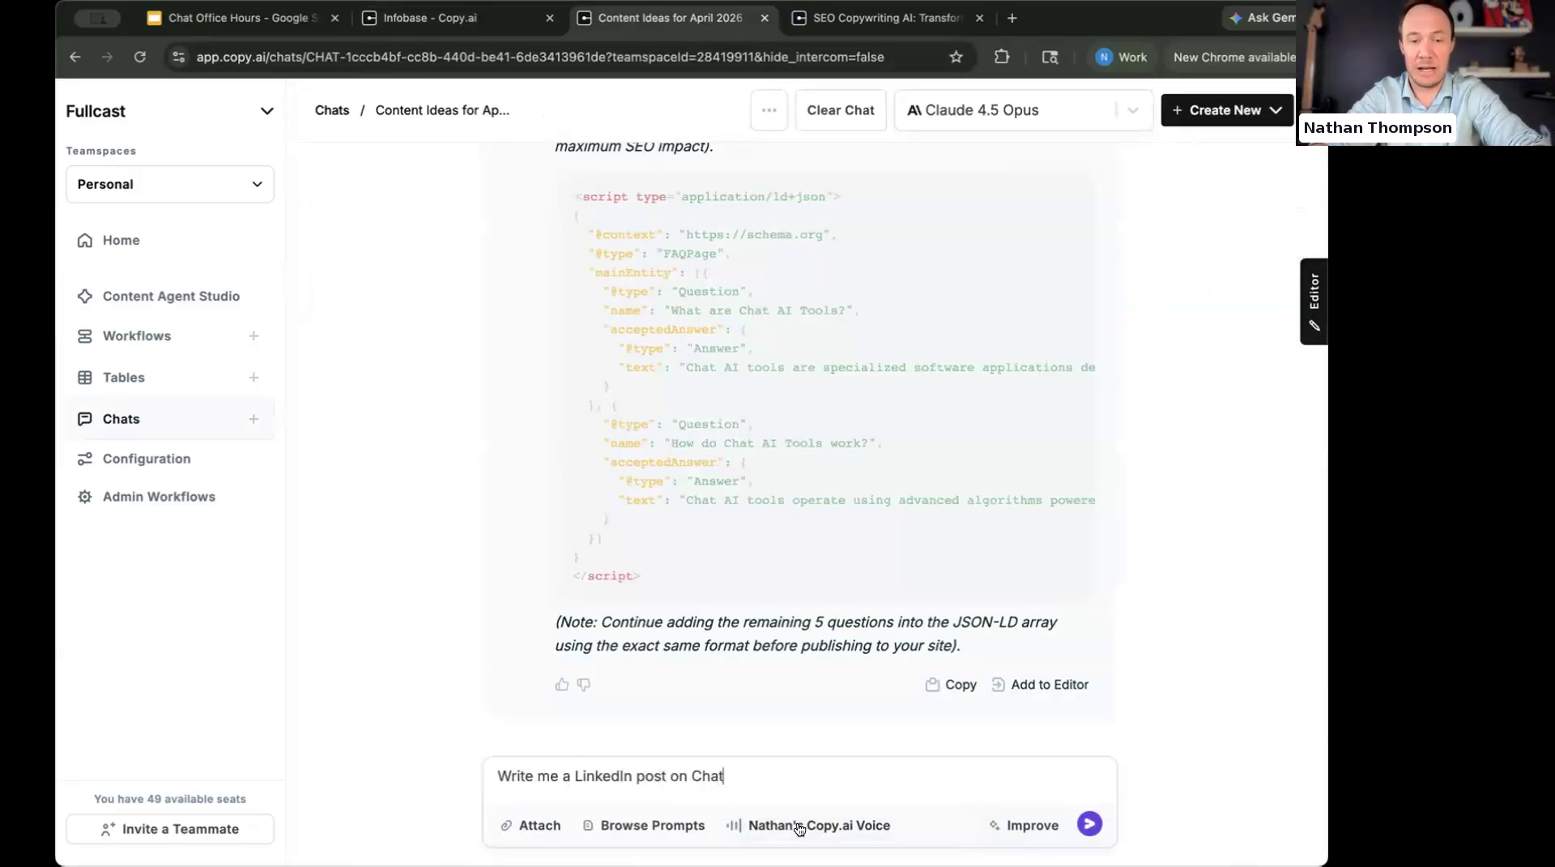
type(" AI tools")
Add "Follow these writing guidelines:" below with a reference to the "Writing Rules and Guidlines" Infobase entry, and send the prompt.
key("shift+Return")
key("shift+Return")
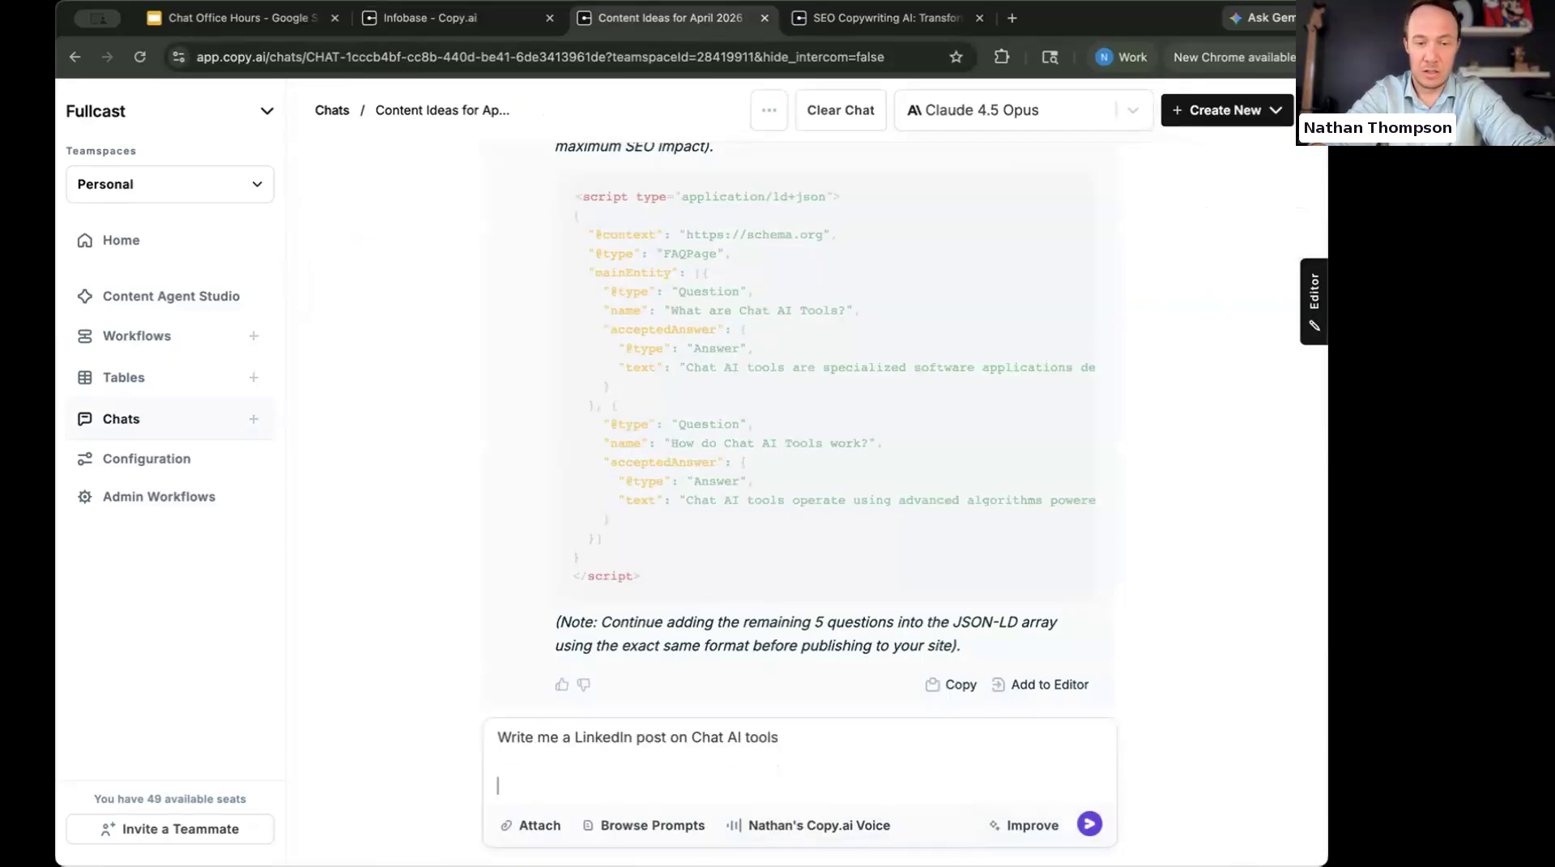
type("Foll")
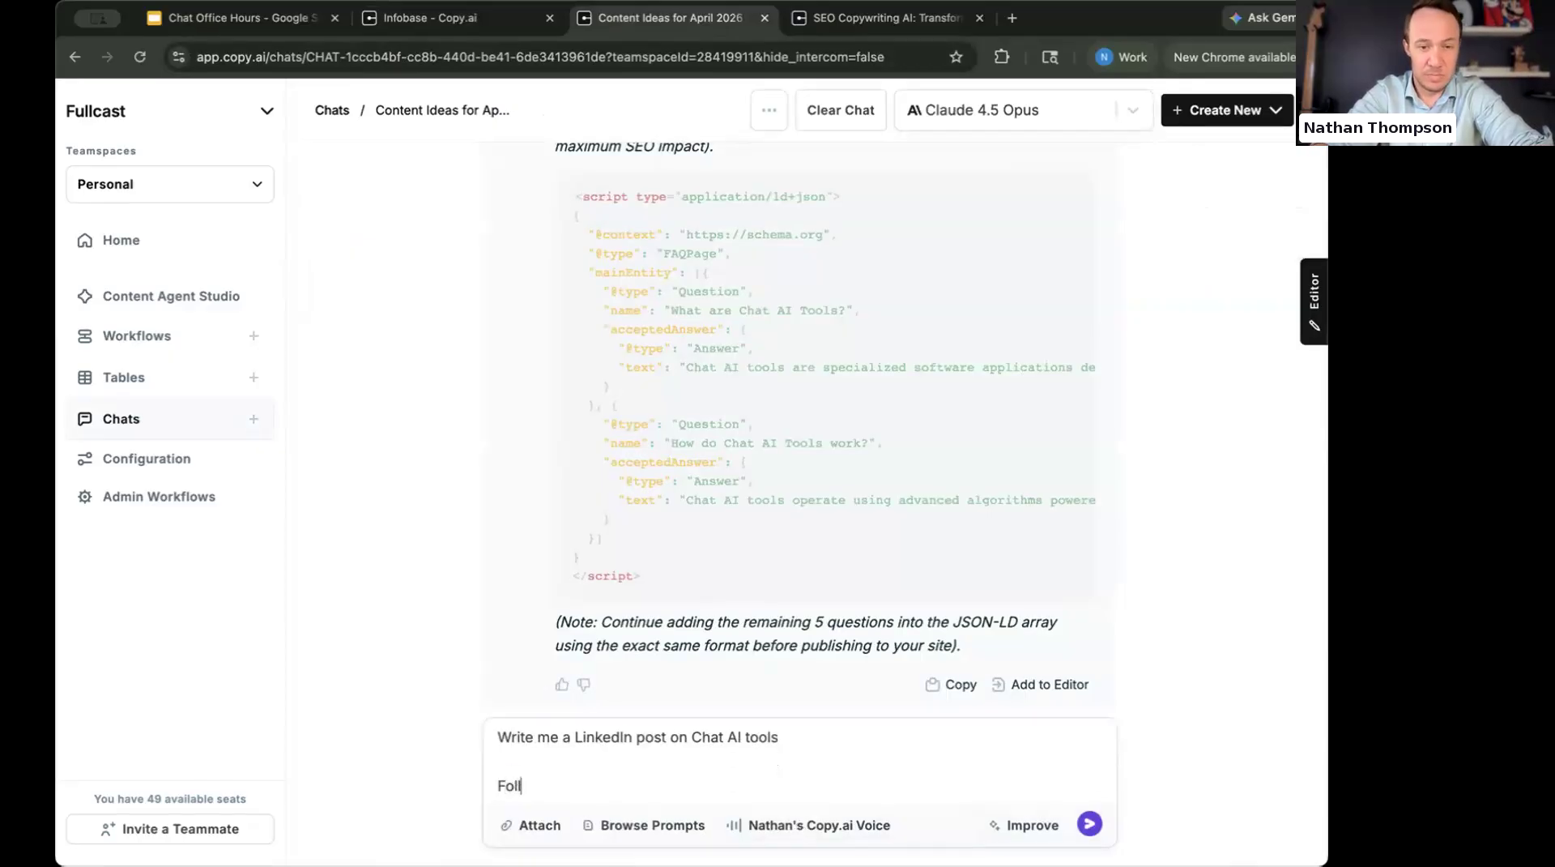
type("ow these writing guidelines")
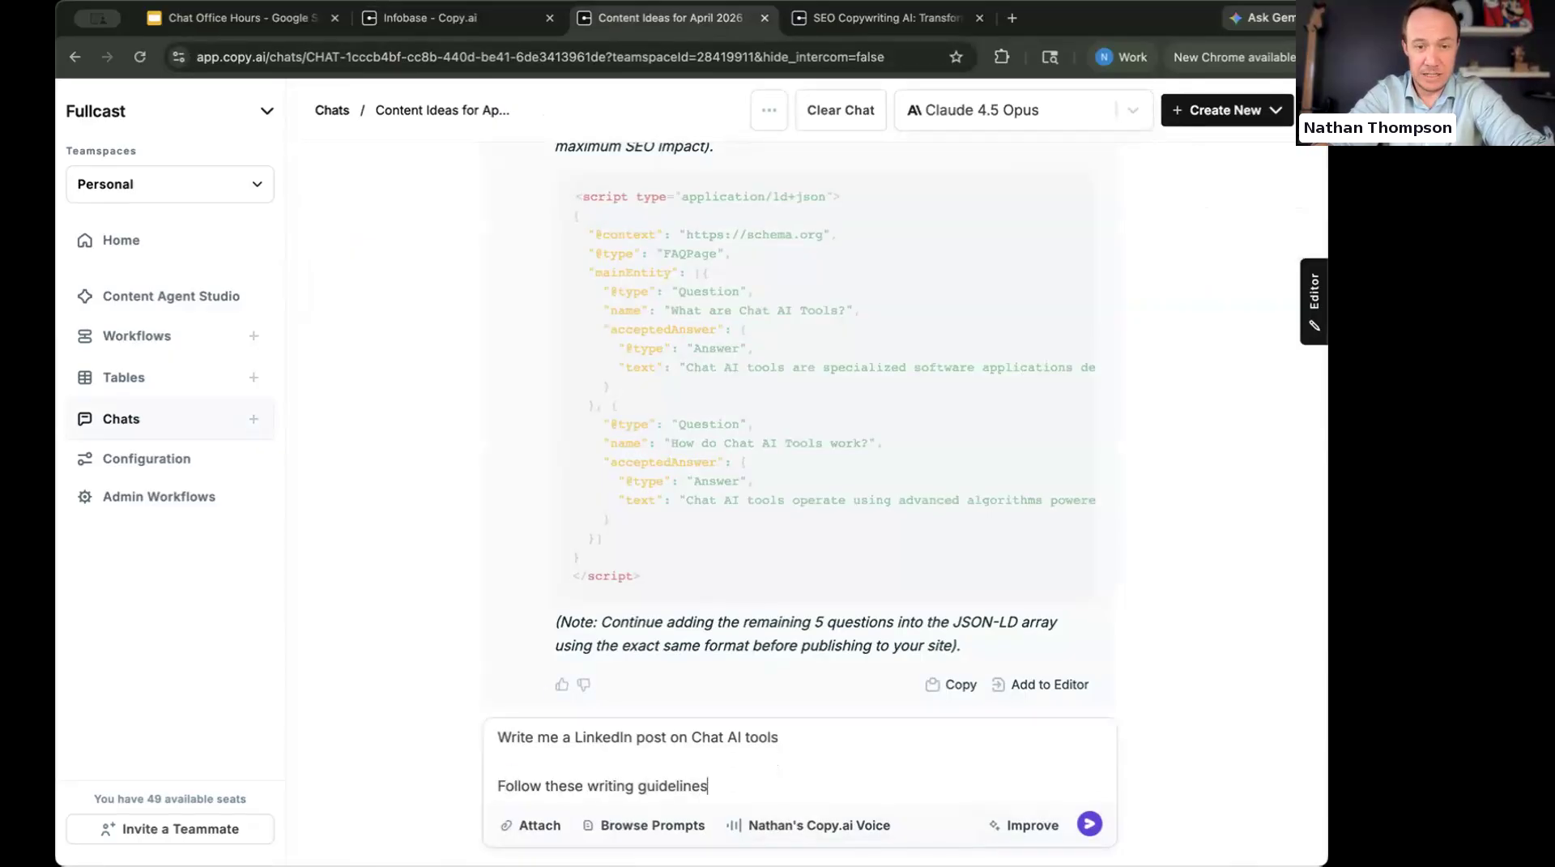
type(": #")
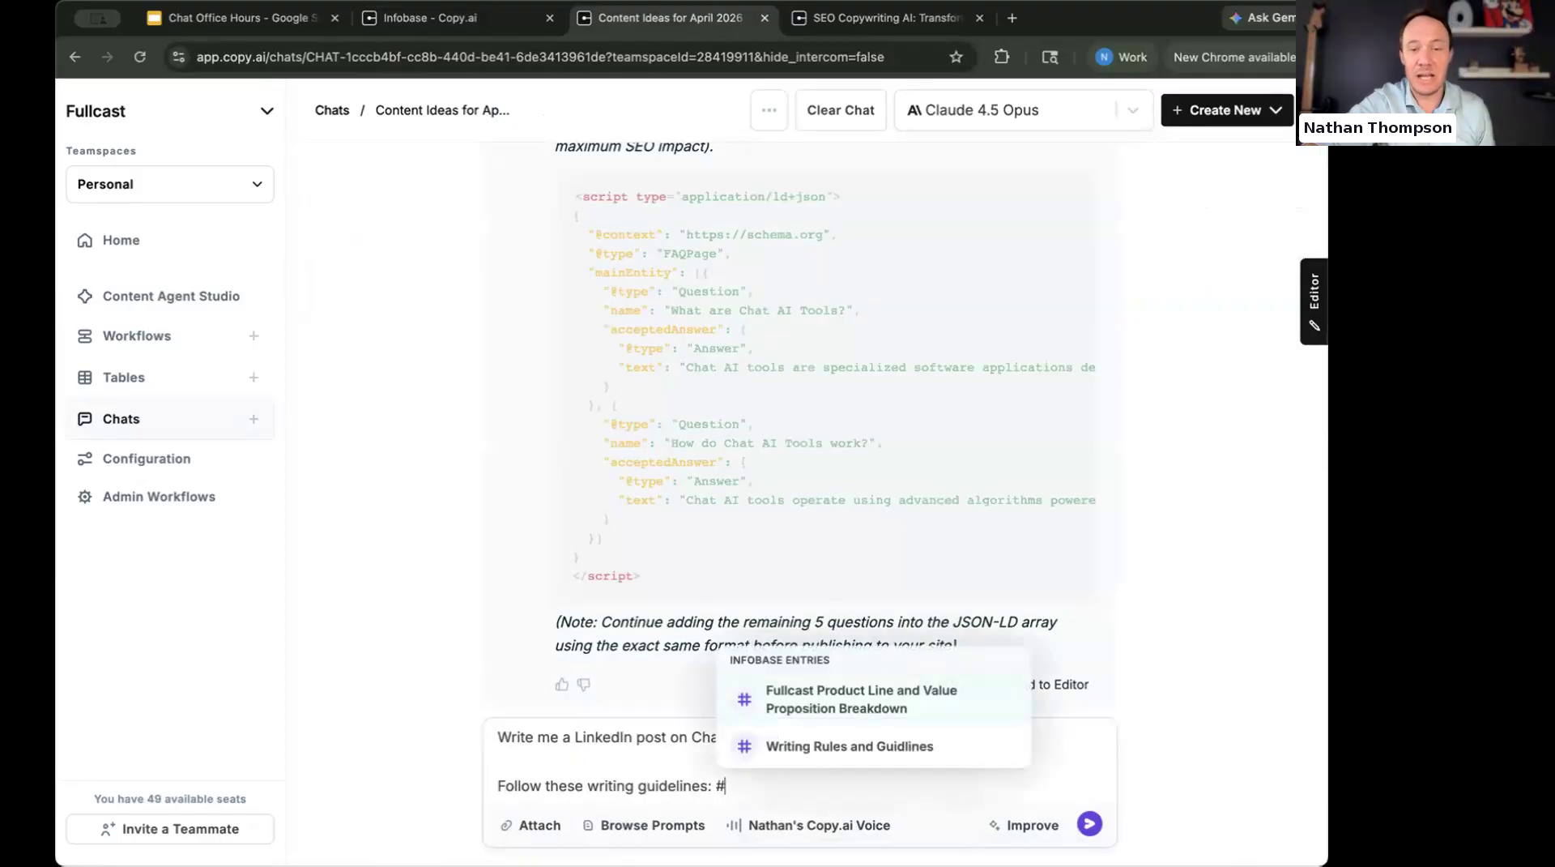
left_click(873, 753)
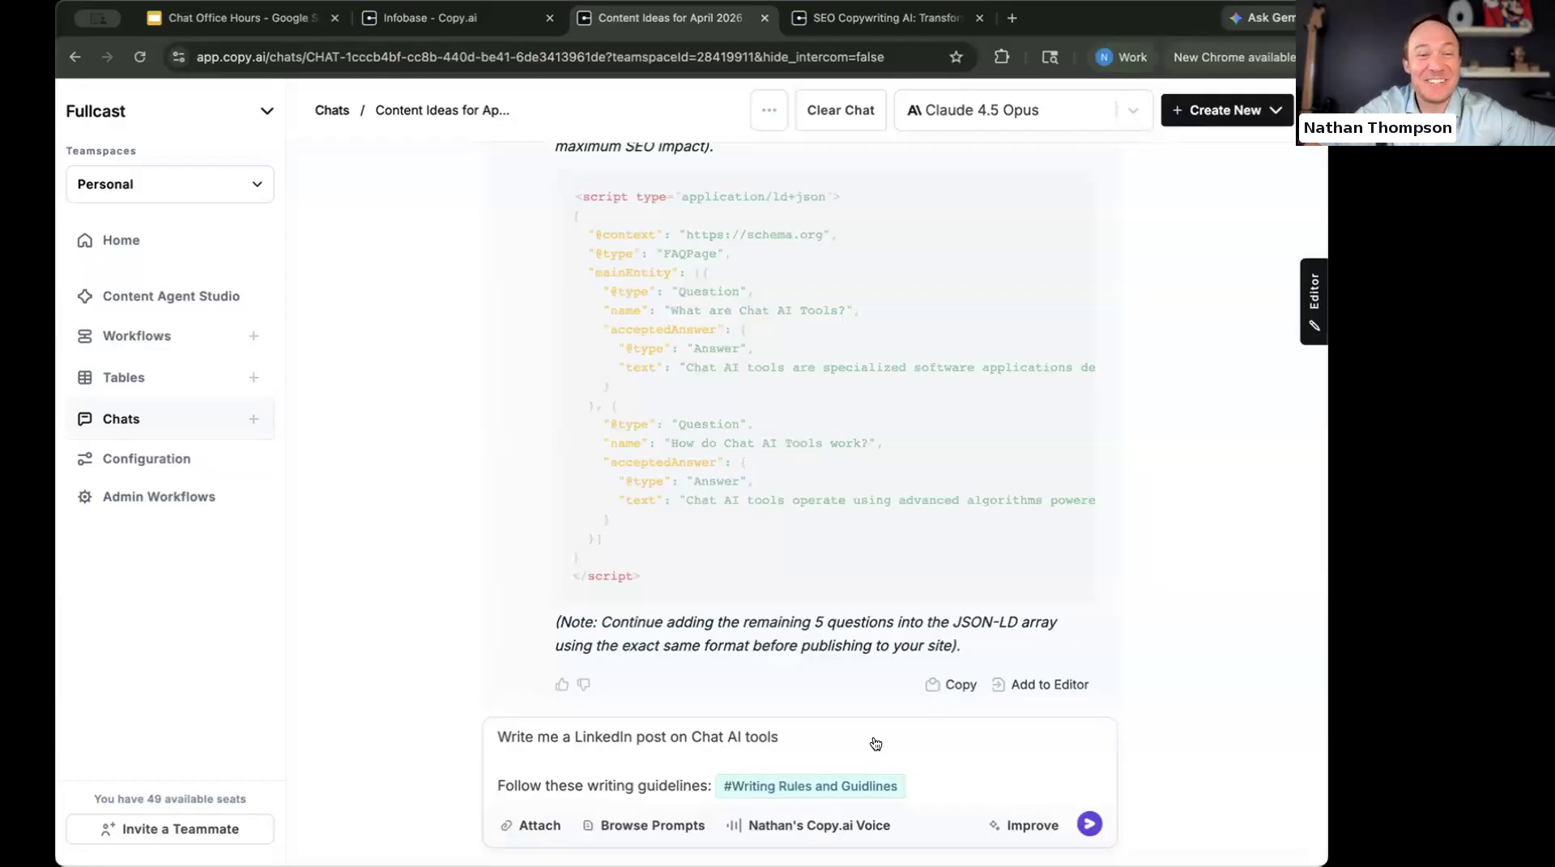
left_click(849, 729)
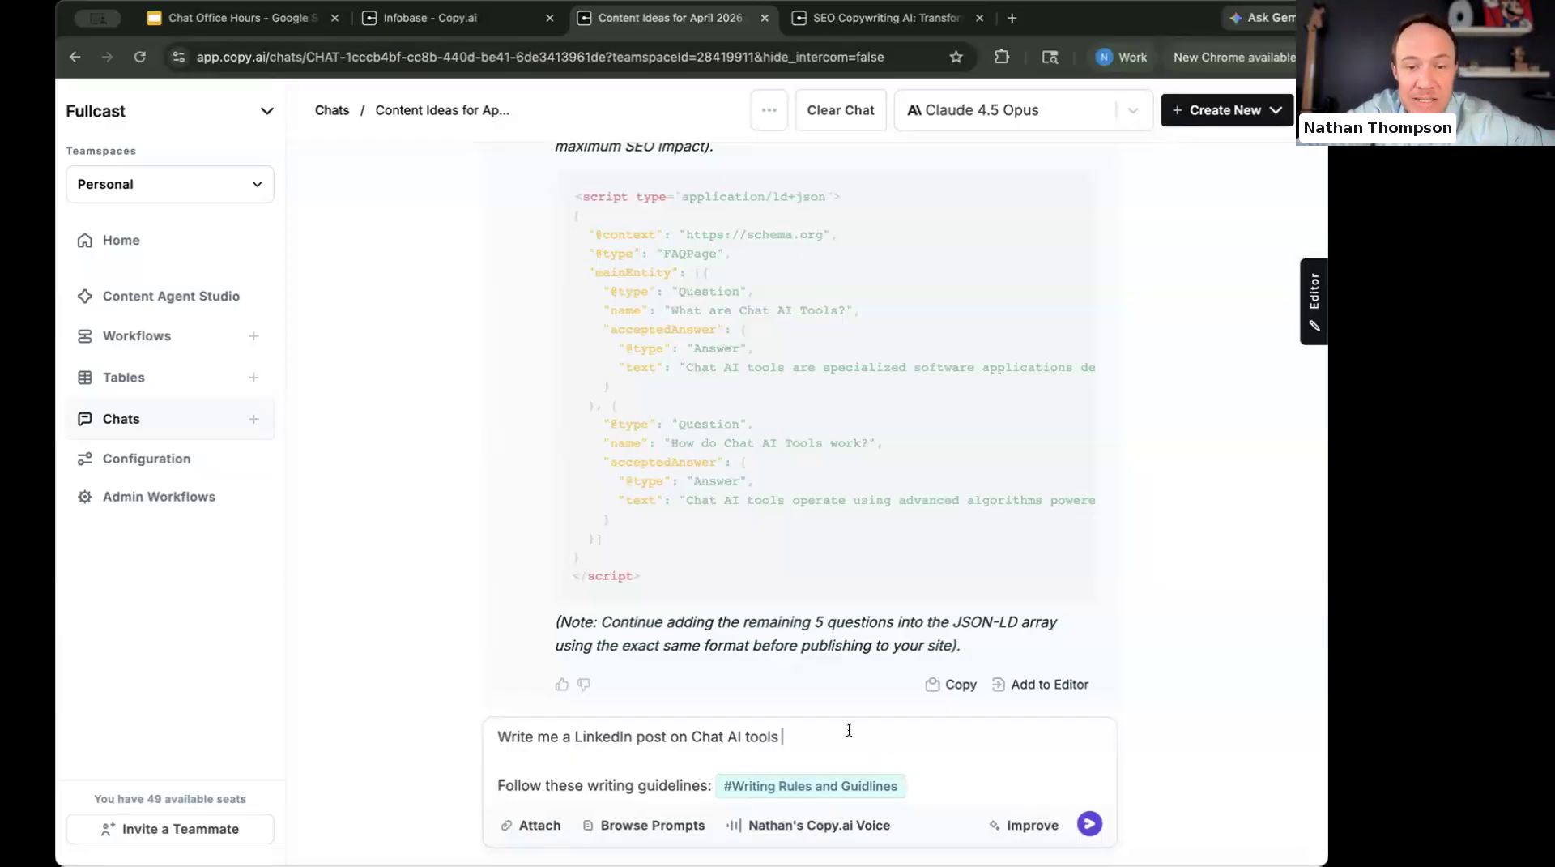
left_click(1088, 823)
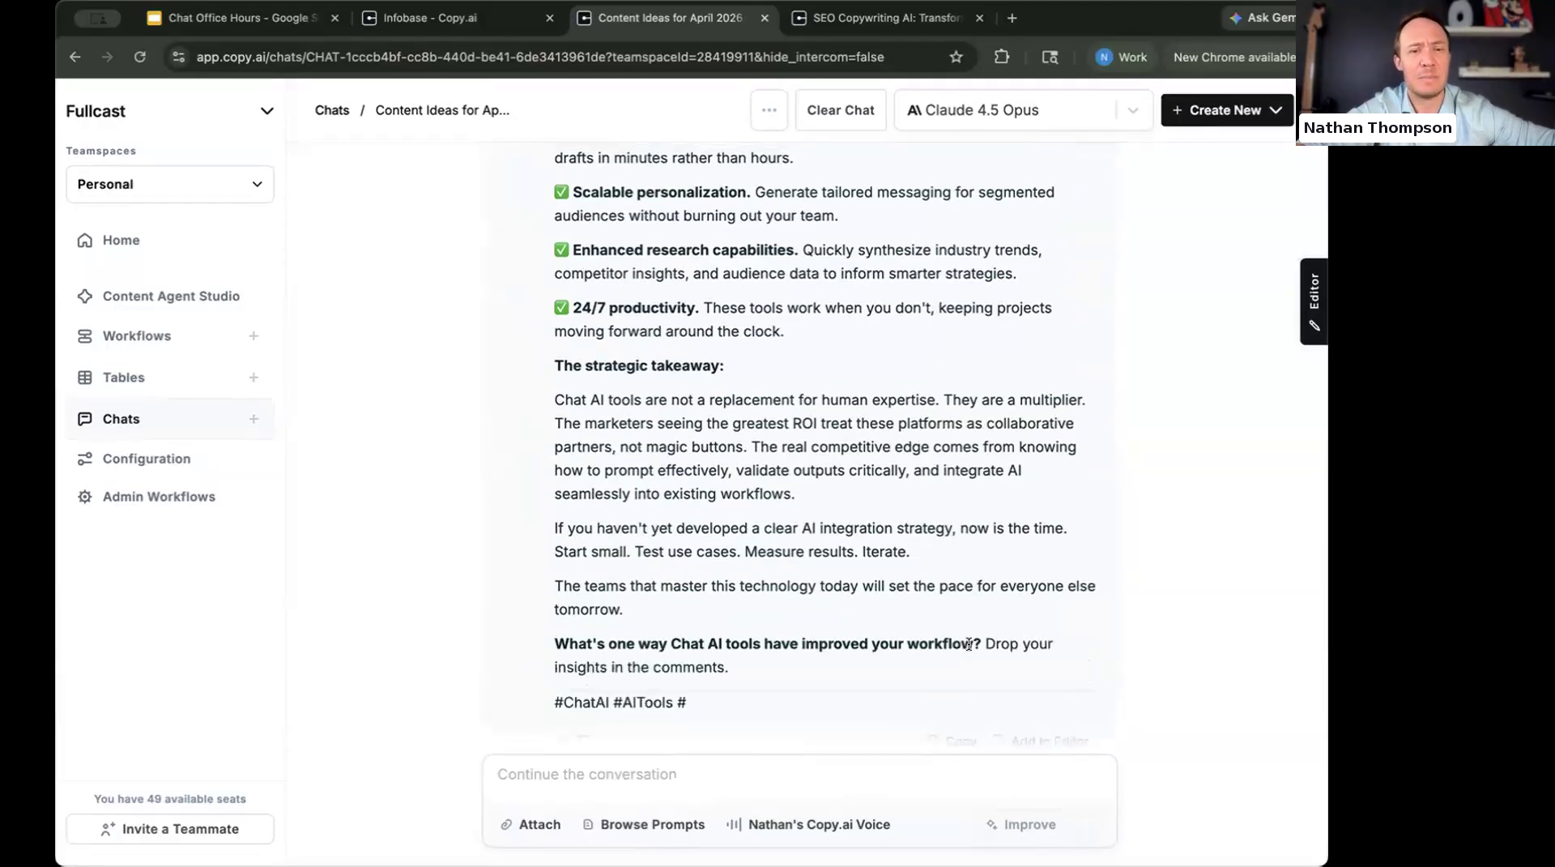
Draft the follow-up message "Rewrite thjat with...." without sending it.
left_click(834, 765)
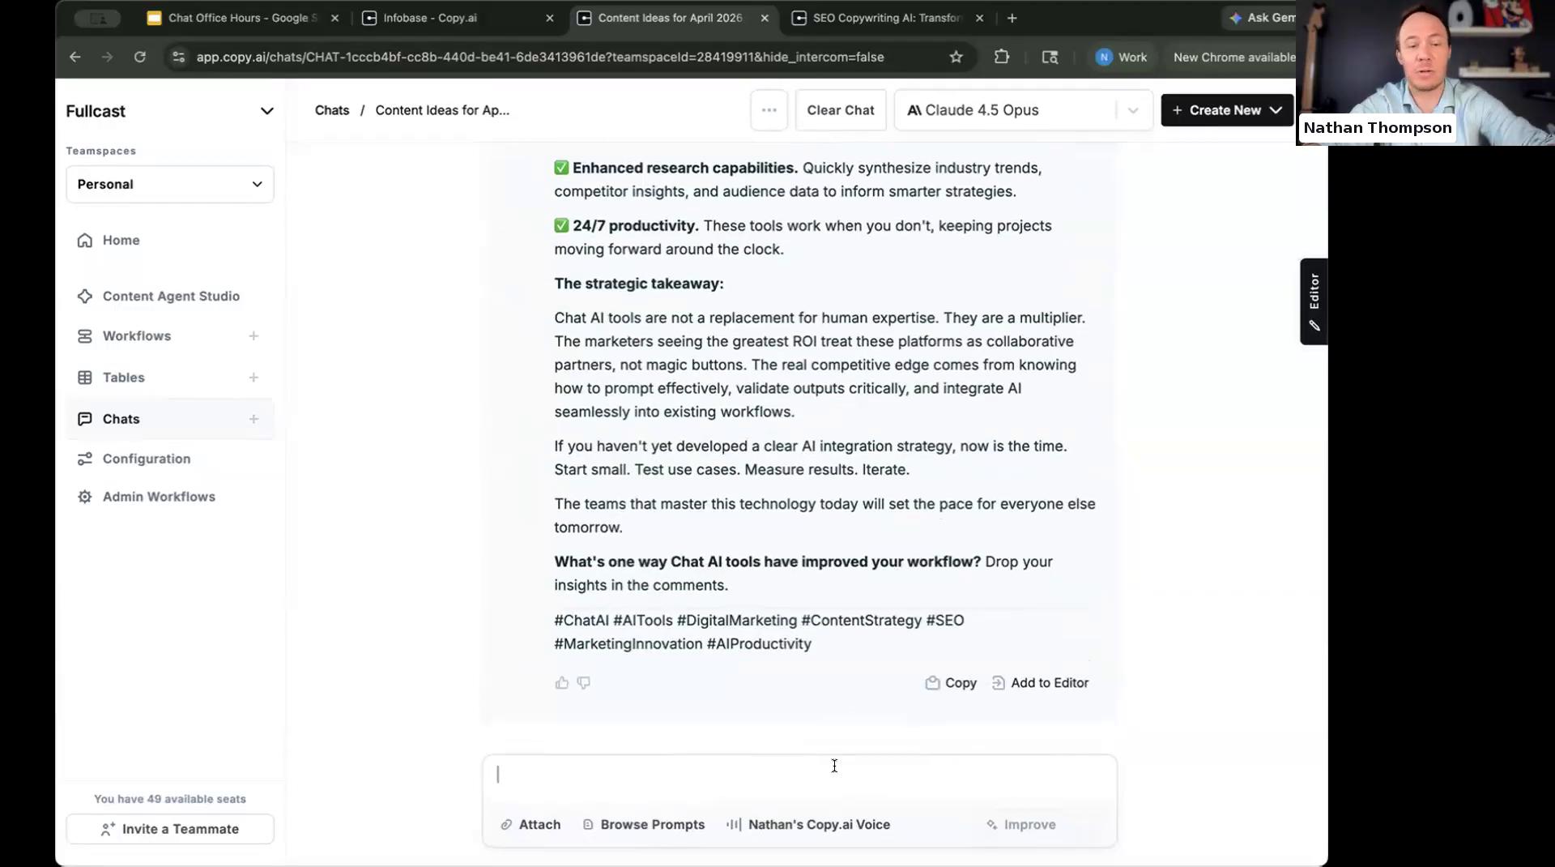
type("Rewrite thjat with")
key("BackSpace")
type("....")
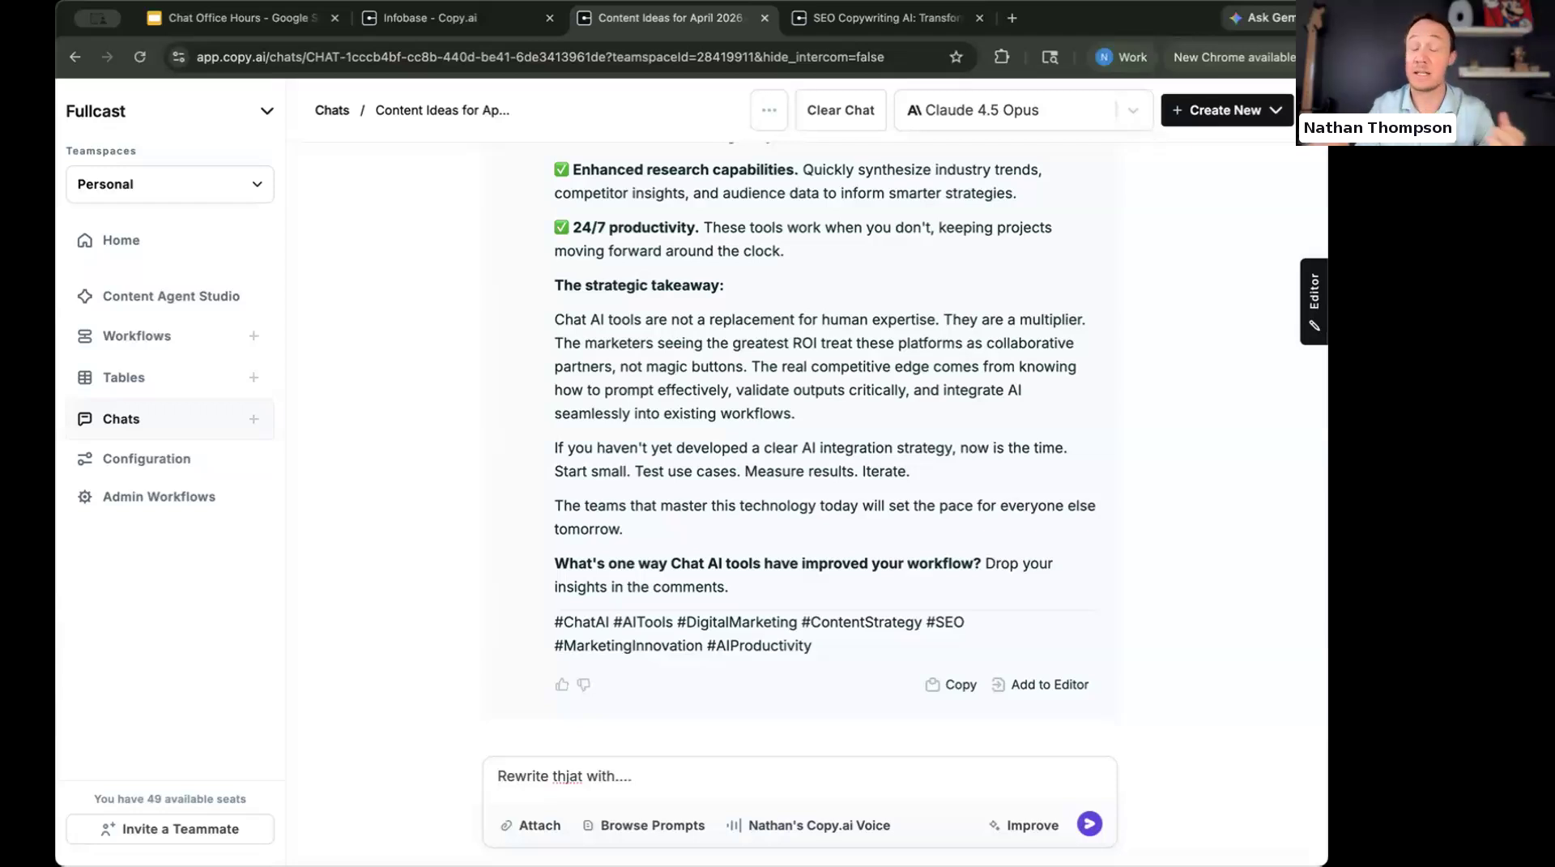
Add the generated LinkedIn post to the chat's editor.
left_click(1003, 684)
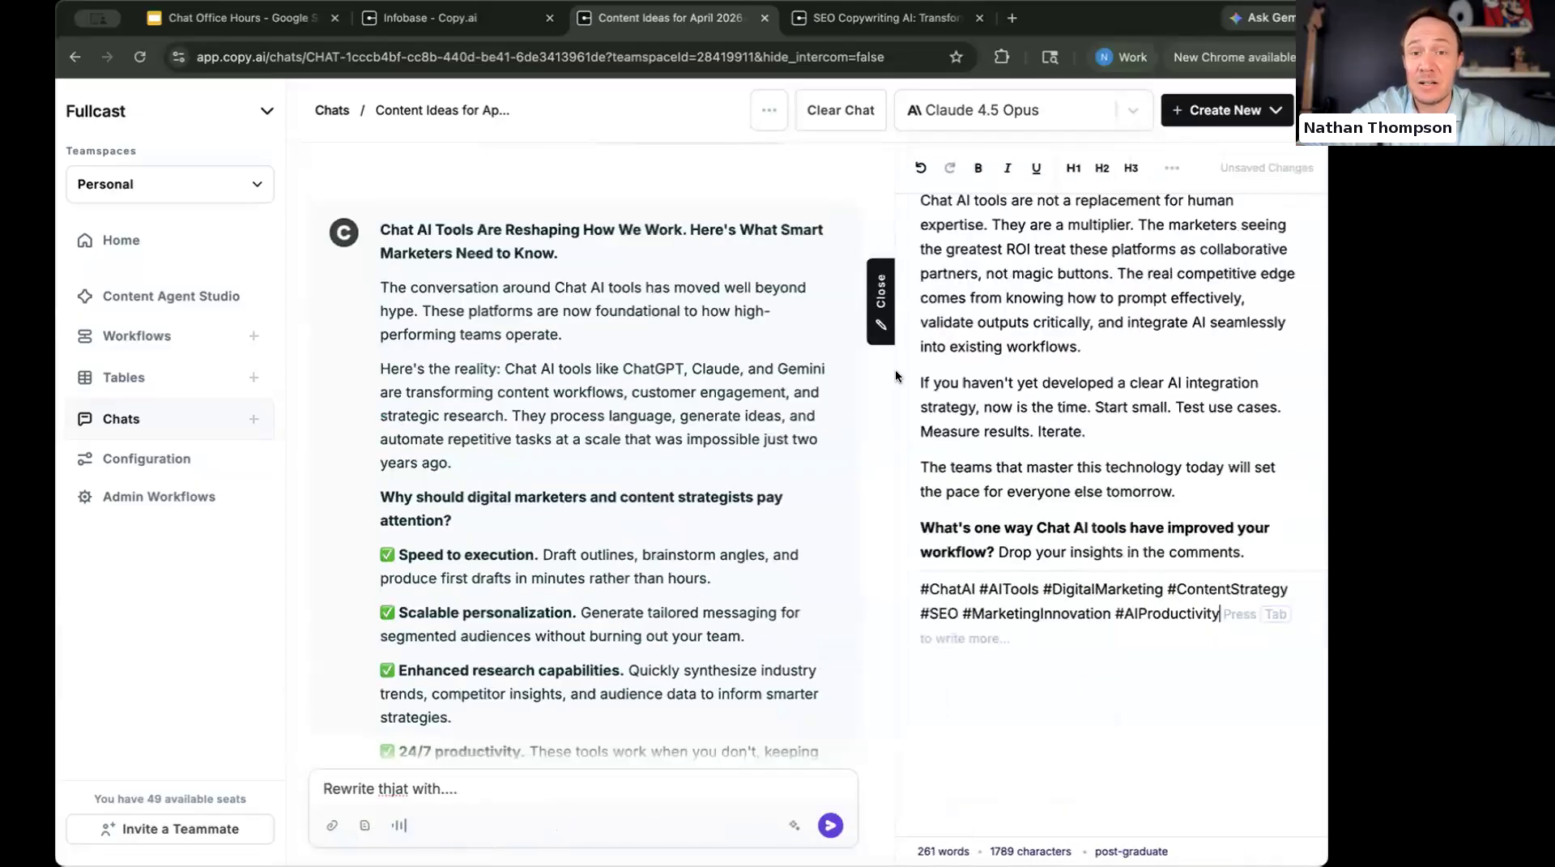
Delete the post's opening paragraph beginning "The conversation around Chat AI tools" from the editor.
scroll(973, 211, "up", 15)
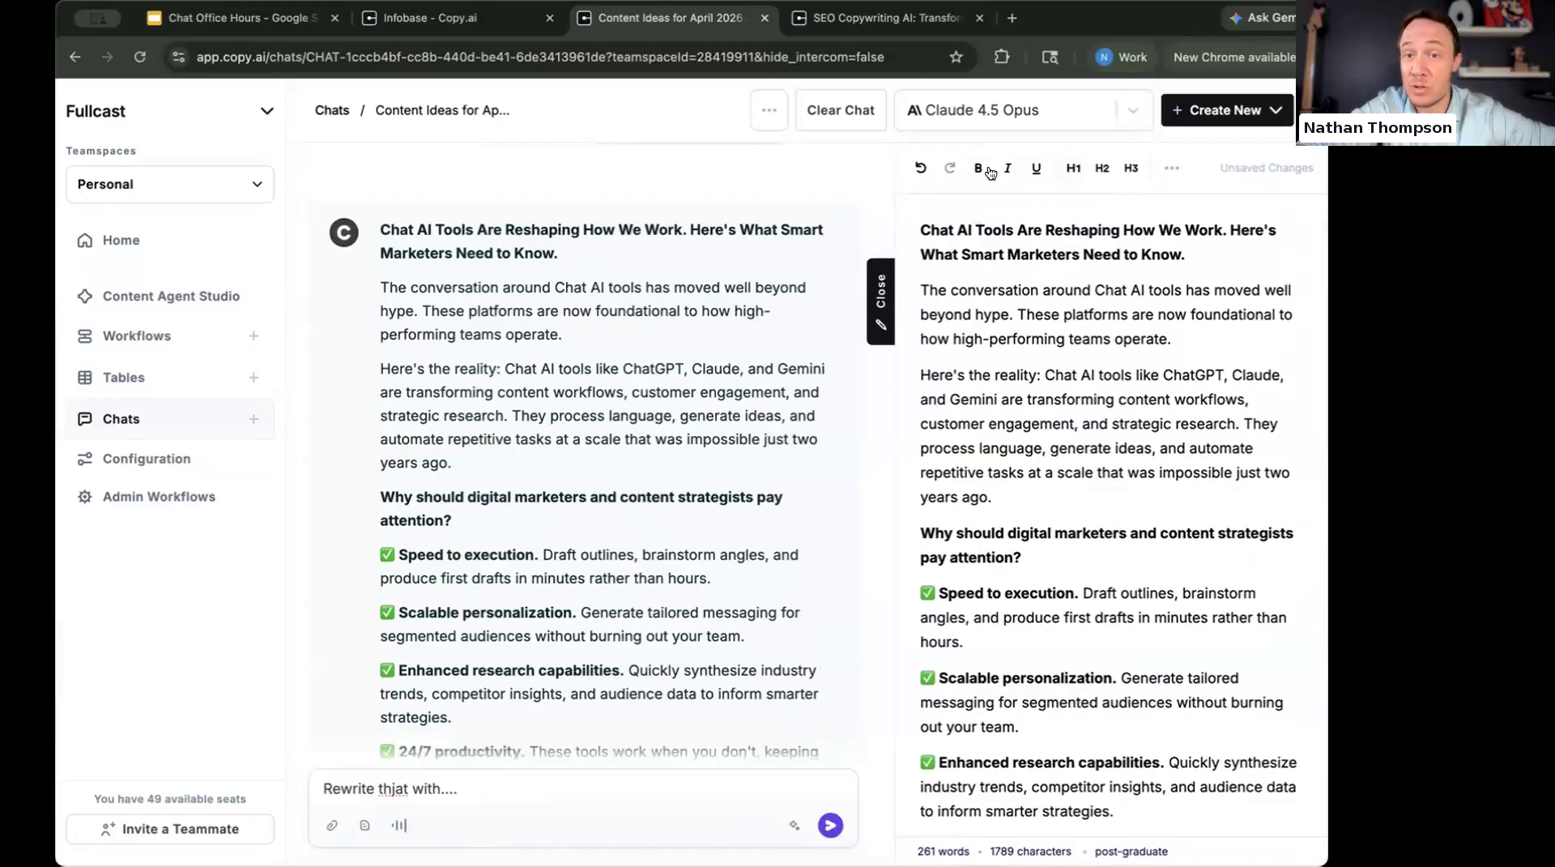
triple_click(1023, 315)
key("BackSpace")
key("BackSpace")
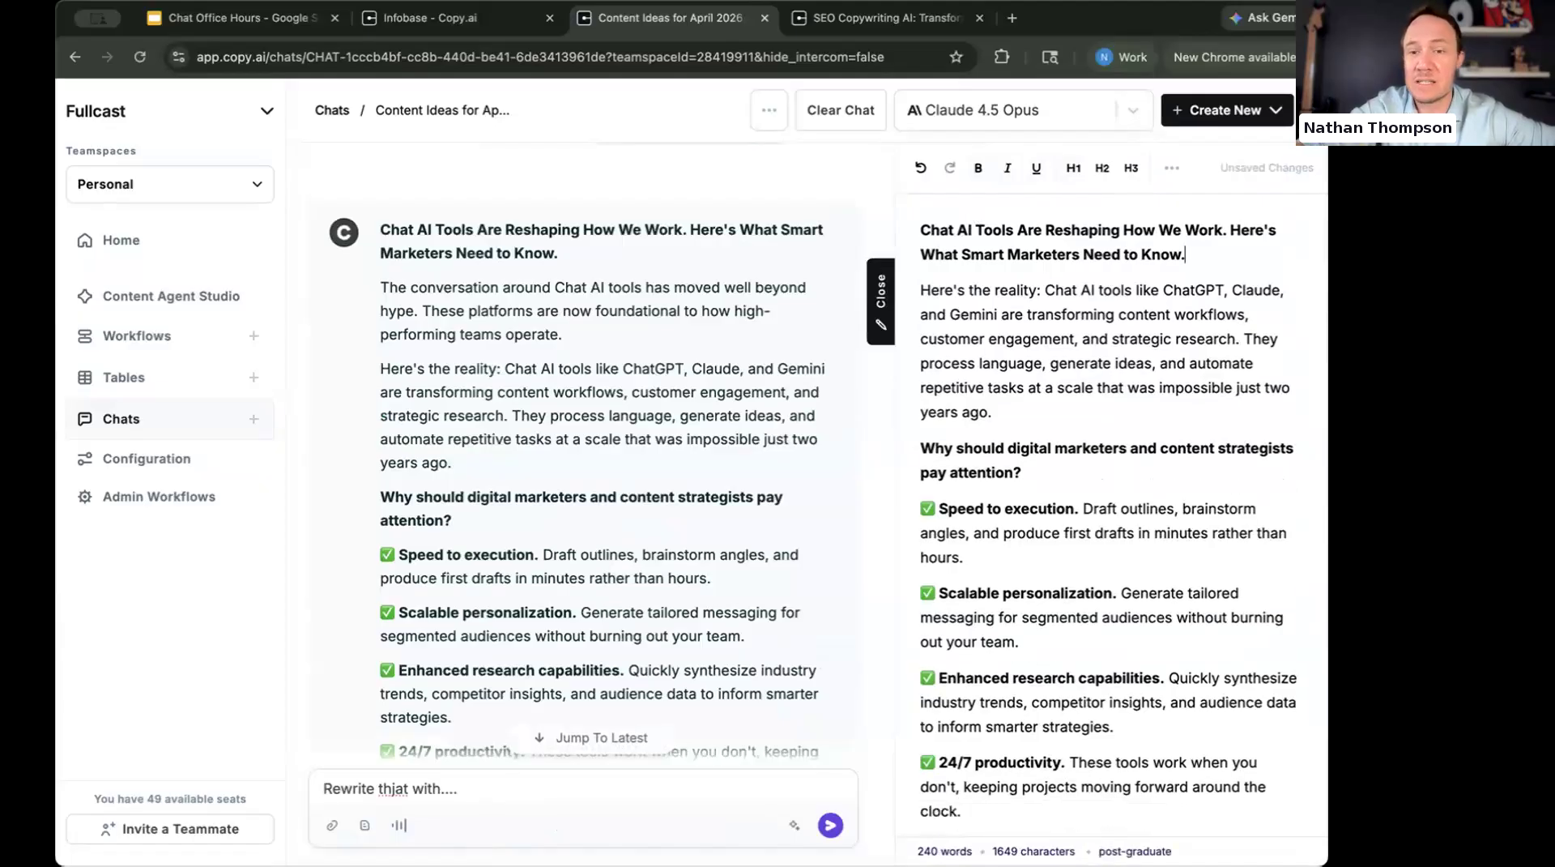
Replace the period with a colon after "Speed to execution", "Scalable personalization" and "Enhanced research capabilities" in the editor's post.
scroll(1020, 548, "down", 1)
left_click(1076, 405)
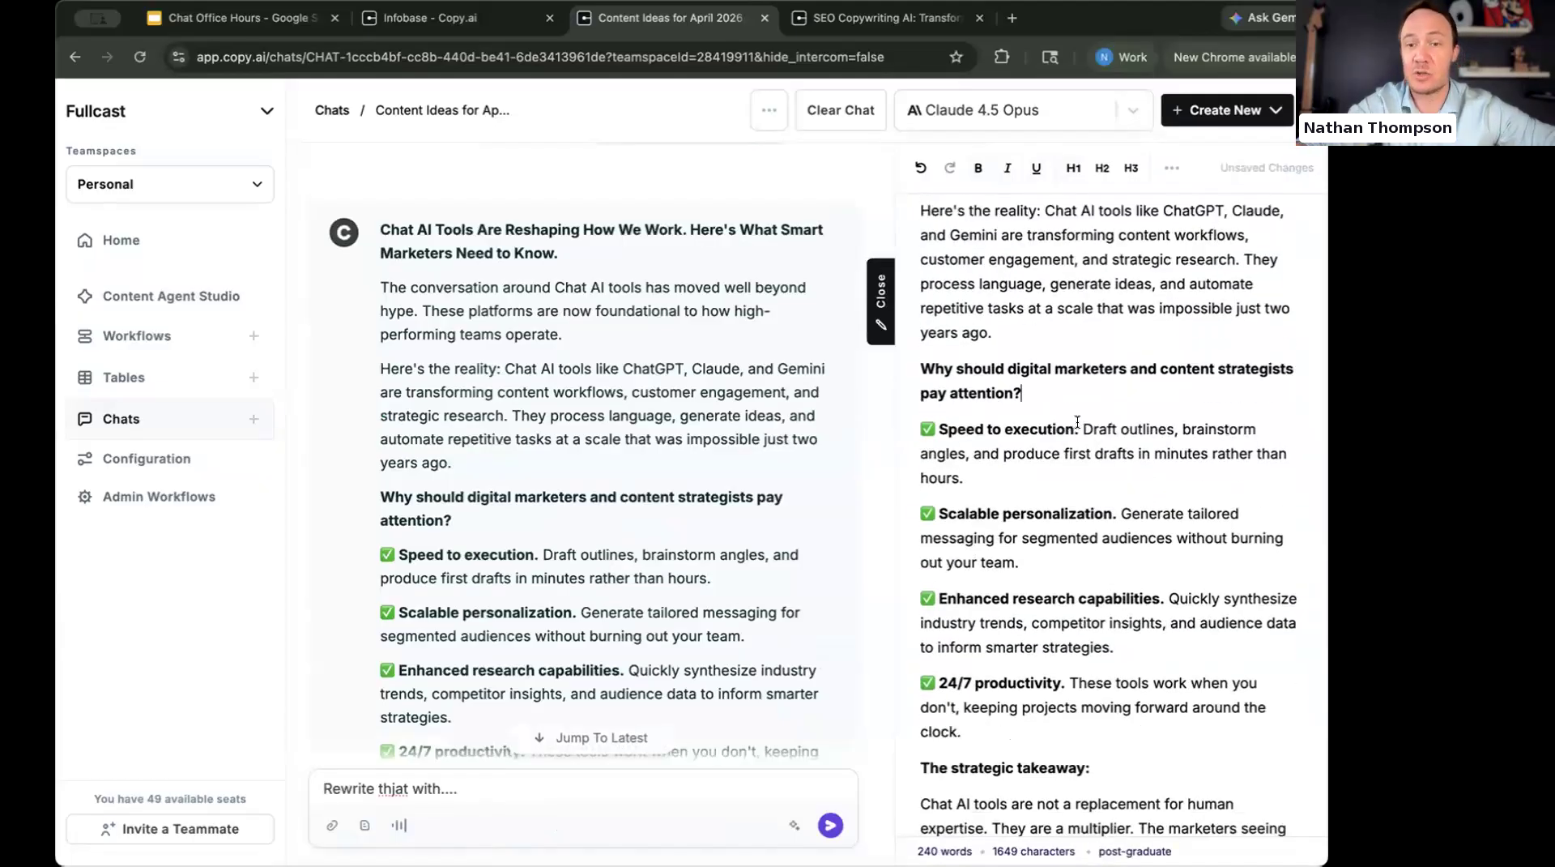
left_click(1077, 422)
key("BackSpace")
key("BackSpace")
type(":")
key("BackSpace")
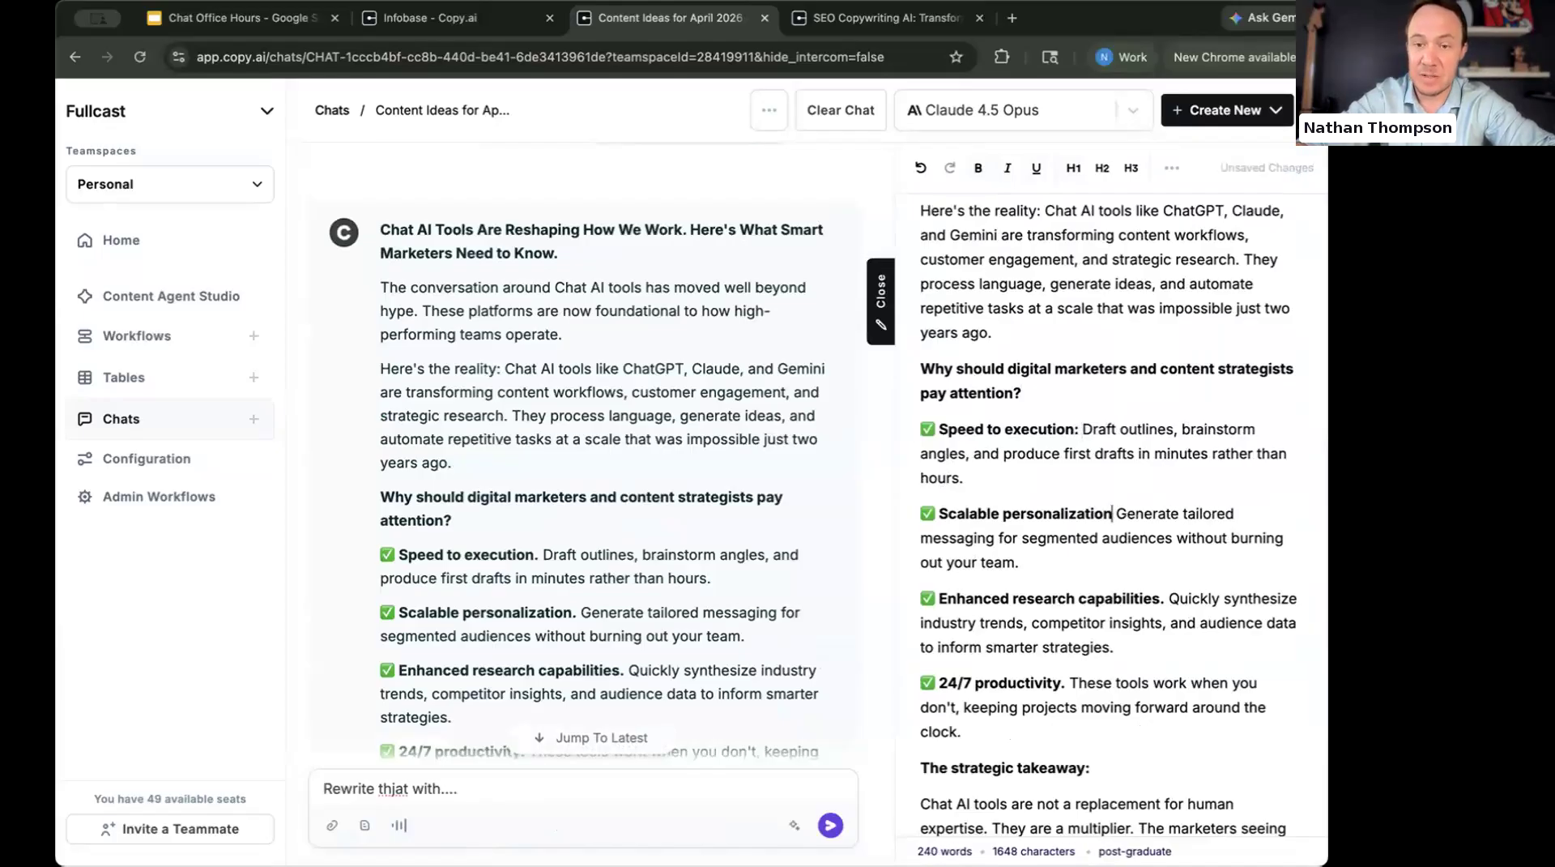
type(":")
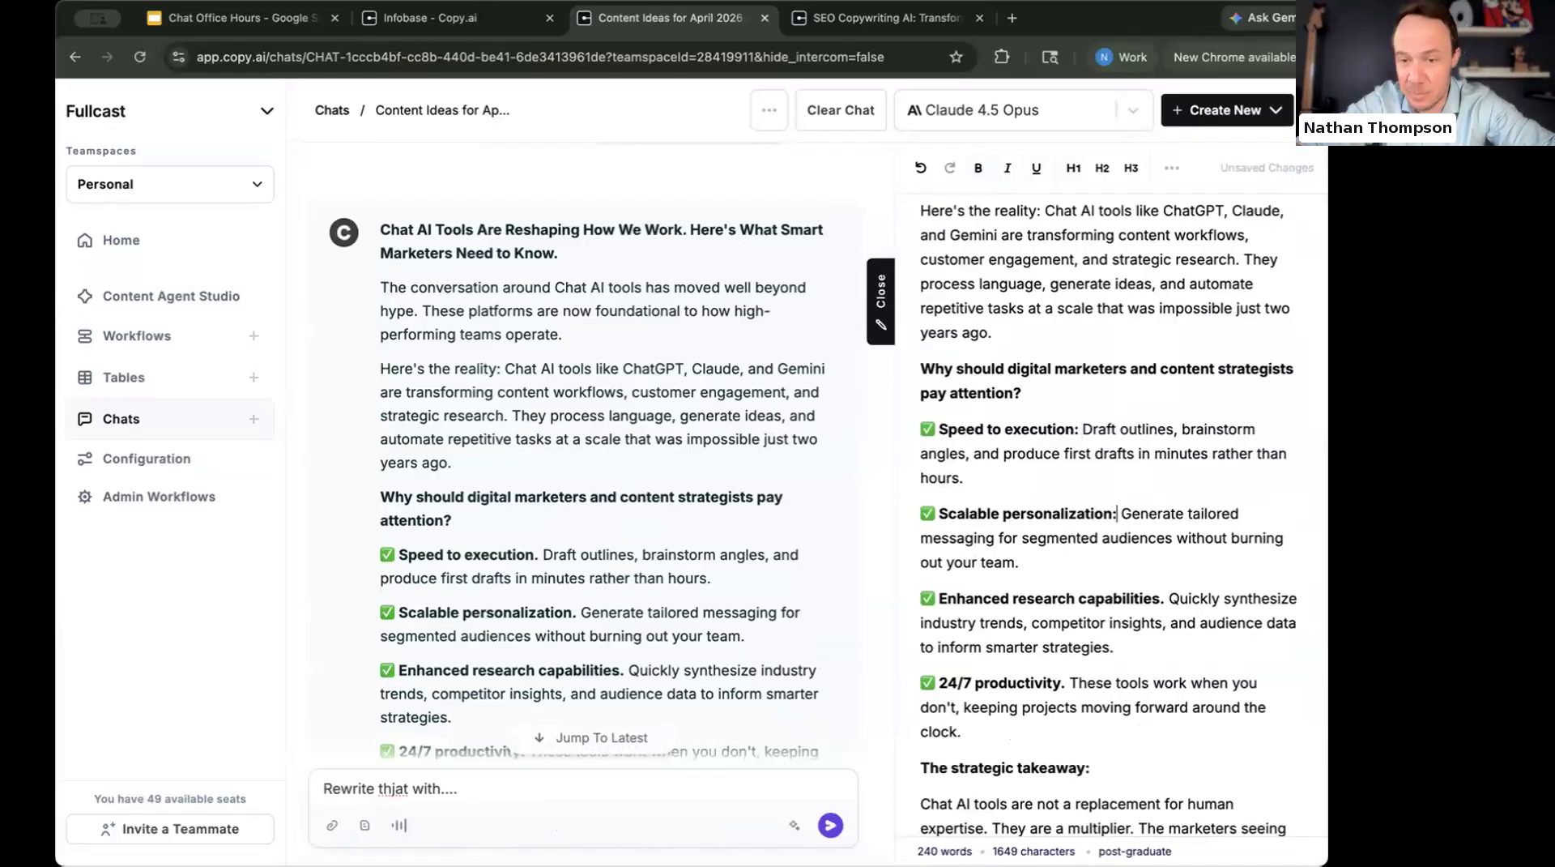
left_click(1159, 597)
key("BackSpace")
type(":")
scroll(1166, 592, "down", 7)
scroll(1173, 591, "up", 10)
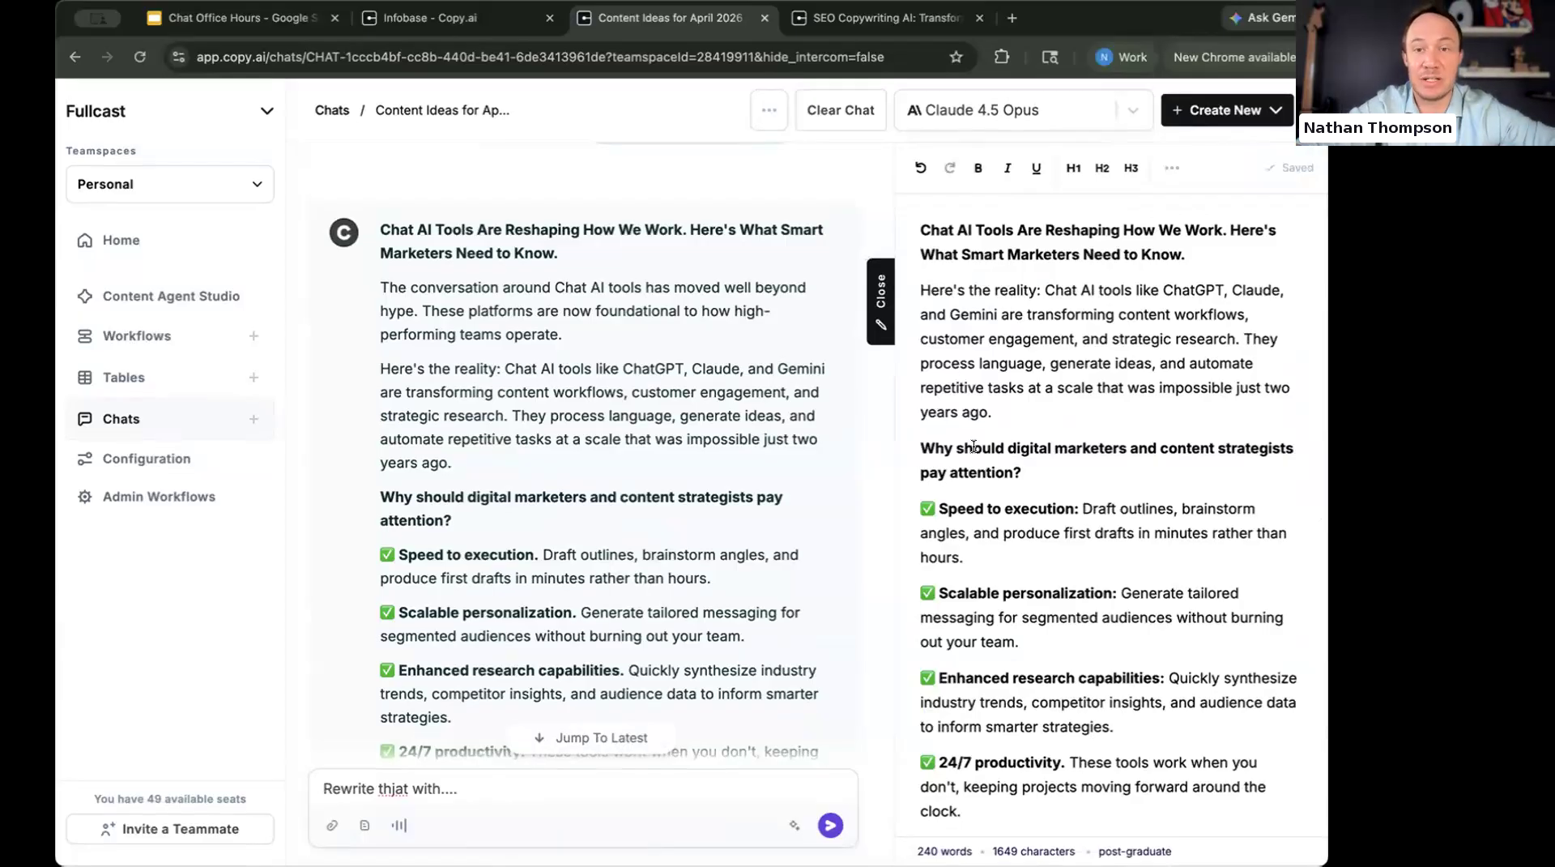
Try to remove the formatting from the entire post in the editor, and close the editor.
scroll(974, 318, "down", 10)
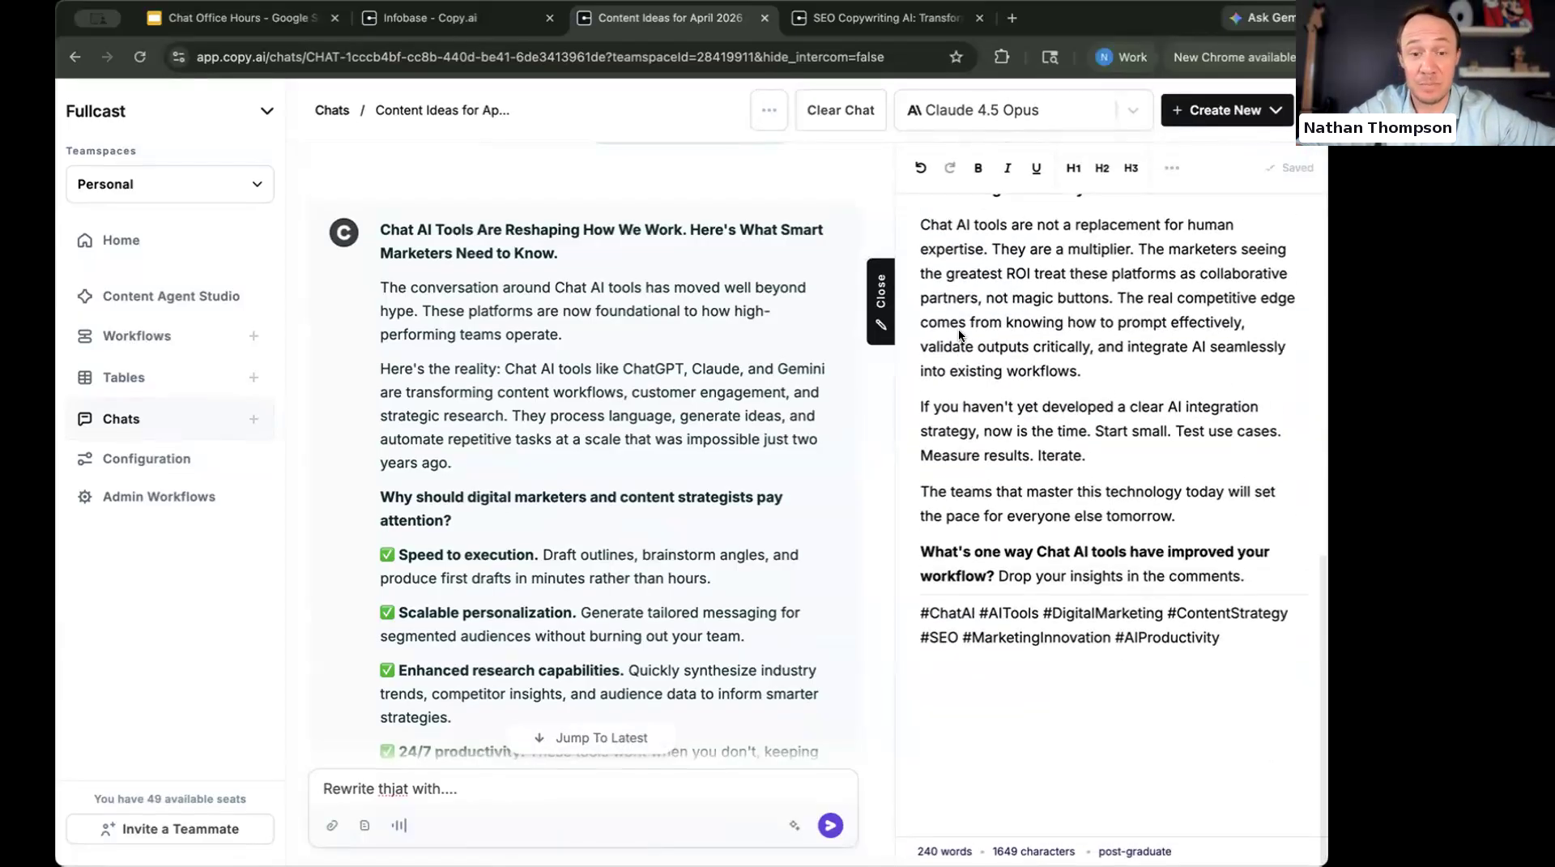
scroll(682, 638, "down", 7)
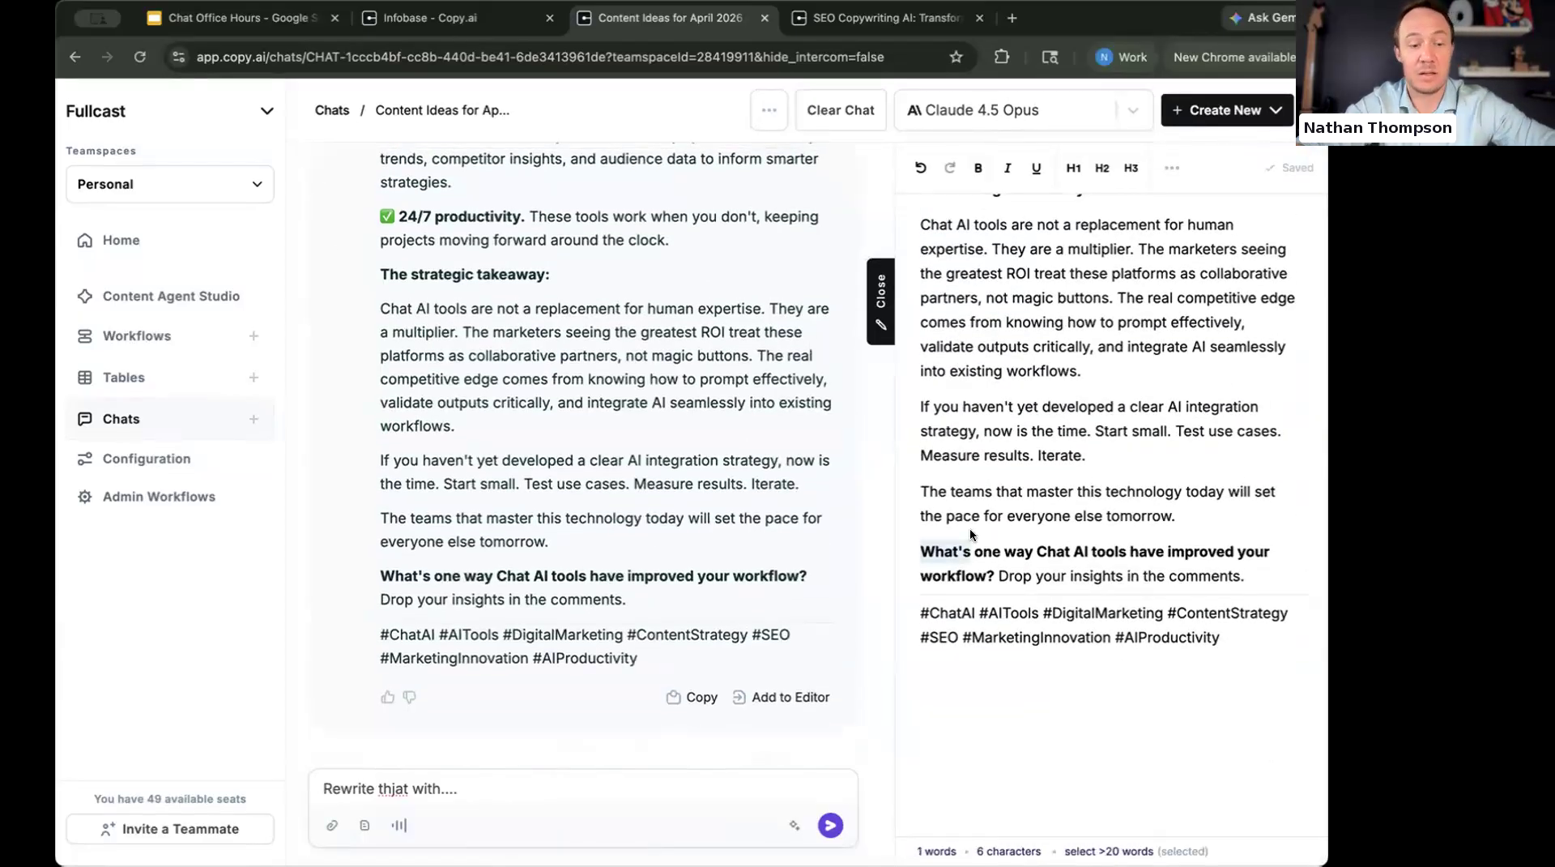
key("super+a")
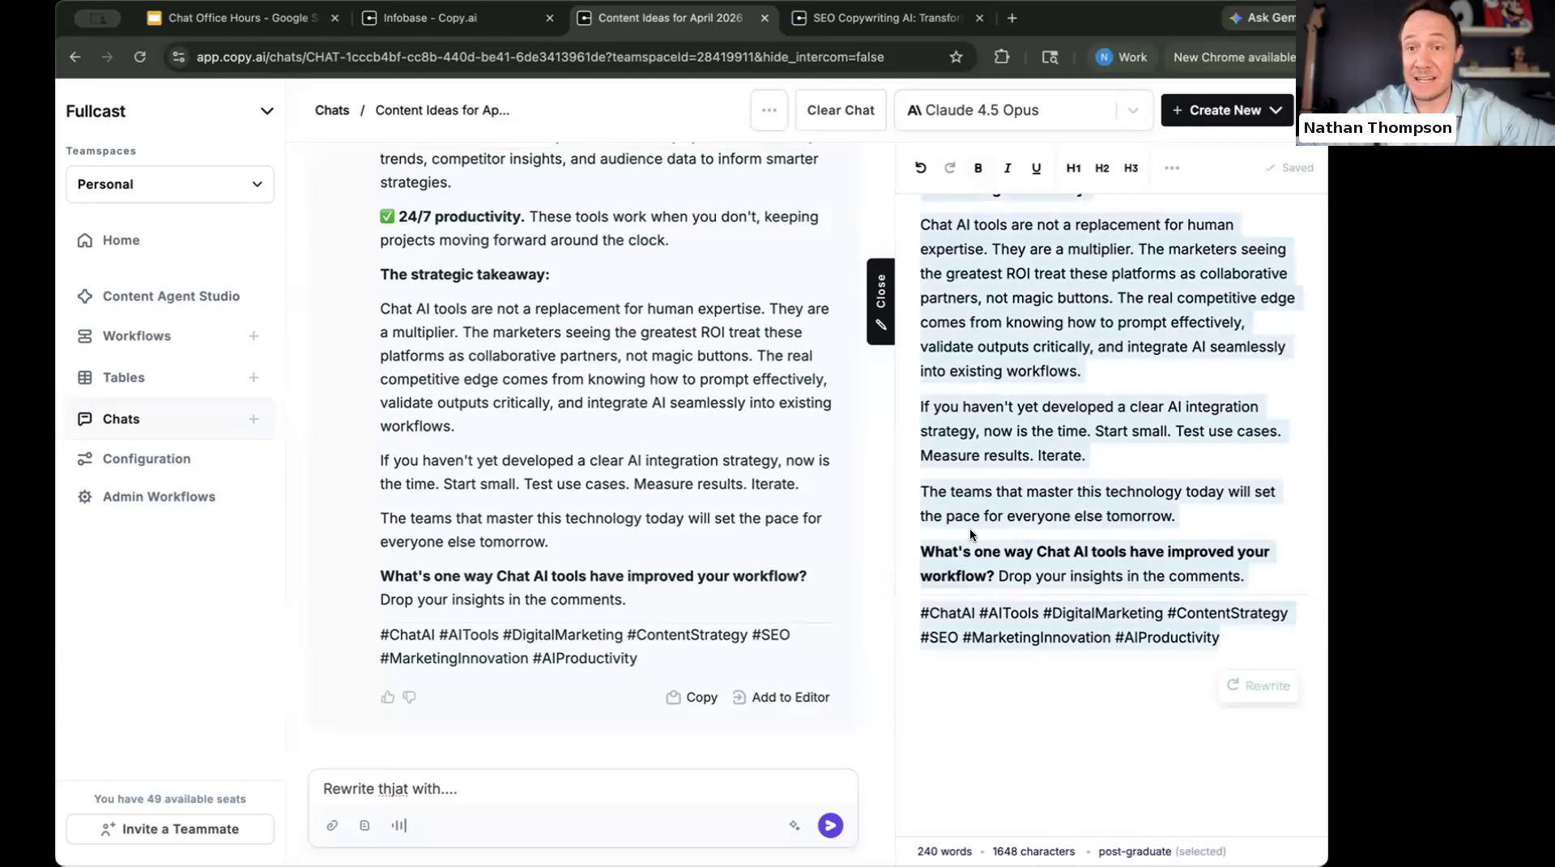
left_click(1137, 157)
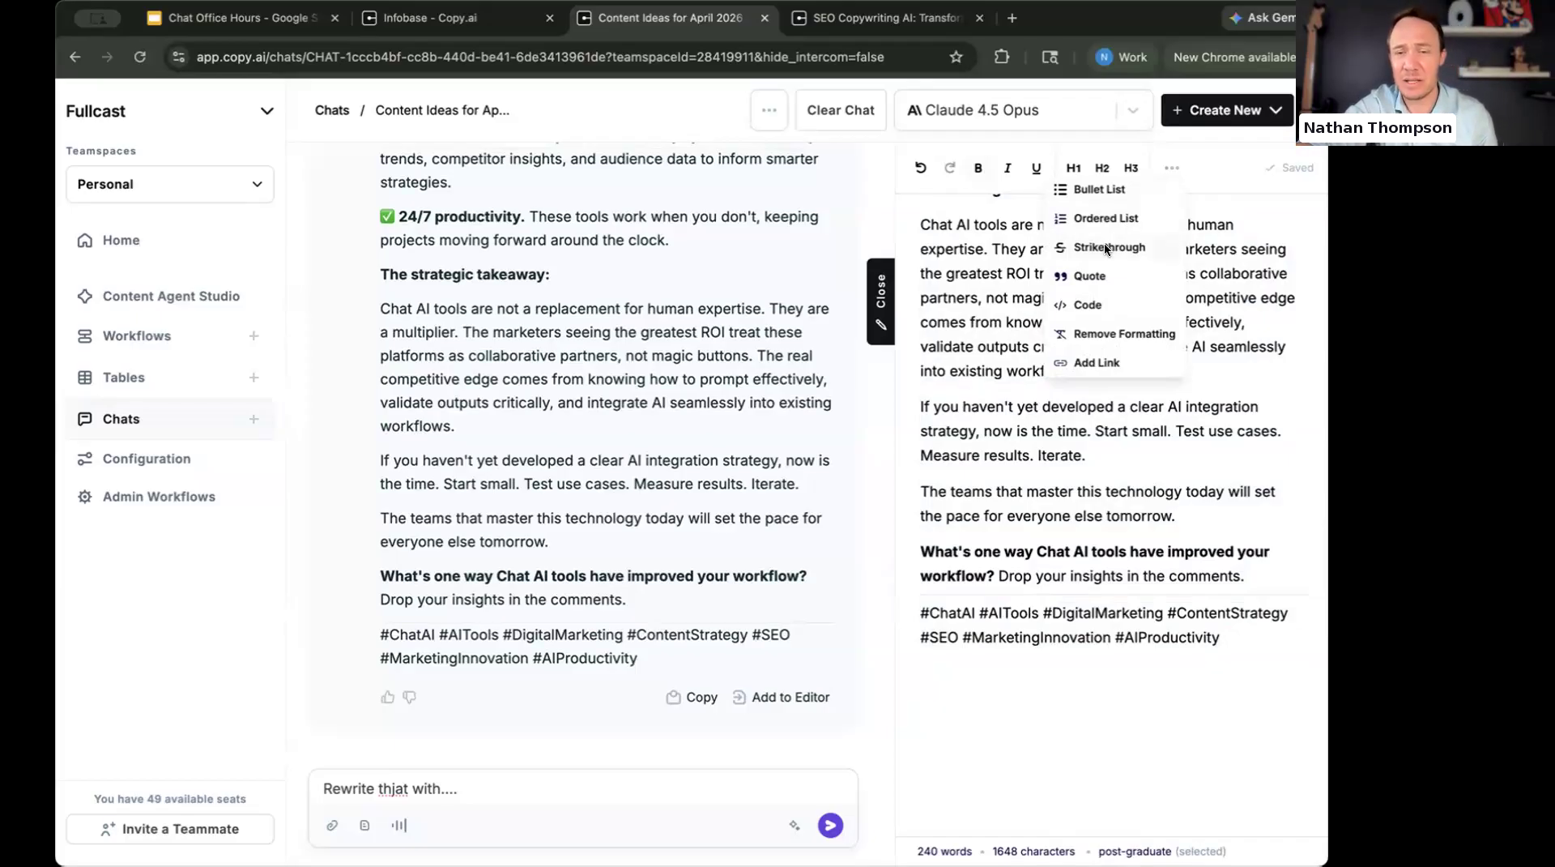
left_click(1108, 333)
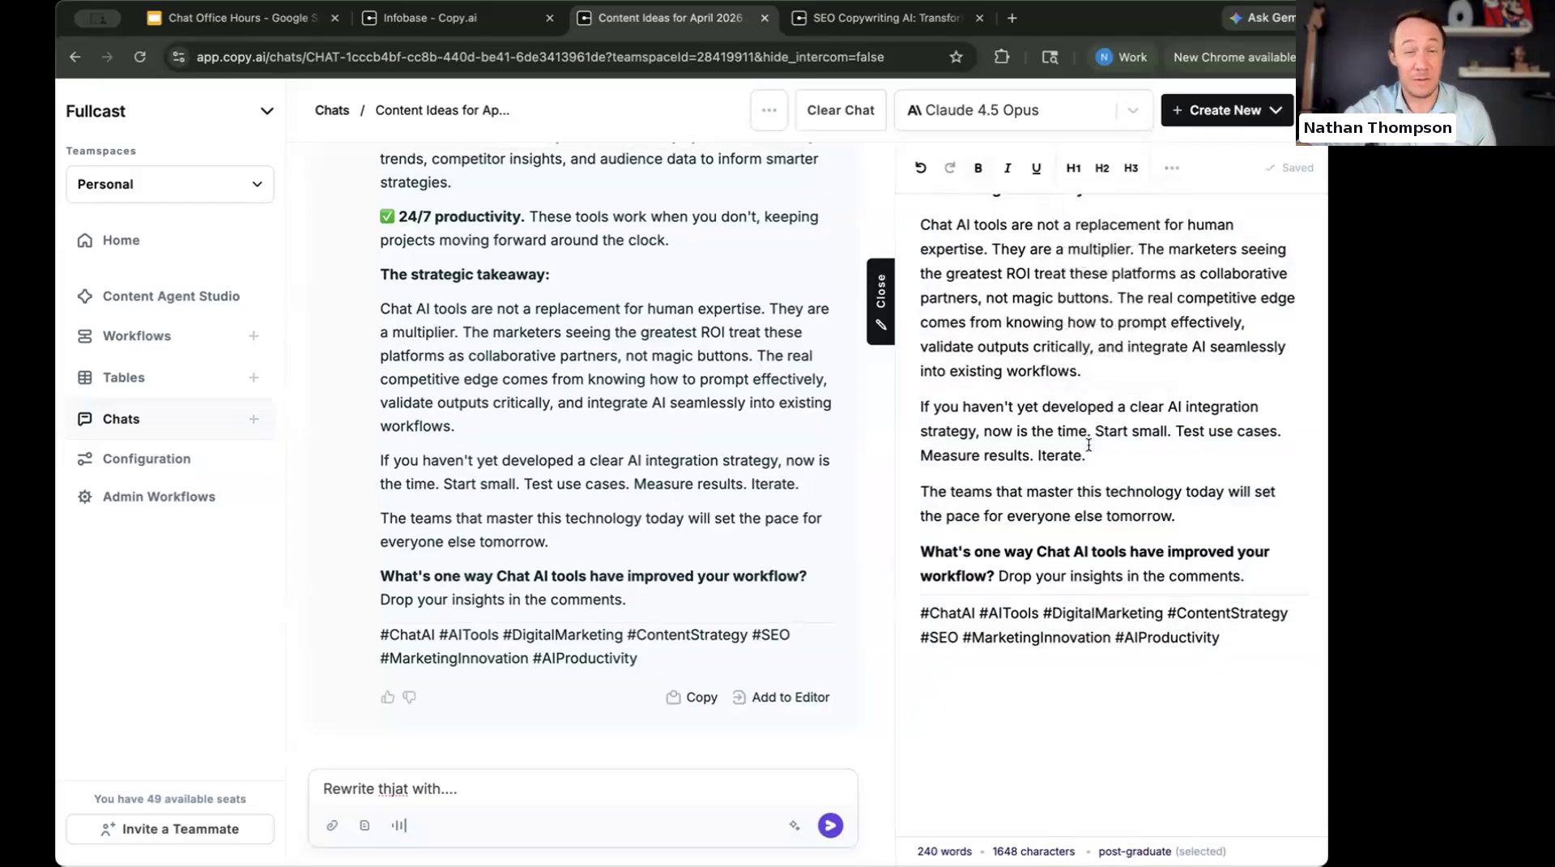
left_click(881, 289)
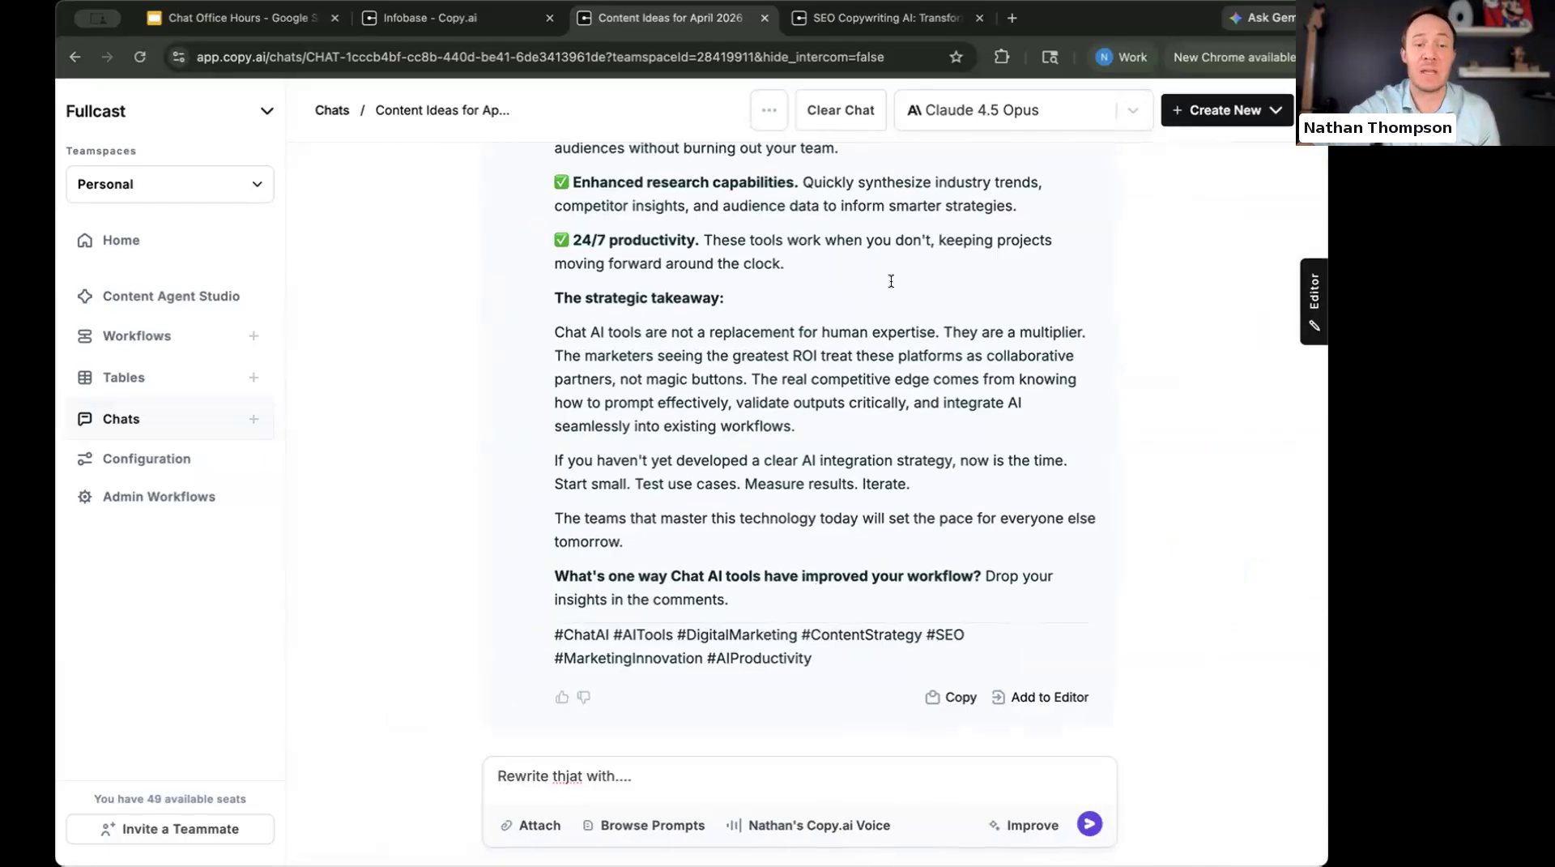
Open the file attachment picker and cancel it, and clear the drafted follow-up message.
left_click(534, 823)
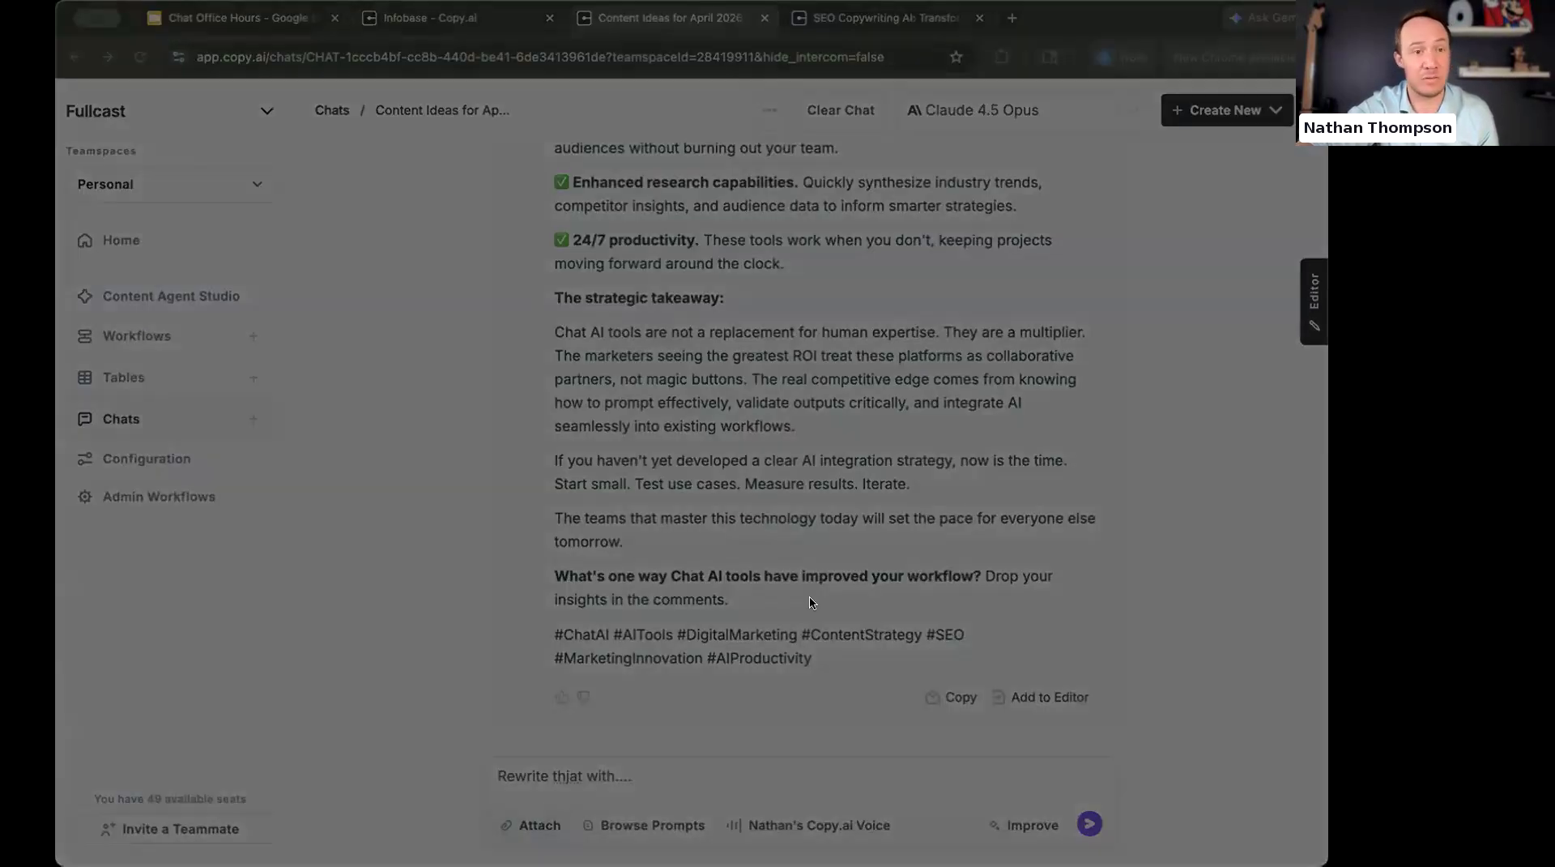
left_click(1045, 628)
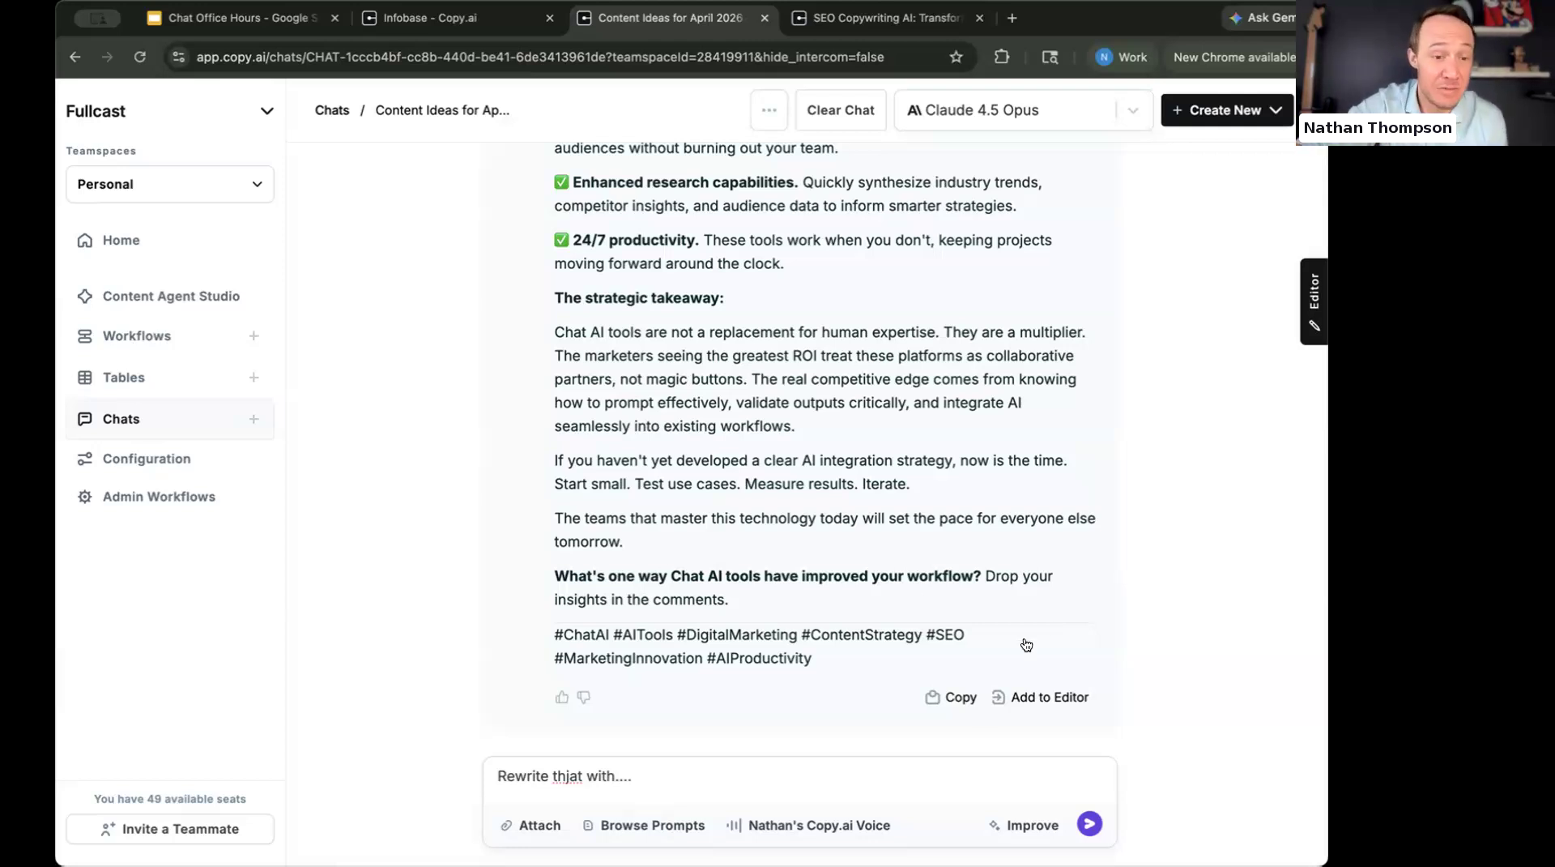
triple_click(569, 776)
key("BackSpace")
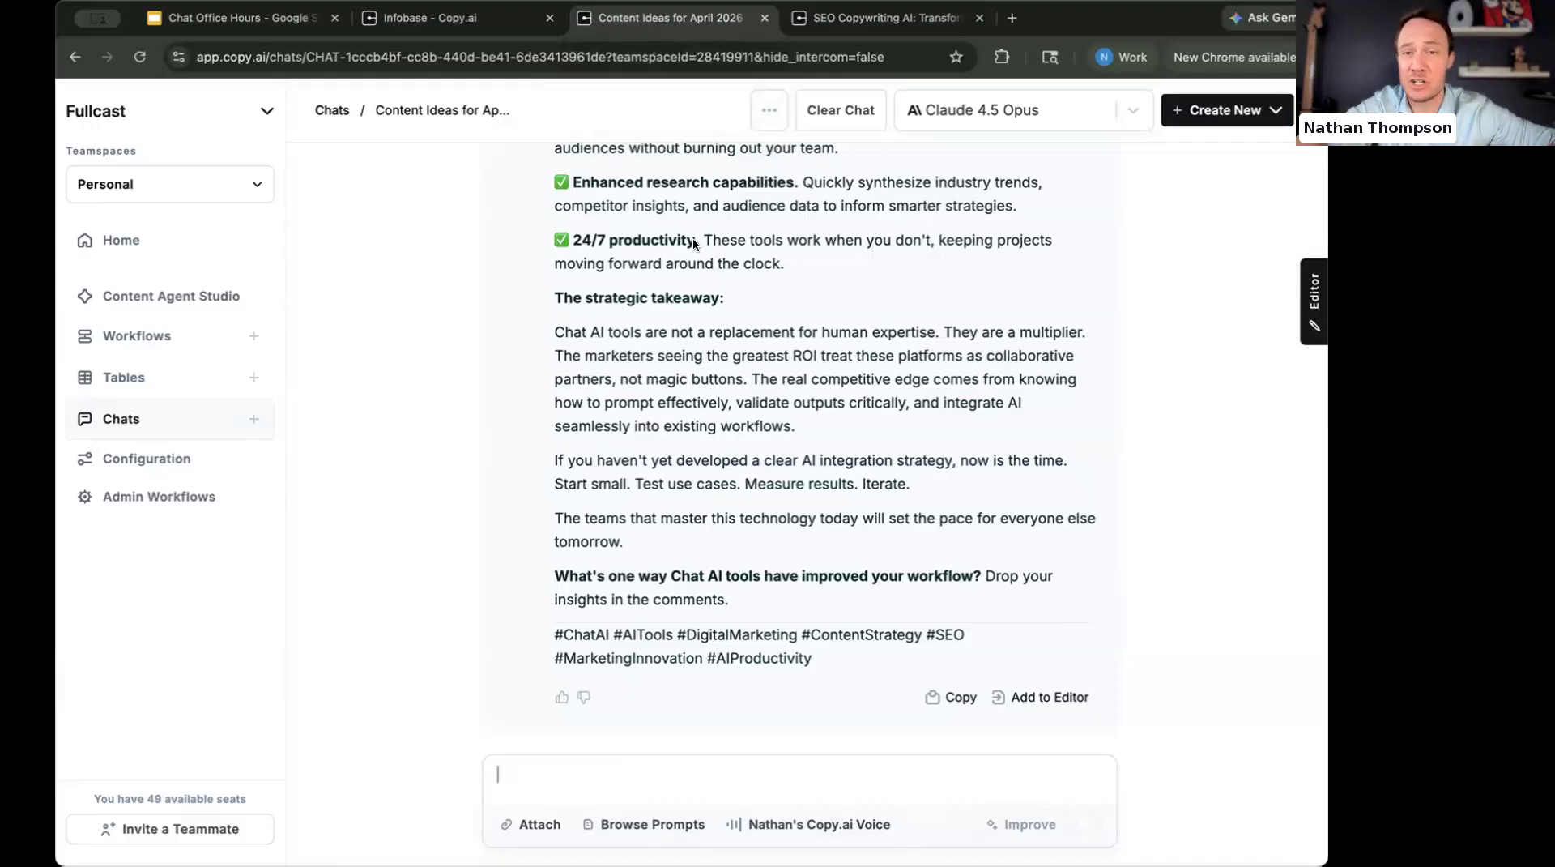
Look through the chat's list of available AI models without changing the selected one.
left_click(984, 110)
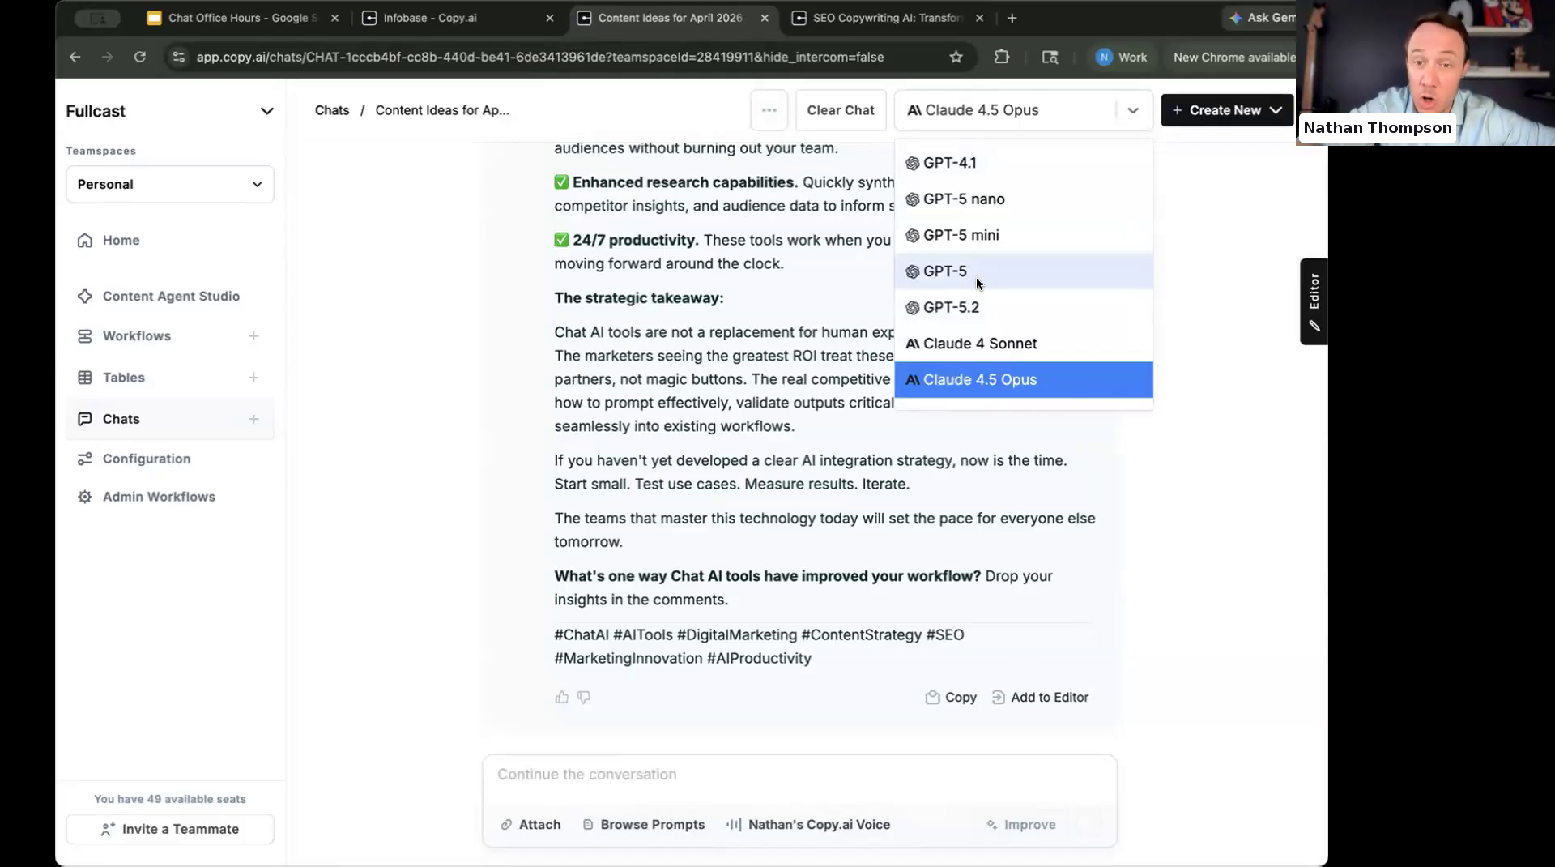
scroll(976, 280, "down", 1)
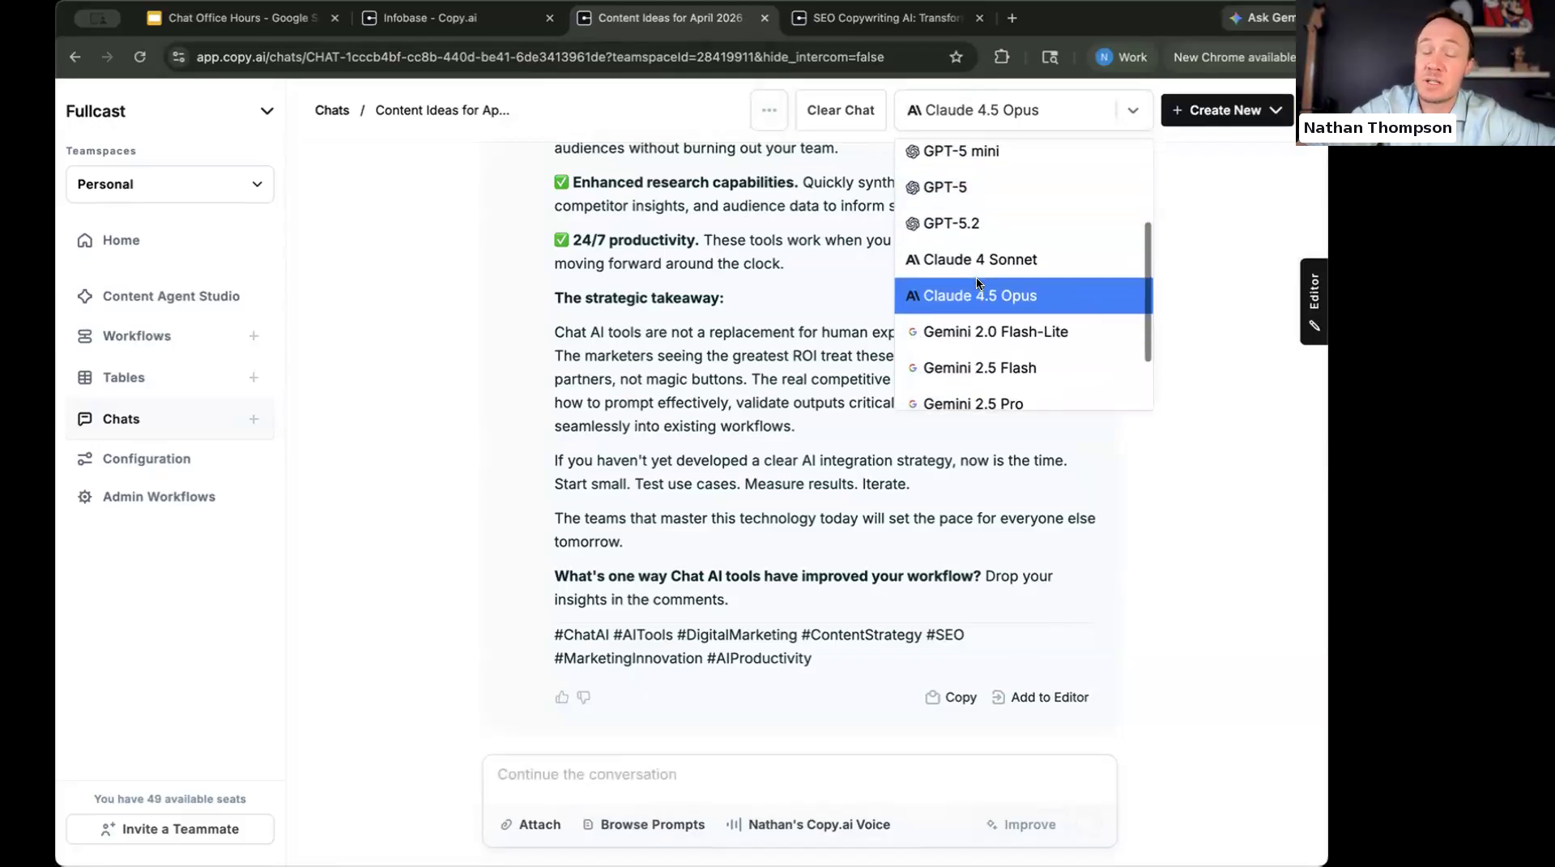
scroll(977, 280, "down", 2)
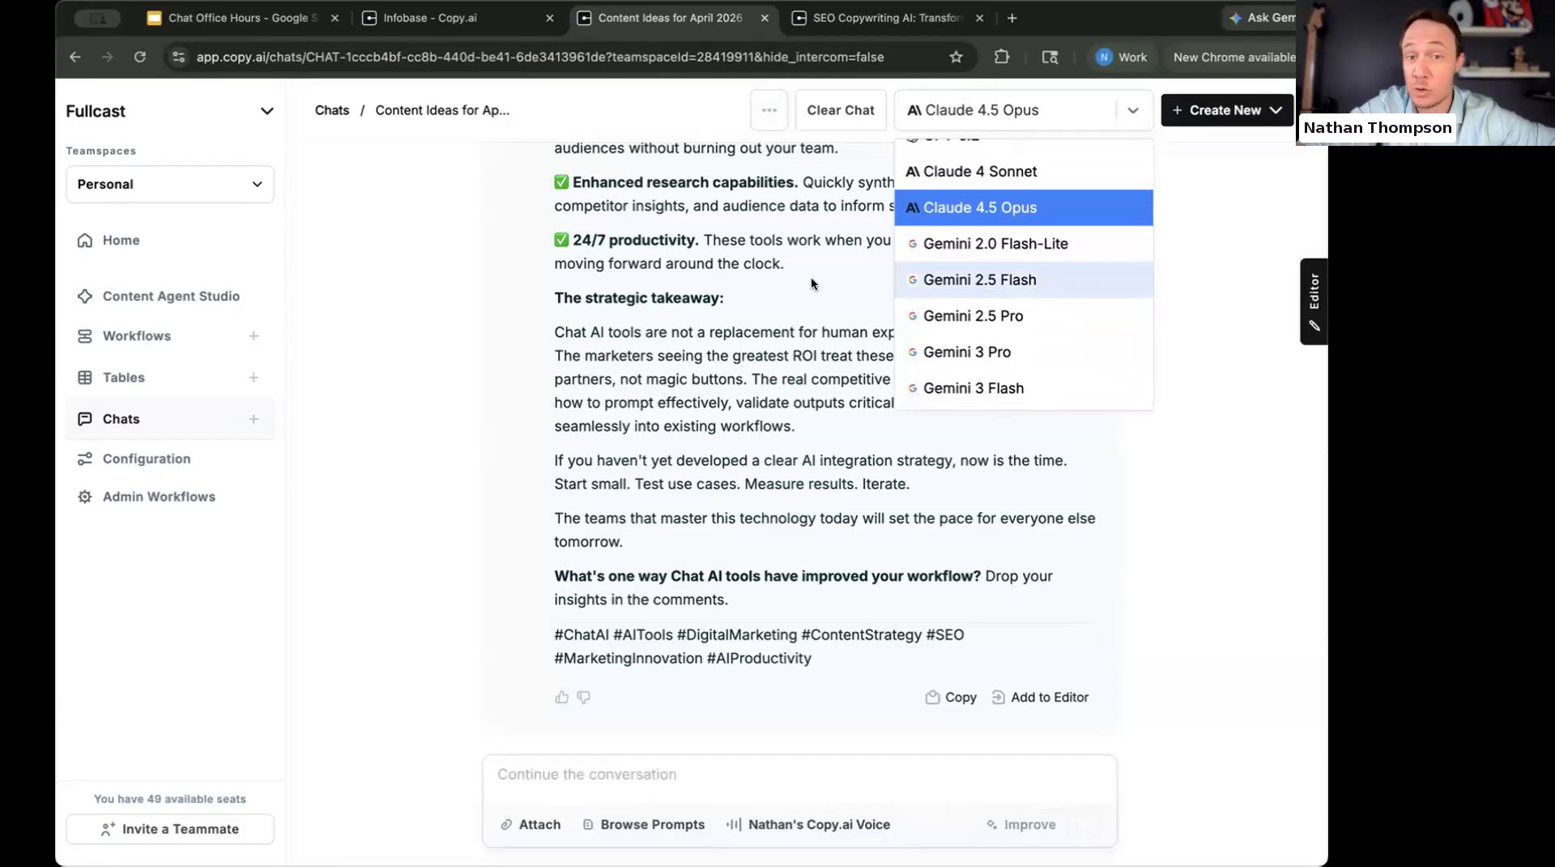
left_click(780, 269)
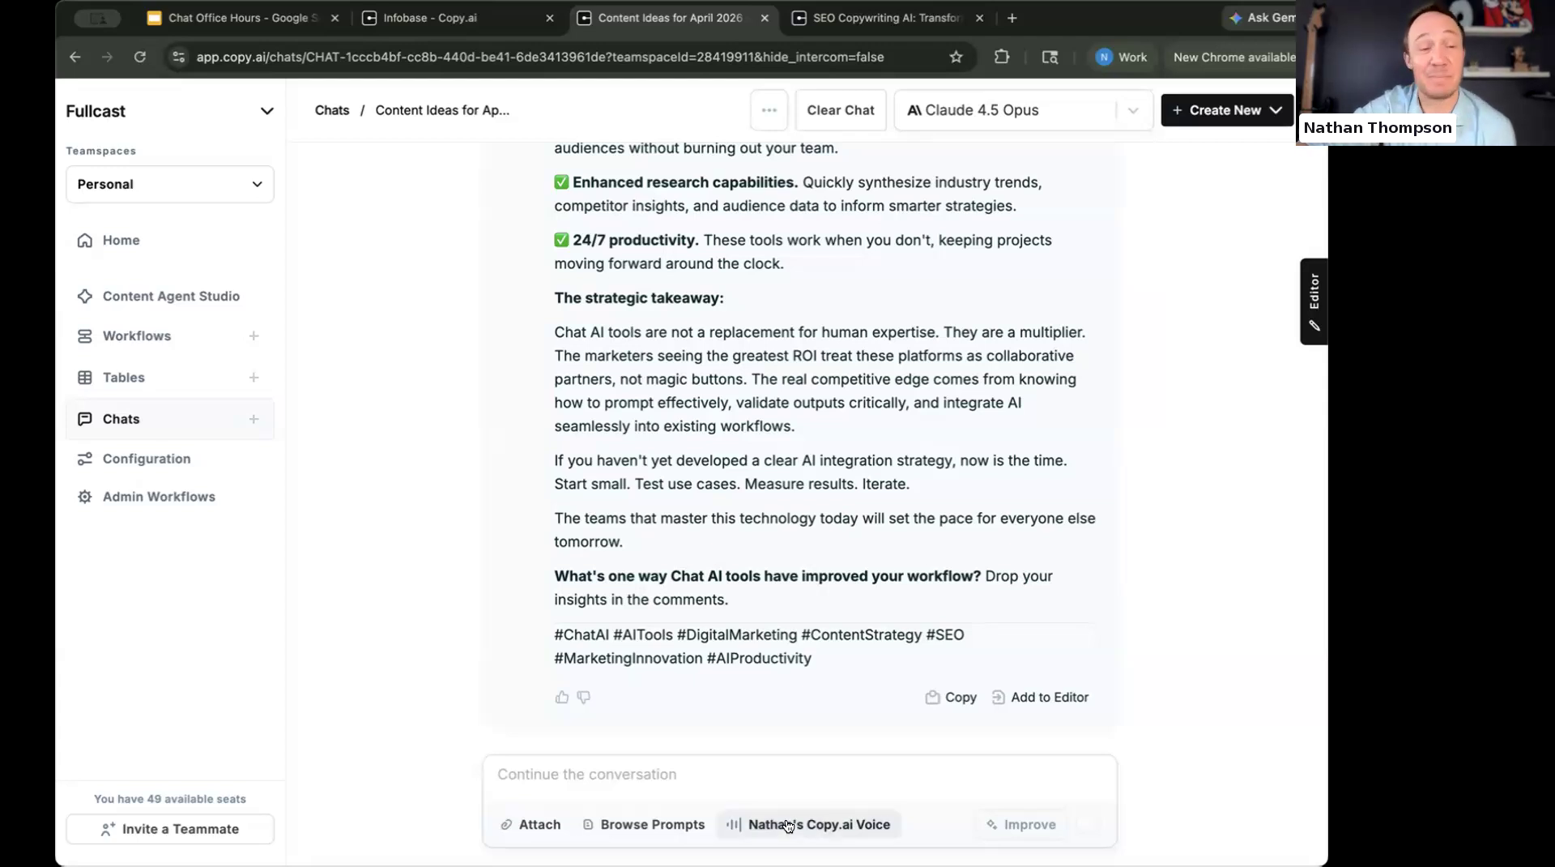
left_click(257, 23)
left_click(429, 17)
left_click(664, 18)
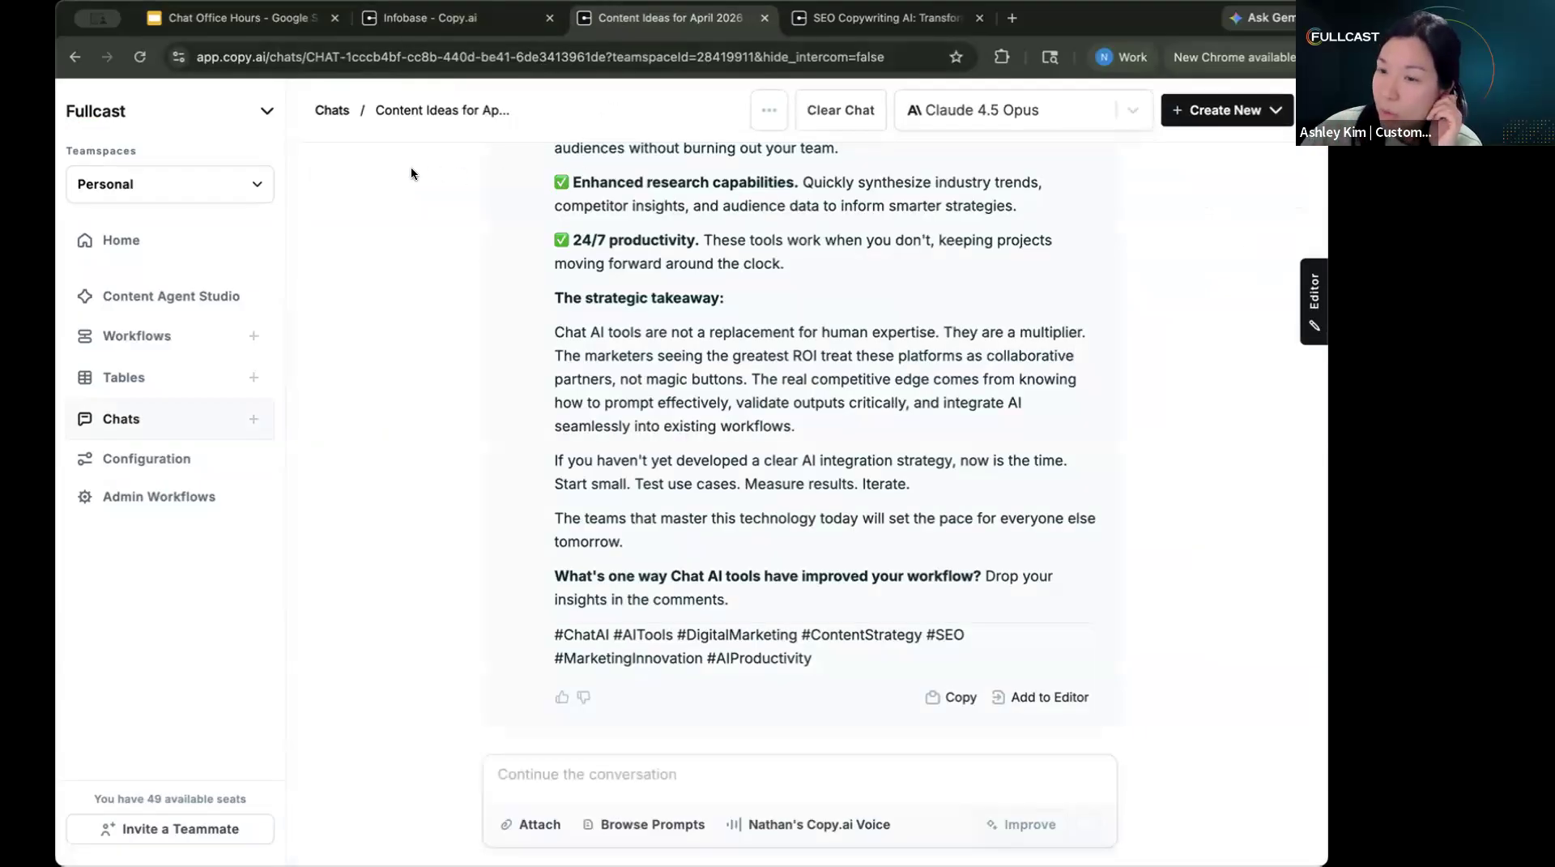
Reopen the "Content Ideas for April 2026" chat from the chats list, review its conversation, and return to the list.
left_click(184, 416)
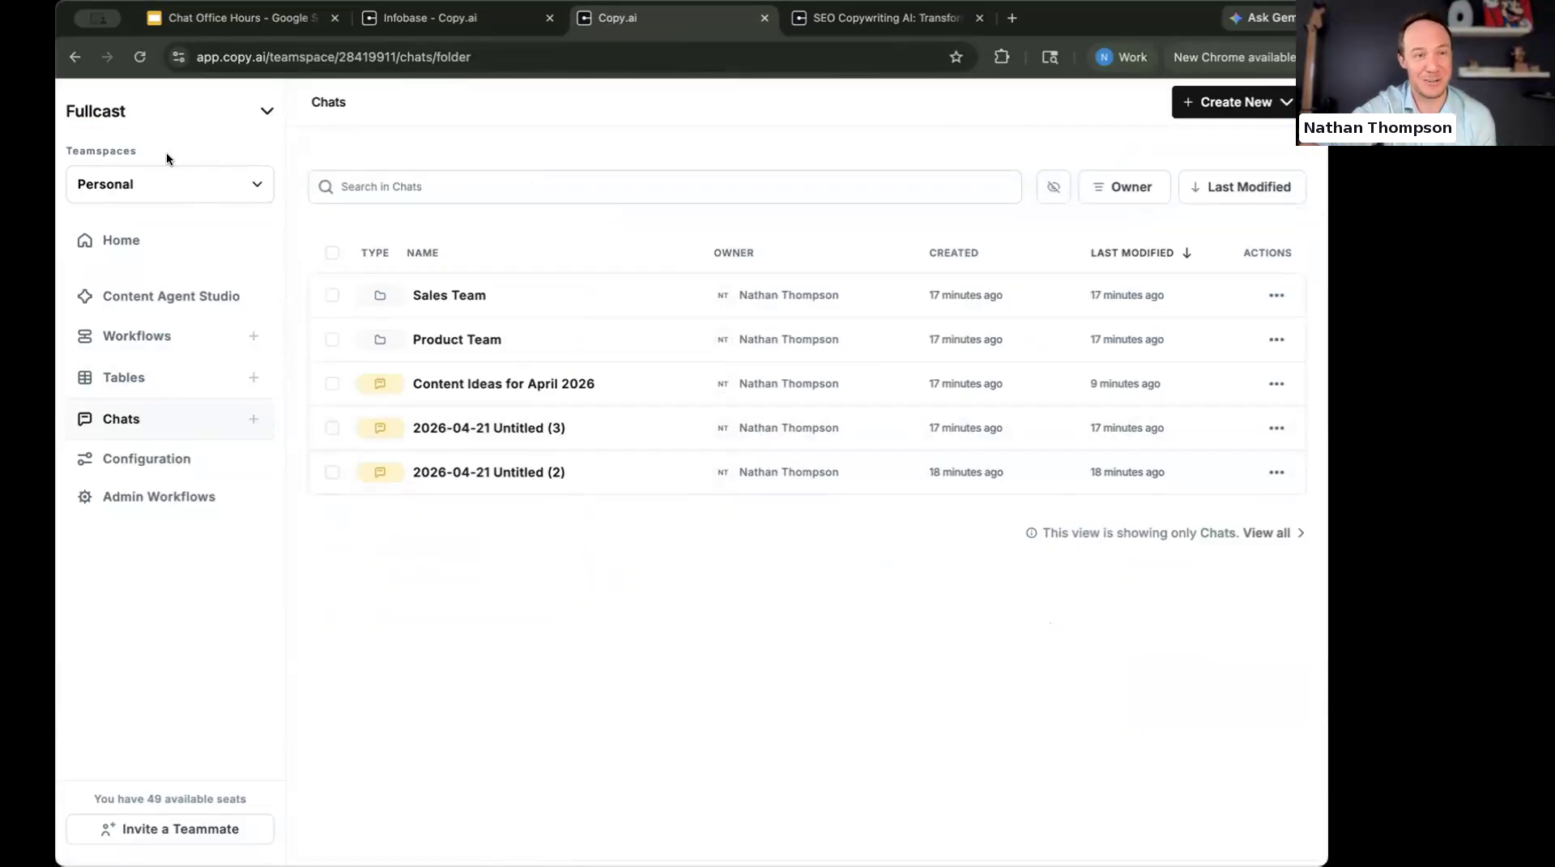
left_click(541, 384)
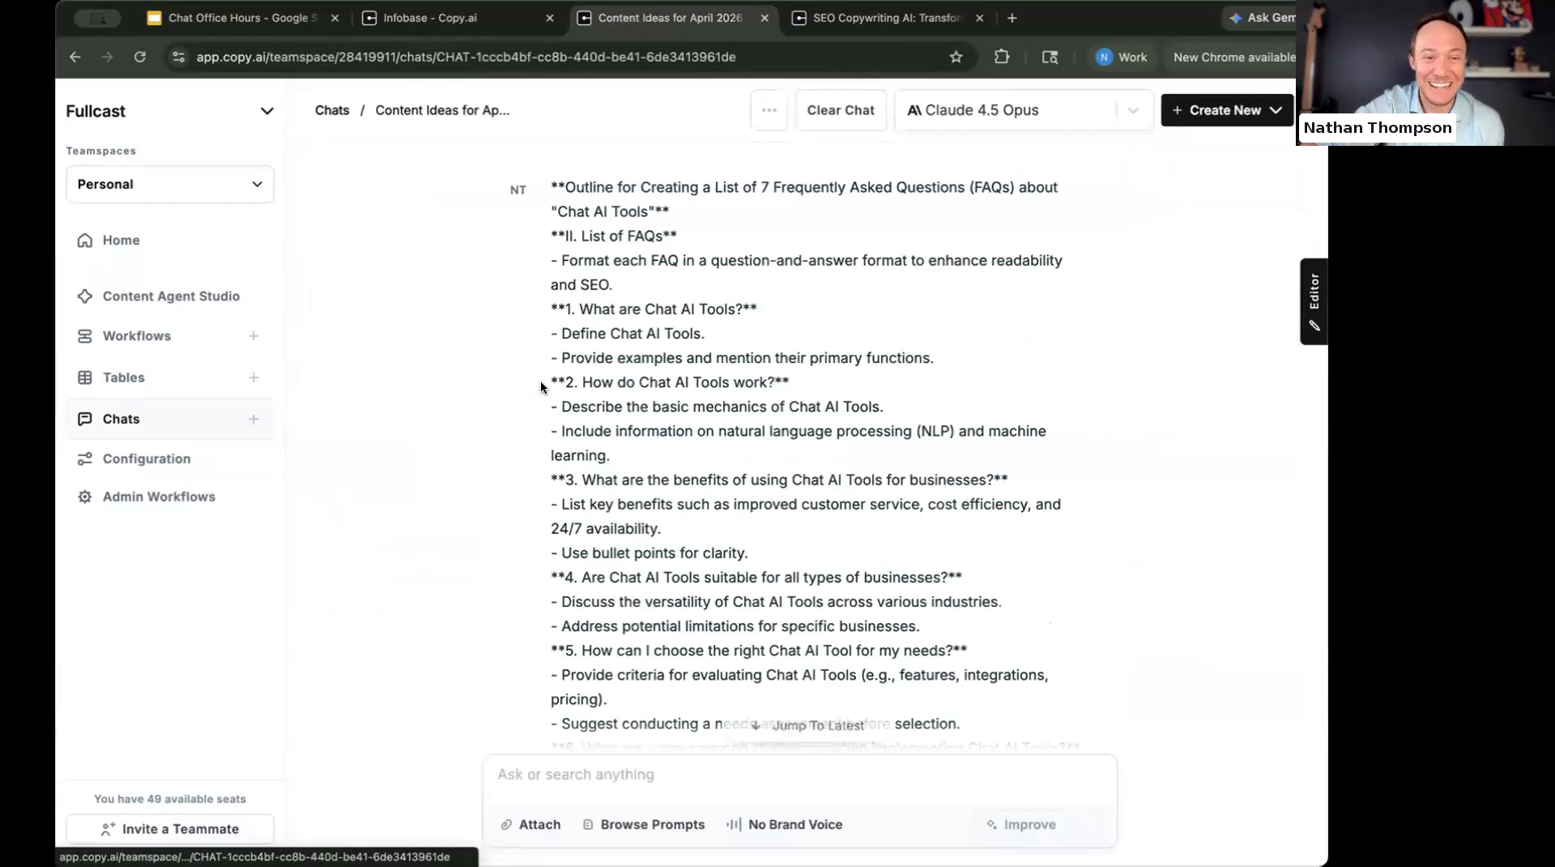
scroll(541, 384, "up", 20)
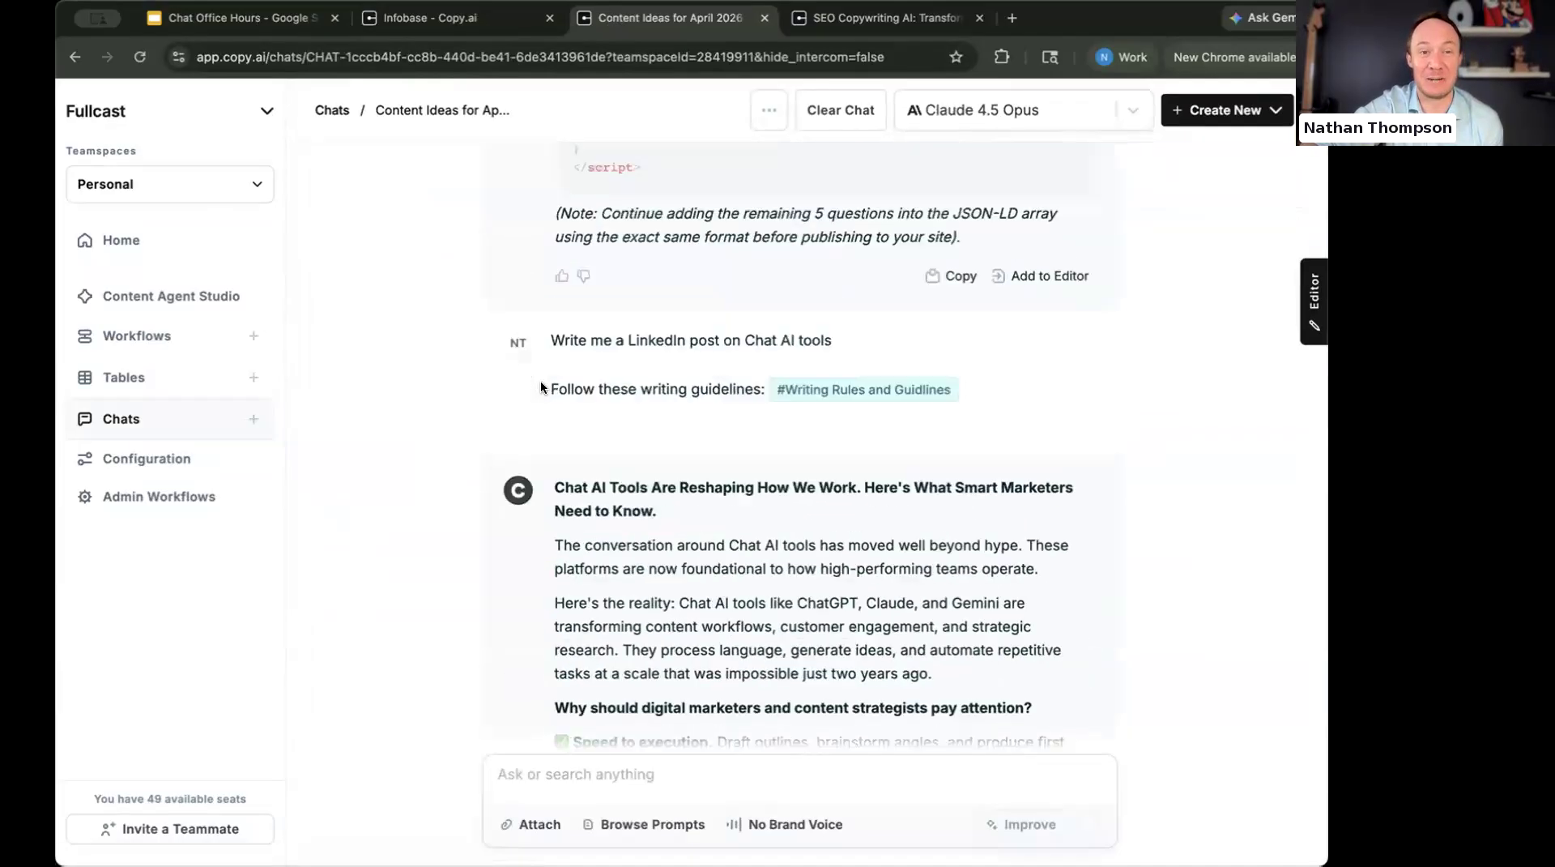
scroll(541, 387, "down", 15)
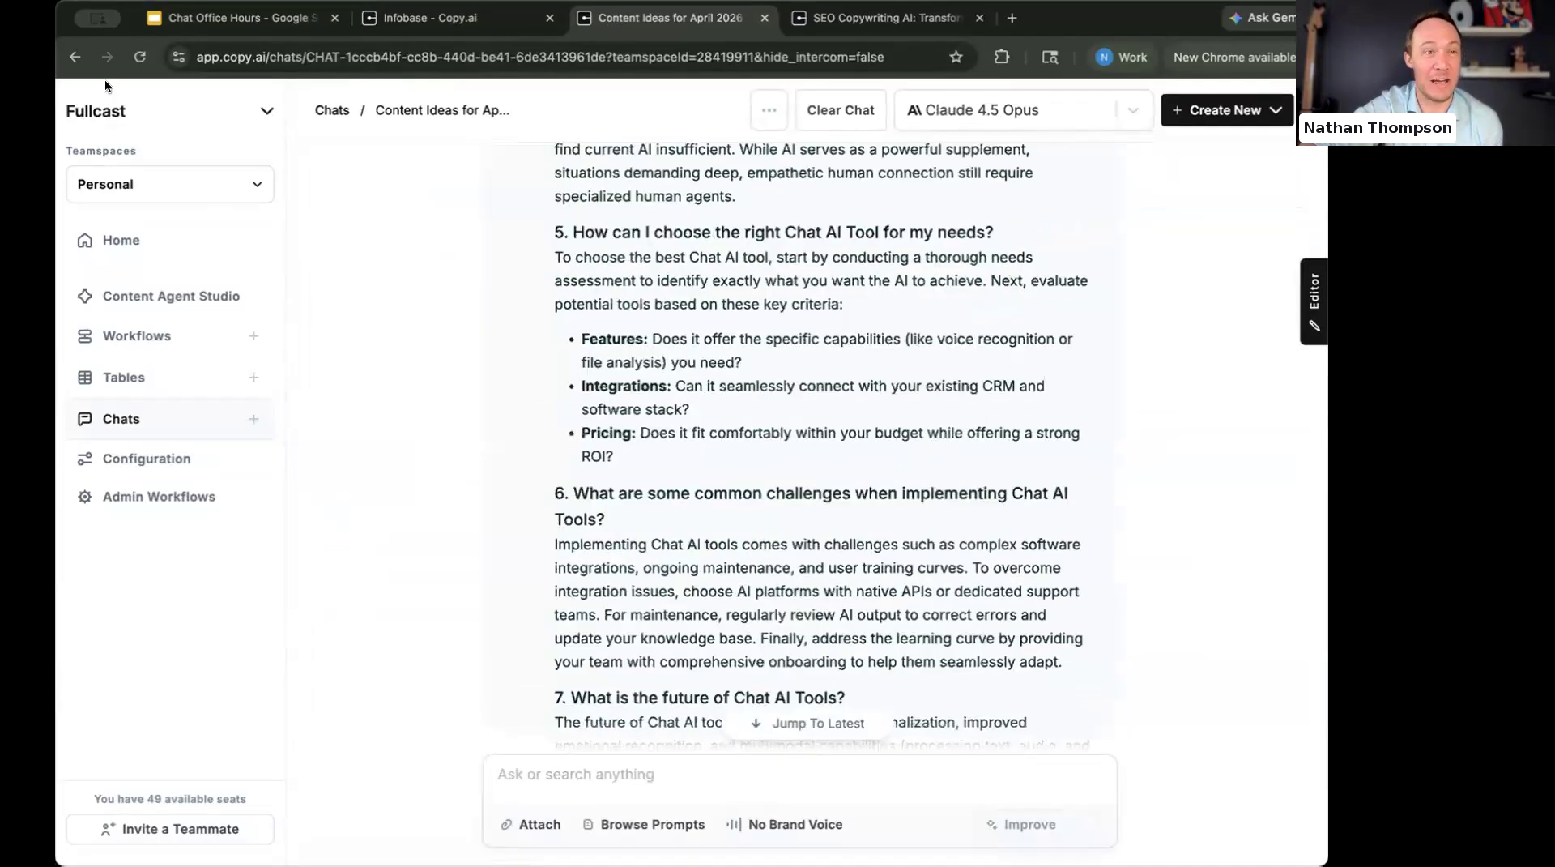
scroll(640, 302, "up", 14)
scroll(640, 303, "up", 3)
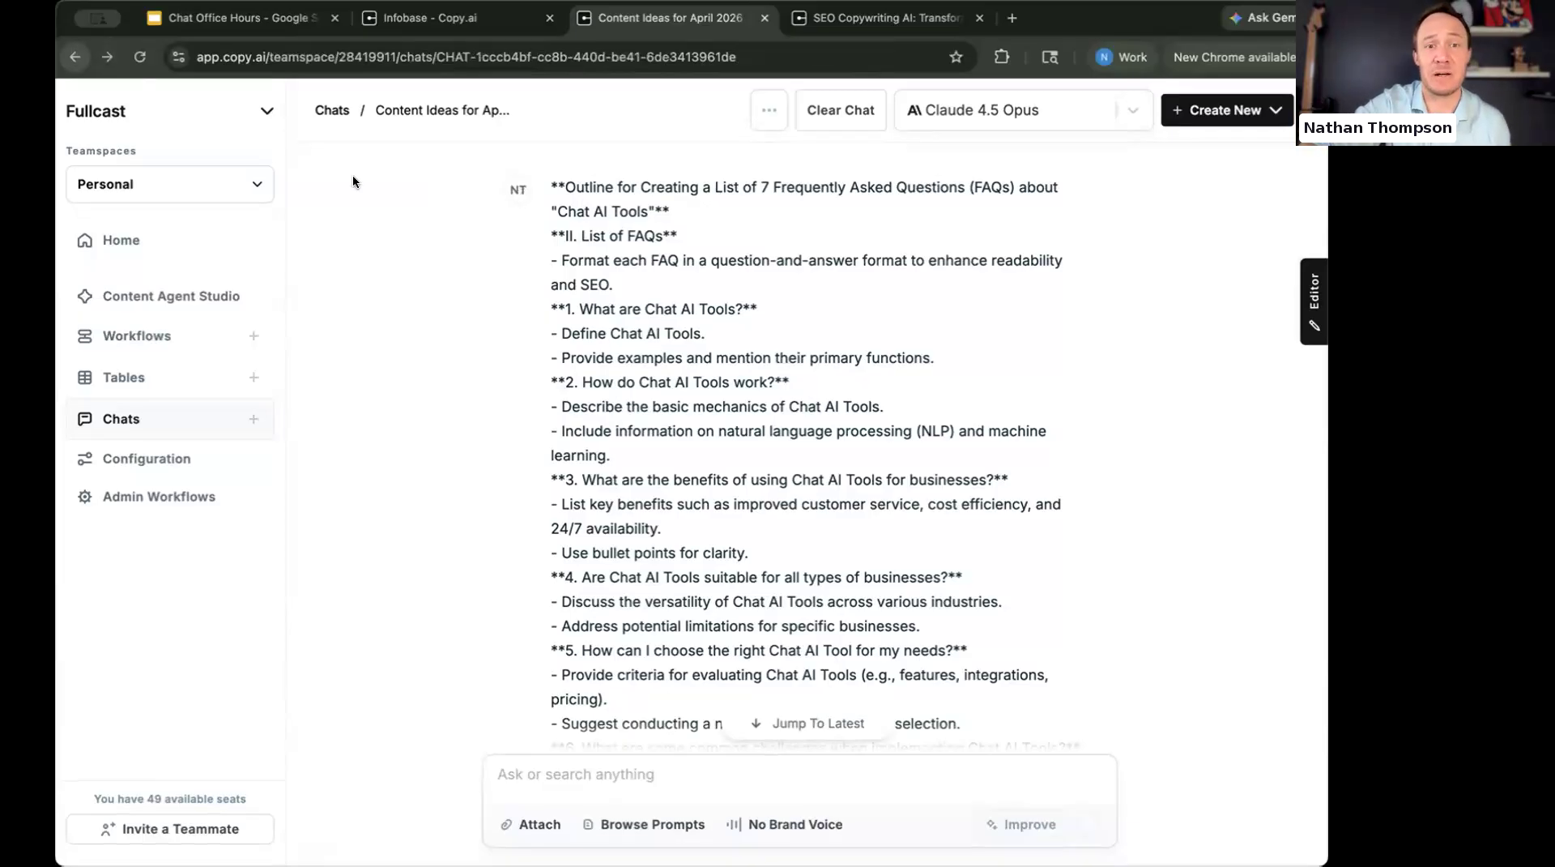
scroll(411, 241, "down", 20)
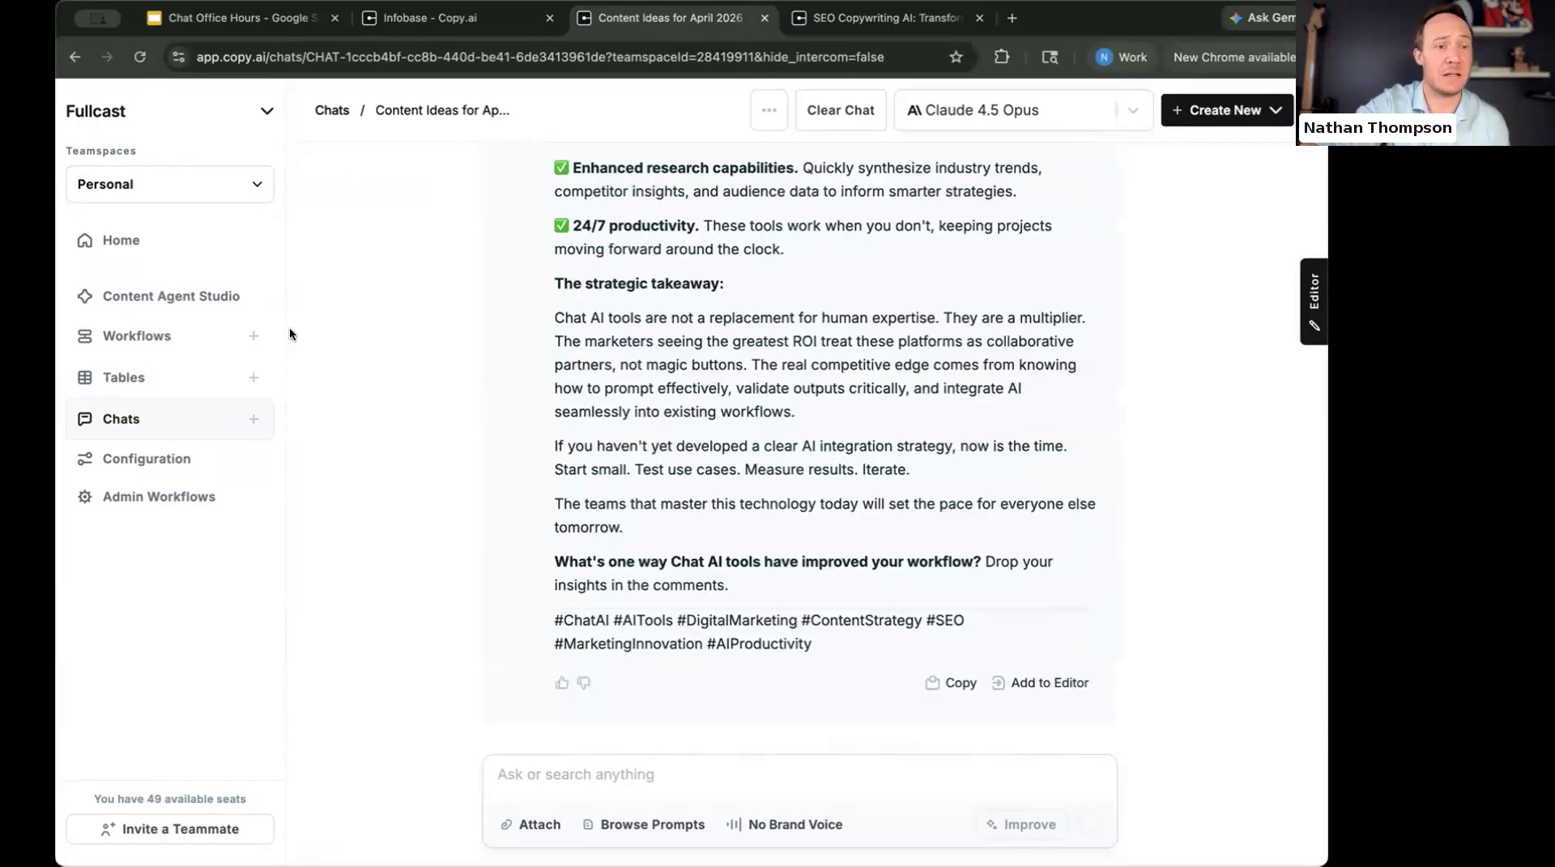
left_click(185, 422)
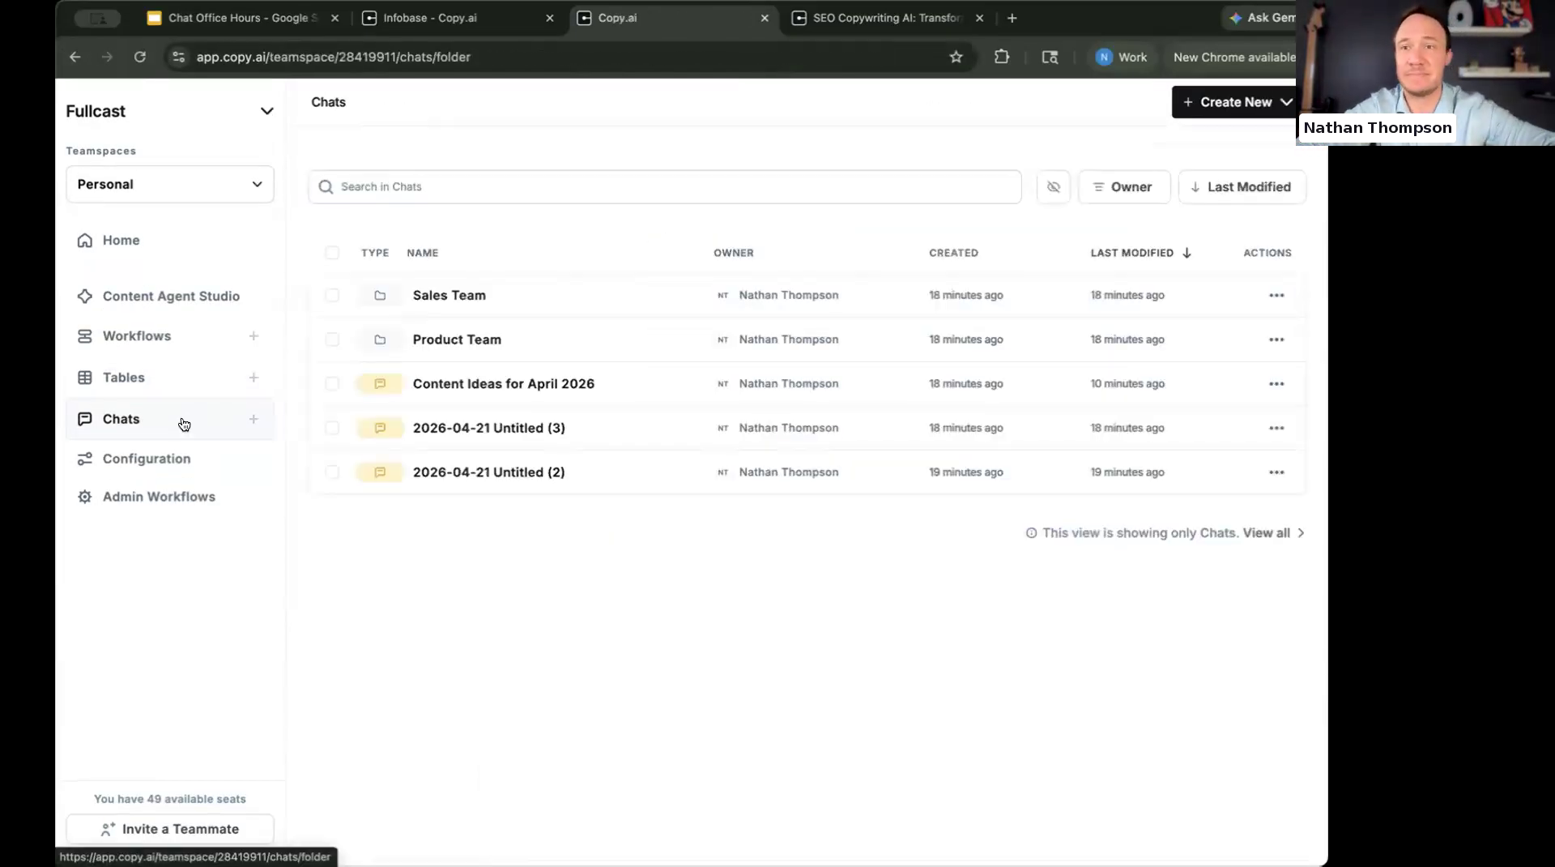
Switch to the "Chat Office Hours" presentation in Google Slides and present it up to the "Discussion: When to use Chat (vs Workflows)" slide.
left_click(262, 22)
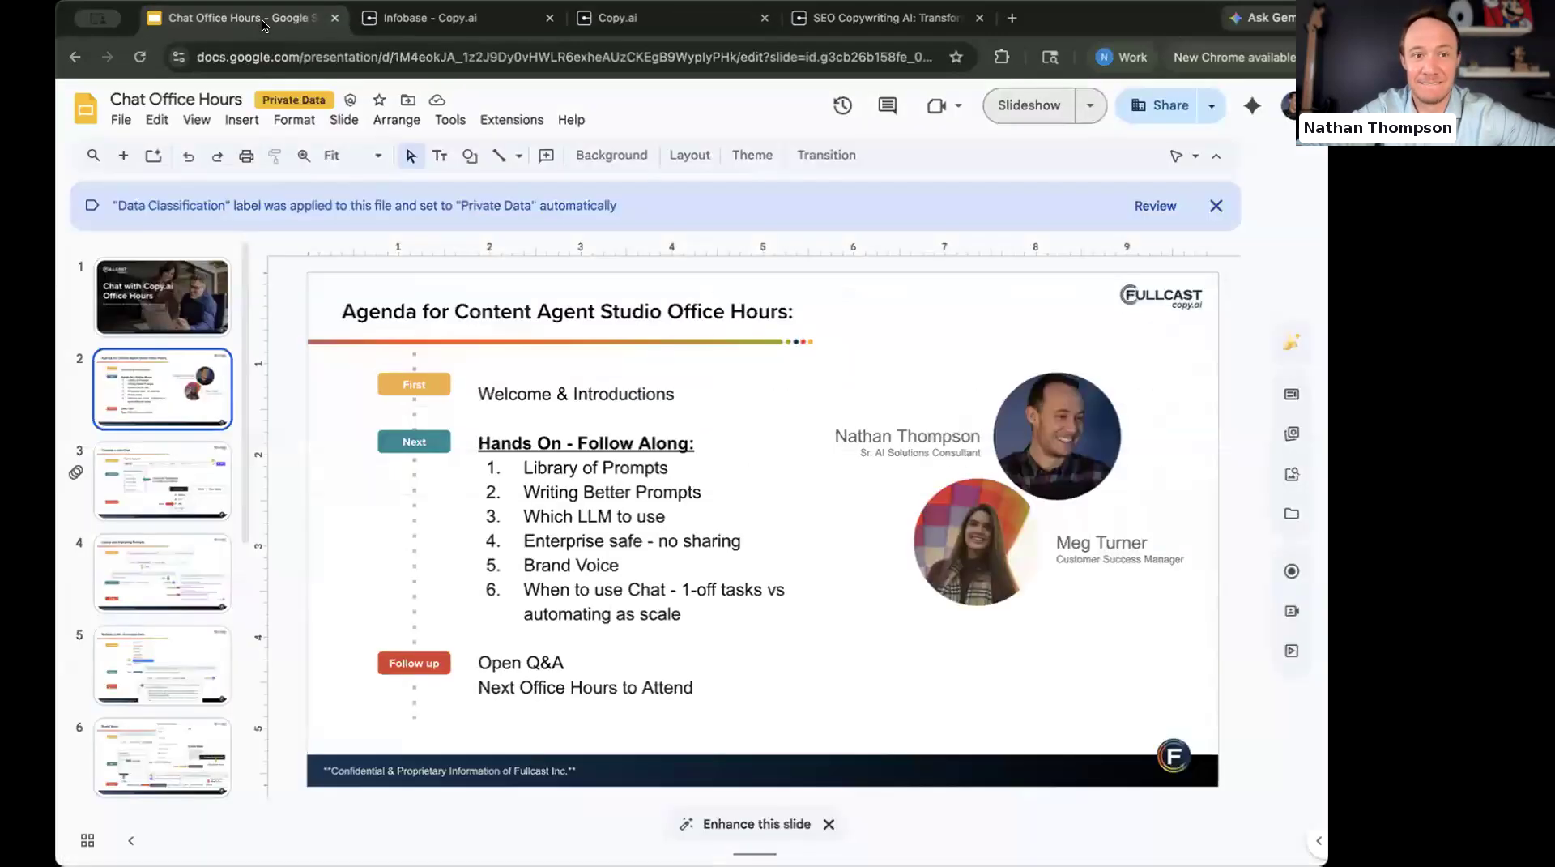
left_click(1023, 106)
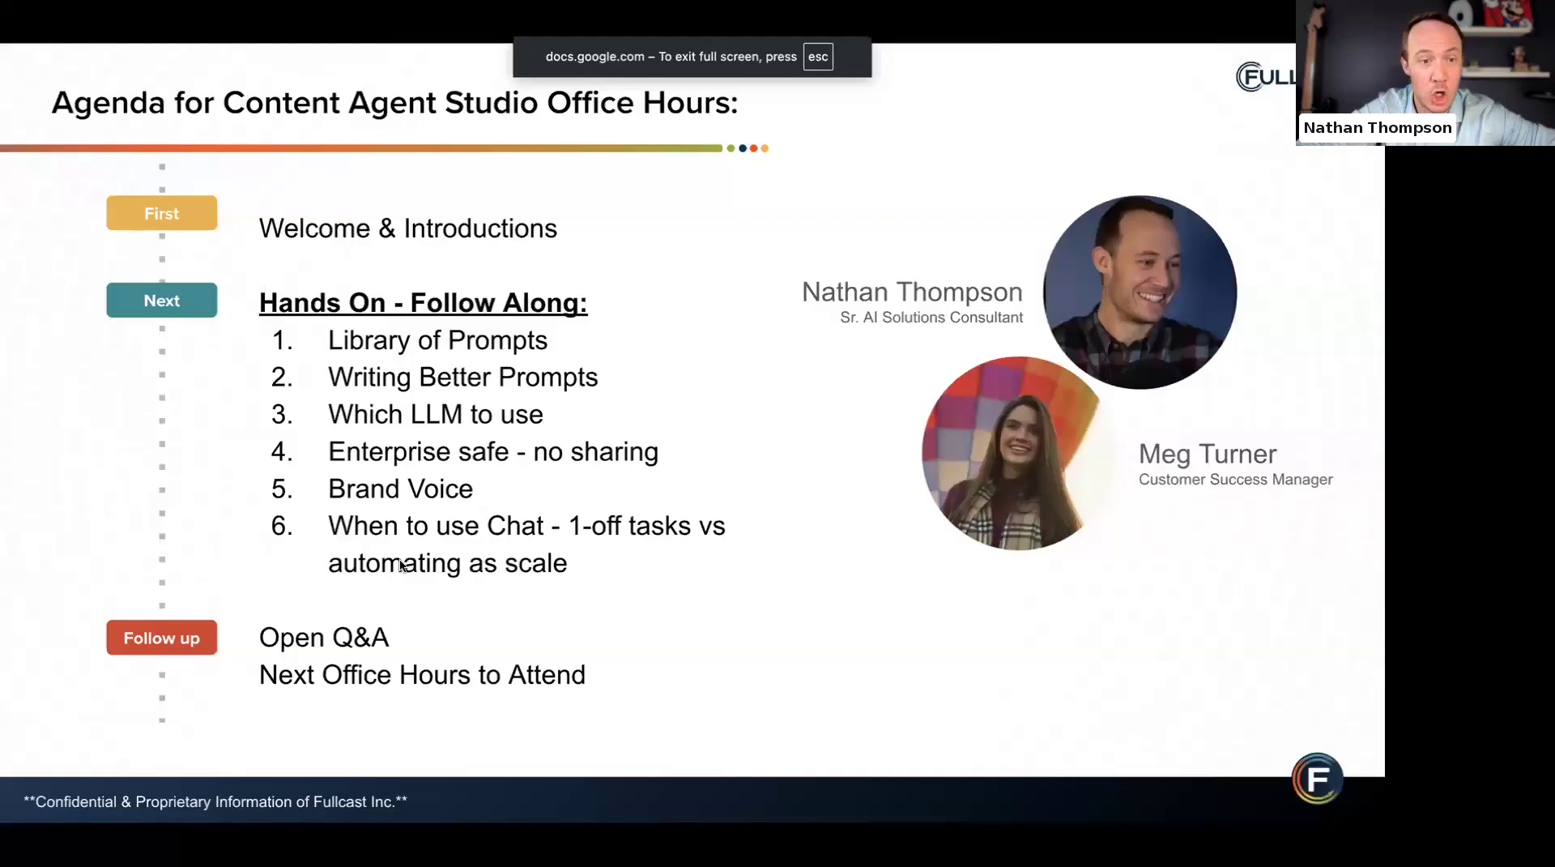
key("Right")
key("Right")
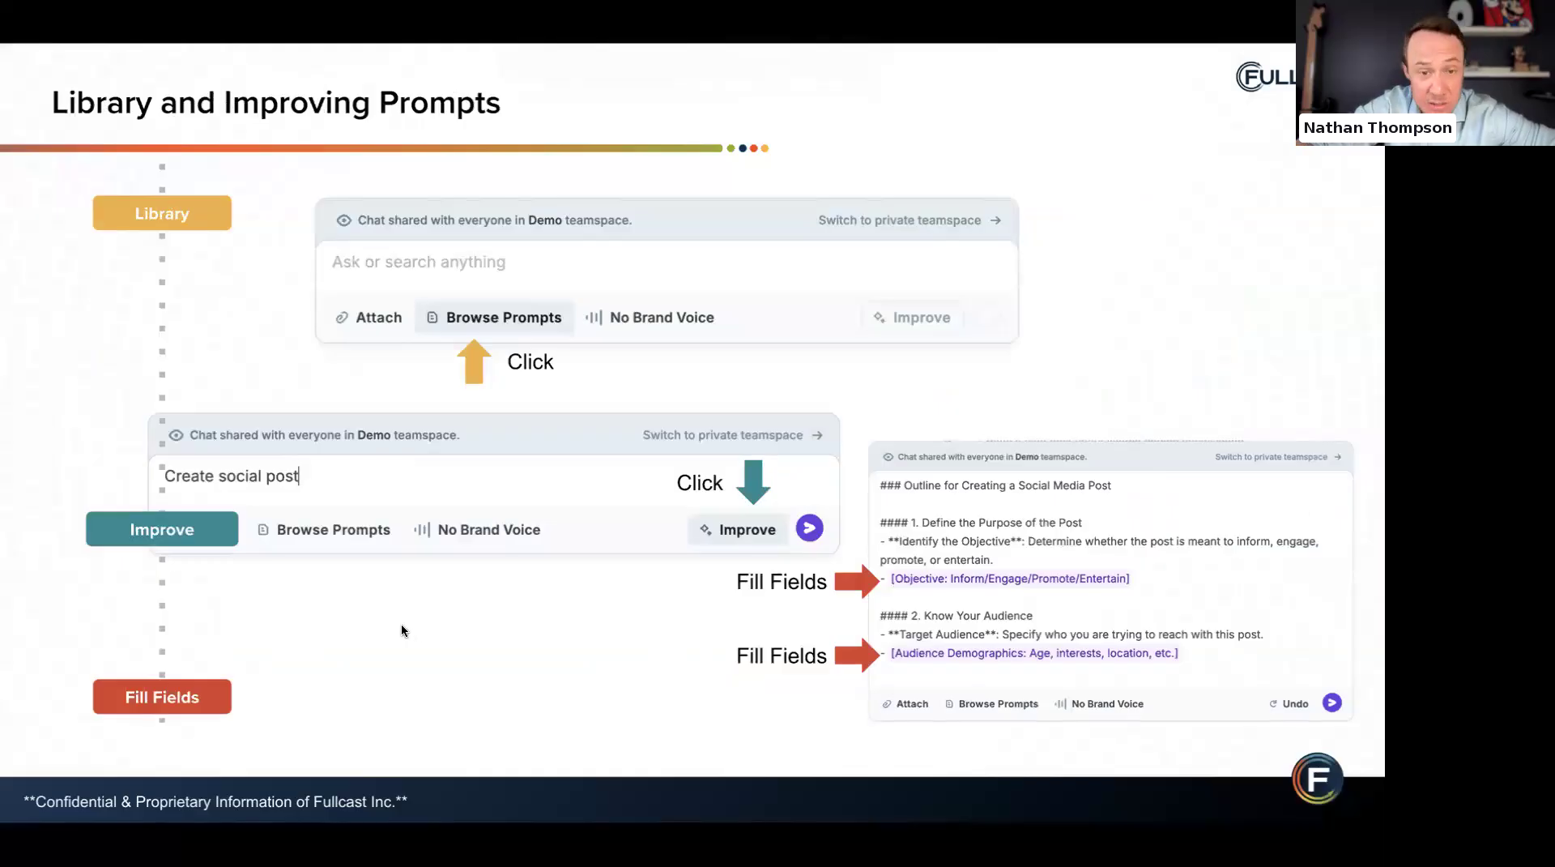
key("Right")
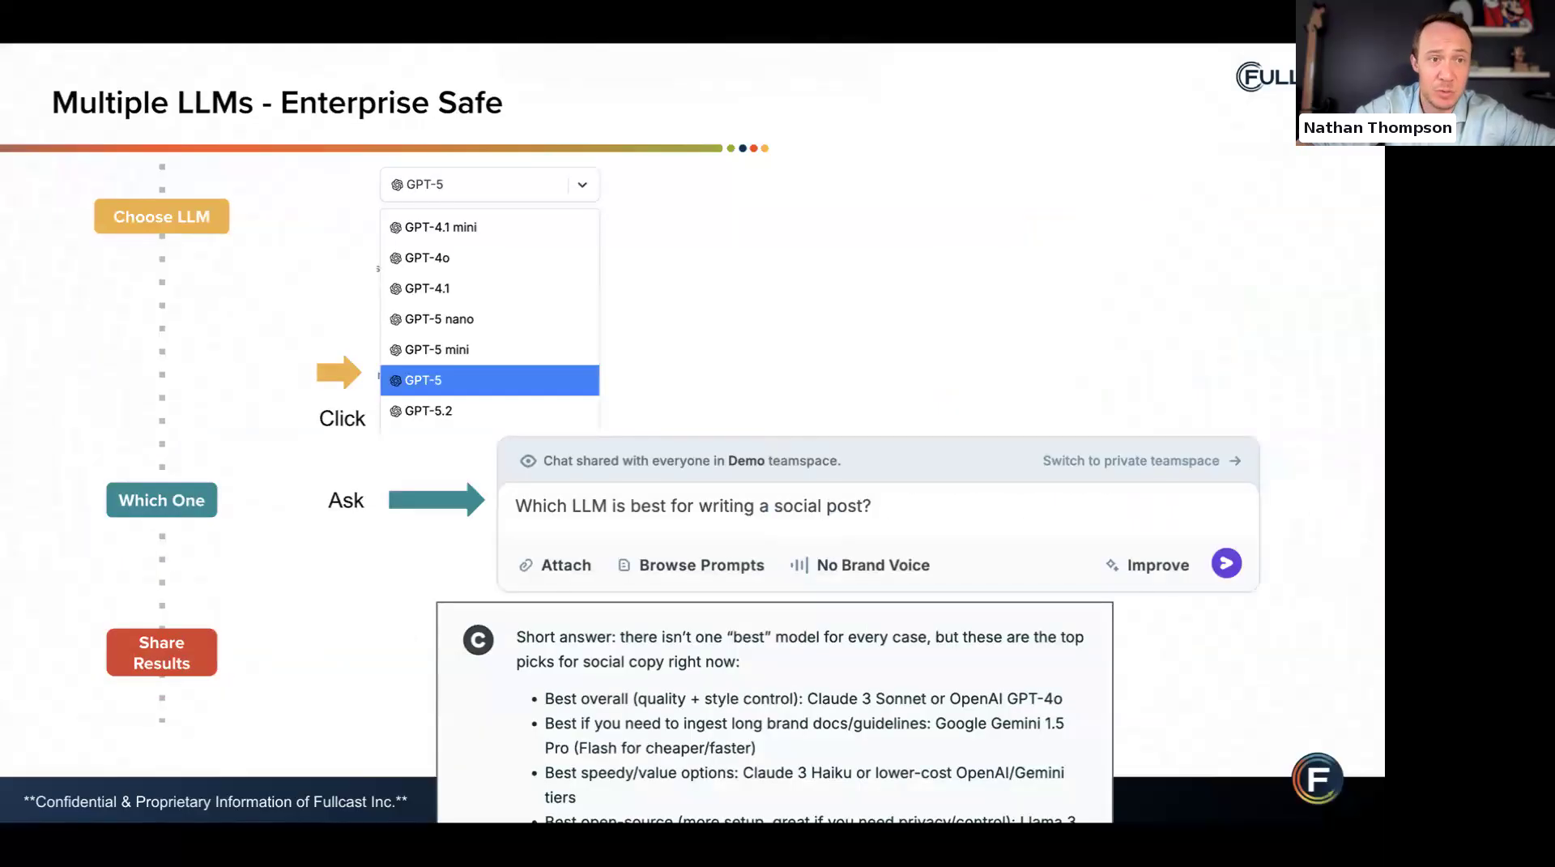
key("Right")
key("Right")
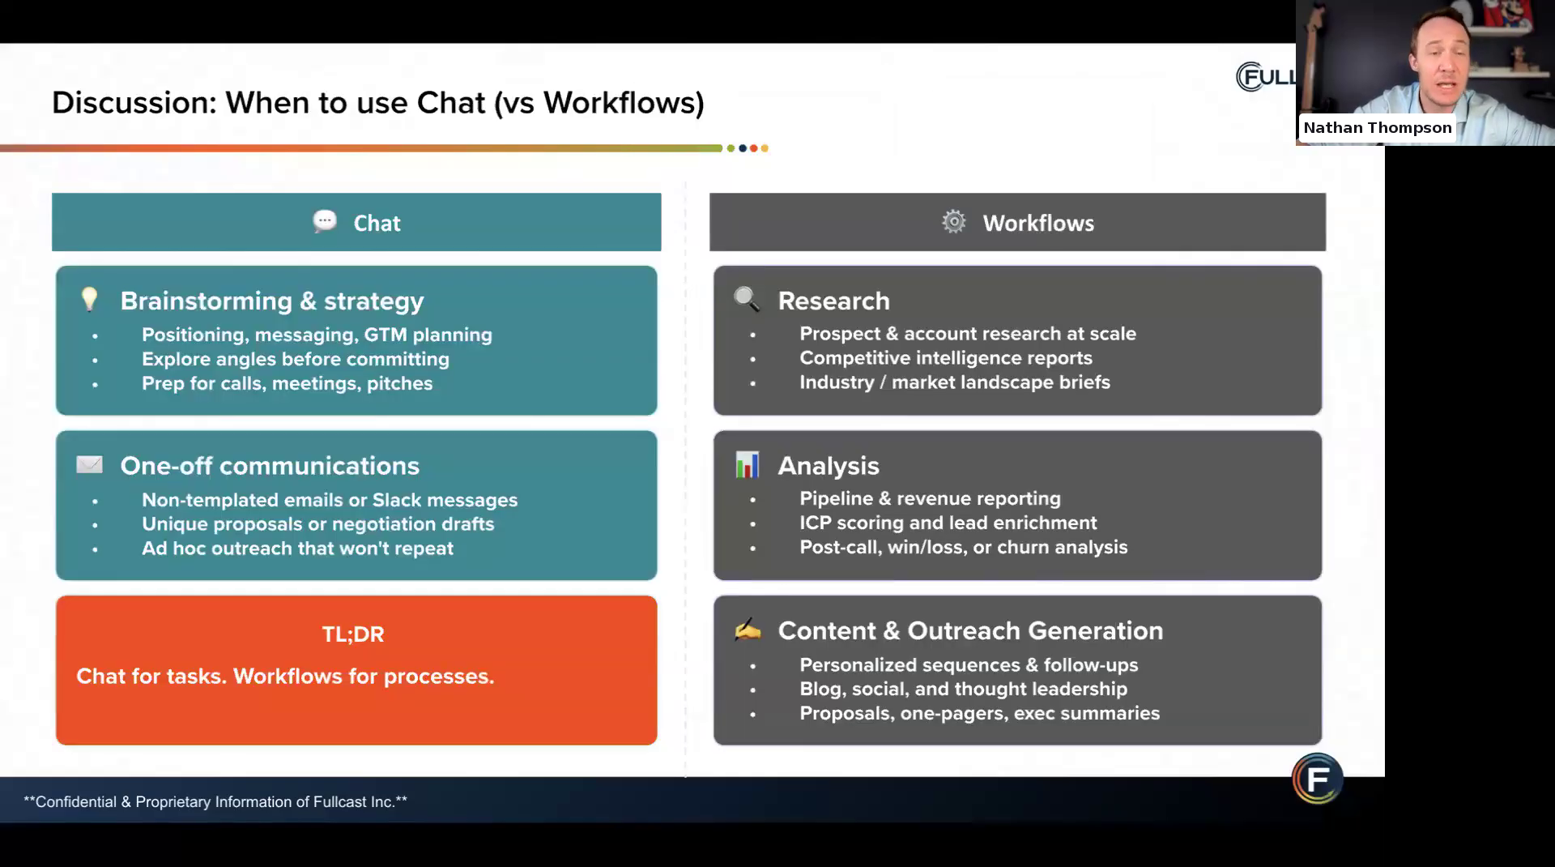